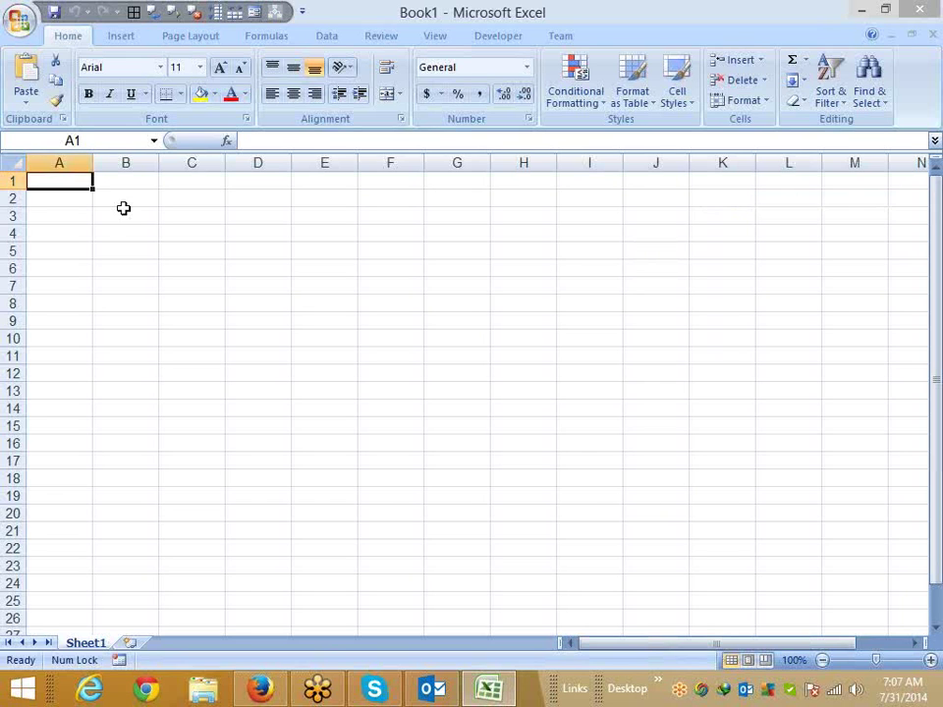
- Enter the letter A in cell B2
{"action": "key", "text": "Down"}
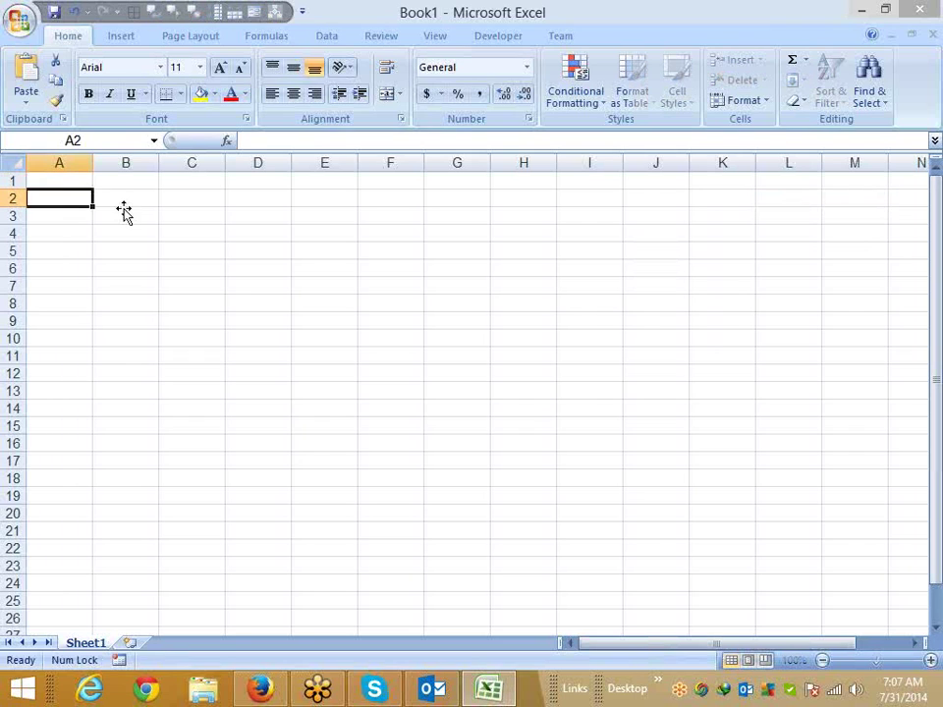
{"action": "key", "text": "Right"}
{"action": "type", "text": "A"}
{"action": "key", "text": "Return"}
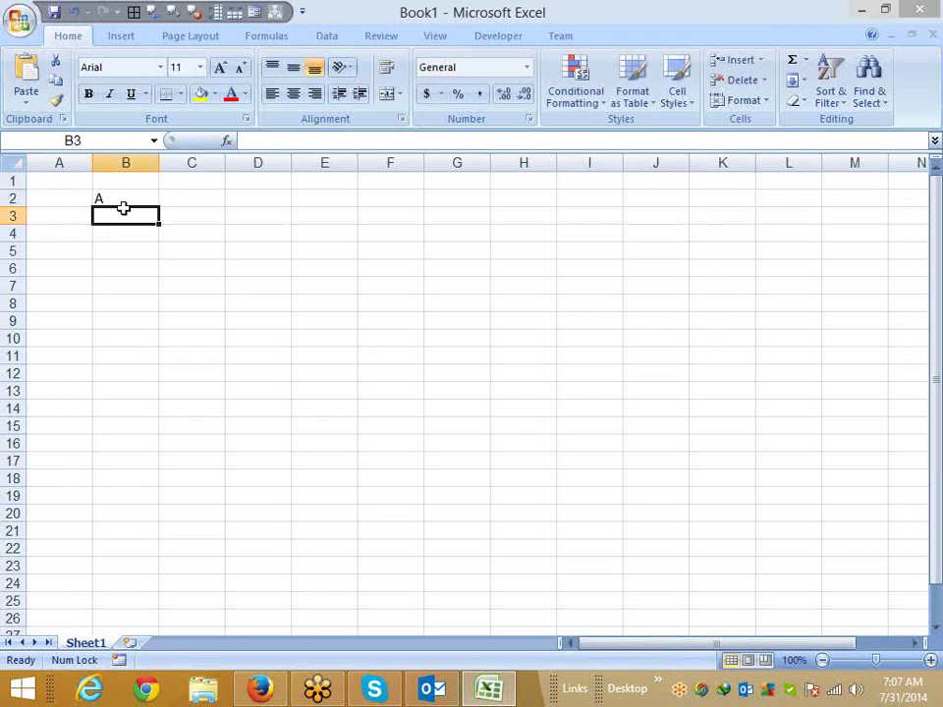
- Begin a formula in C2 with an equals sign
{"action": "key", "text": "Up"}
{"action": "key", "text": "Right"}
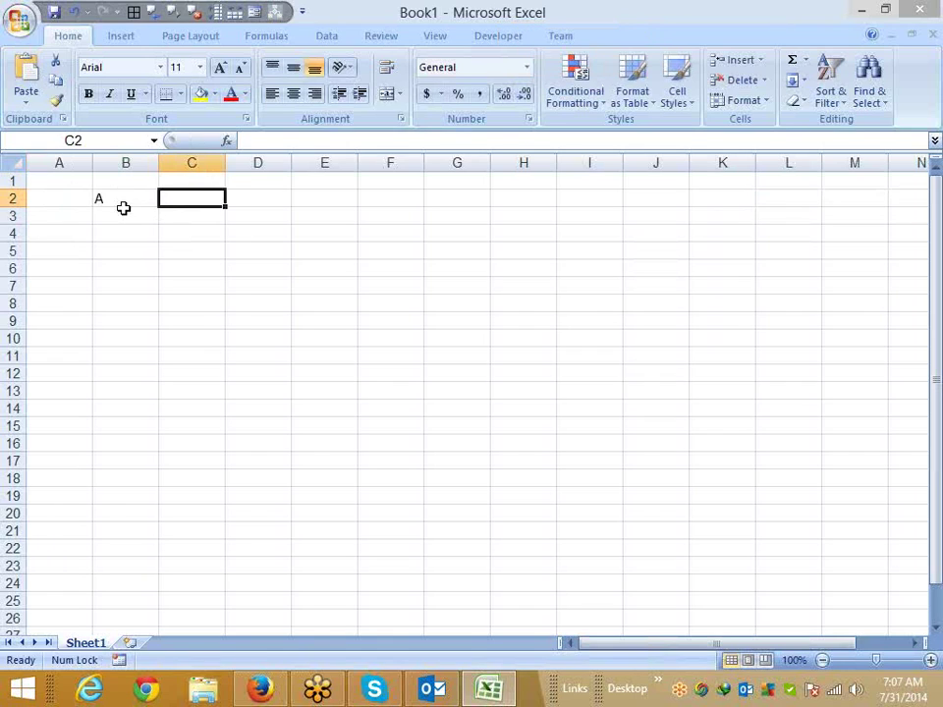
{"action": "type", "text": "="}
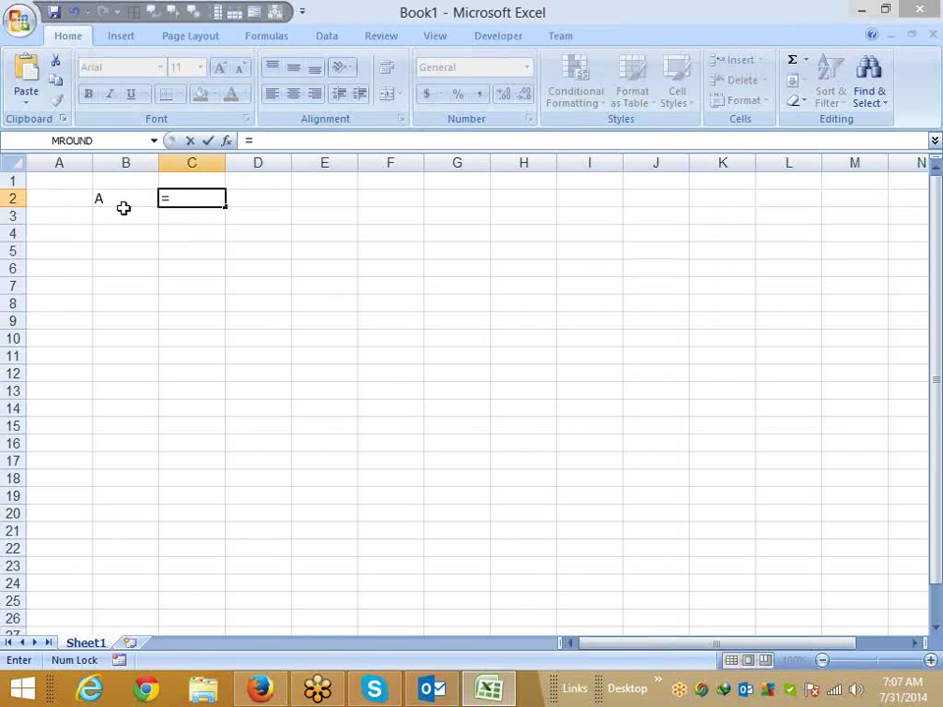
- Enter =CHAR(C2) in D2 to convert C2's code back into the letter A
{"action": "key", "text": "Escape"}
{"action": "key", "text": "Right"}
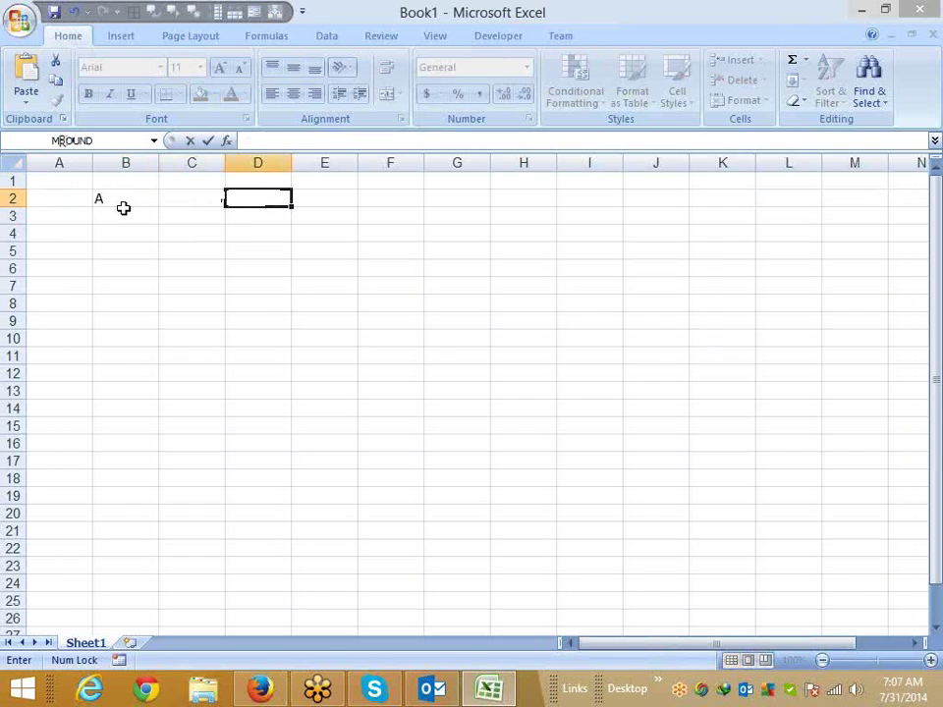
{"action": "type", "text": "=ch"}
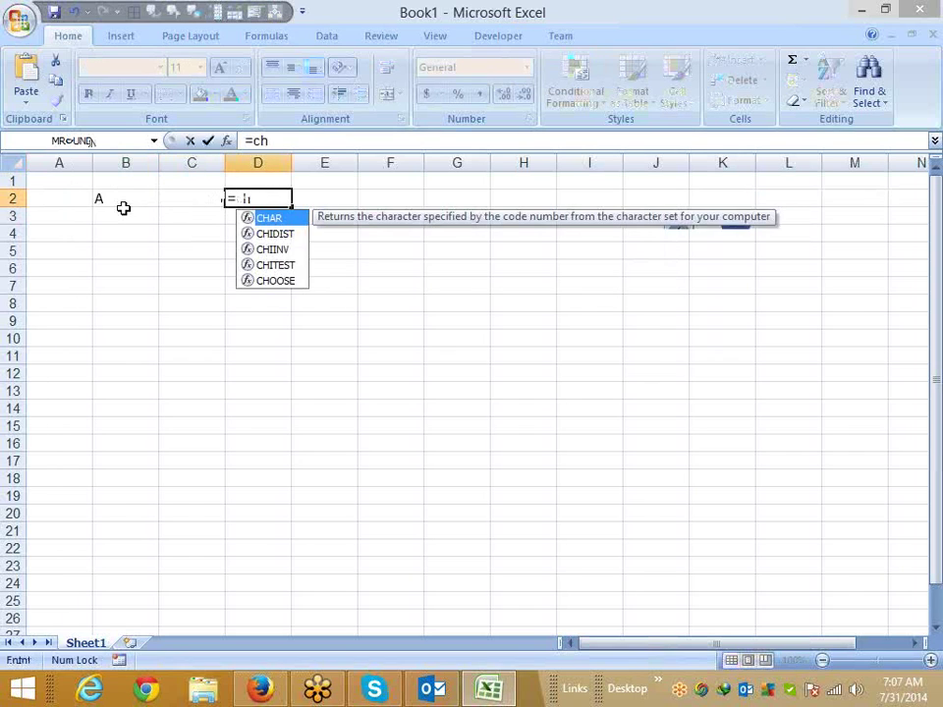
{"action": "key", "text": "Tab"}
{"action": "key", "text": "Left"}
{"action": "key", "text": "Return"}
{"action": "key", "text": "Up"}
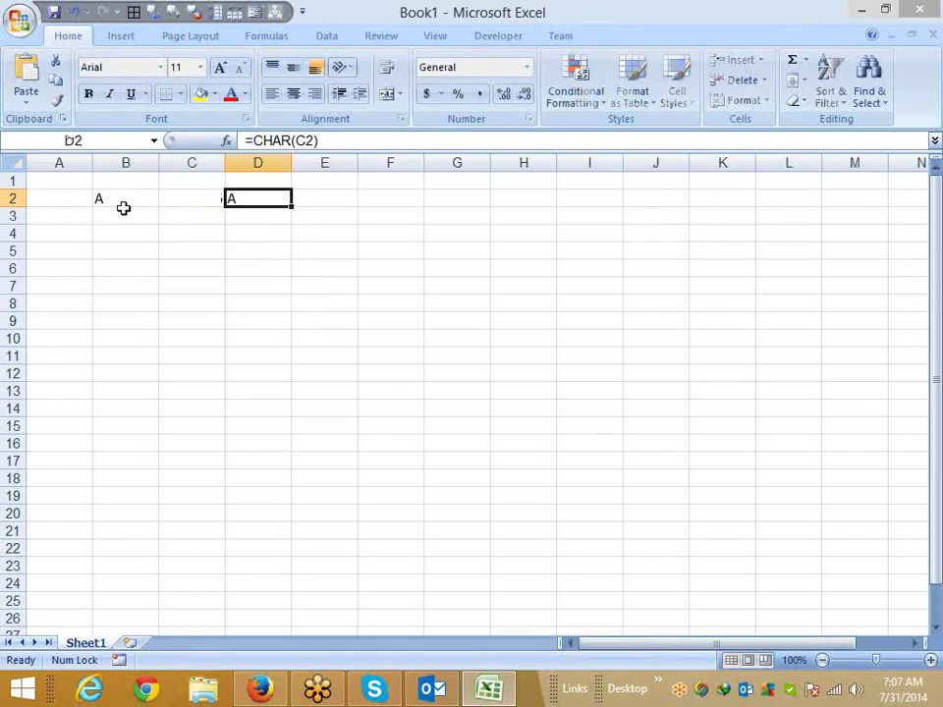
{"action": "key", "text": "Left"}
{"action": "key", "text": "Left"}
{"action": "key", "text": "Down"}
{"action": "key", "text": "Down"}
{"action": "key", "text": "Down"}
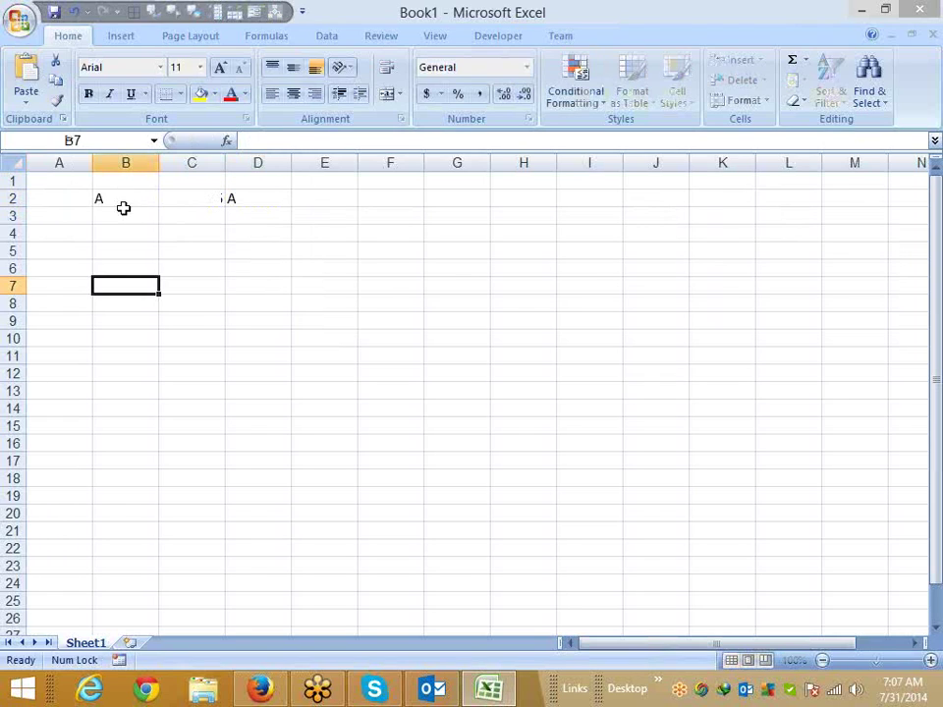
- Enter the first name with a trailing space in B7
{"action": "type", "text": "Sujeet"}
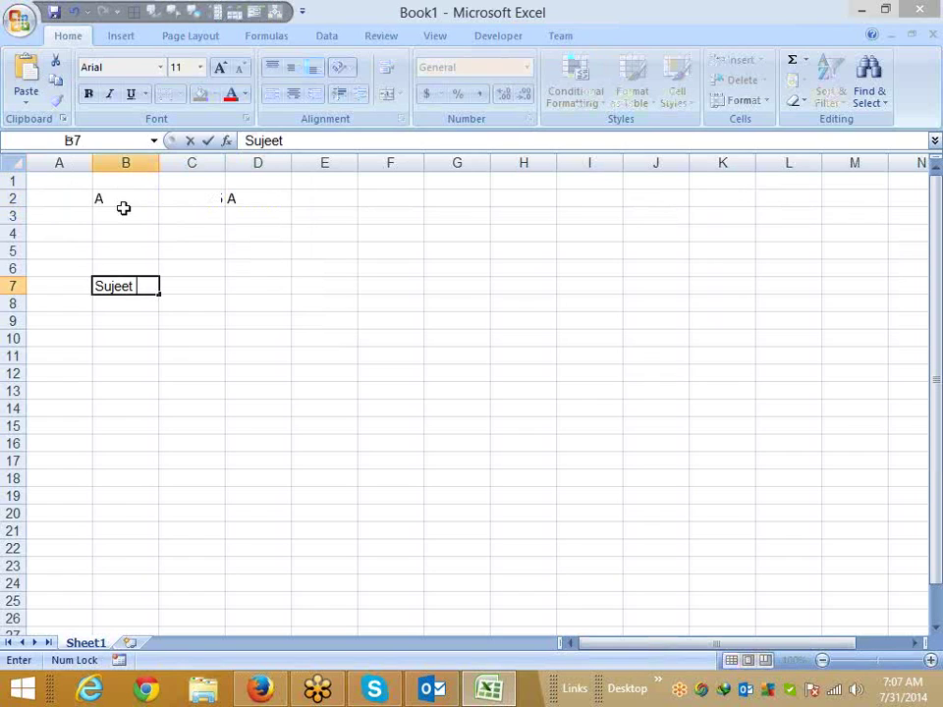
{"action": "key", "text": "Return"}
{"action": "key", "text": "Up"}
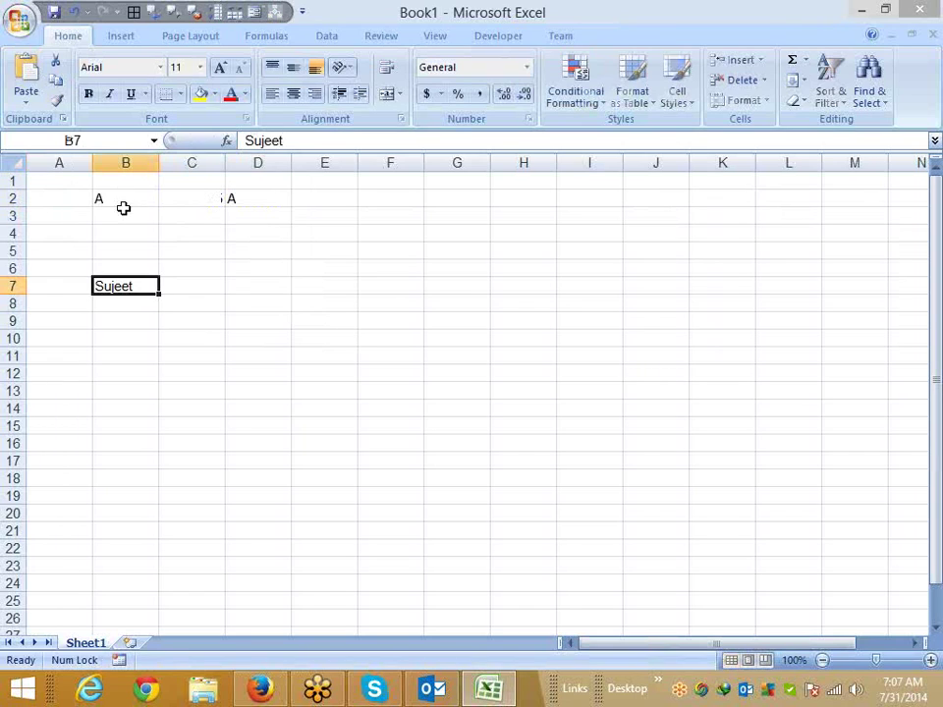
- Enter the same first name without a space in D7, then begin a formula in C8
{"action": "key", "text": "Right"}
{"action": "key", "text": "Right"}
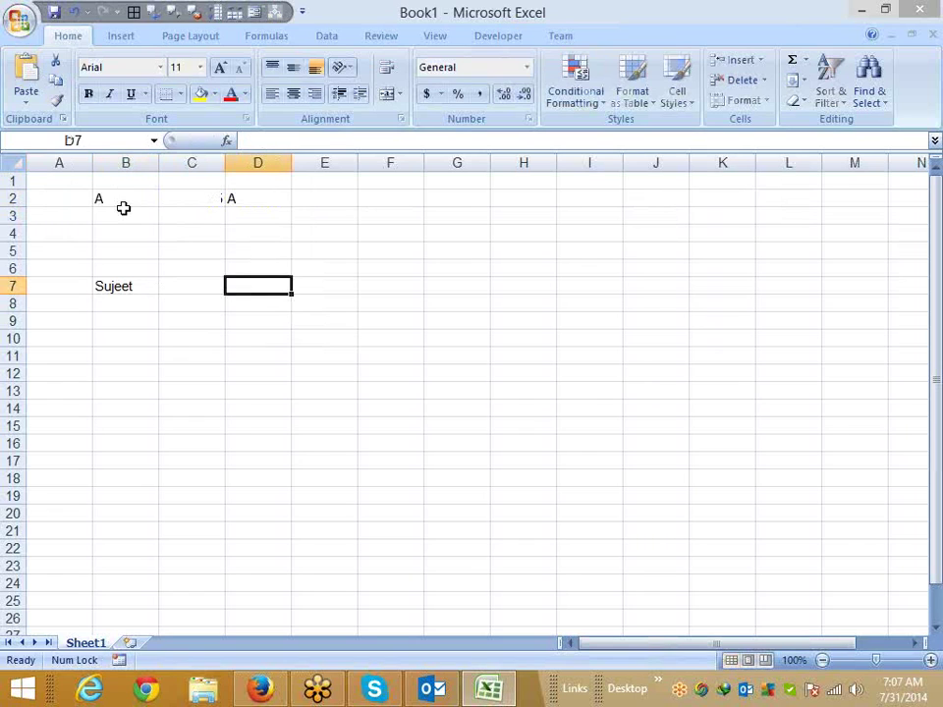
{"action": "type", "text": "Sujeet"}
{"action": "key", "text": "Return"}
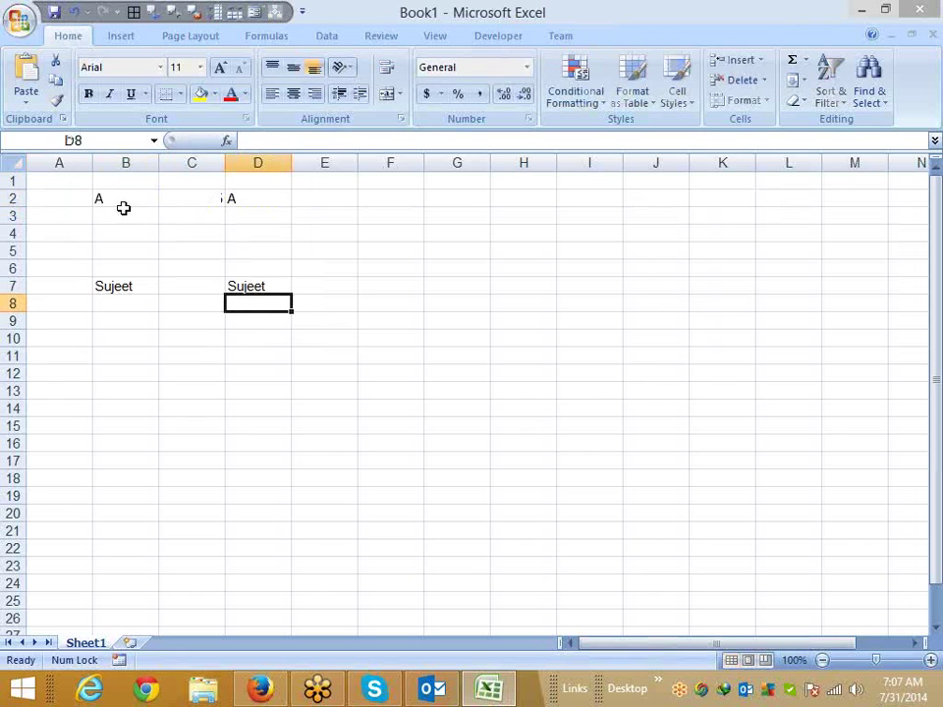
{"action": "key", "text": "Left"}
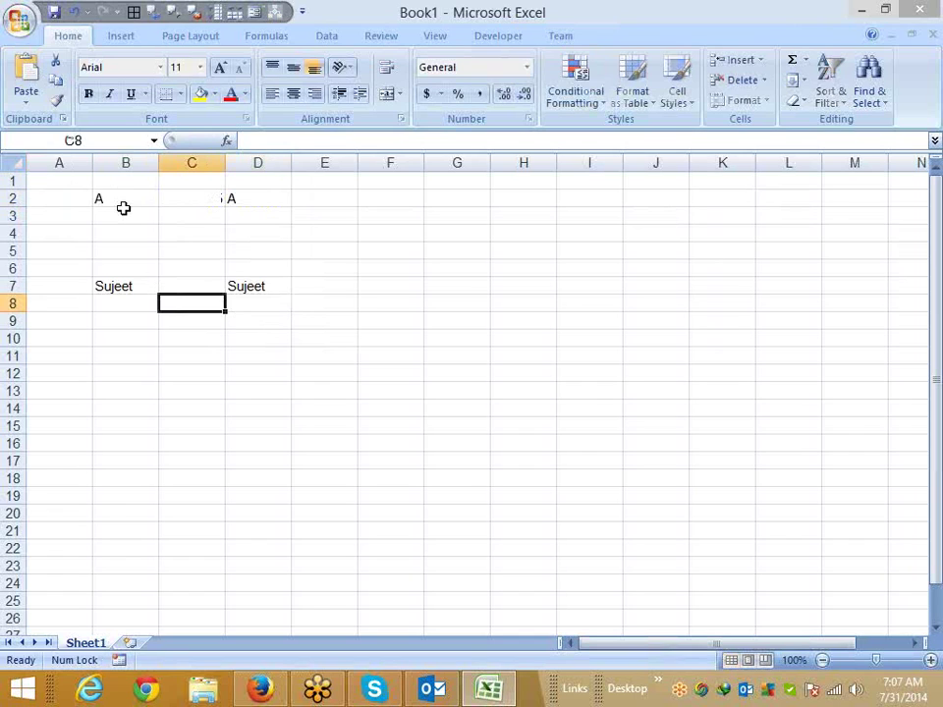
{"action": "type", "text": "="}
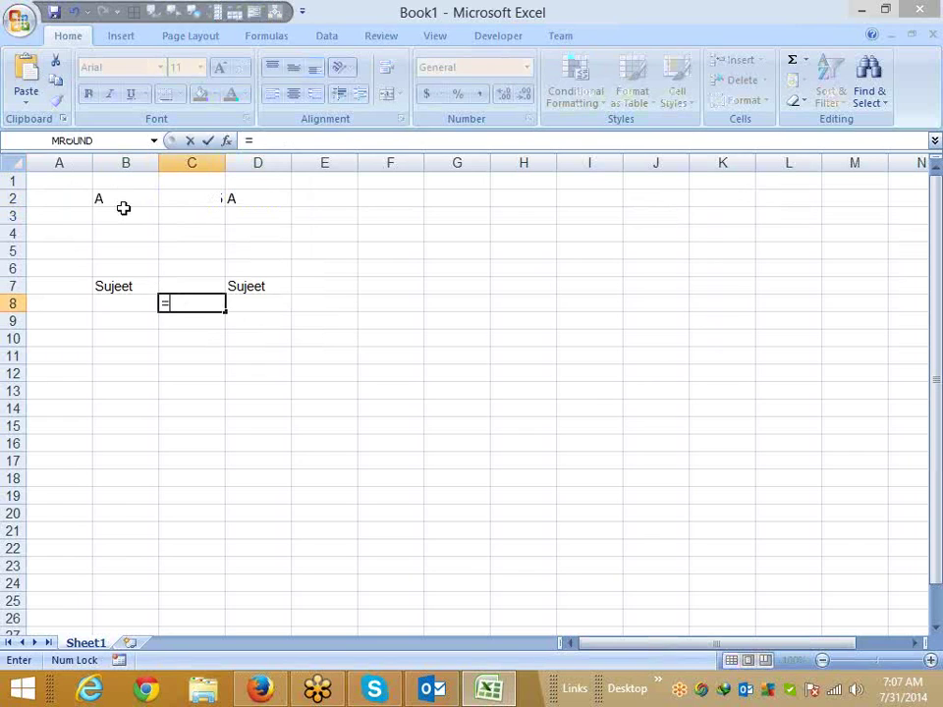
- Enter =B7=D7 in C8, which returns FALSE
{"action": "type", "text": "B7=D7"}
{"action": "key", "text": "Return"}
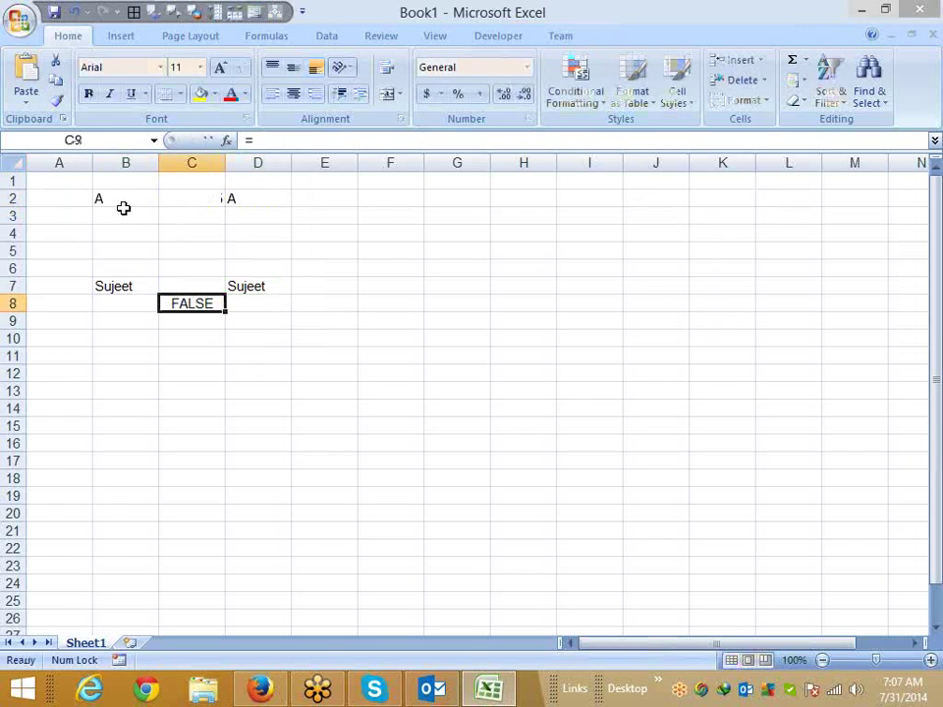
{"action": "key", "text": "Up"}
{"action": "key", "text": "Left"}
- Inspect B7 and D7 in edit mode to compare their text, then begin a formula in B8
{"action": "key", "text": "F2"}
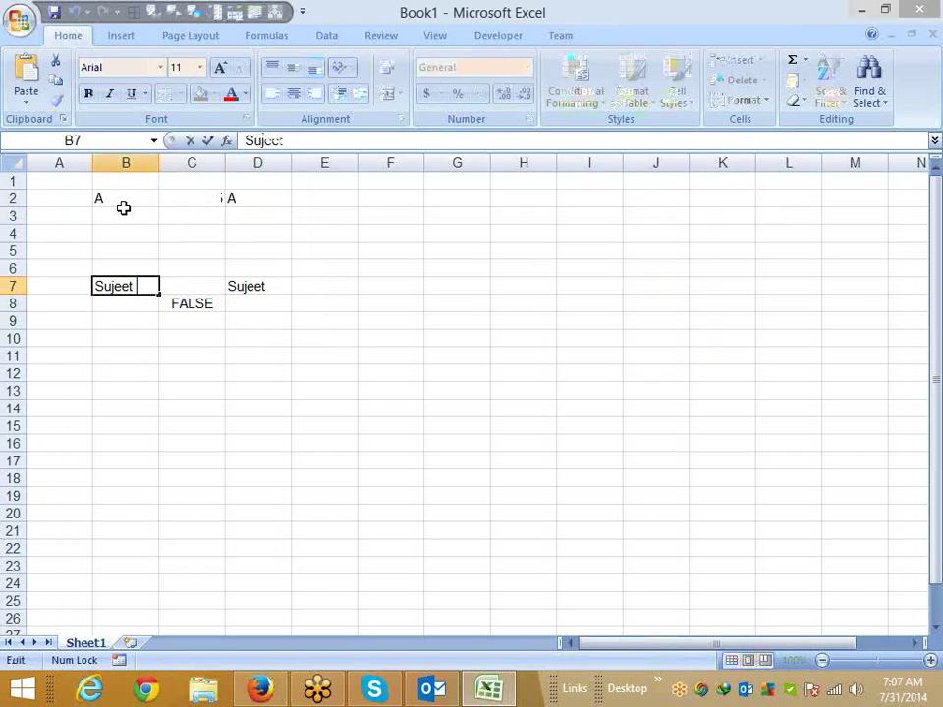
{"action": "key", "text": "Escape"}
{"action": "key", "text": "Right"}
{"action": "key", "text": "Right"}
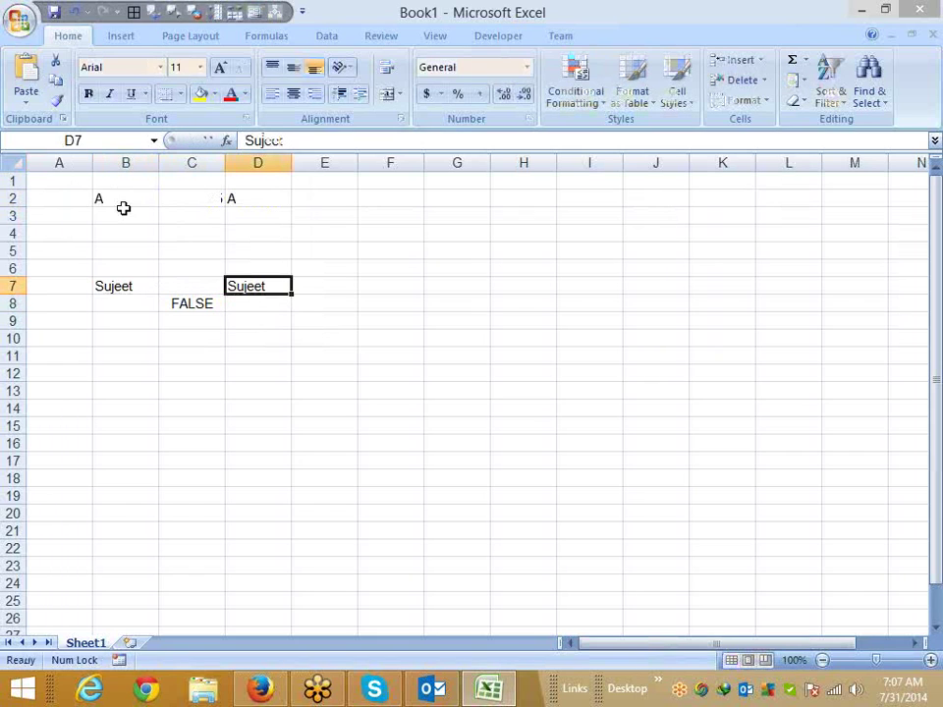
{"action": "key", "text": "F2"}
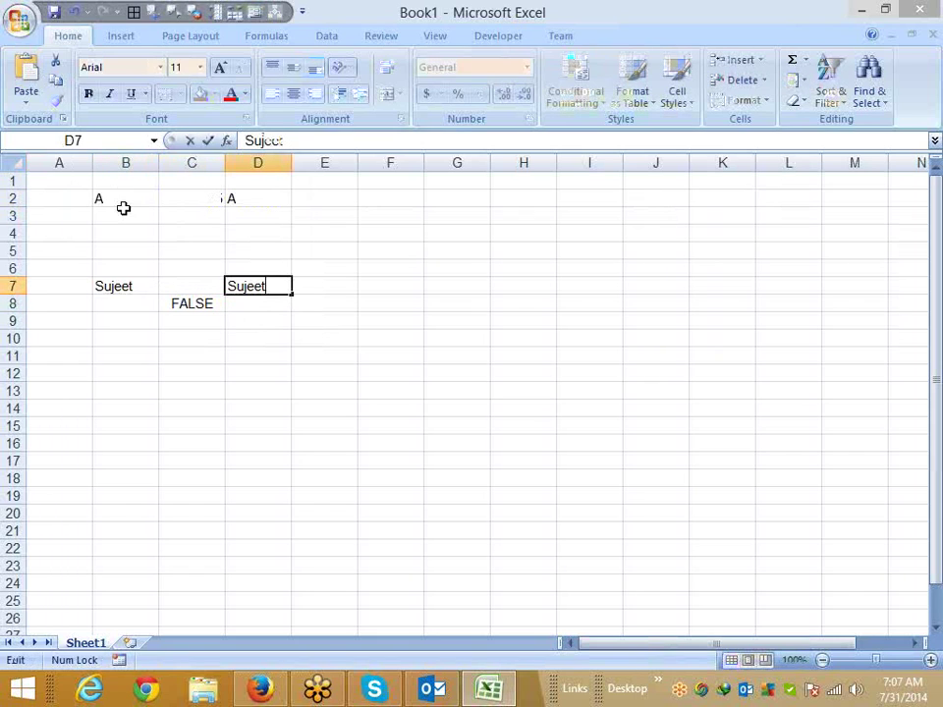
{"action": "key", "text": "Escape"}
{"action": "key", "text": "Left"}
{"action": "key", "text": "Left"}
{"action": "key", "text": "Down"}
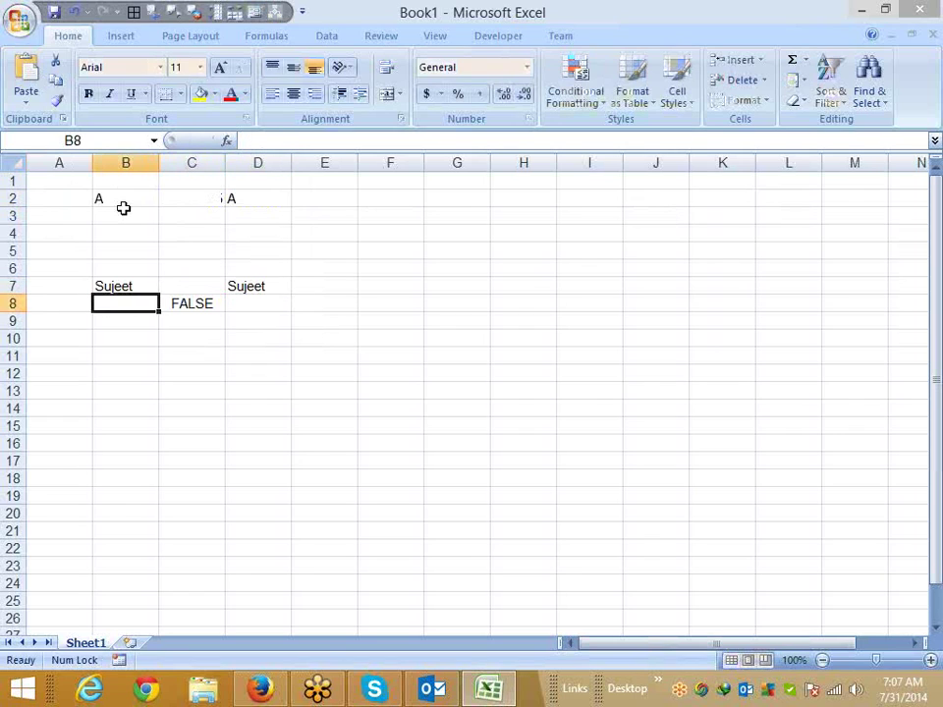
{"action": "type", "text": "="}
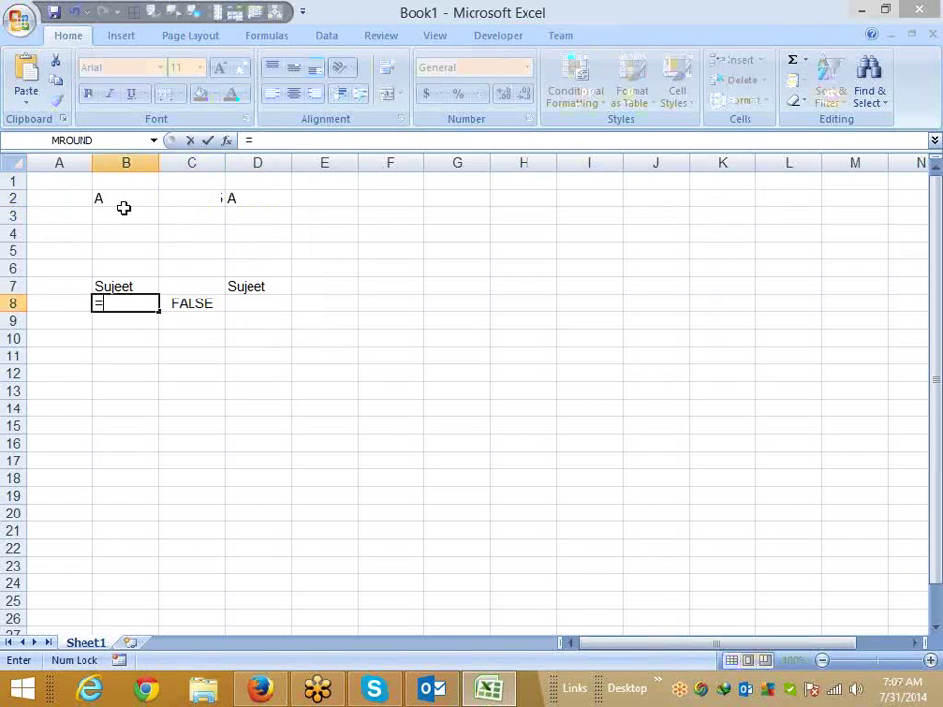
- Enter =LEN(B7) in B8, showing 7 characters
{"action": "type", "text": "l"}
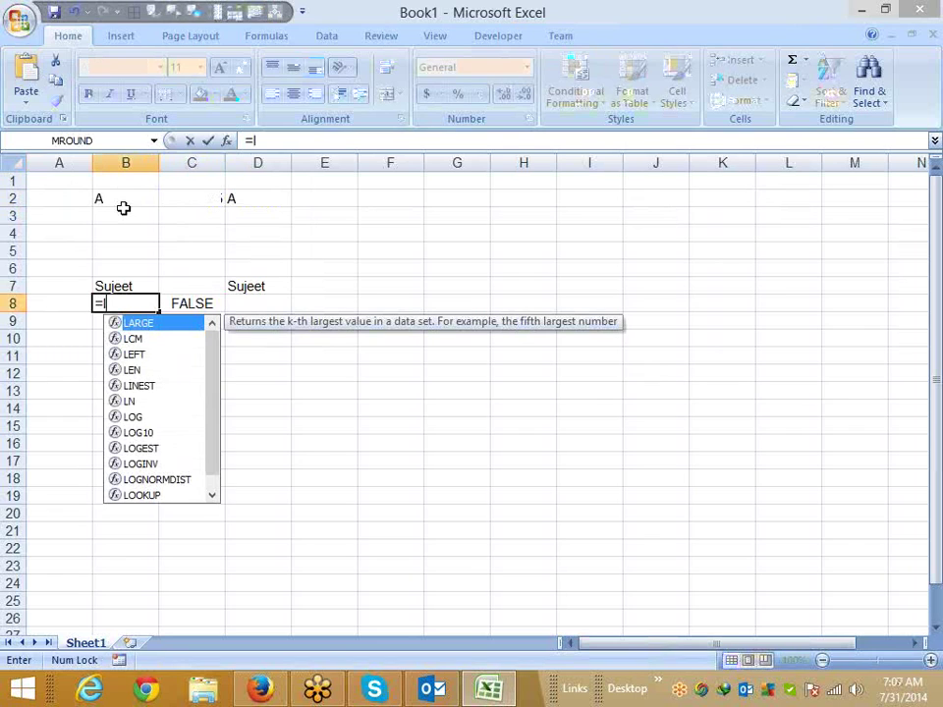
{"action": "type", "text": "e"}
{"action": "key", "text": "Down"}
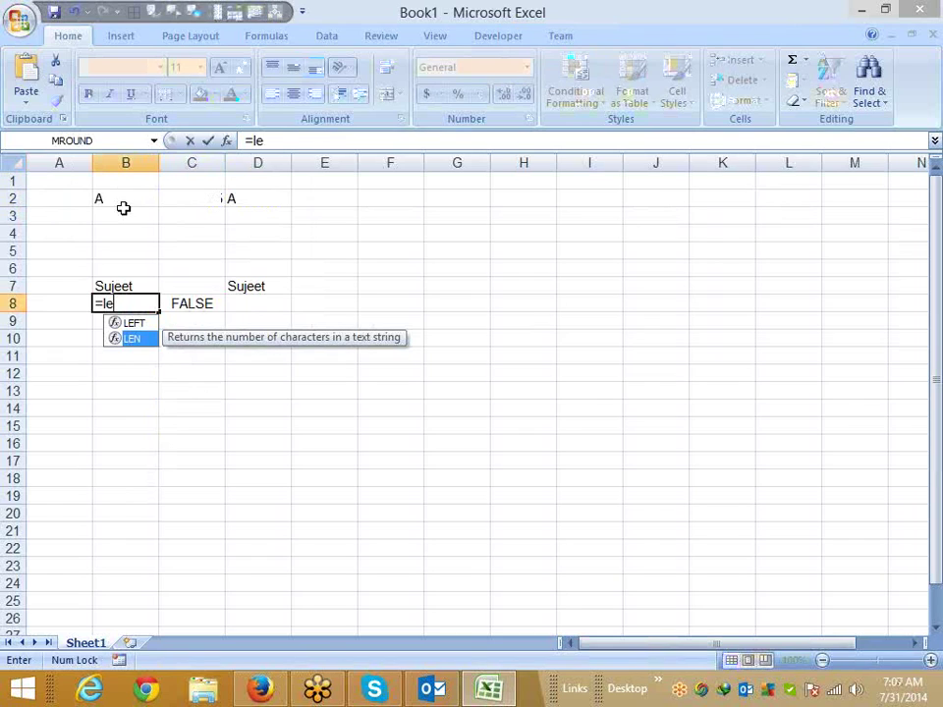
{"action": "key", "text": "Tab"}
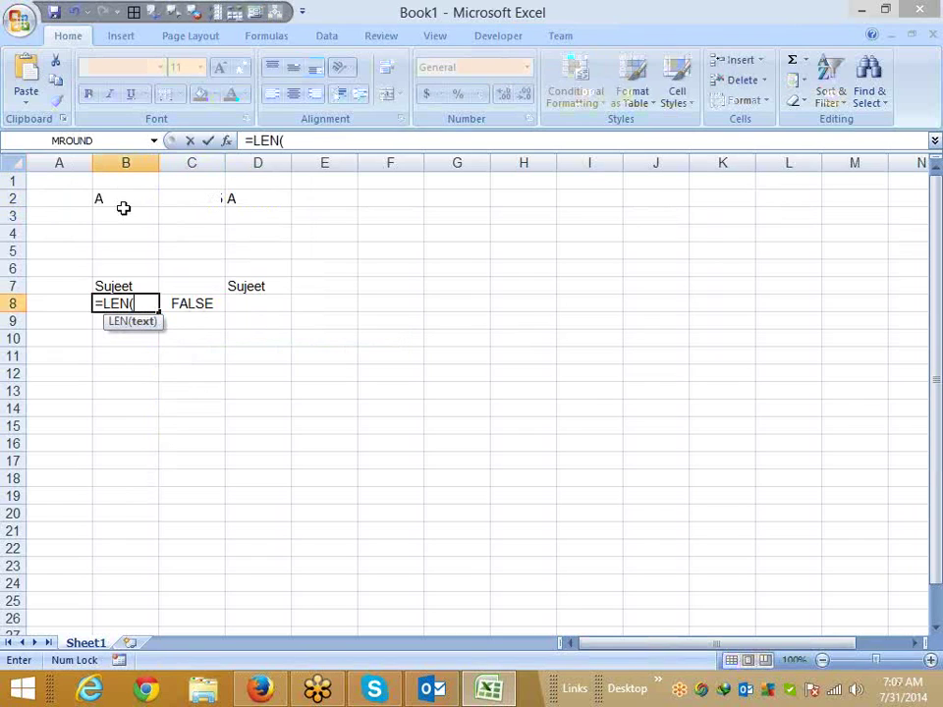
{"action": "type", "text": "b7"}
{"action": "key", "text": "ctrl+Return"}
- Begin another LEN formula in D8
{"action": "key", "text": "Right"}
{"action": "key", "text": "Right"}
{"action": "type", "text": "=l"}
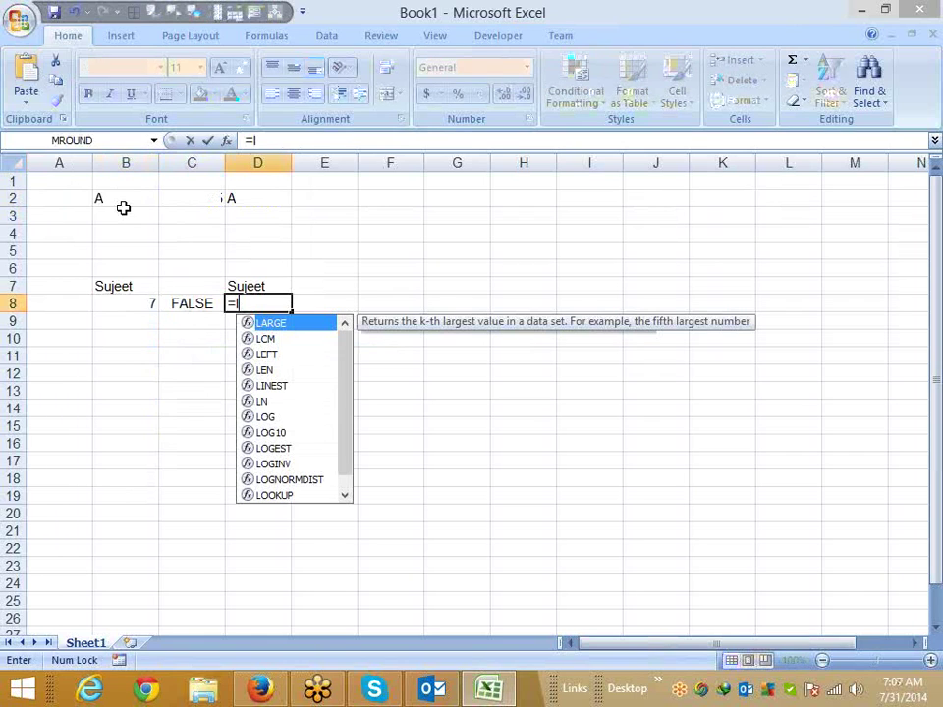
{"action": "type", "text": "e"}
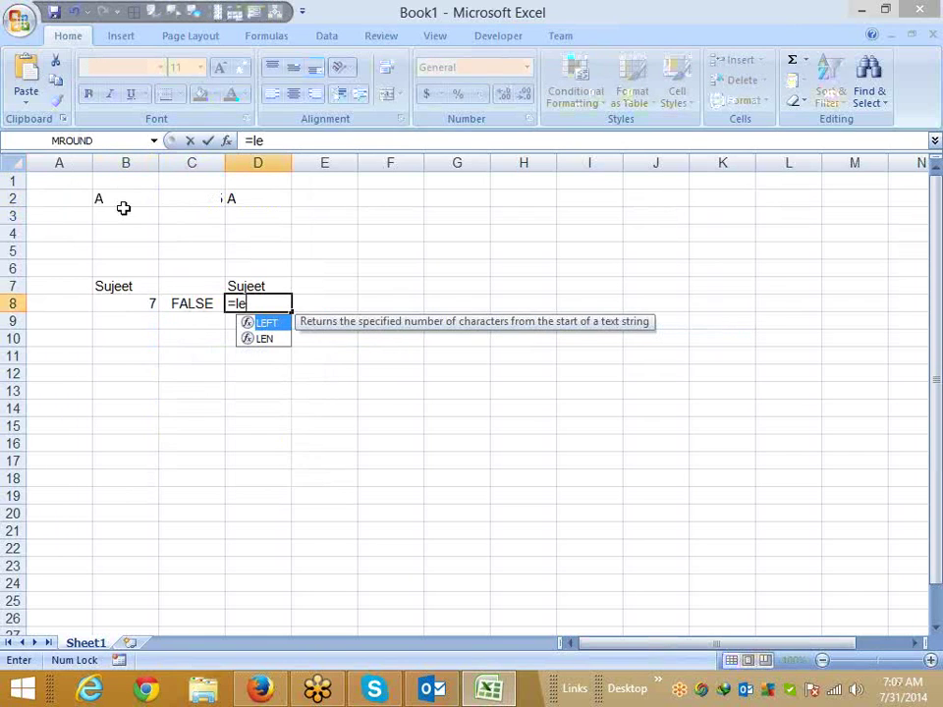
{"action": "key", "text": "Down"}
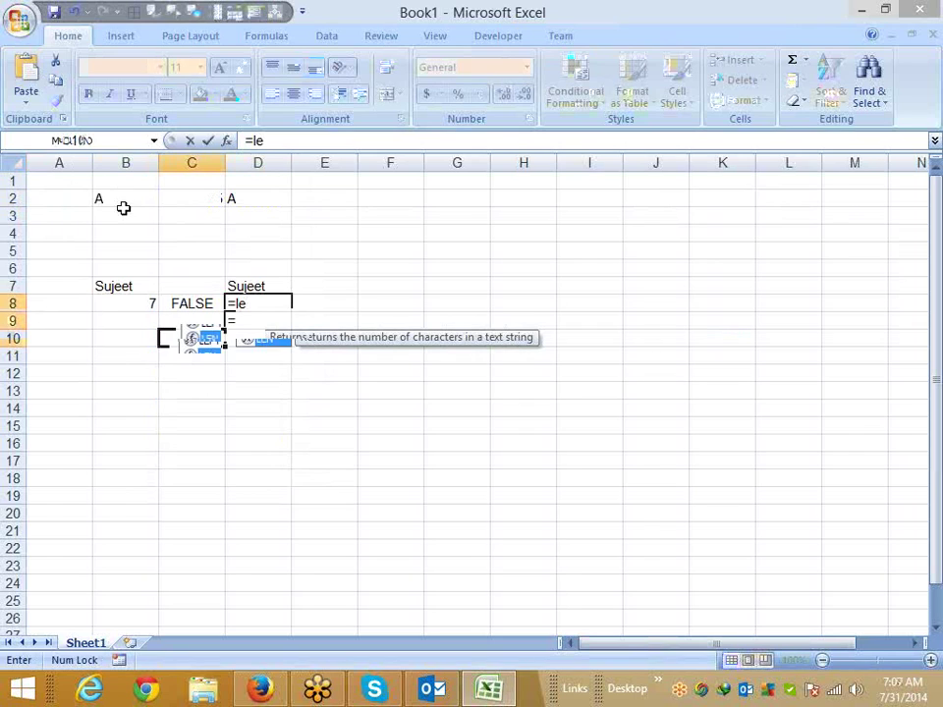
- Enter the first name in B11 and =TRIM(B11) in C11
{"action": "type", "text": "Sujeet"}
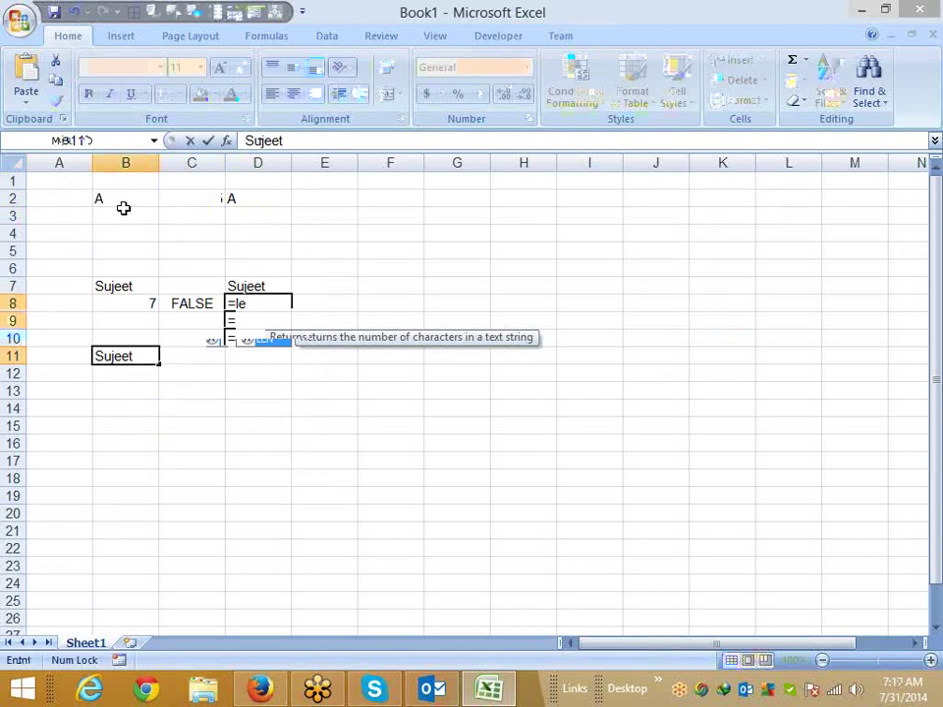
{"action": "key", "text": "Return"}
{"action": "key", "text": "Right"}
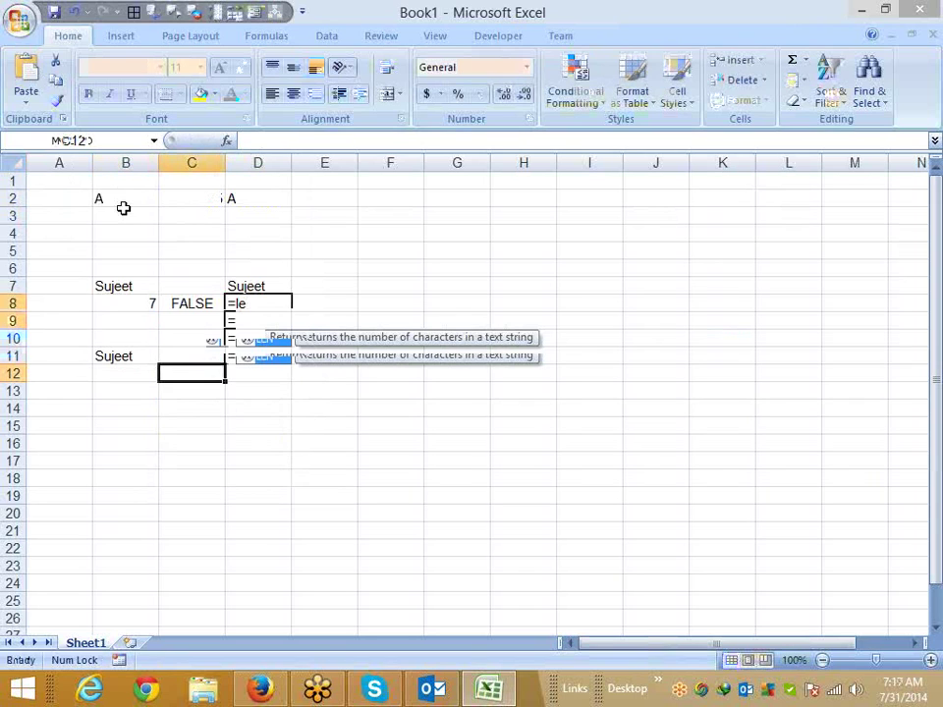
{"action": "key", "text": "Up"}
{"action": "type", "text": "="}
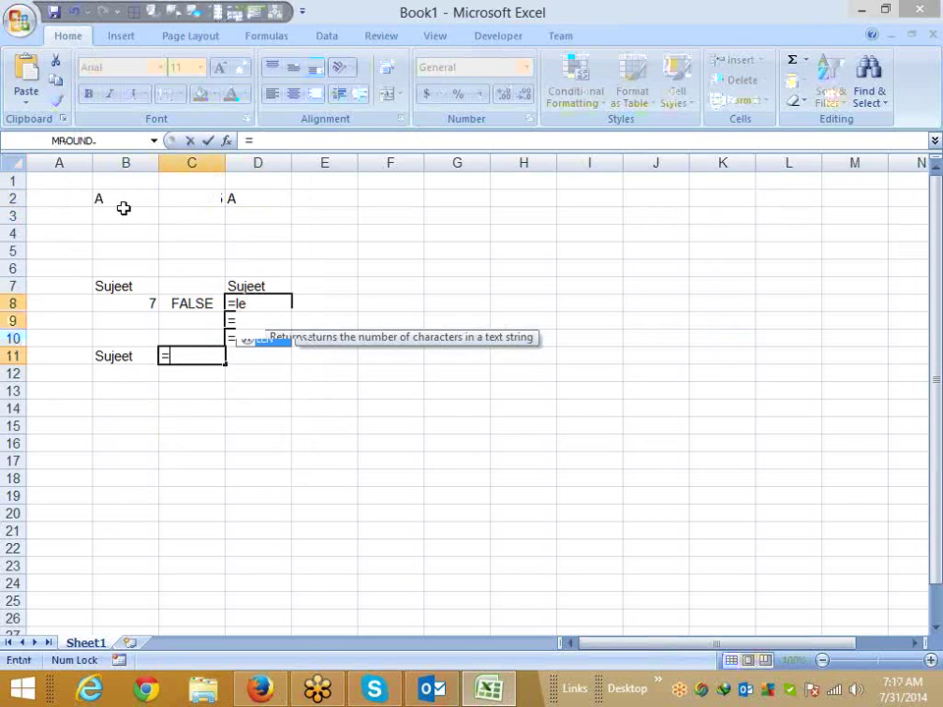
{"action": "type", "text": "tri"}
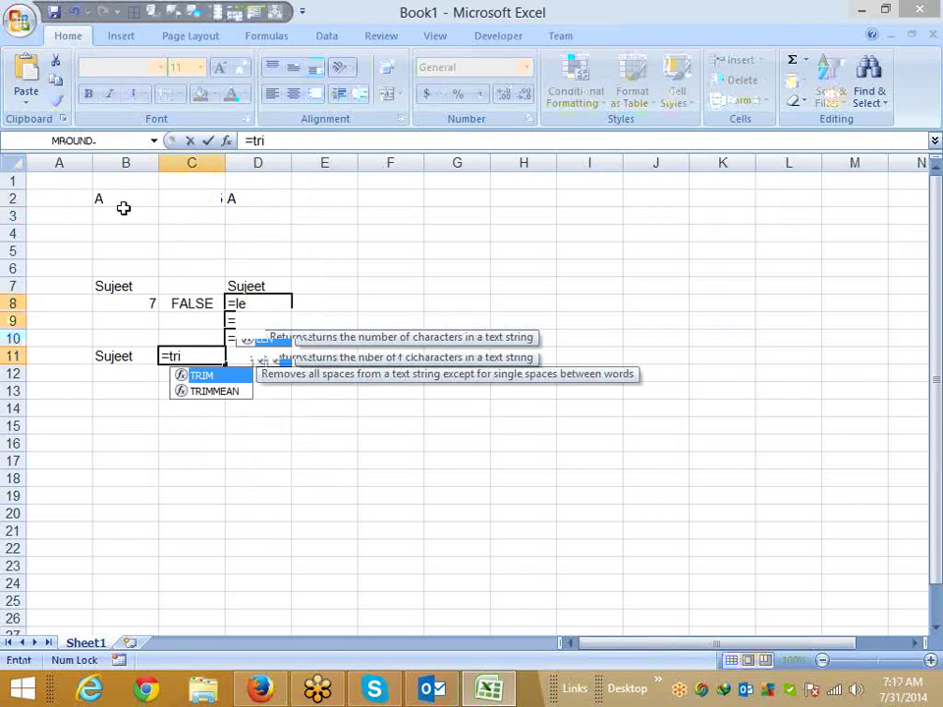
{"action": "key", "text": "Tab"}
{"action": "key", "text": "Left"}
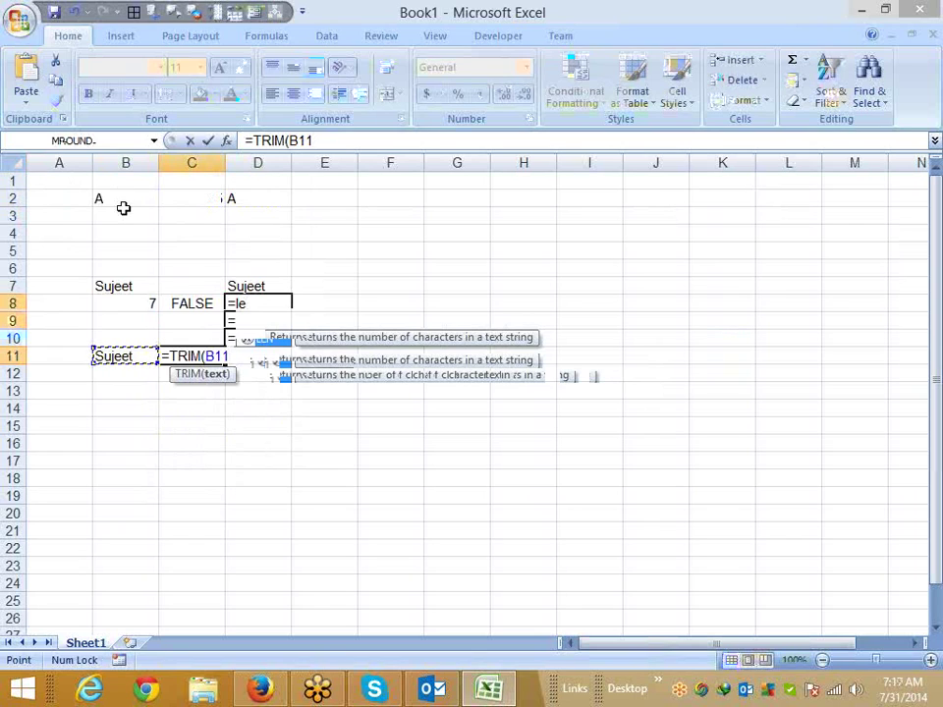
{"action": "key", "text": "Return"}
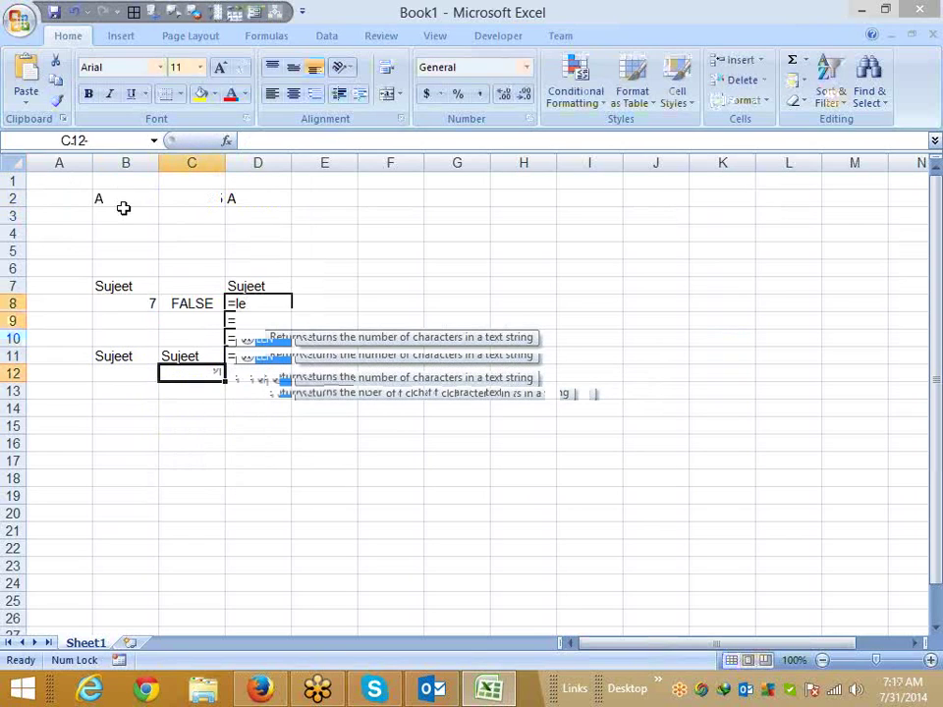
- Type the full two-word name into B12
{"action": "key", "text": "Left"}
{"action": "type", "text": "Su"}
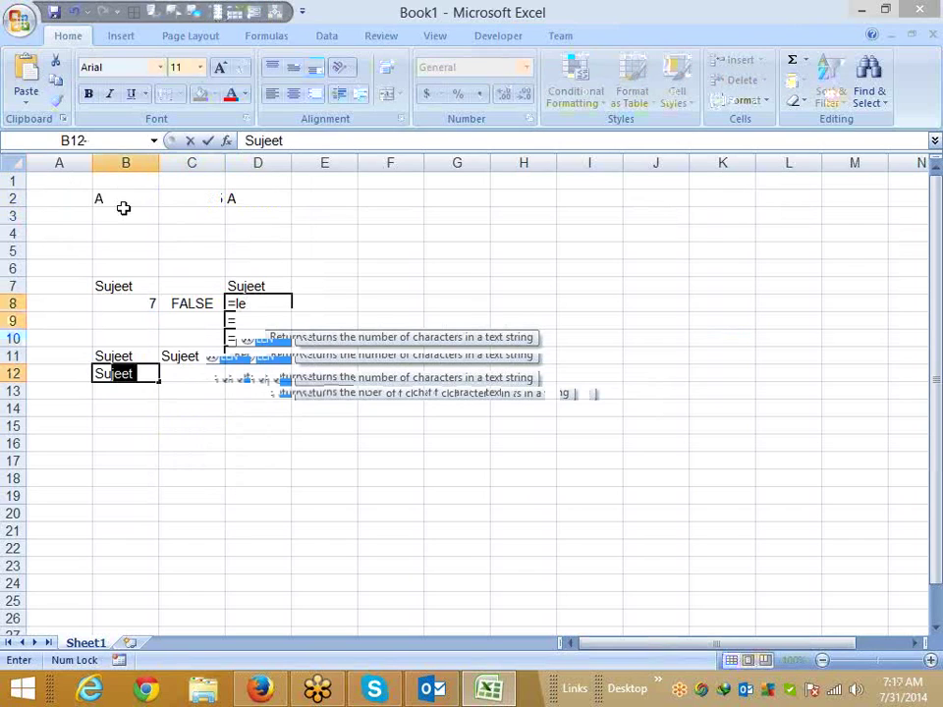
{"action": "type", "text": "jeet"}
{"action": "type", "text": " Kumar"}
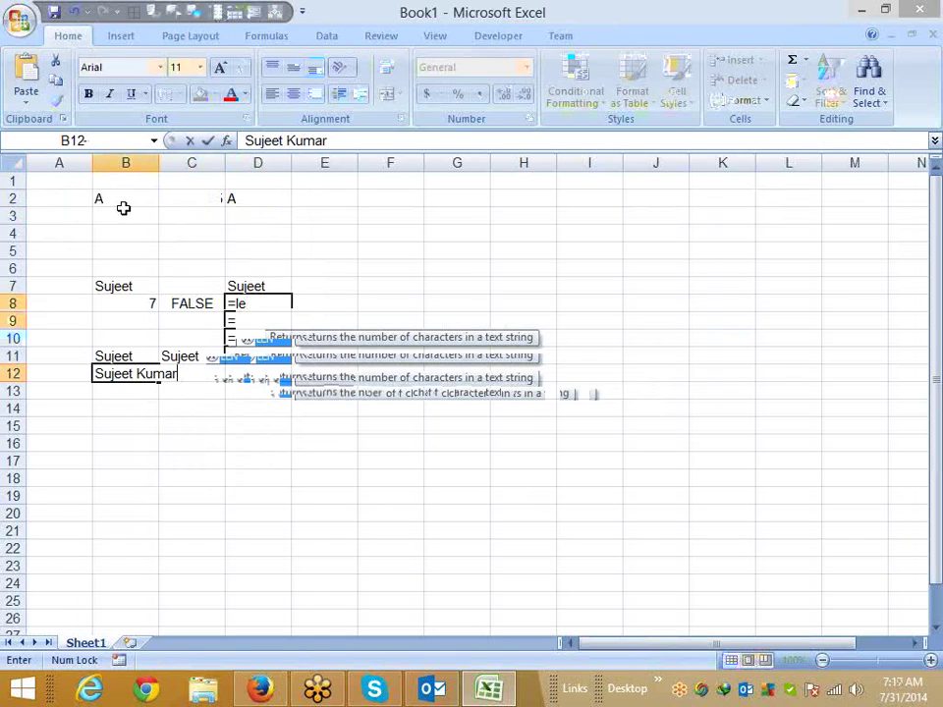
{"action": "key", "text": "Down"}
{"action": "key", "text": "Down"}
{"action": "key", "text": "Down"}
- Enter the first and last name on two lines in B15 using Alt+Enter
{"action": "type", "text": "Su"}
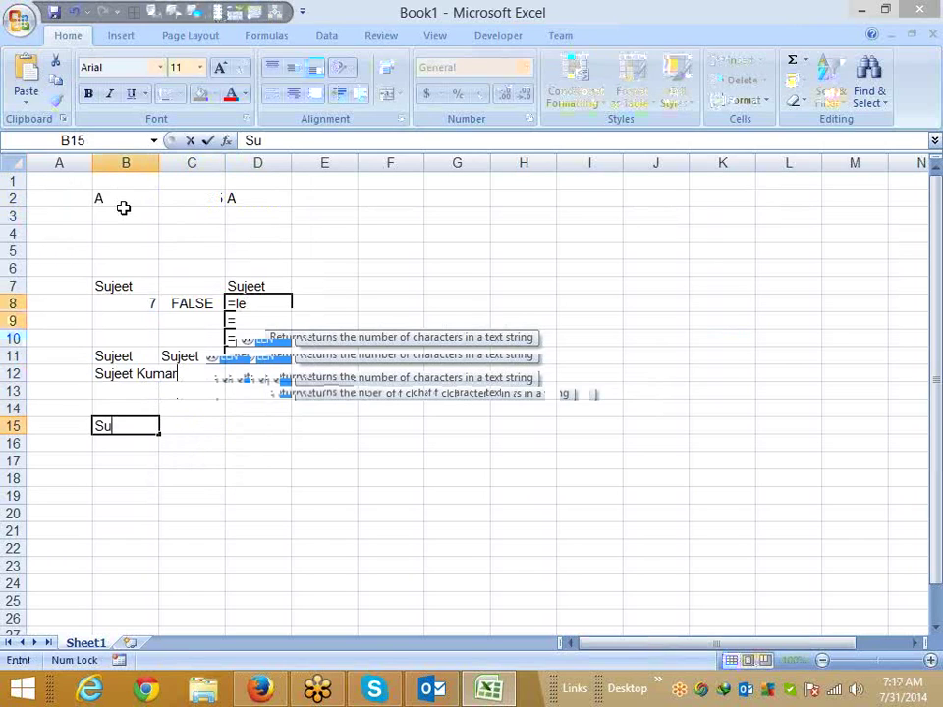
{"action": "type", "text": "jeet"}
{"action": "key", "text": "alt+Return"}
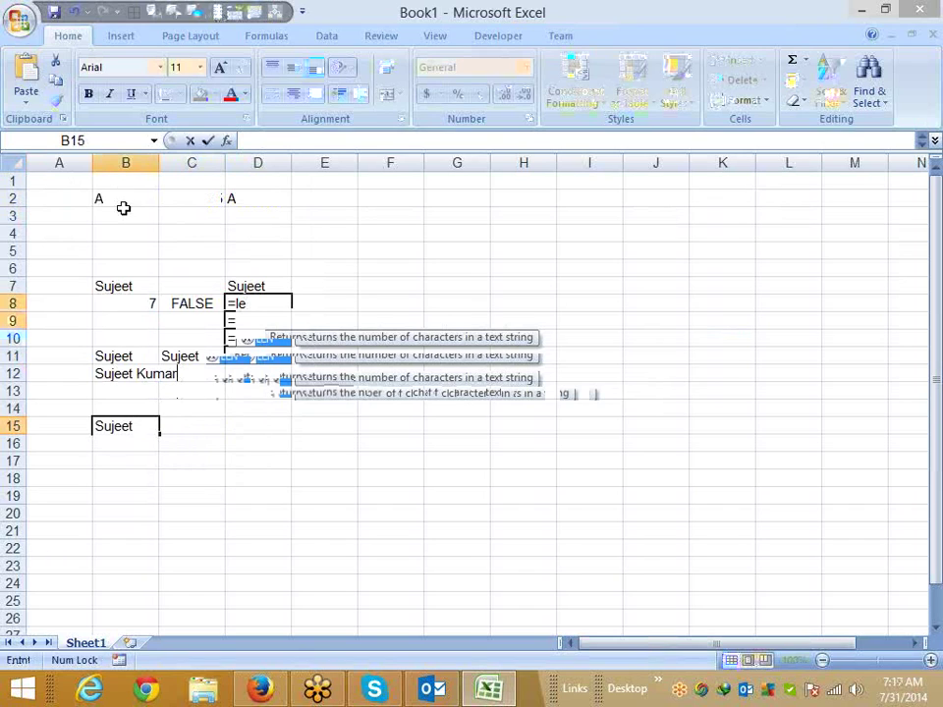
{"action": "type", "text": "Ku"}
{"action": "type", "text": "mar"}
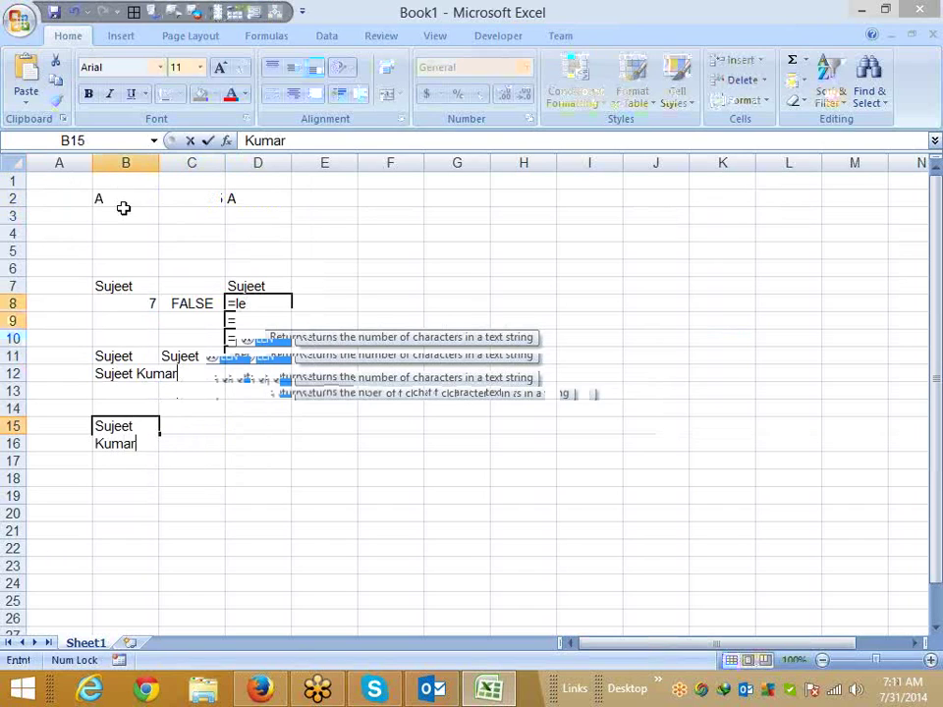
{"action": "key", "text": "Return"}
- Enter =TRIM(B15) in C15, showing both names joined without a space
{"action": "key", "text": "Up"}
{"action": "key", "text": "Right"}
{"action": "type", "text": "="}
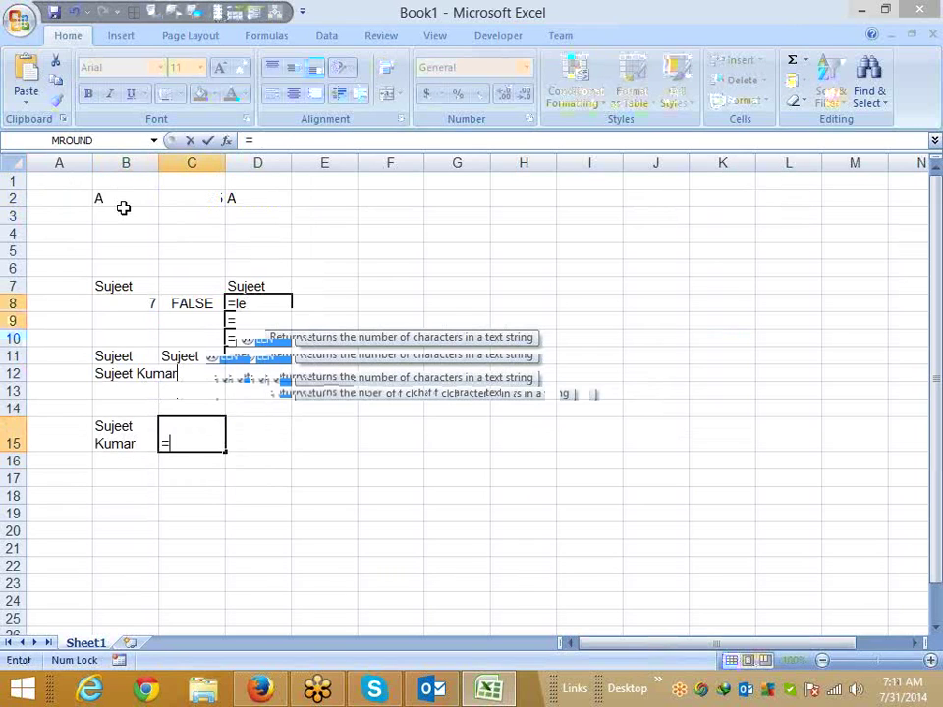
{"action": "type", "text": "tri"}
{"action": "key", "text": "Tab"}
{"action": "key", "text": "Left"}
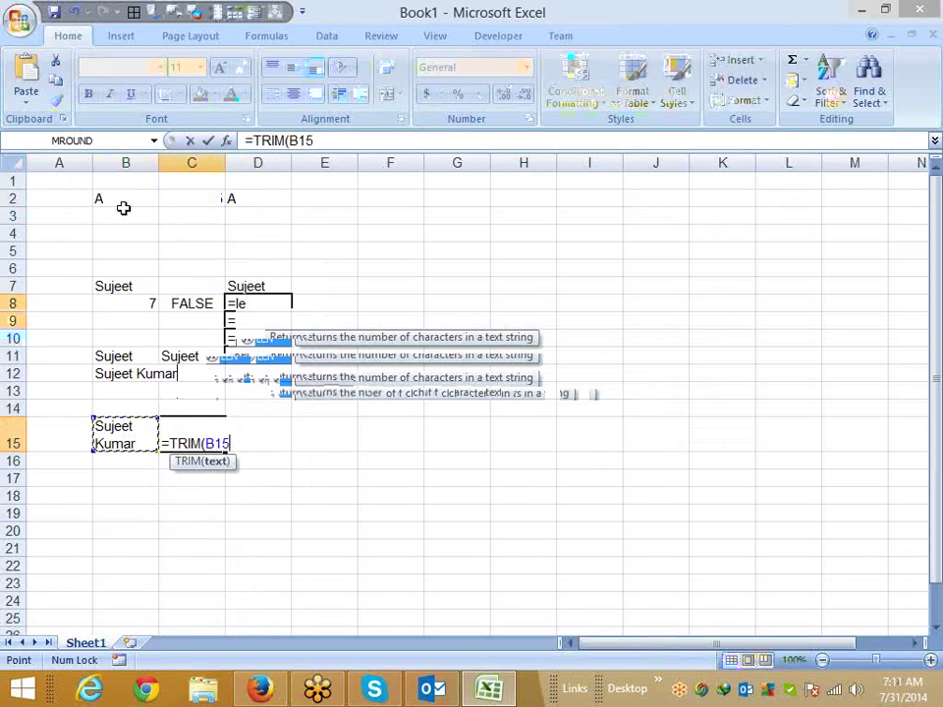
{"action": "key", "text": "Return"}
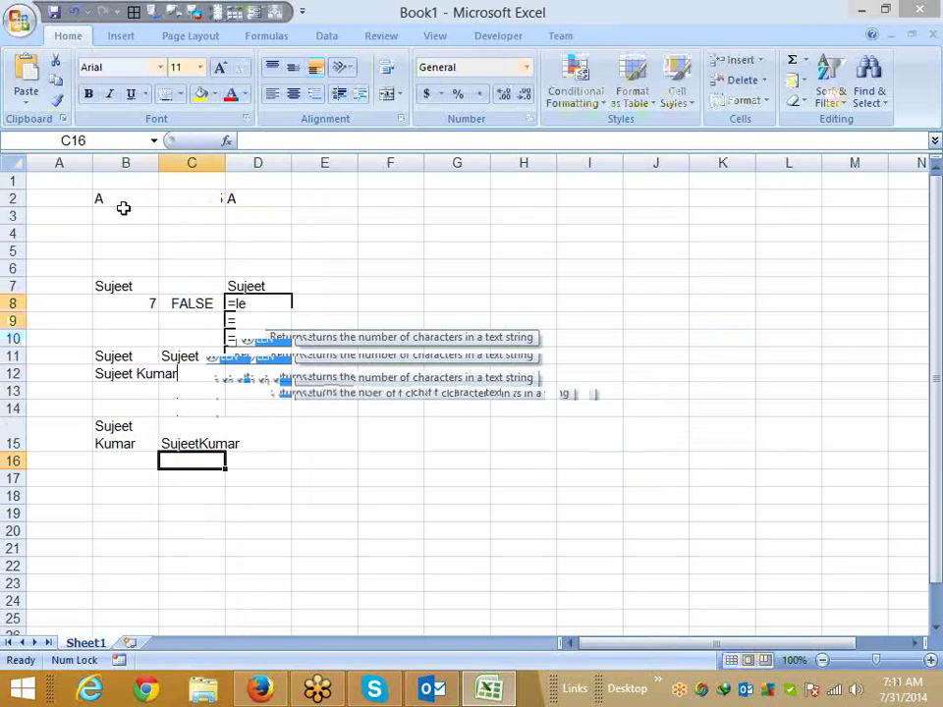
{"action": "key", "text": "Right"}
{"action": "key", "text": "Right"}
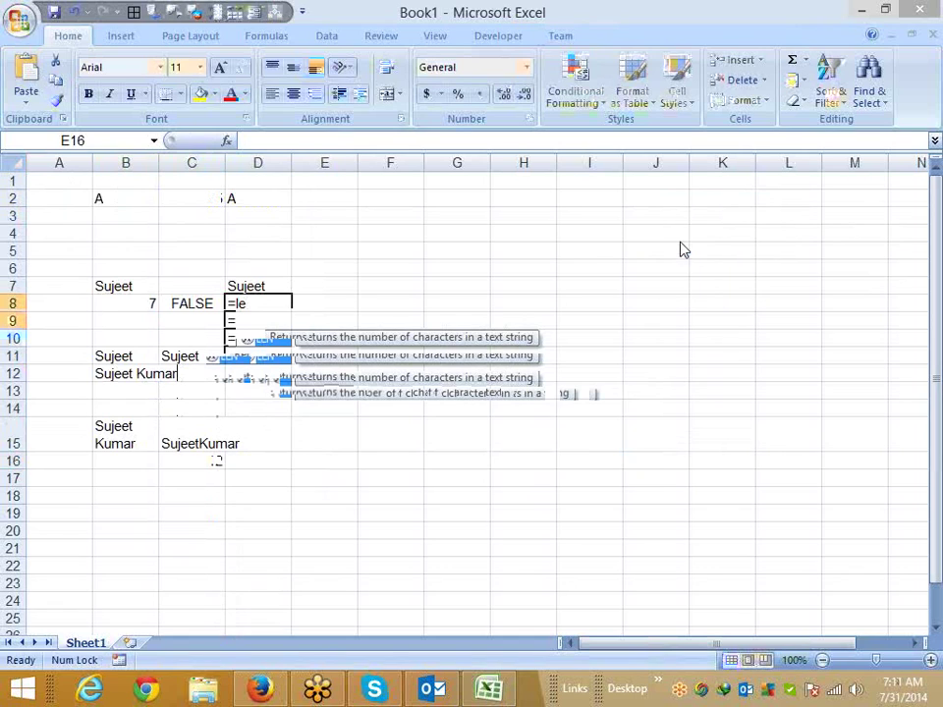
- Draw a green pen loop and mark beside the TRIM result in C15
{"action": "right_click", "coordinate": [685, 254]}
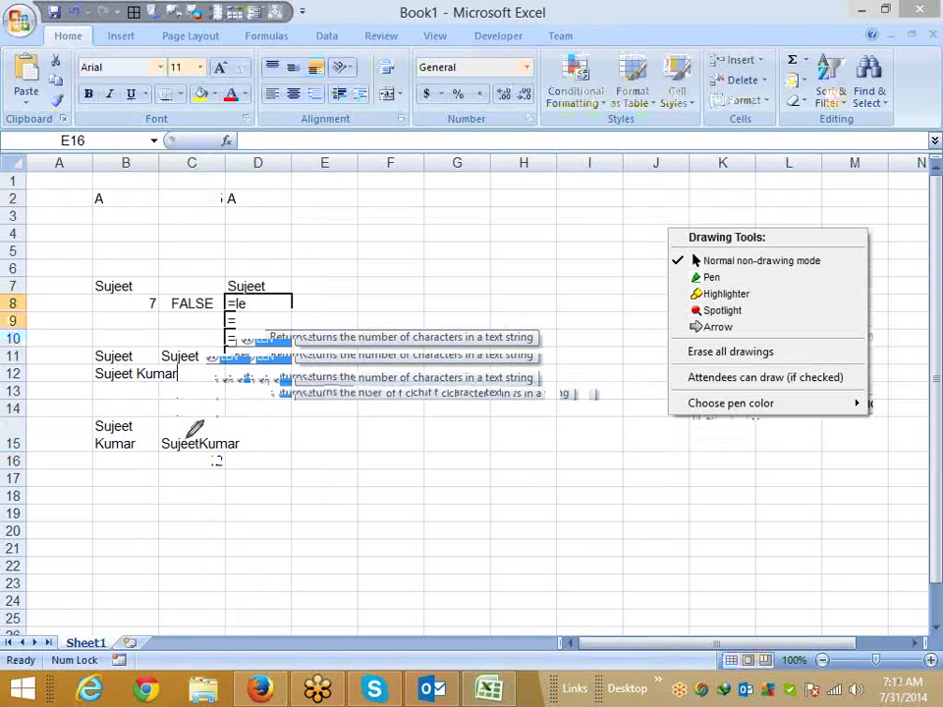
{"action": "left_click", "coordinate": [711, 276]}
{"action": "left_click_drag", "start_coordinate": [295, 409], "coordinate": [308, 411]}
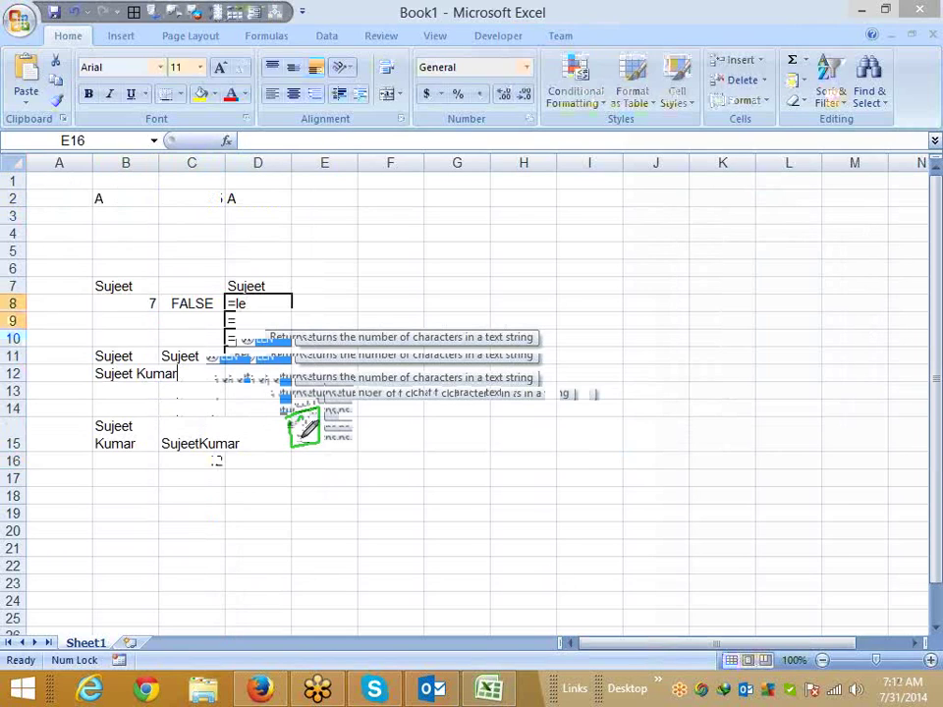
{"action": "left_click_drag", "start_coordinate": [310, 420], "coordinate": [301, 438]}
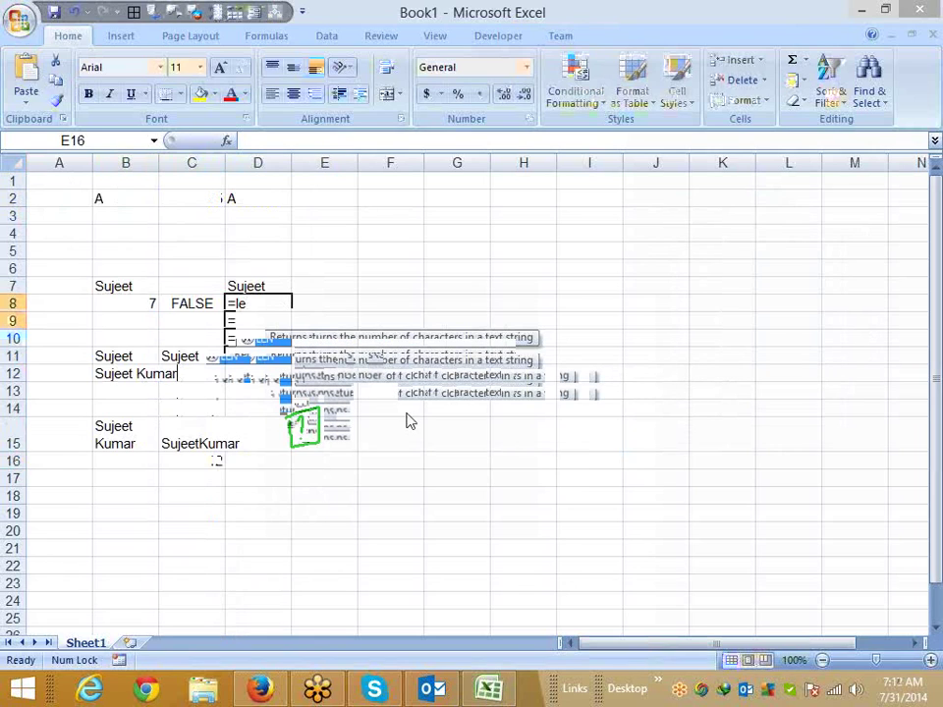
{"action": "key", "text": "Escape"}
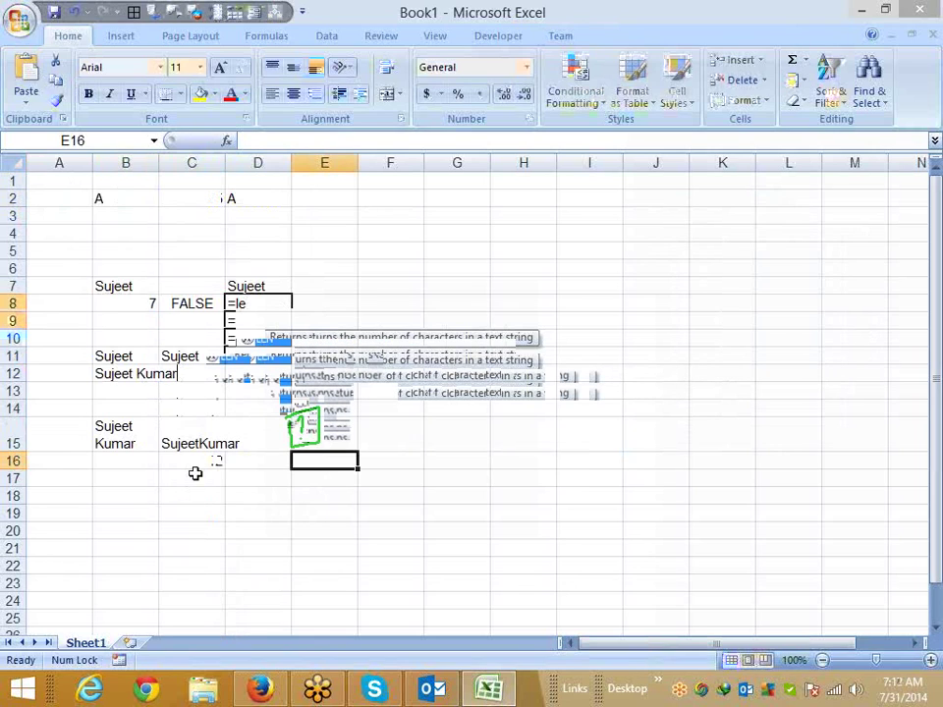
- Enter =CLEAN(C15) in C17, showing the joined name
{"action": "left_click", "coordinate": [196, 474]}
{"action": "type", "text": "="}
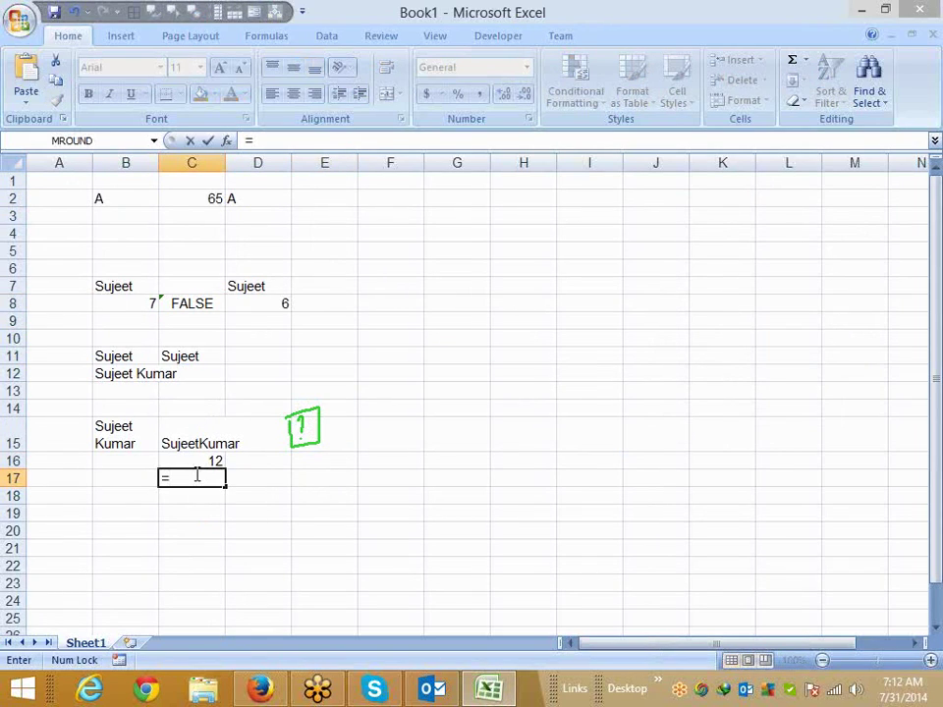
{"action": "type", "text": "cl"}
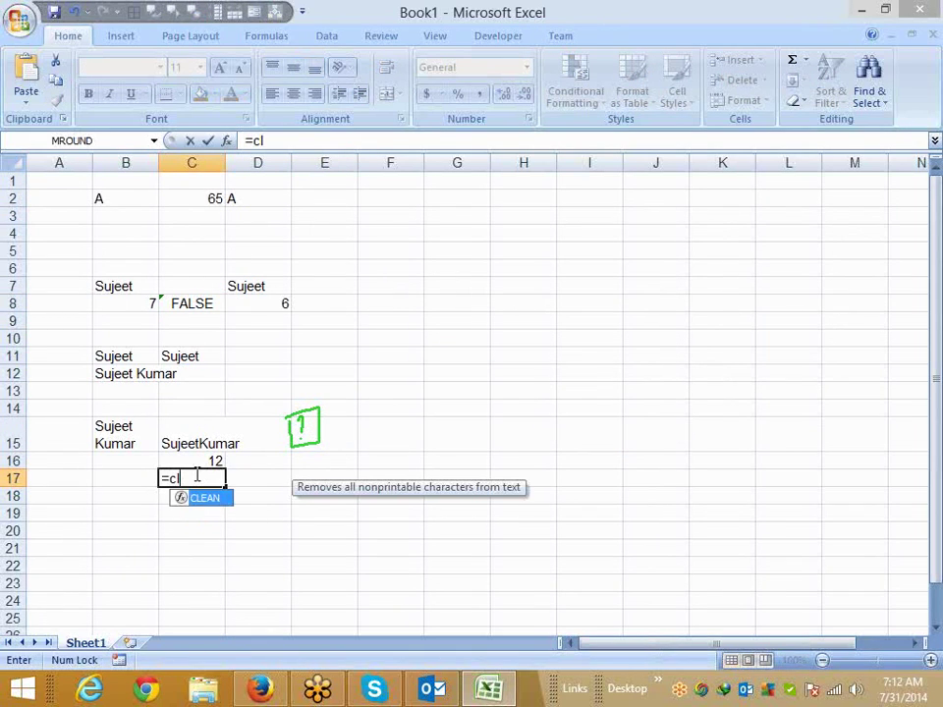
{"action": "key", "text": "Tab"}
{"action": "key", "text": "Up"}
{"action": "key", "text": "Up"}
{"action": "key", "text": "Return"}
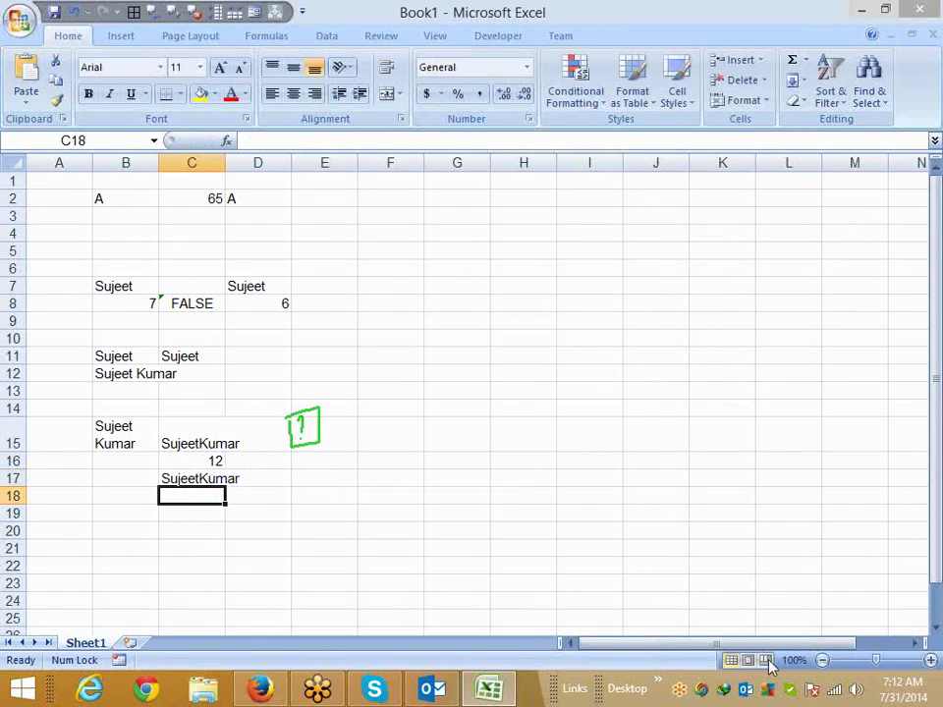
- Start a =LEN(C17) formula in C18
{"action": "type", "text": "="}
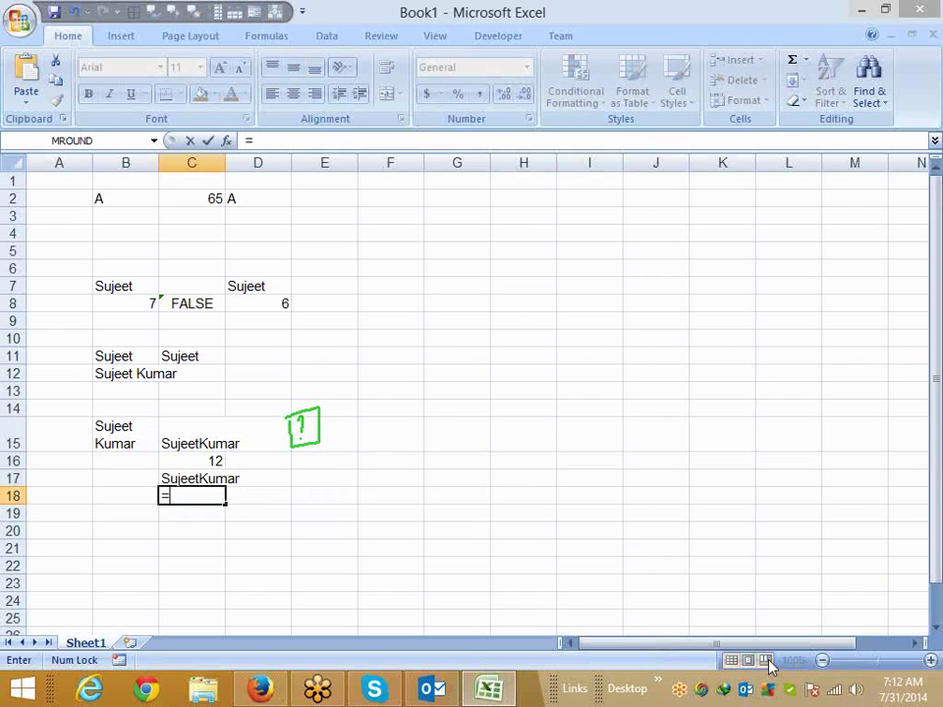
{"action": "type", "text": "le"}
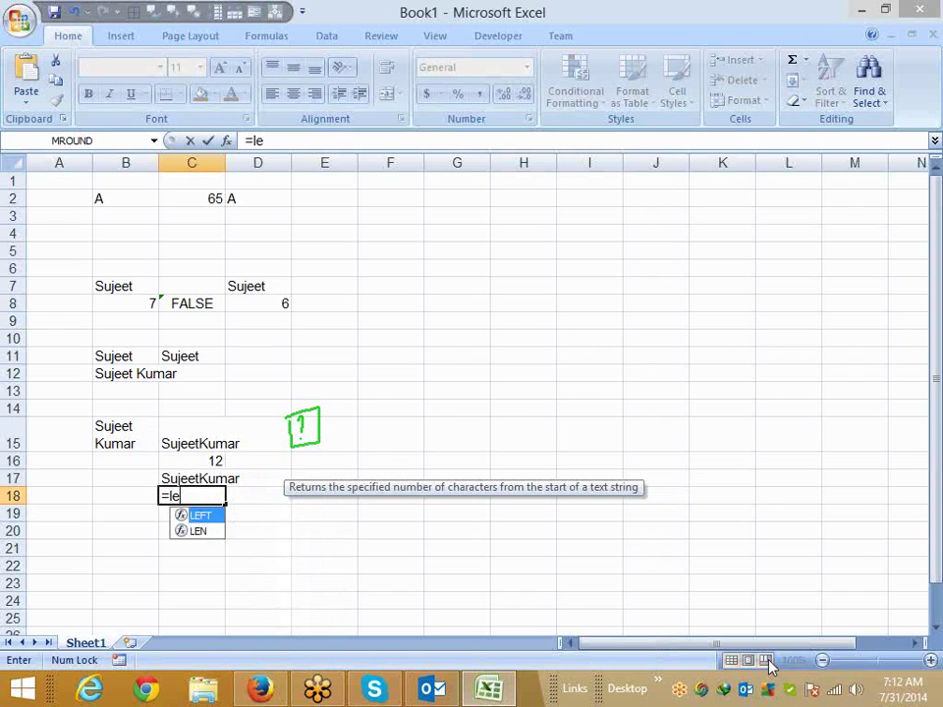
{"action": "type", "text": "n"}
{"action": "key", "text": "Tab"}
{"action": "key", "text": "Up"}
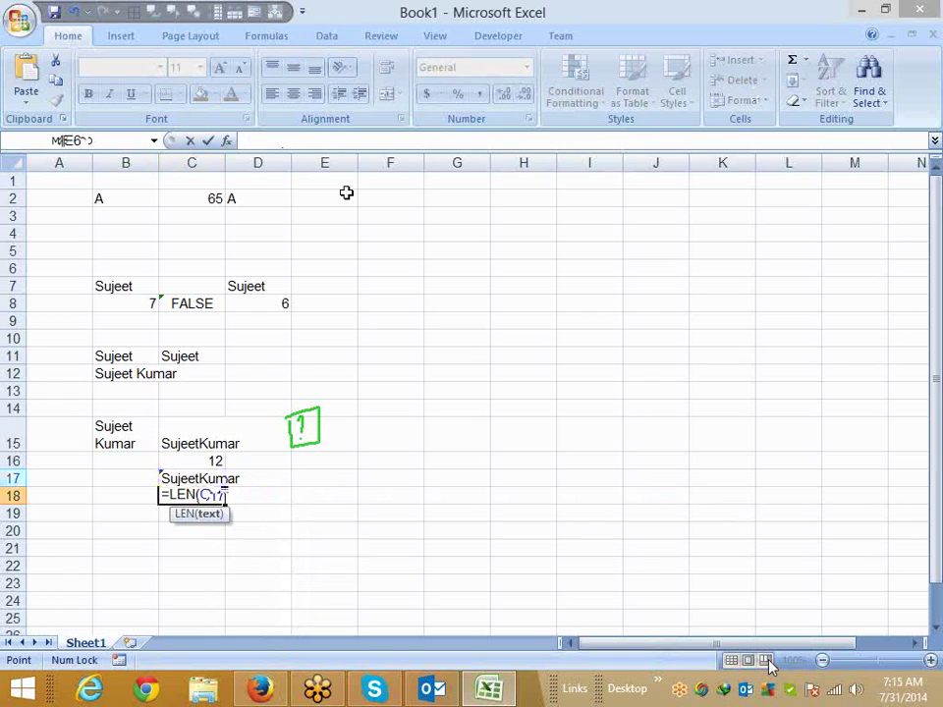
- Type 123.369.852 into cell E2
{"action": "left_click", "coordinate": [346, 196]}
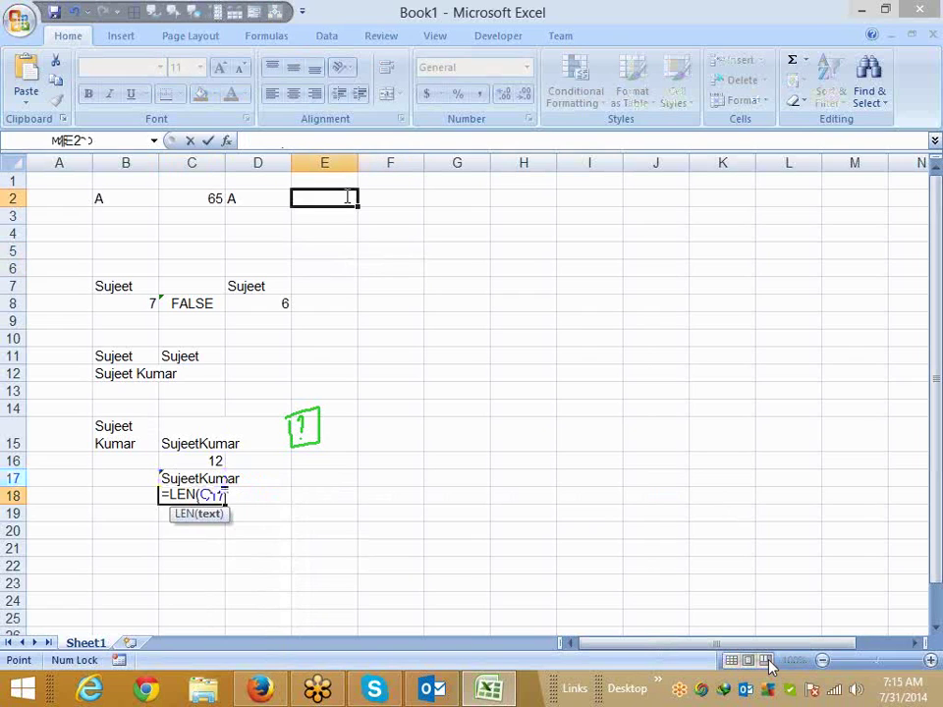
{"action": "type", "text": "123.369.85"}
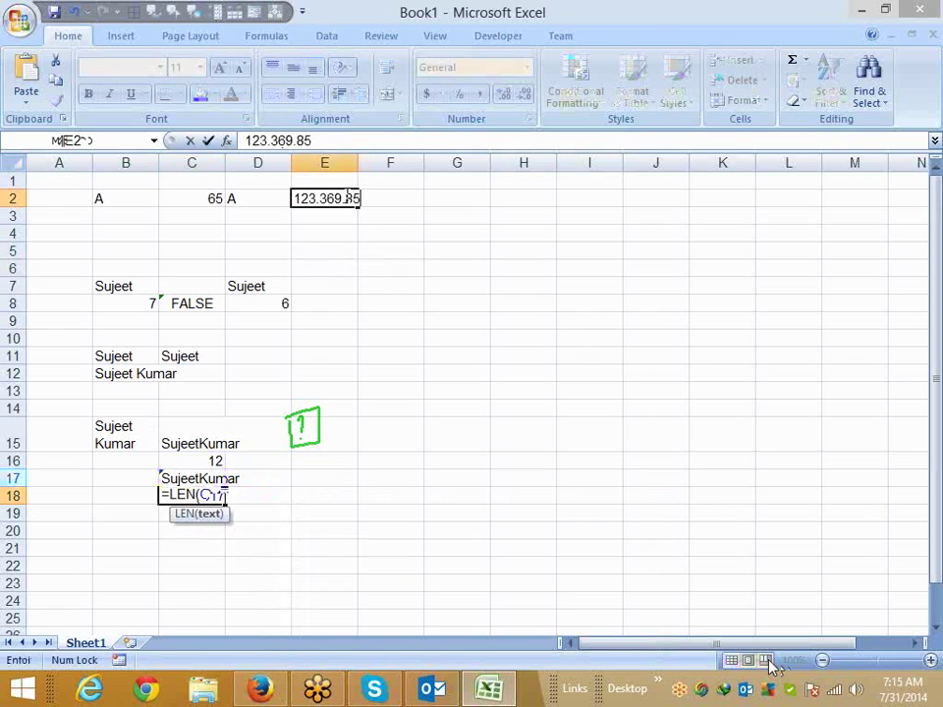
{"action": "type", "text": "2"}
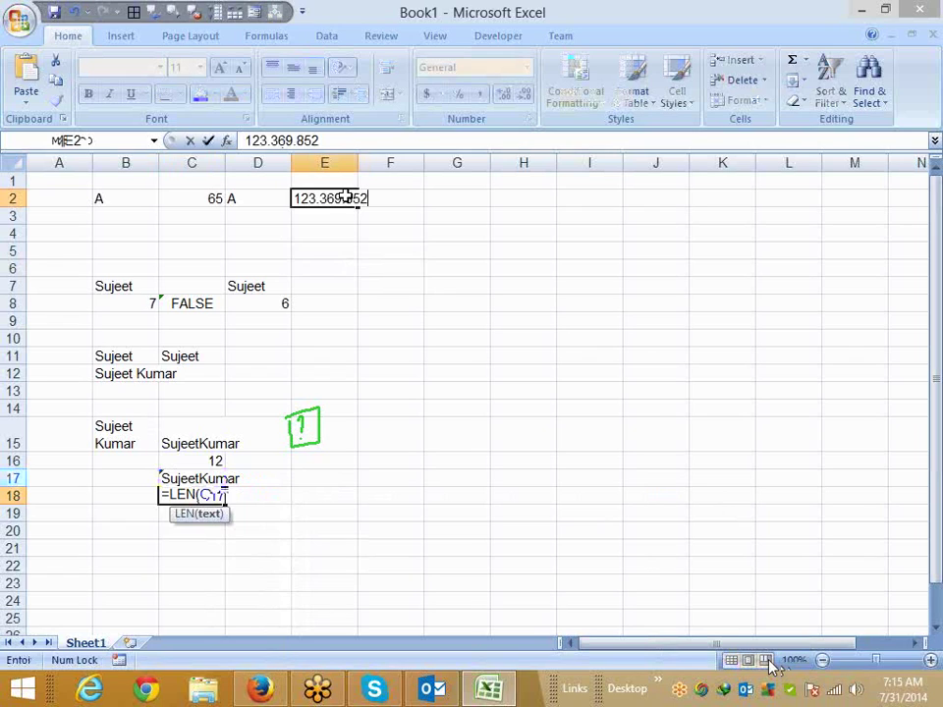
- Enter =SUBSTITUTE(E2,".","-") in F2 so 123.369.852 becomes 123-369-852
{"action": "key", "text": "Tab"}
{"action": "type", "text": "="}
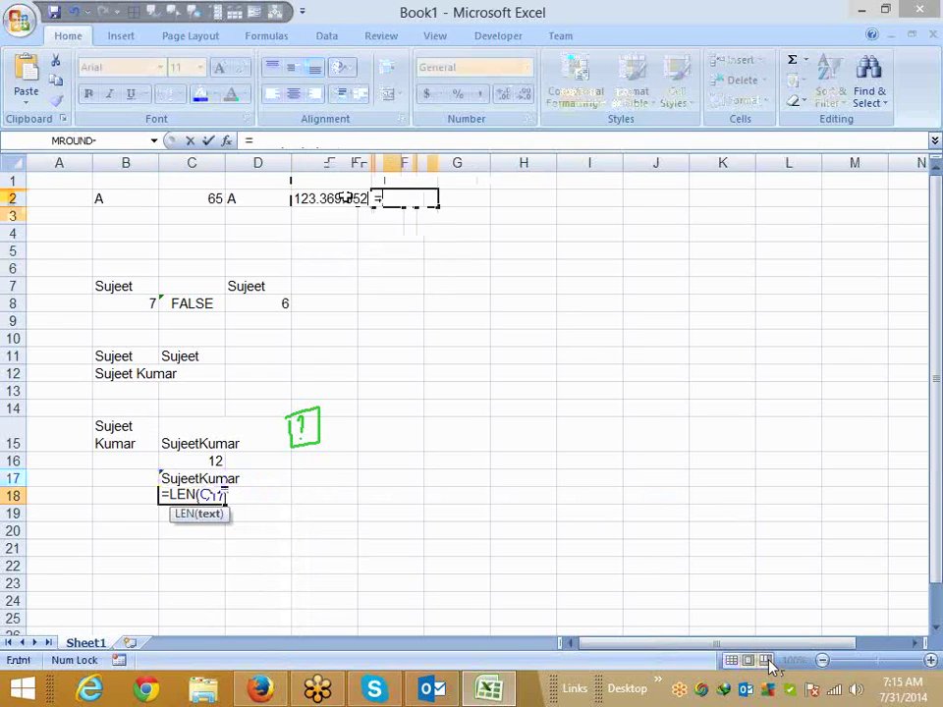
{"action": "type", "text": "su"}
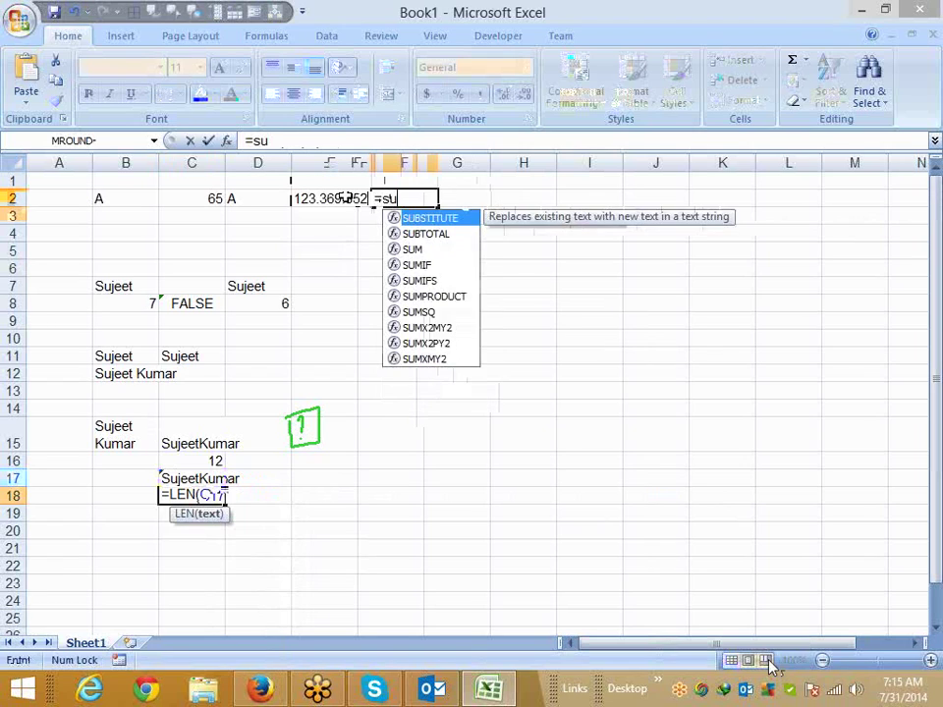
{"action": "type", "text": "b"}
{"action": "key", "text": "Tab"}
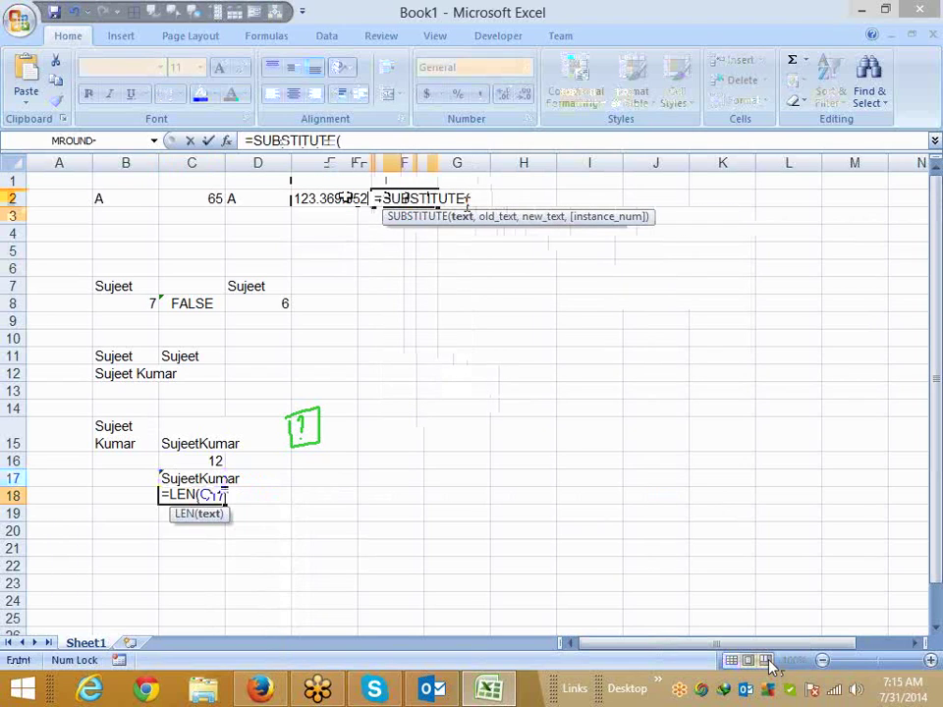
{"action": "type", "text": "E2,\""}
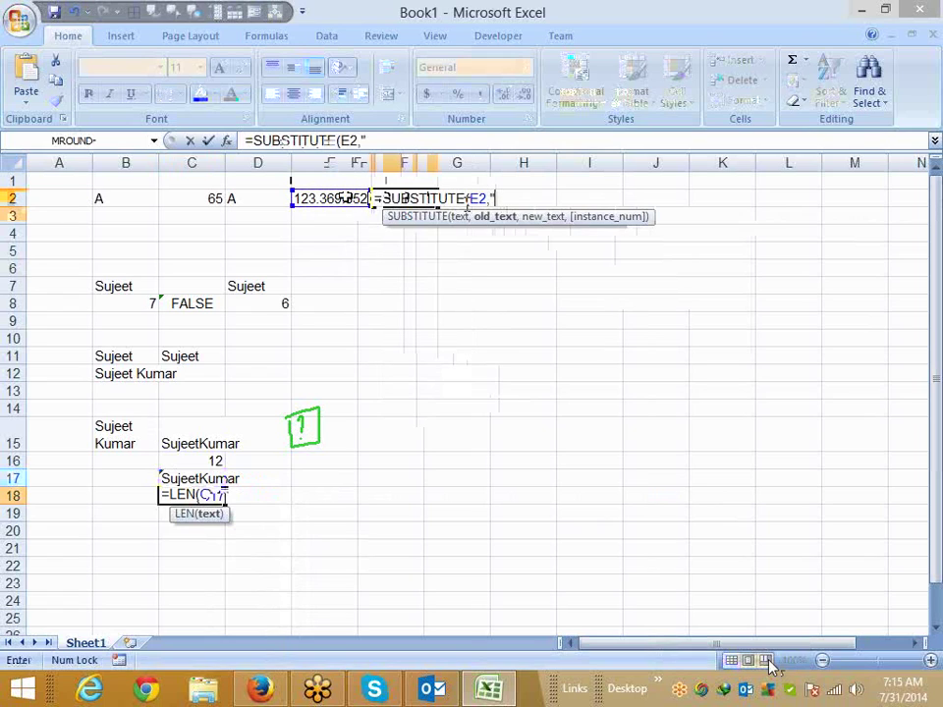
{"action": "type", "text": "."}
{"action": "type", "text": "\",\"-"}
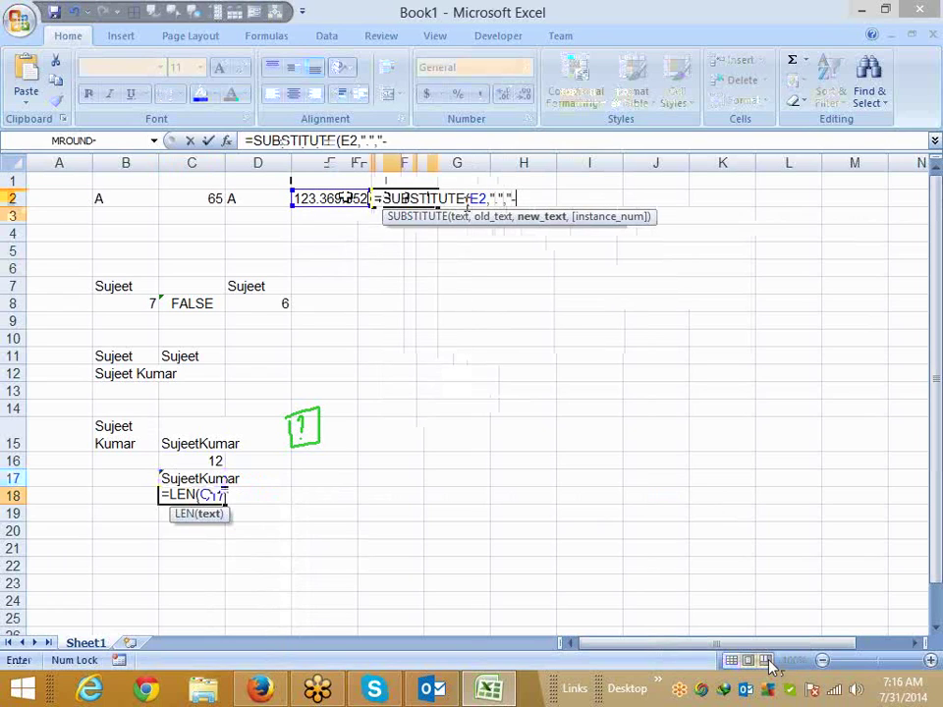
{"action": "type", "text": "\""}
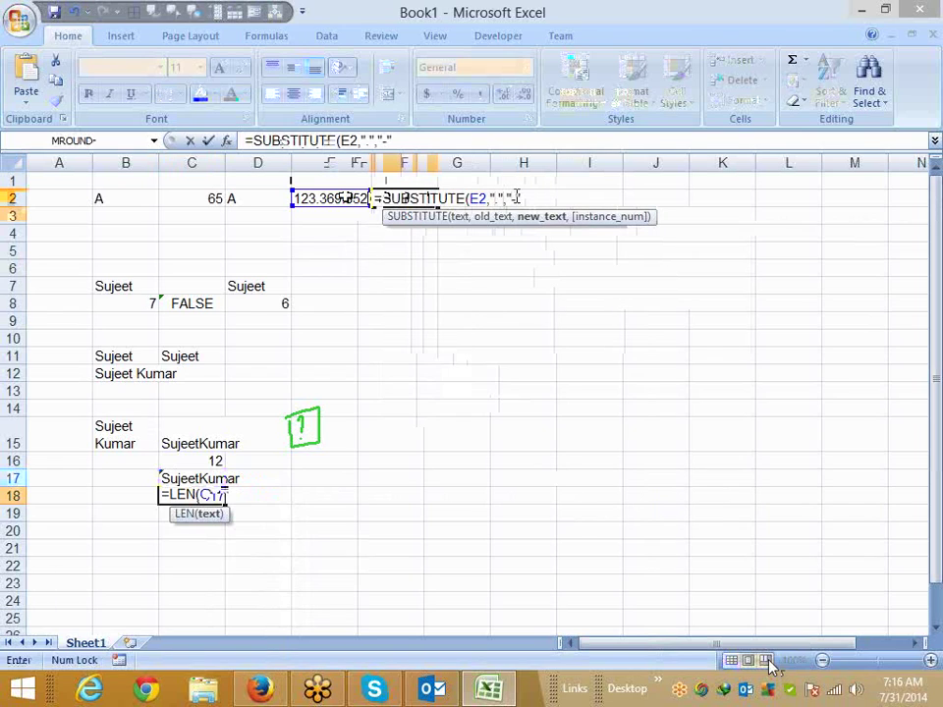
{"action": "double_click", "coordinate": [478, 199]}
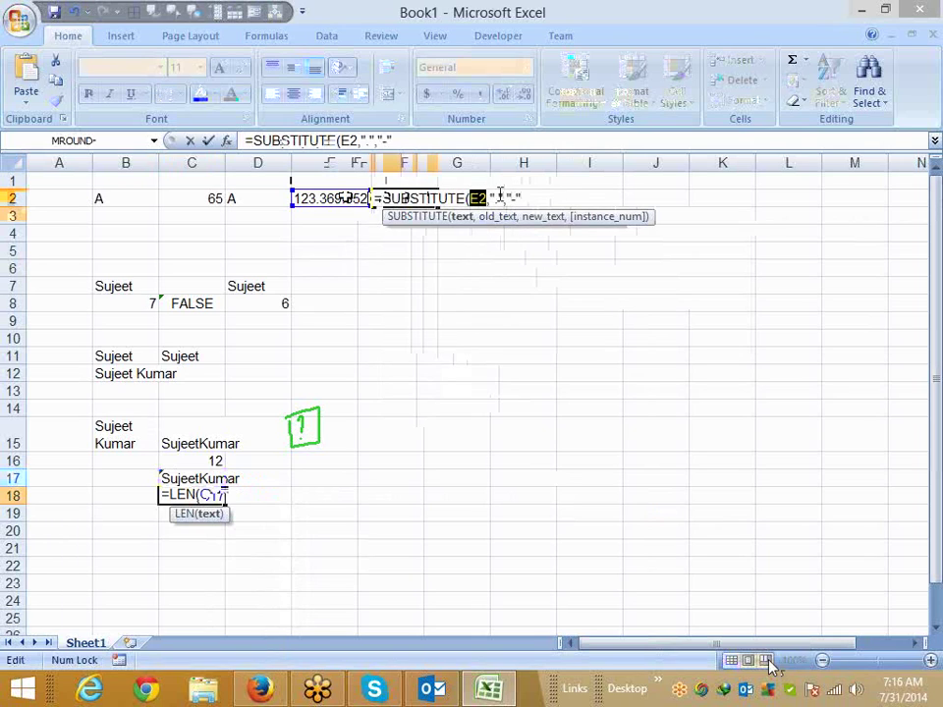
{"action": "left_click", "coordinate": [501, 217]}
{"action": "left_click", "coordinate": [541, 216]}
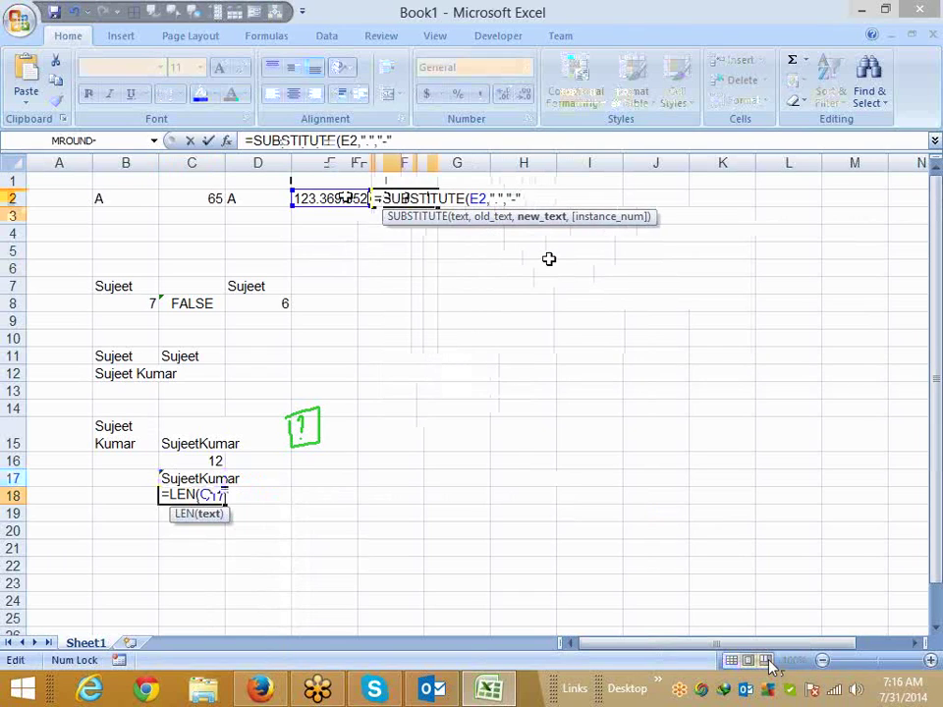
{"action": "key", "text": "Return"}
{"action": "key", "text": "Up"}
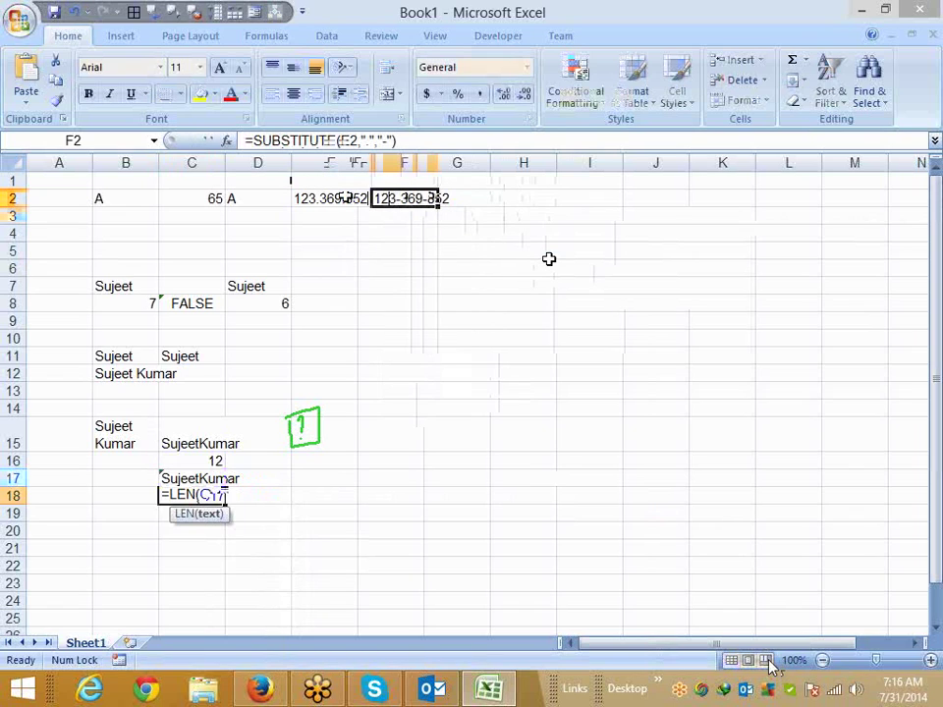
- Add instance number 1 to F2's SUBSTITUTE so only the first dot becomes a hyphen
{"action": "left_click", "coordinate": [454, 143]}
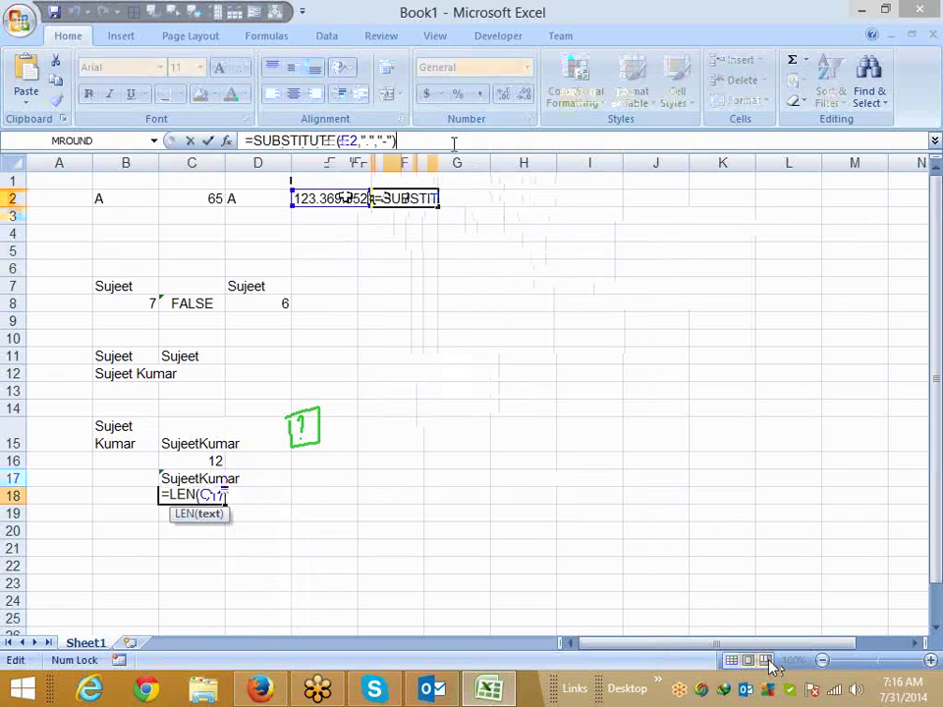
{"action": "key", "text": "BackSpace"}
{"action": "type", "text": ","}
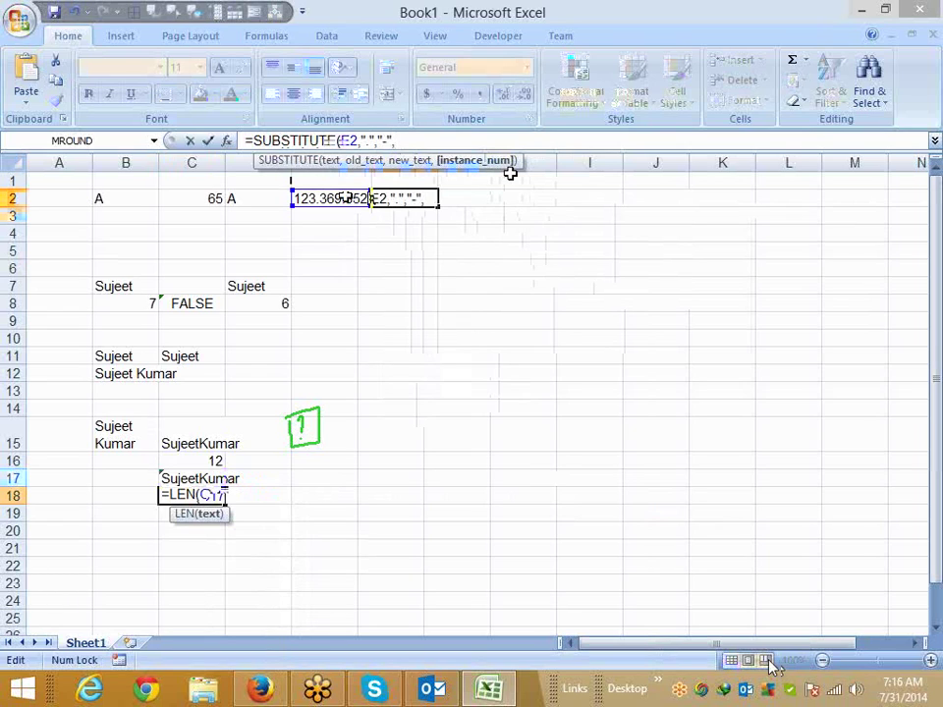
{"action": "type", "text": "1"}
{"action": "key", "text": "Return"}
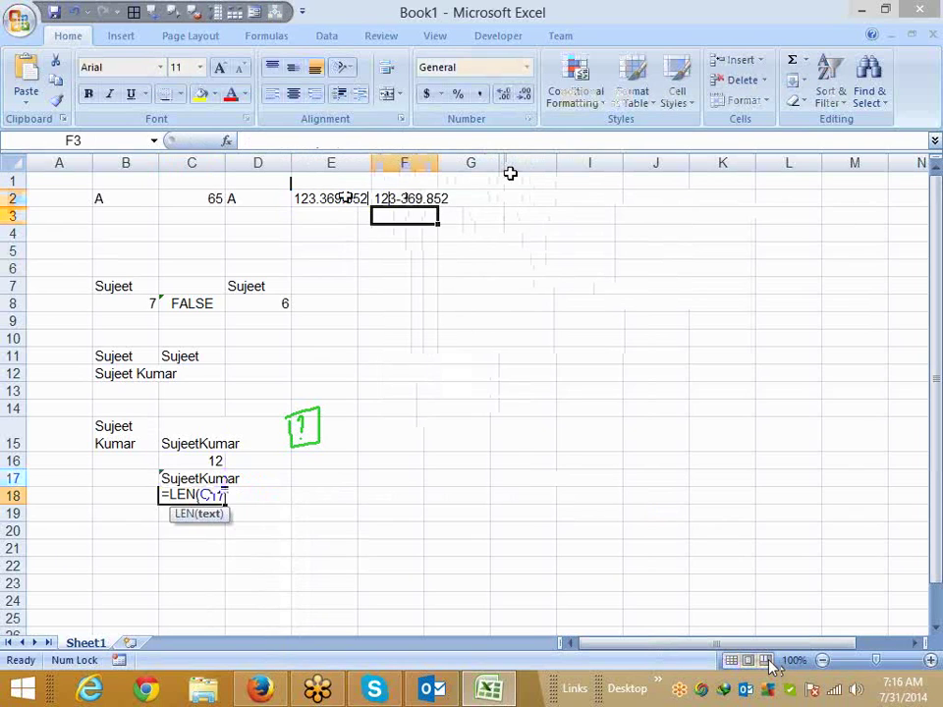
- Widen column F to fit the 123-369.852 result
{"action": "key", "text": "Down"}
{"action": "left_click", "coordinate": [412, 199]}
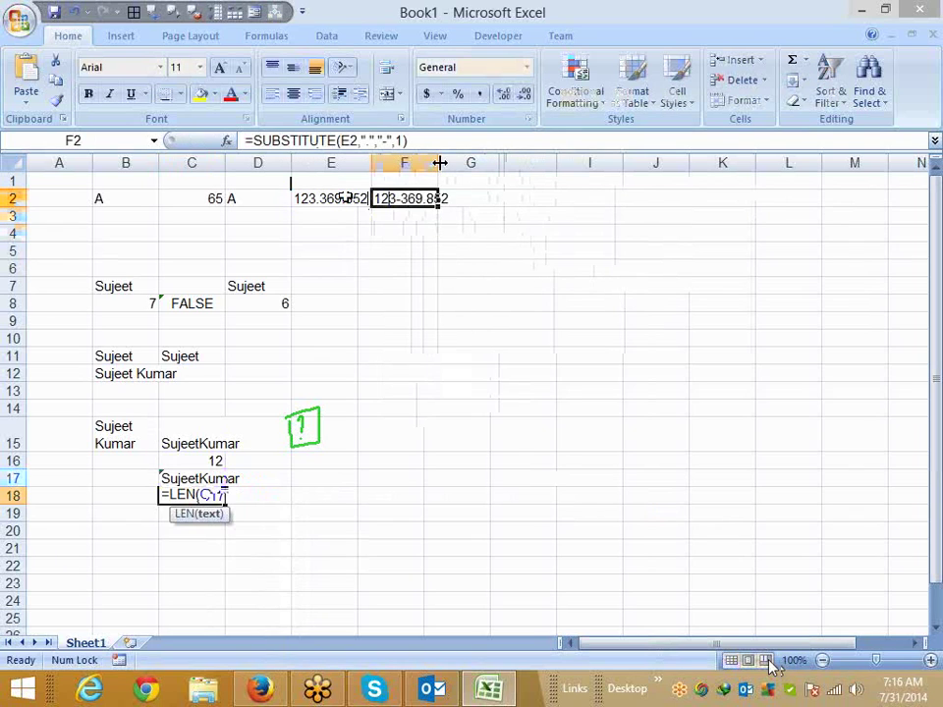
{"action": "left_click_drag", "start_coordinate": [439, 164], "coordinate": [405, 138]}
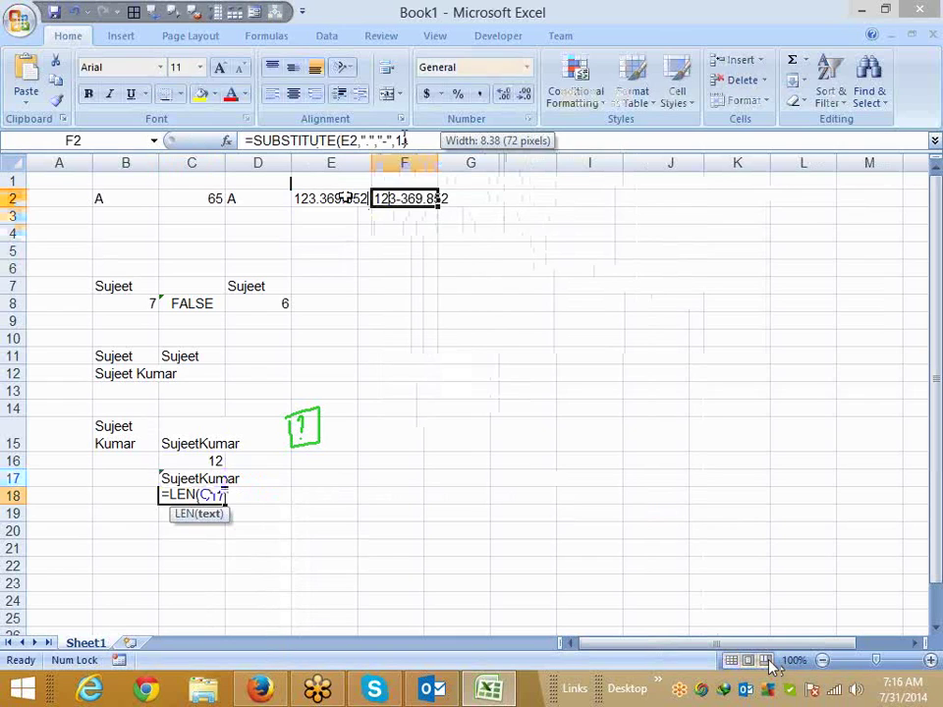
- Try instance number 2 in F2's SUBSTITUTE, then remove the occurrence argument again
{"action": "left_click", "coordinate": [404, 140]}
{"action": "key", "text": "BackSpace"}
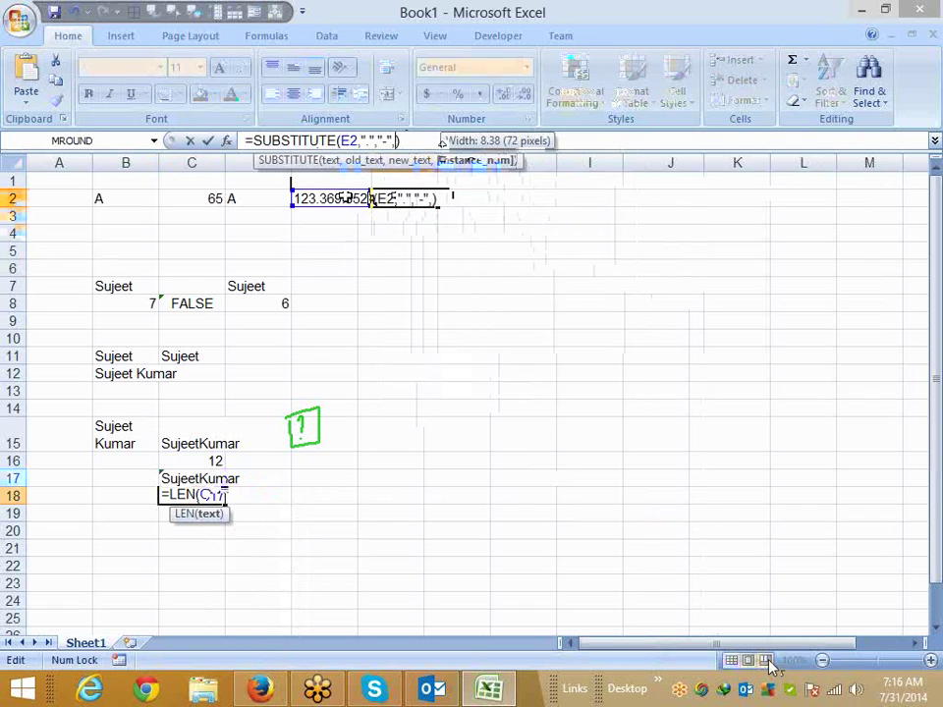
{"action": "type", "text": "2"}
{"action": "key", "text": "Return"}
{"action": "key", "text": "Up"}
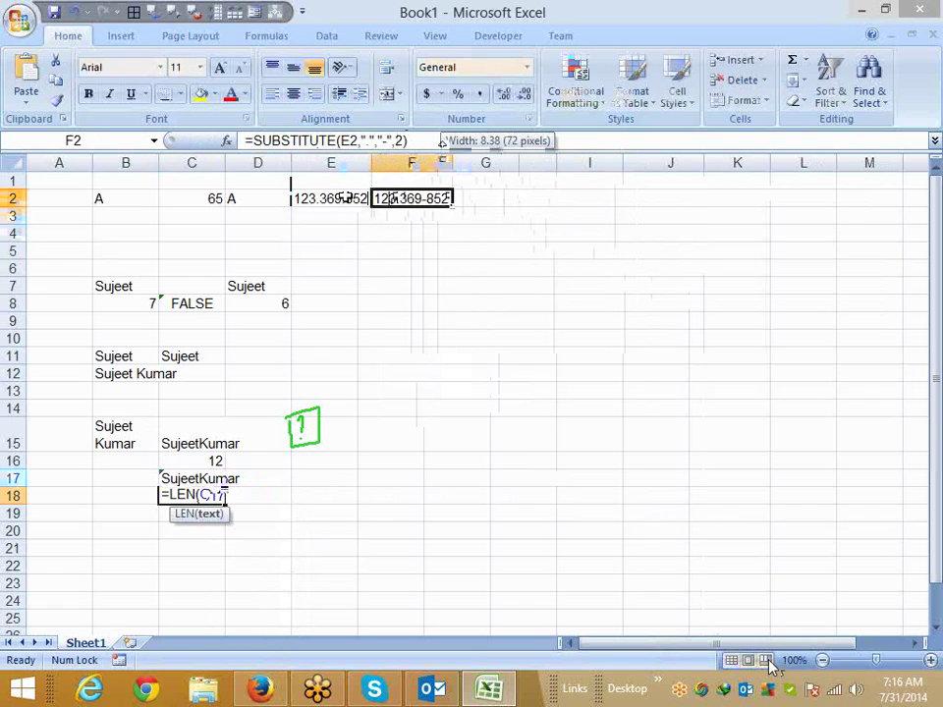
{"action": "key", "text": "F2"}
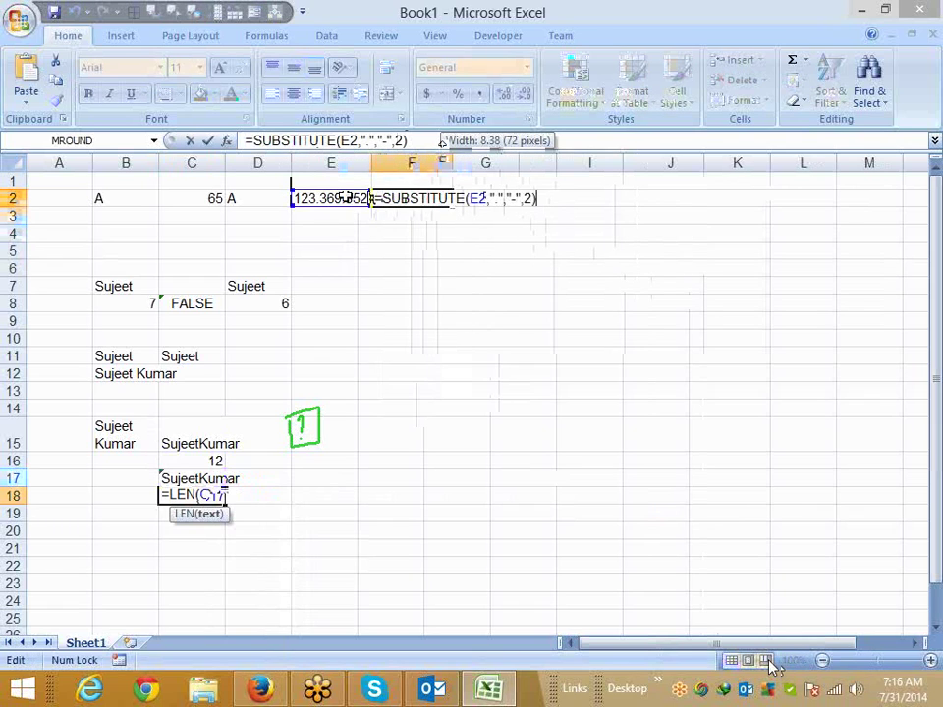
{"action": "key", "text": "Left"}
{"action": "key", "text": "BackSpace"}
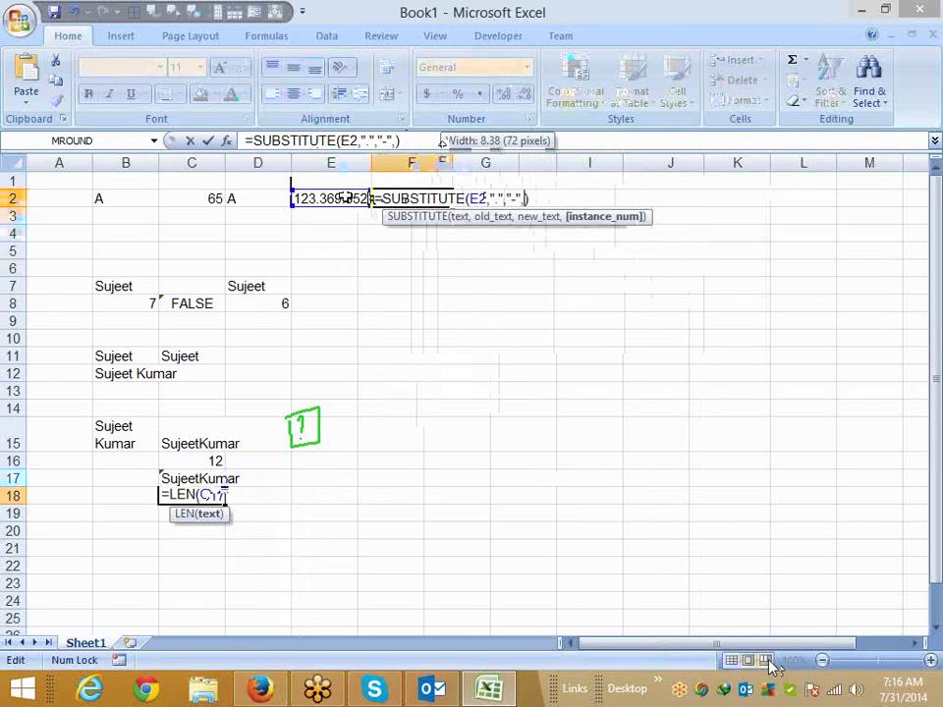
{"action": "key", "text": "BackSpace"}
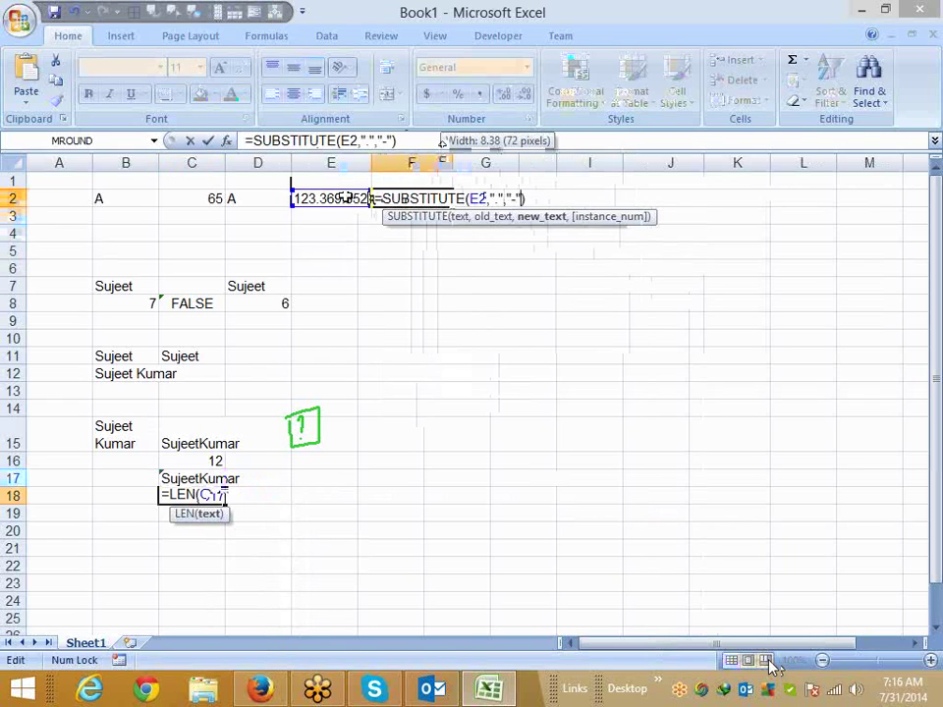
{"action": "key", "text": "Return"}
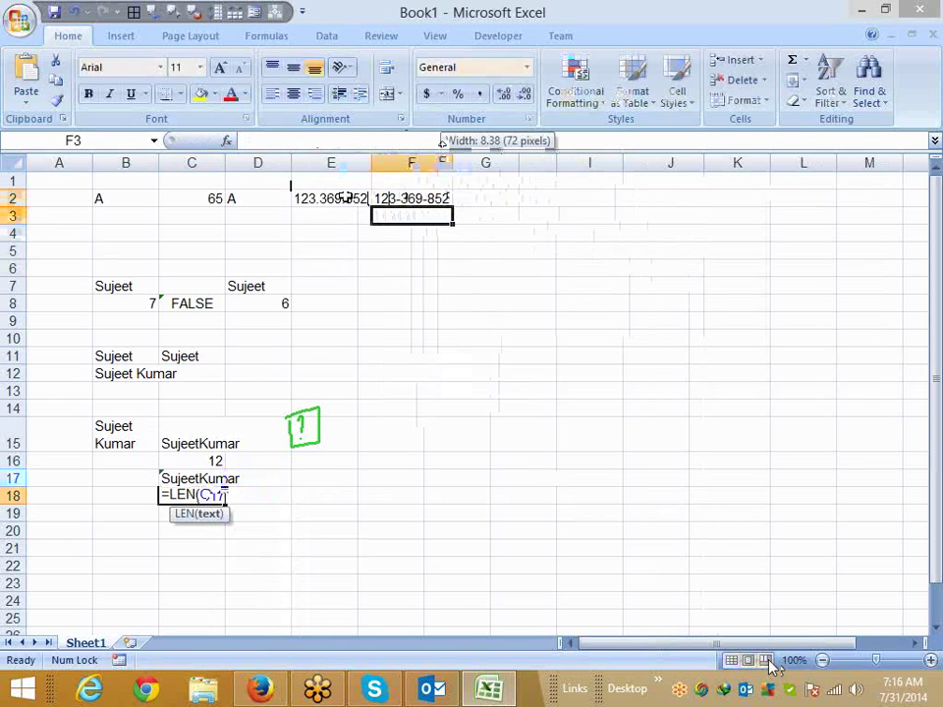
{"action": "key", "text": "Up"}
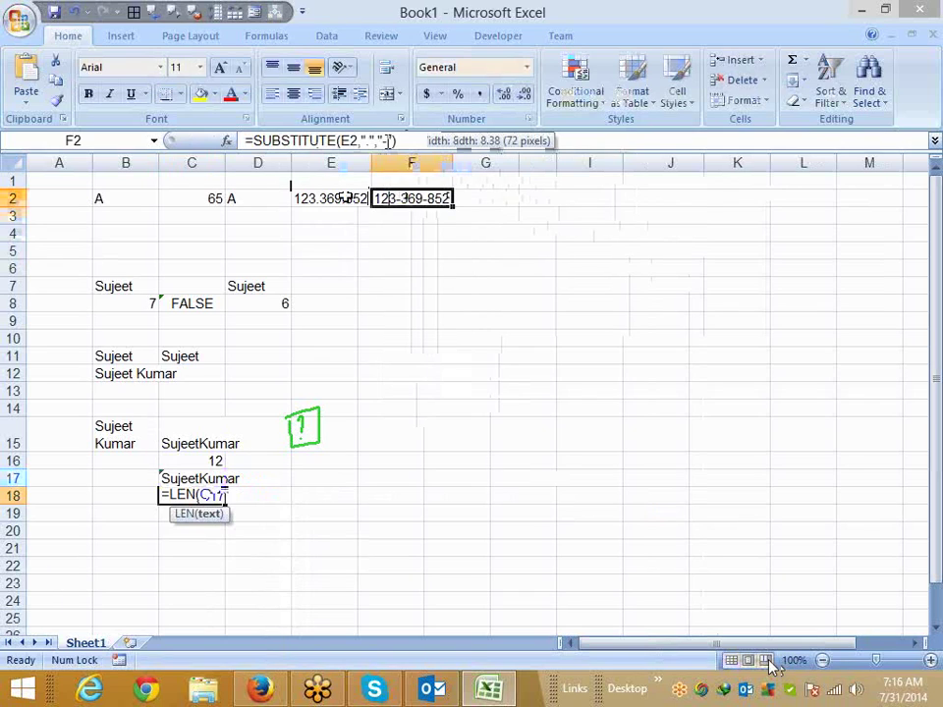
- Try instance number -1 in F2, then drop it so every dot becomes a hyphen
{"action": "left_click", "coordinate": [428, 143]}
{"action": "left_click", "coordinate": [428, 143]}
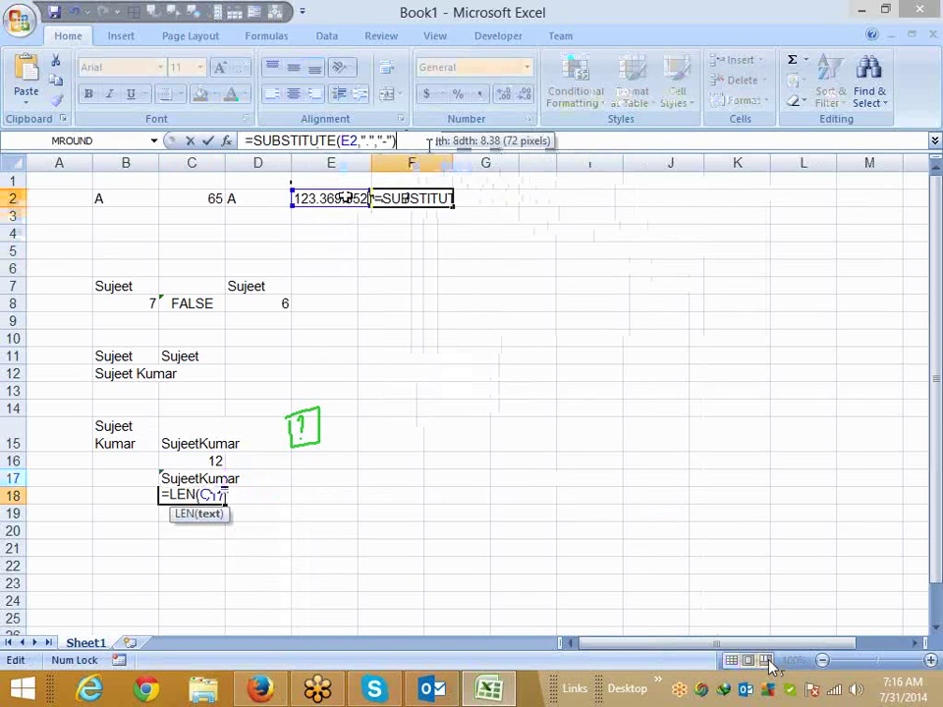
{"action": "key", "text": "BackSpace"}
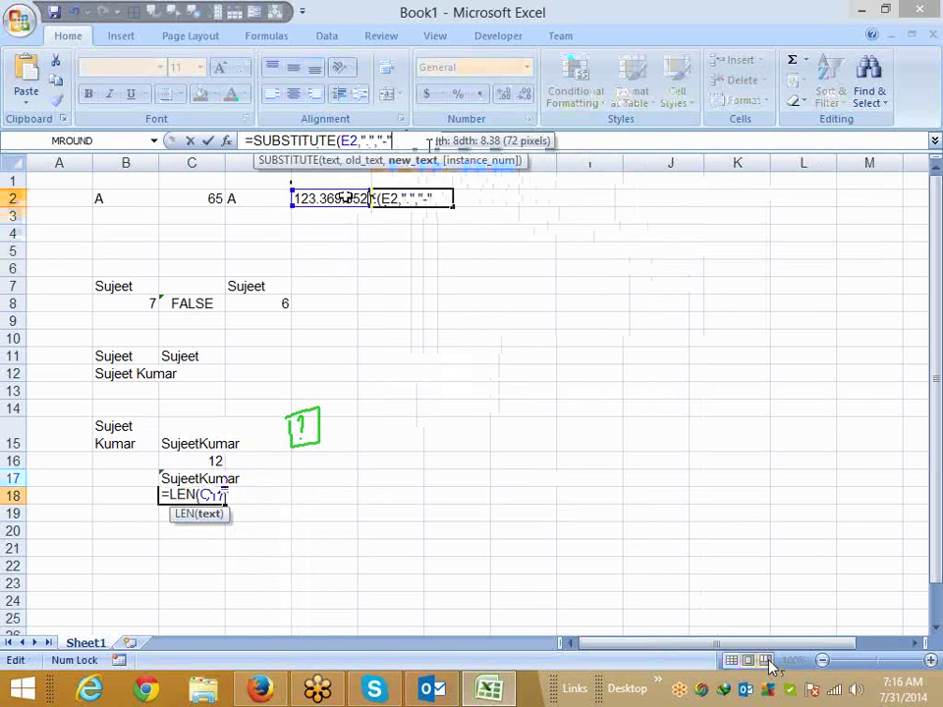
{"action": "type", "text": ",-1"}
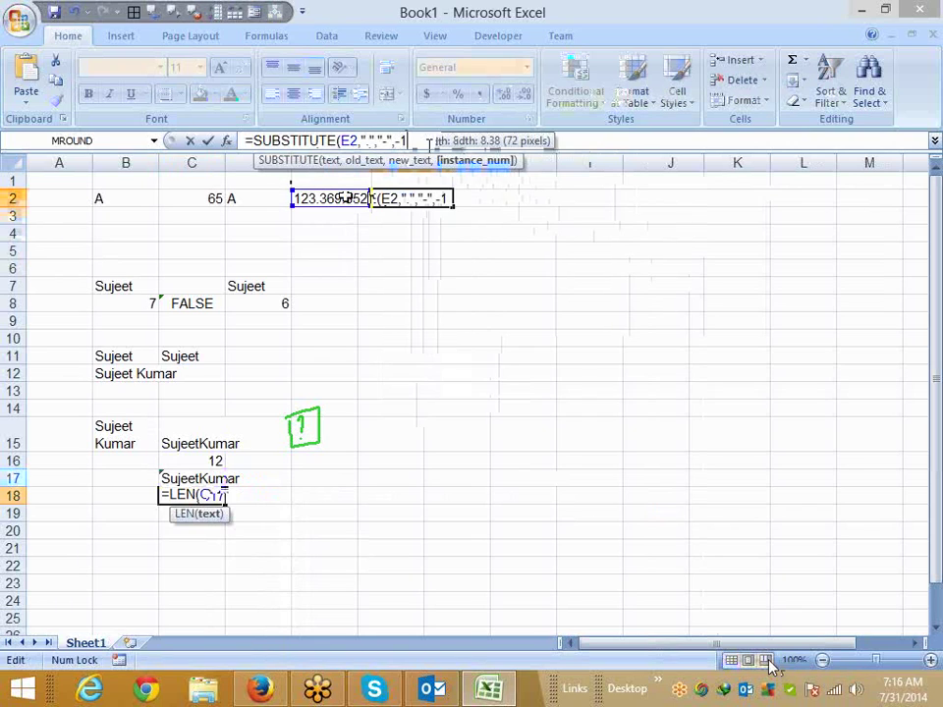
{"action": "key", "text": "Return"}
{"action": "key", "text": "Up"}
{"action": "key", "text": "F2"}
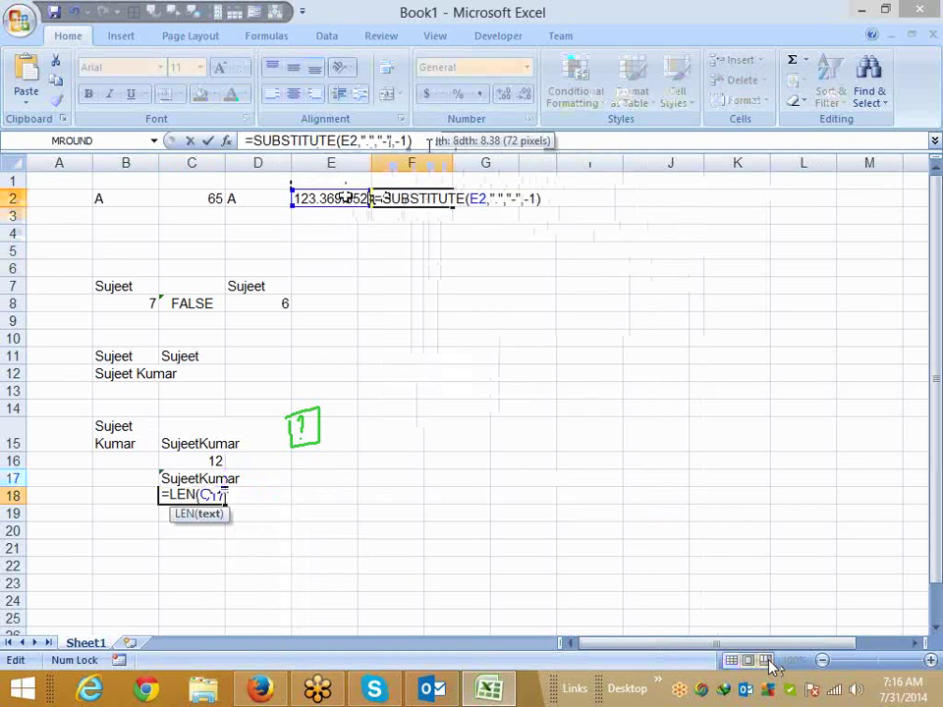
{"action": "key", "text": "BackSpace"}
{"action": "key", "text": "BackSpace"}
{"action": "key", "text": "BackSpace"}
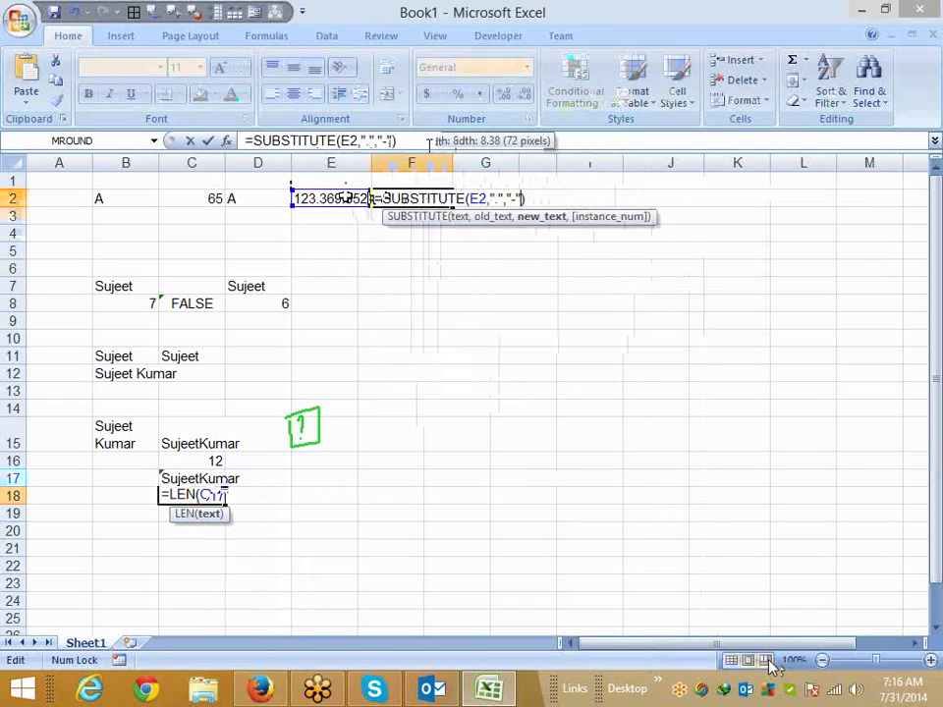
{"action": "left_click", "coordinate": [444, 213]}
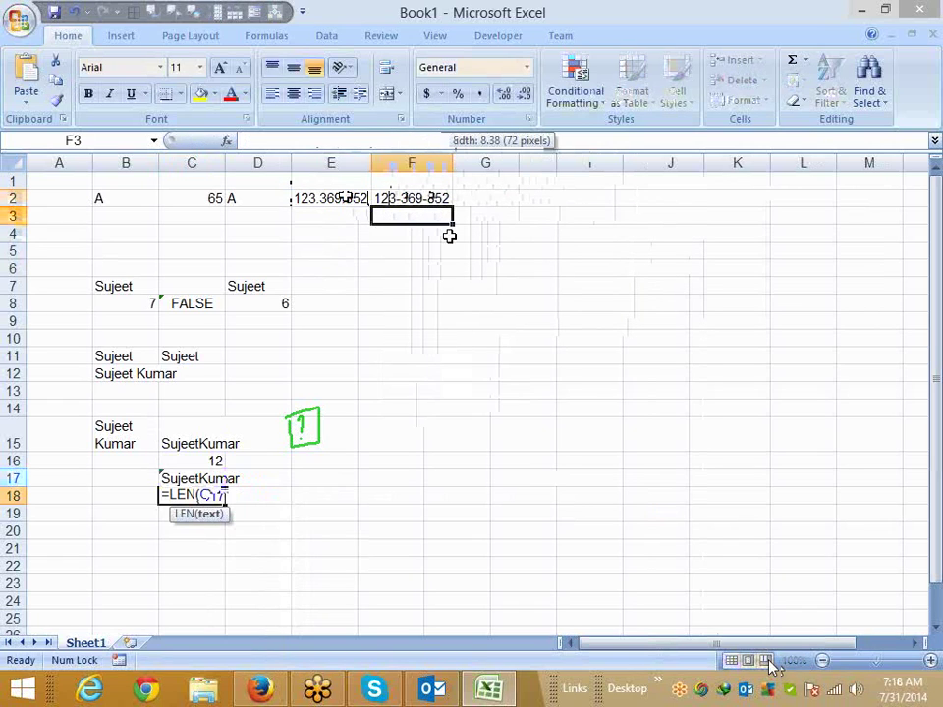
- Build a REPLACE formula in F3 on E2 at position 4, length 1, with a hyphen
{"action": "type", "text": "=re"}
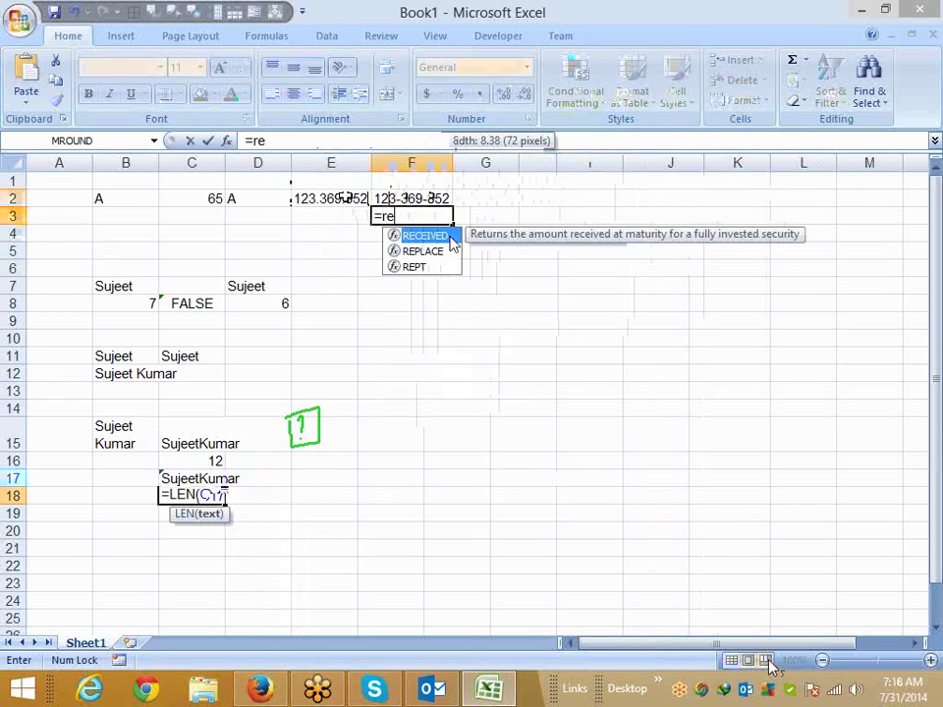
{"action": "double_click", "coordinate": [450, 248]}
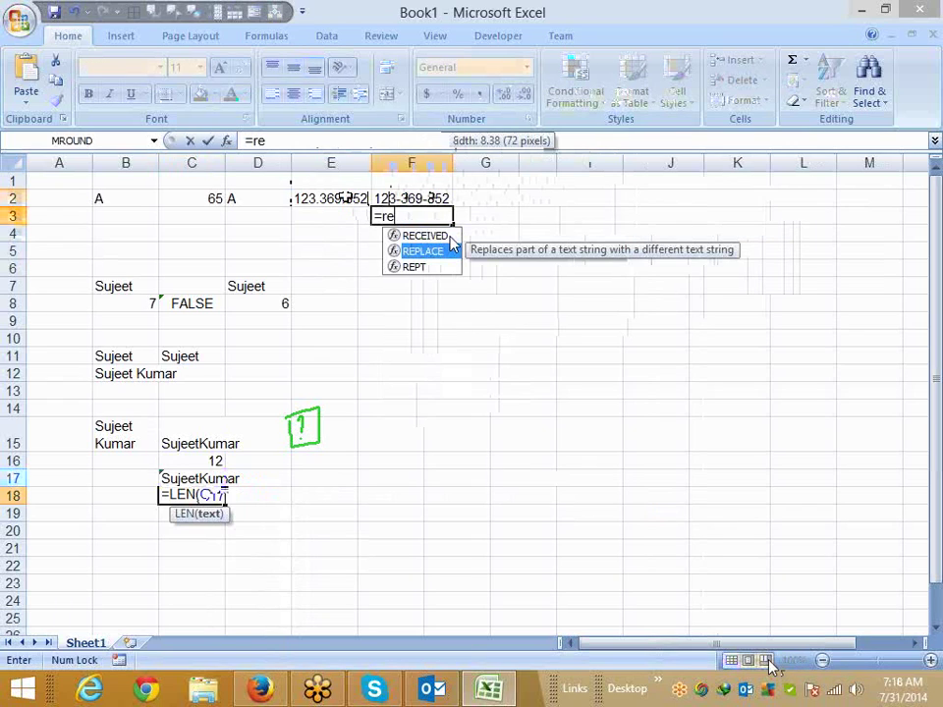
{"action": "left_click", "coordinate": [332, 198]}
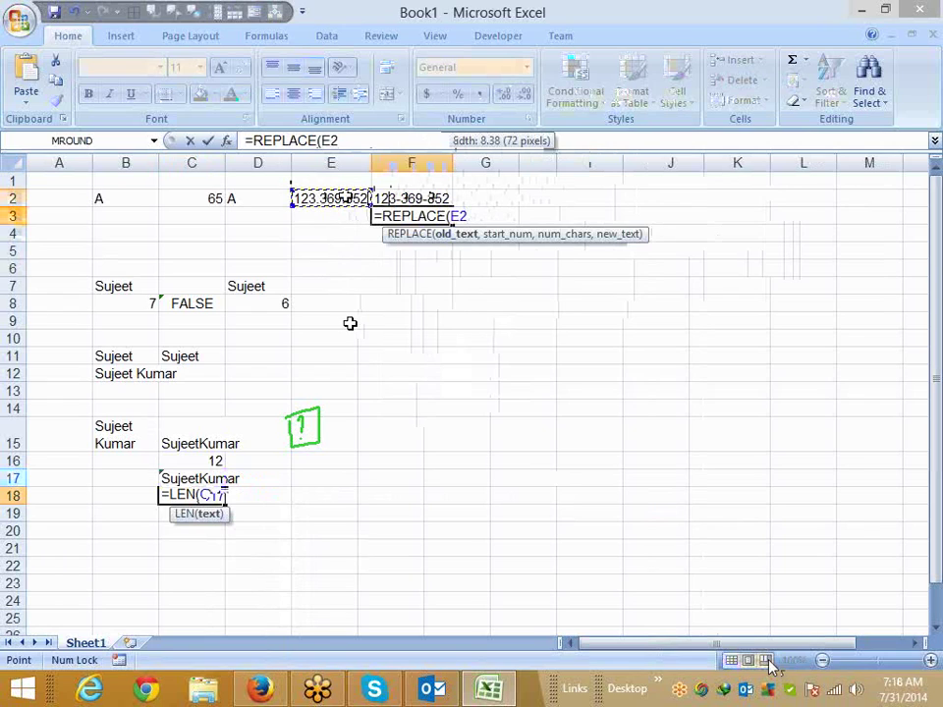
{"action": "type", "text": ","}
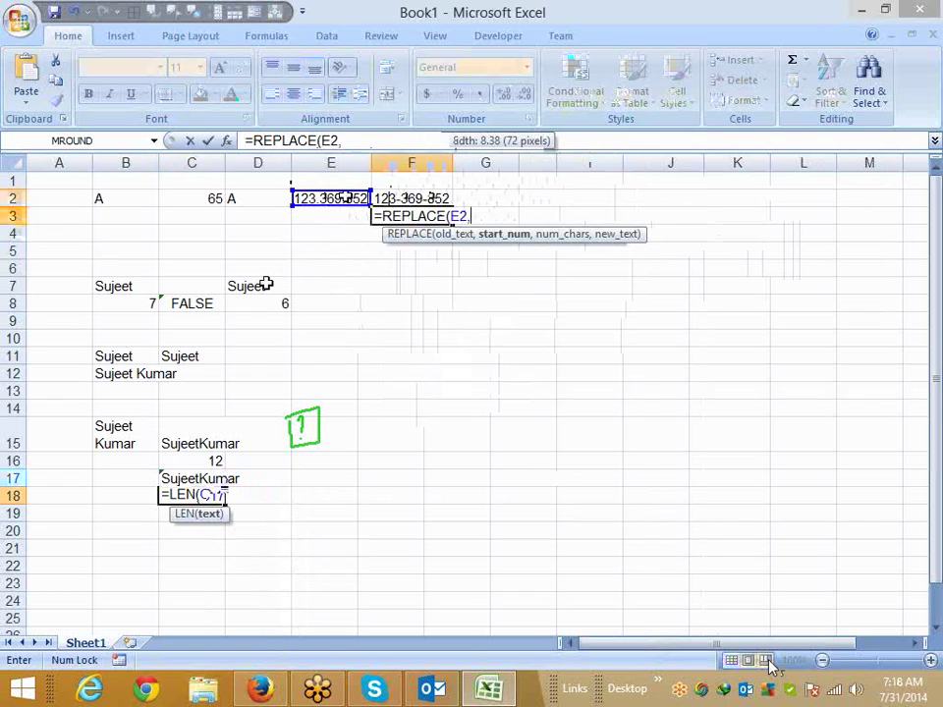
{"action": "type", "text": "4"}
{"action": "type", "text": ",1,"}
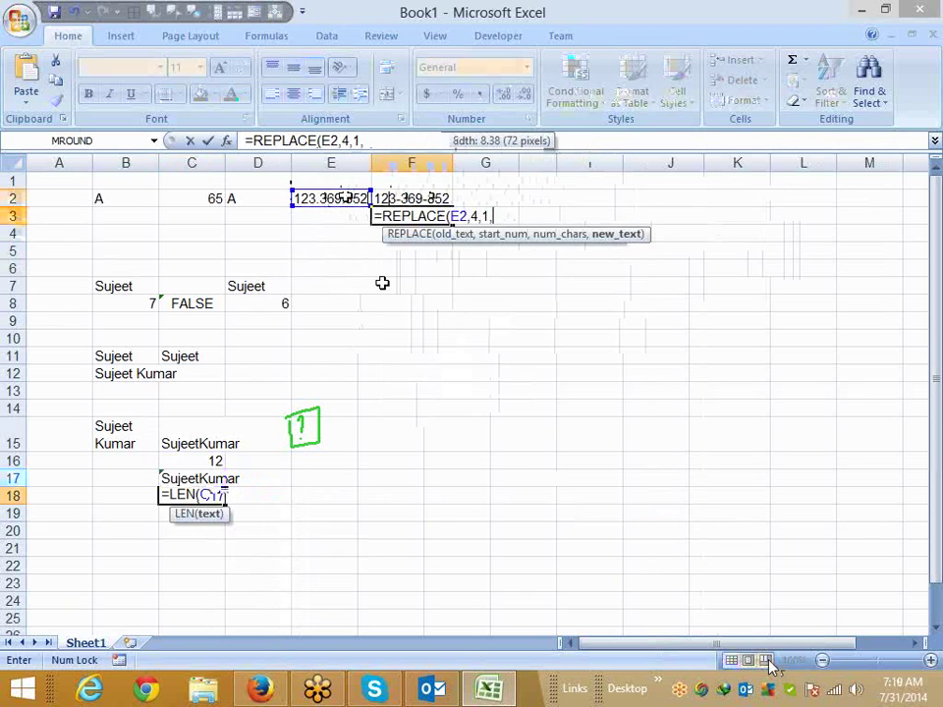
{"action": "key", "text": "Escape"}
{"action": "left_click", "coordinate": [443, 233]}
- Enter =REPLACE(E2,4,1,"-") in F4 so it shows 123-369.852
{"action": "type", "text": "=re"}
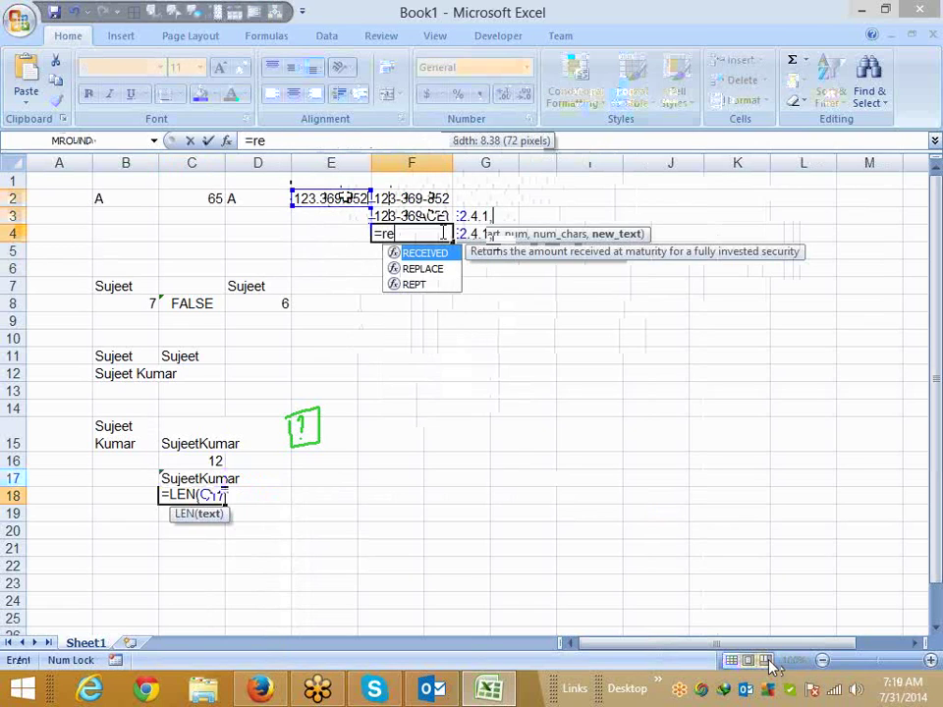
{"action": "key", "text": "Down"}
{"action": "key", "text": "Tab"}
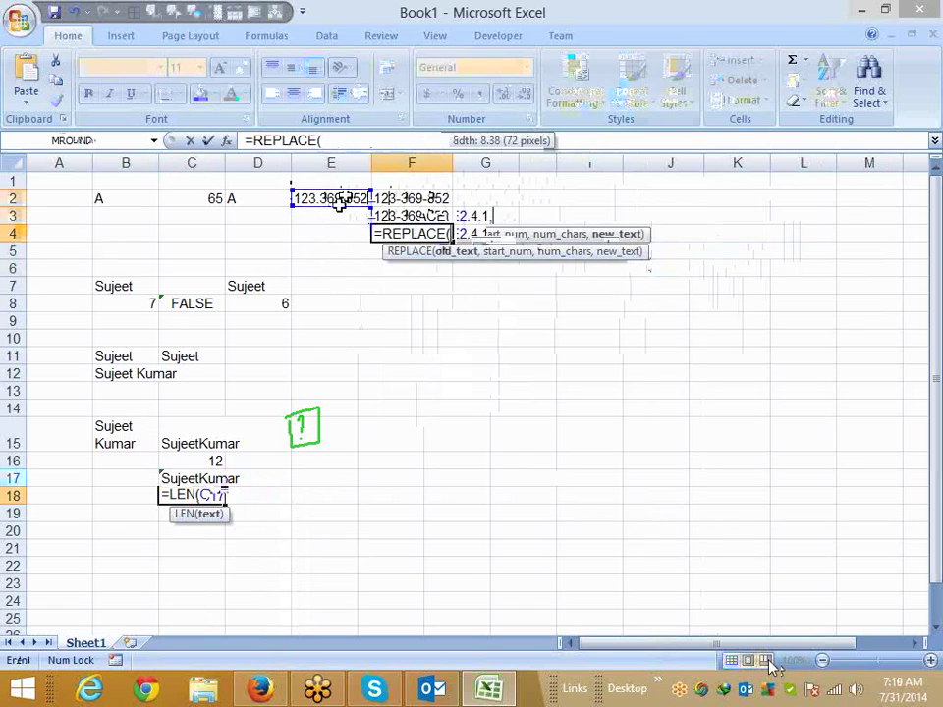
{"action": "left_click", "coordinate": [339, 199]}
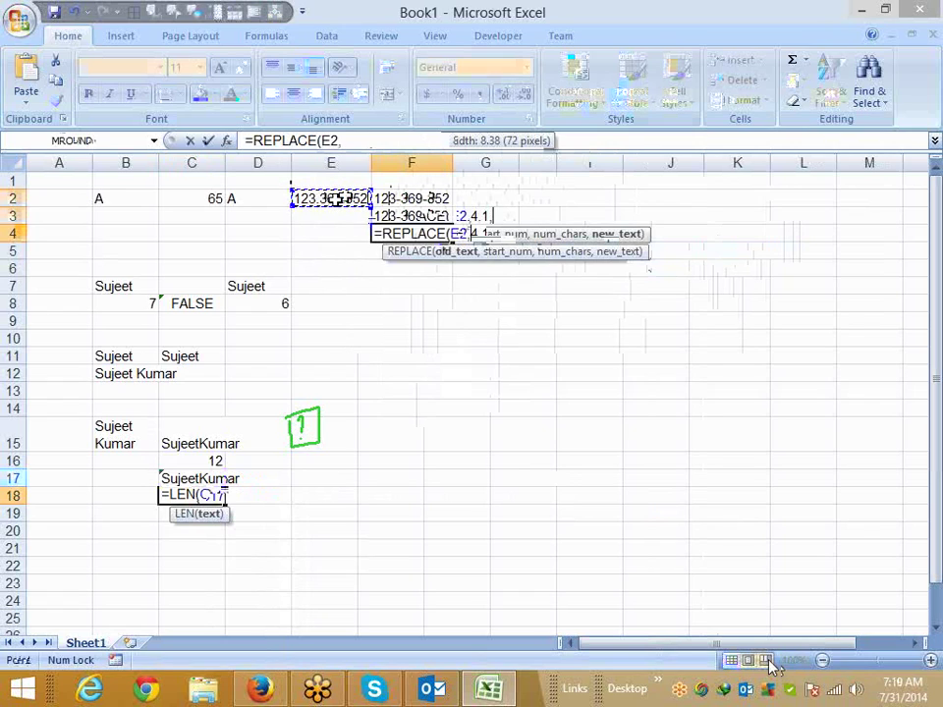
{"action": "type", "text": ","}
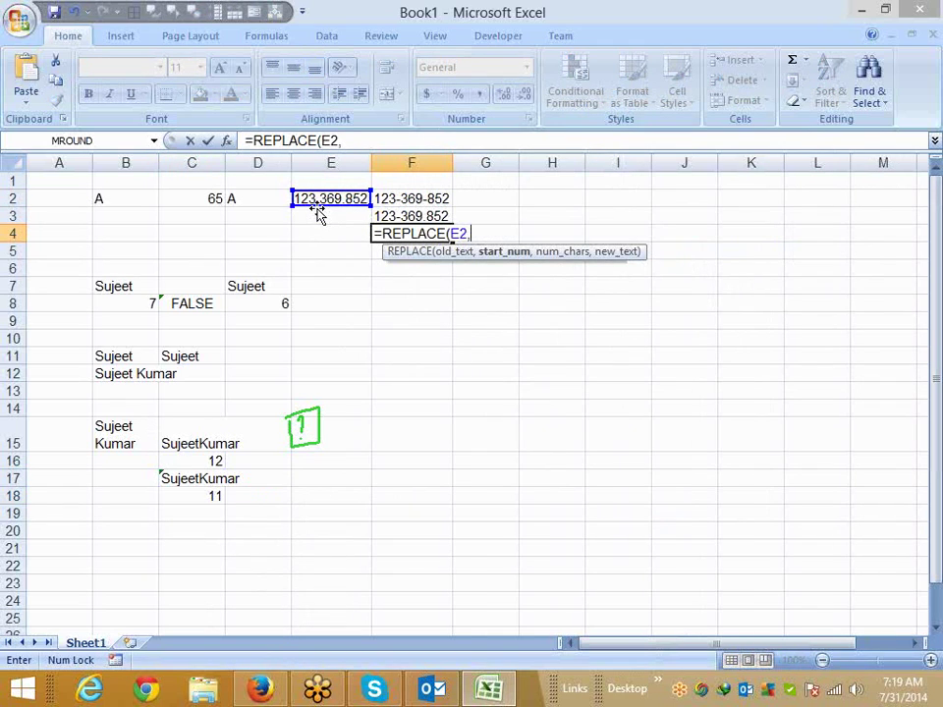
{"action": "type", "text": "4,"}
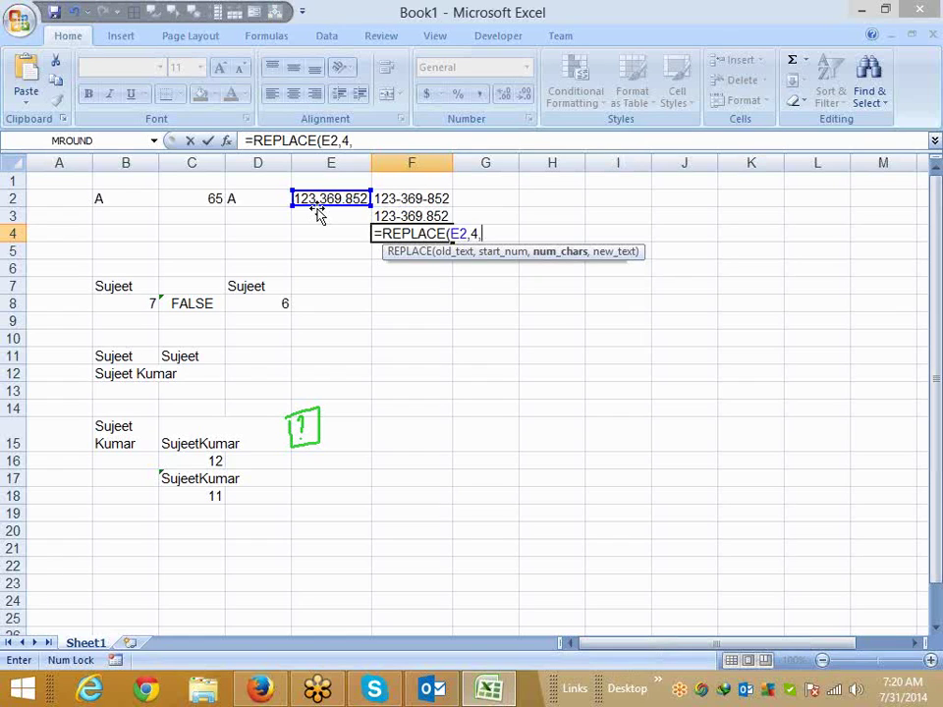
{"action": "type", "text": "1"}
{"action": "type", "text": ",\"-\""}
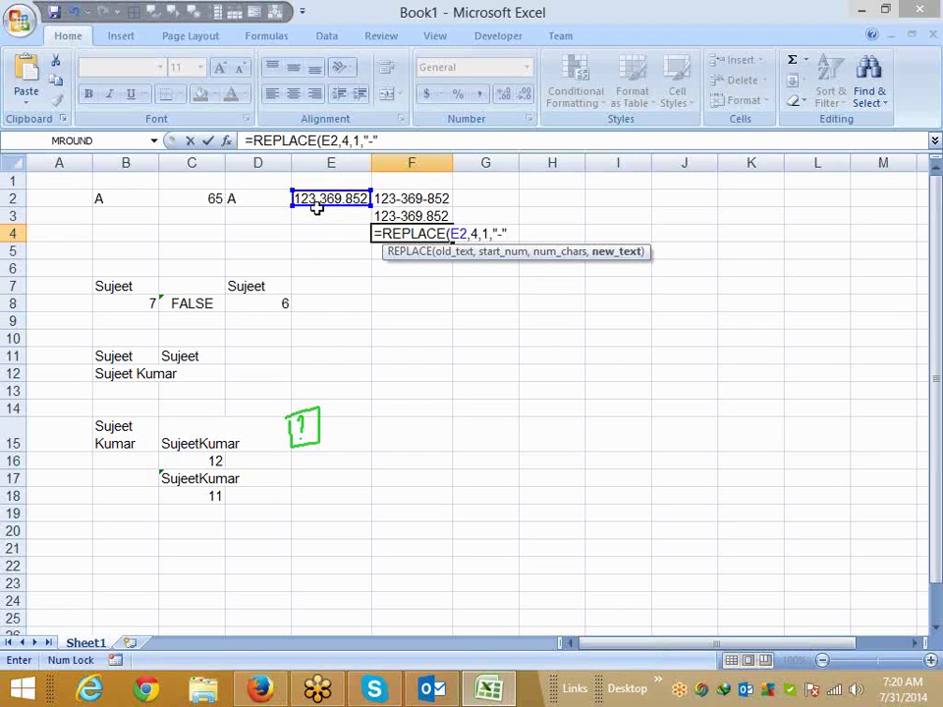
{"action": "key", "text": "Up"}
{"action": "key", "text": "Down"}
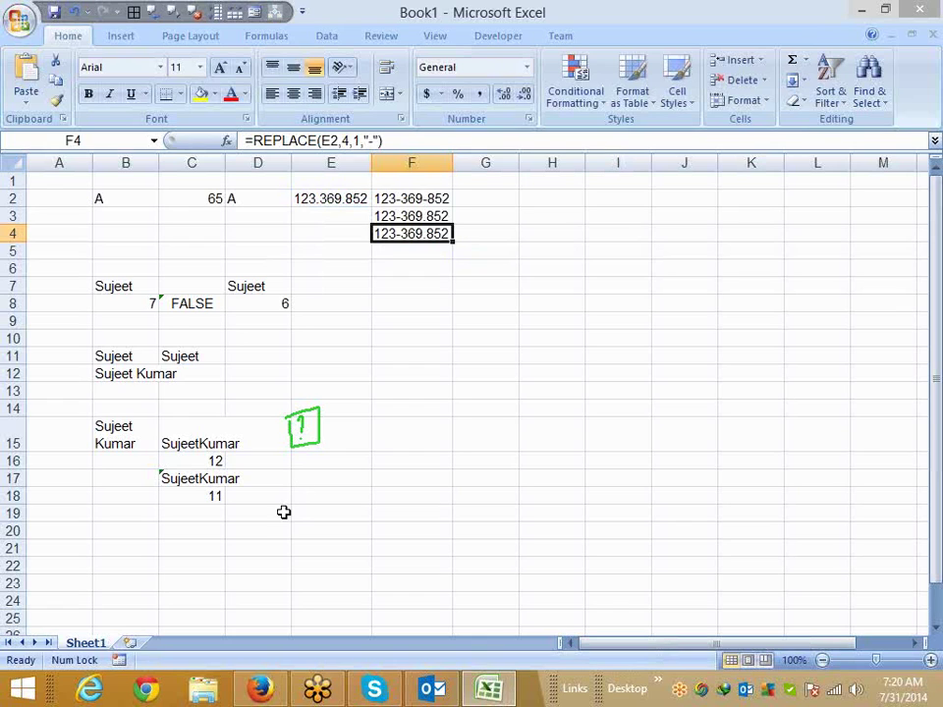
{"action": "left_click", "coordinate": [283, 511]}
{"action": "scroll", "coordinate": [227, 488], "scroll_direction": "down", "scroll_amount": 1}
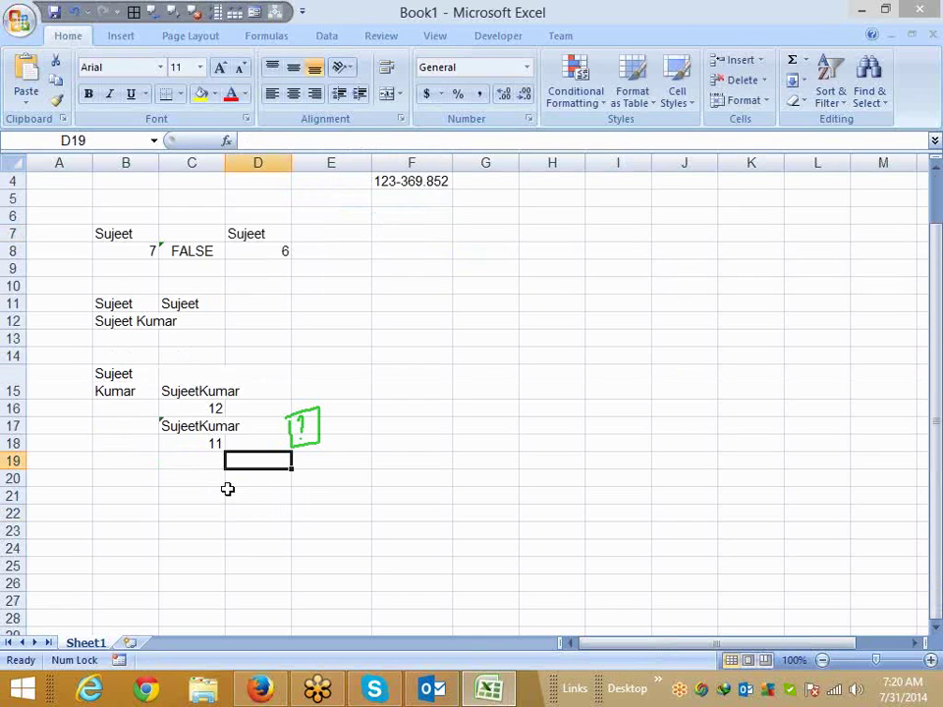
- Remove the results from C15 through C18, leaving the two-line name in B15
{"action": "left_click", "coordinate": [155, 508]}
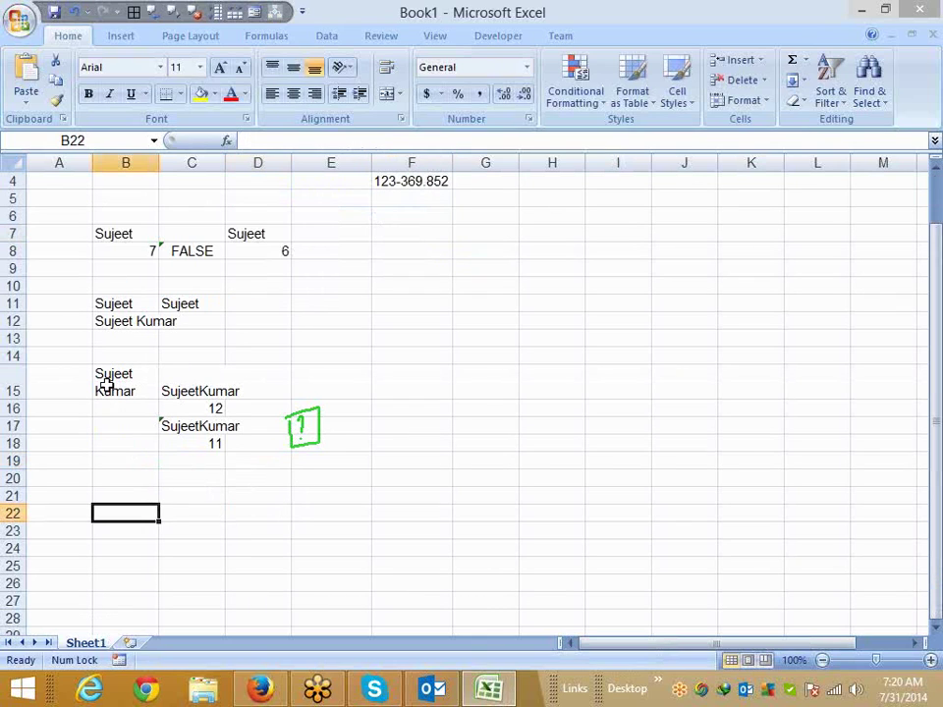
{"action": "key", "text": "ctrl+z"}
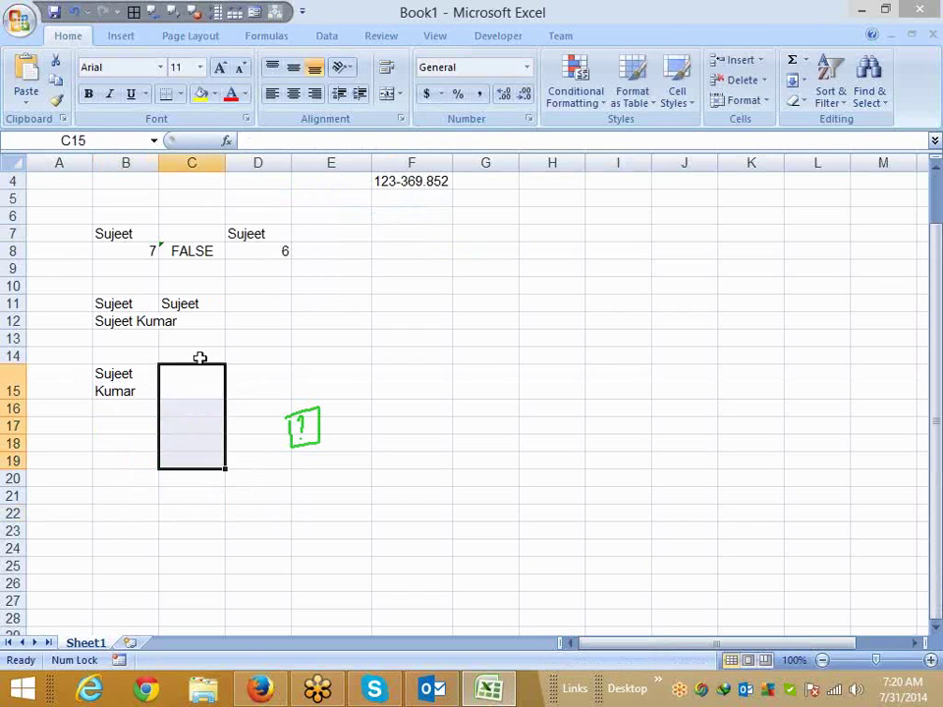
{"action": "left_click", "coordinate": [198, 358]}
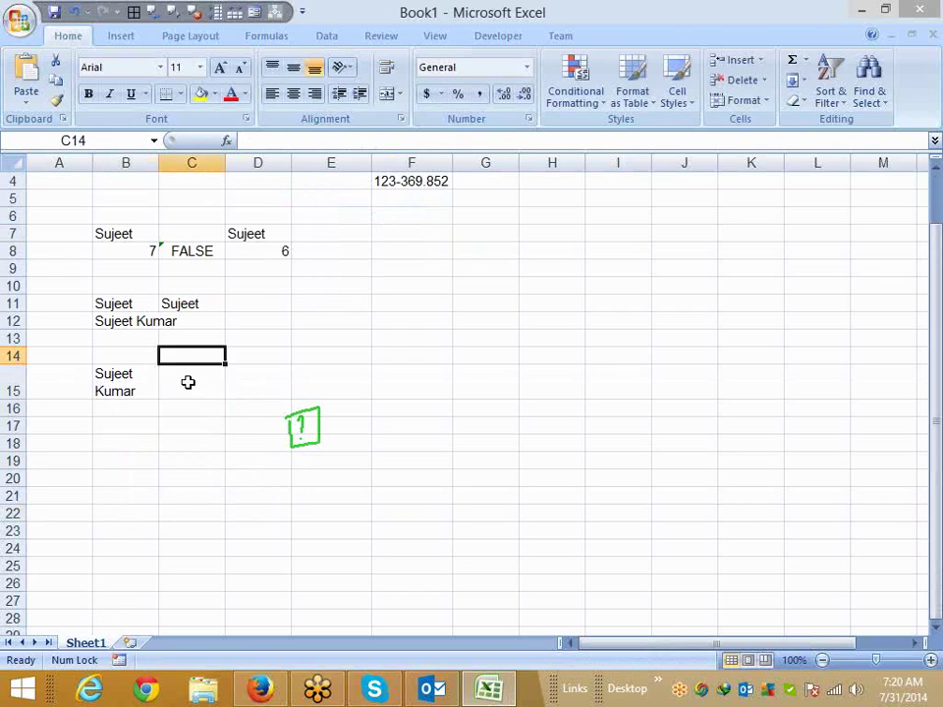
{"action": "left_click", "coordinate": [187, 382]}
{"action": "type", "text": "="}
{"action": "key", "text": "Escape"}
{"action": "key", "text": "Left"}
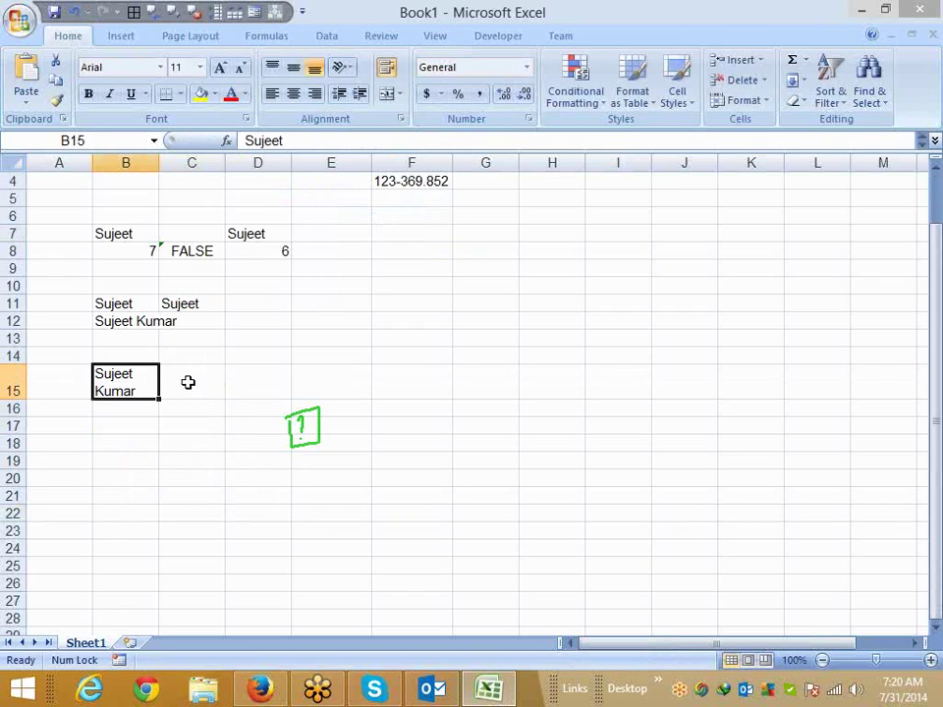
{"action": "key", "text": "Down"}
{"action": "key", "text": "Up"}
- Try =TRIM(B15) in C15, then undo it
{"action": "double_click", "coordinate": [189, 382]}
{"action": "type", "text": "=tr"}
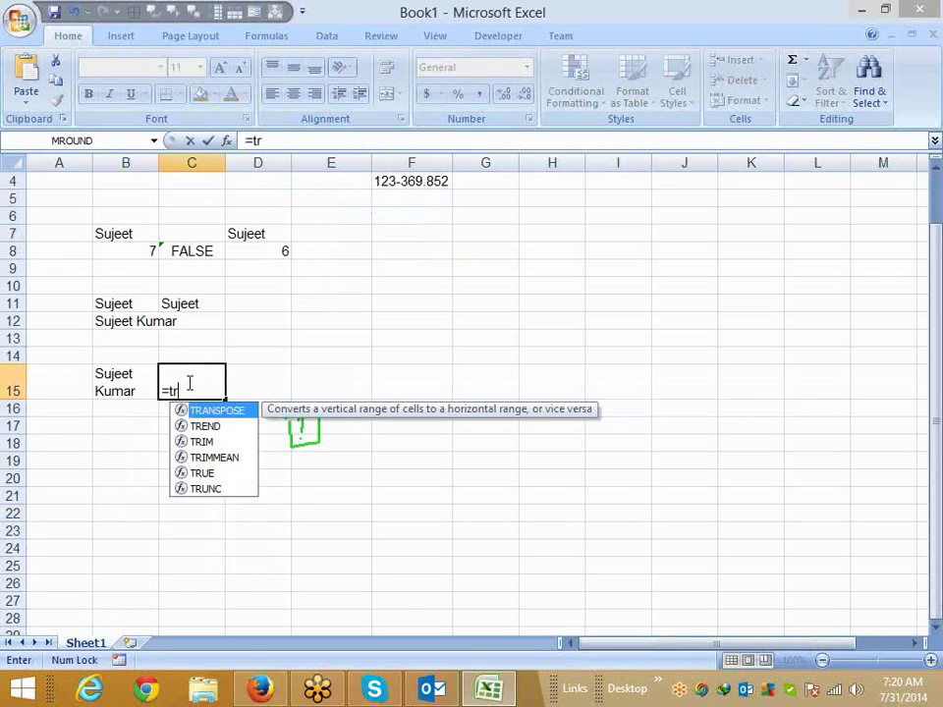
{"action": "type", "text": "im"}
{"action": "key", "text": "Tab"}
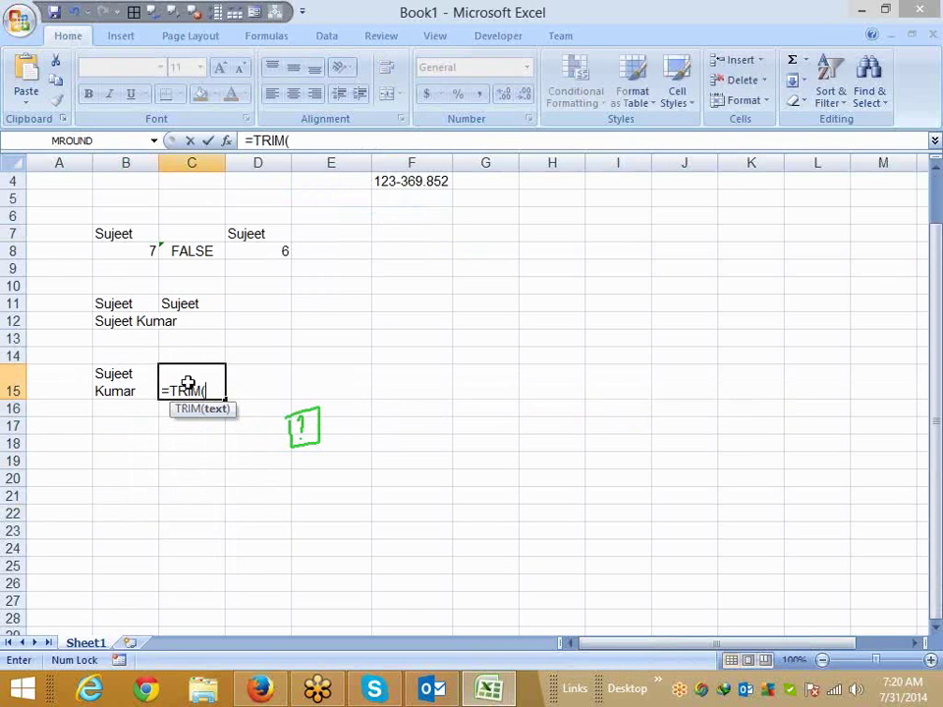
{"action": "type", "text": "b15"}
{"action": "key", "text": "Return"}
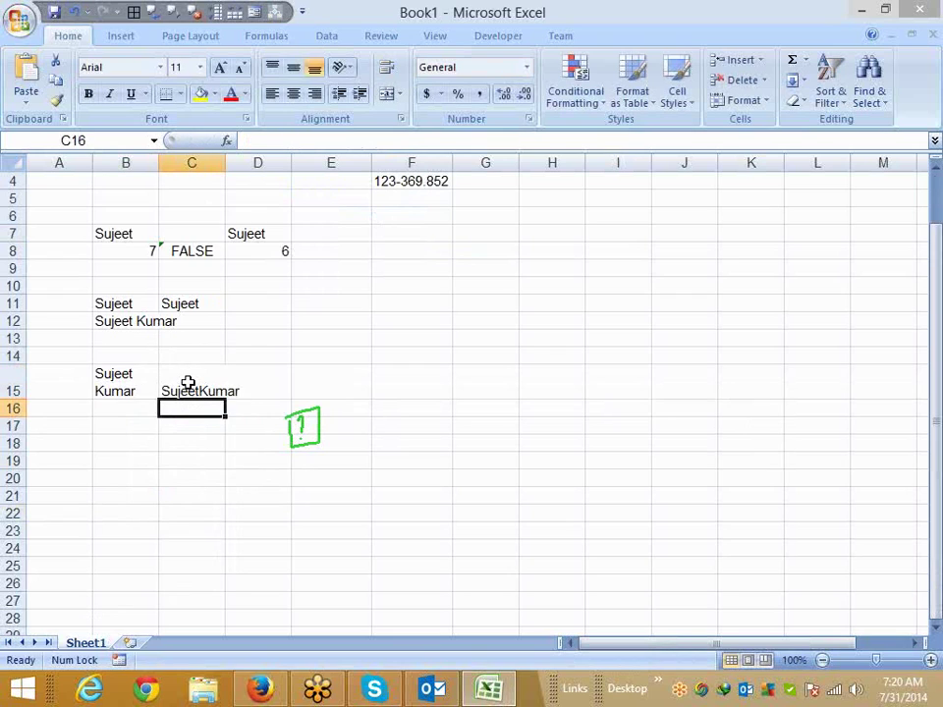
{"action": "key", "text": "ctrl+z"}
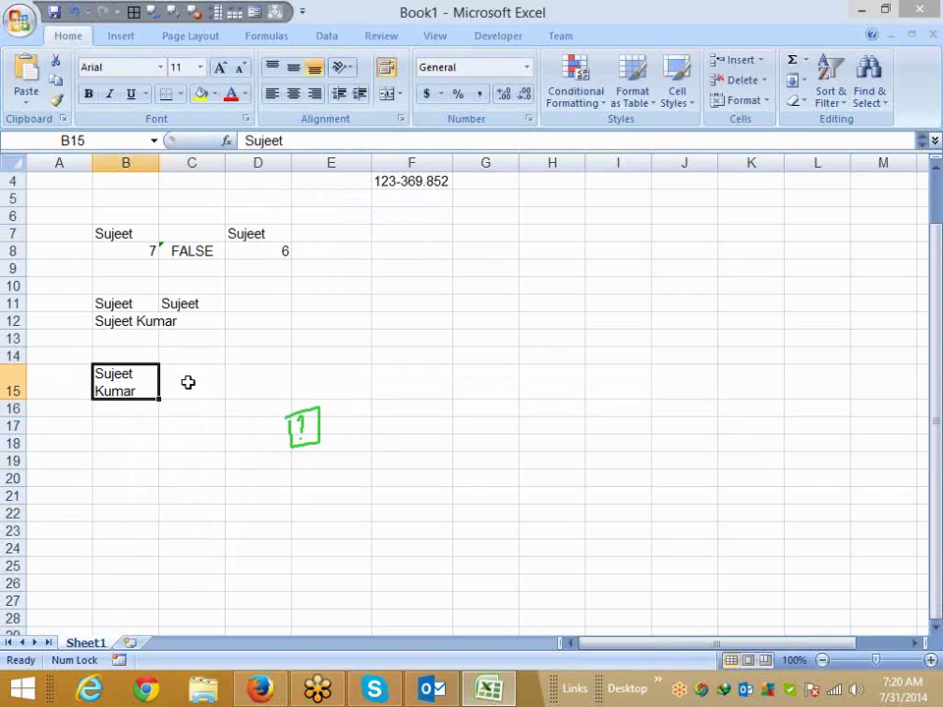
- Start a SUBSTITUTE on B15 with a line break as old text, then cancel it
{"action": "left_click", "coordinate": [188, 382]}
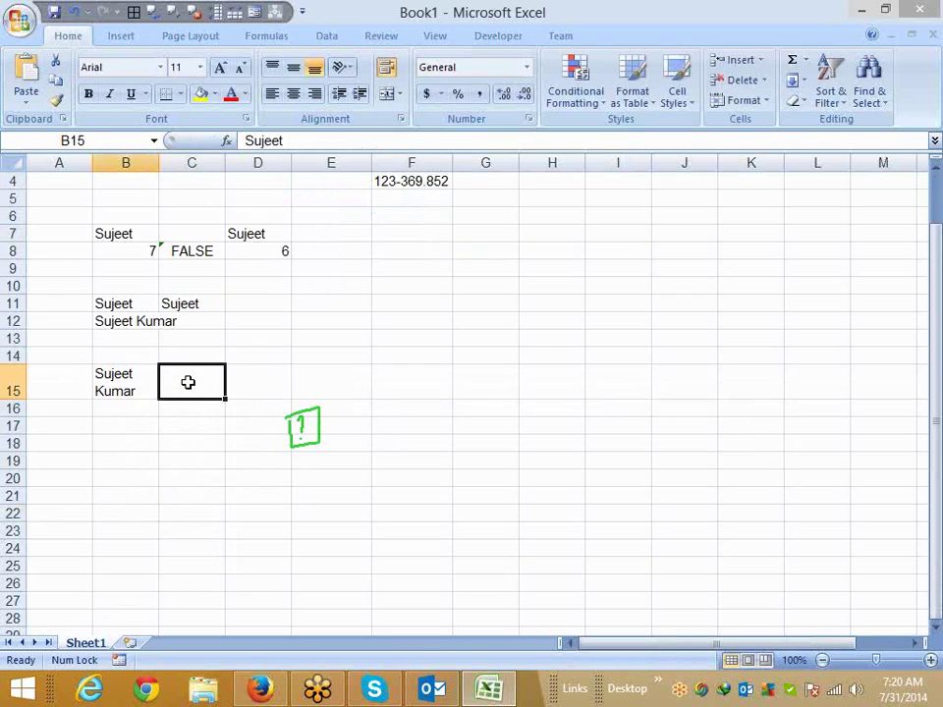
{"action": "key", "text": "Down"}
{"action": "key", "text": "Down"}
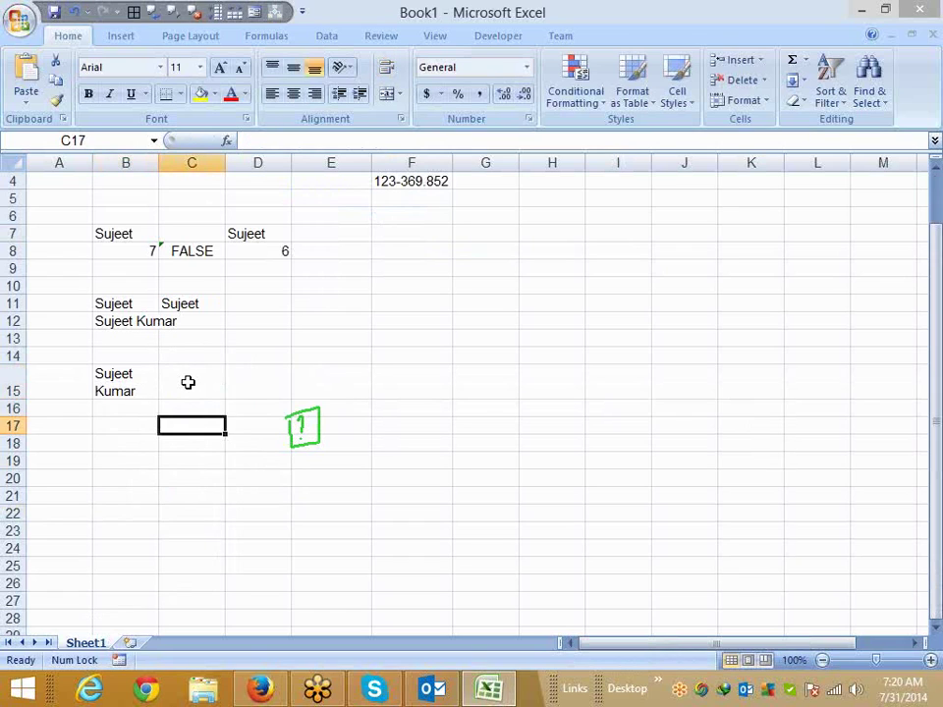
{"action": "left_click", "coordinate": [188, 382]}
{"action": "type", "text": "=sum"}
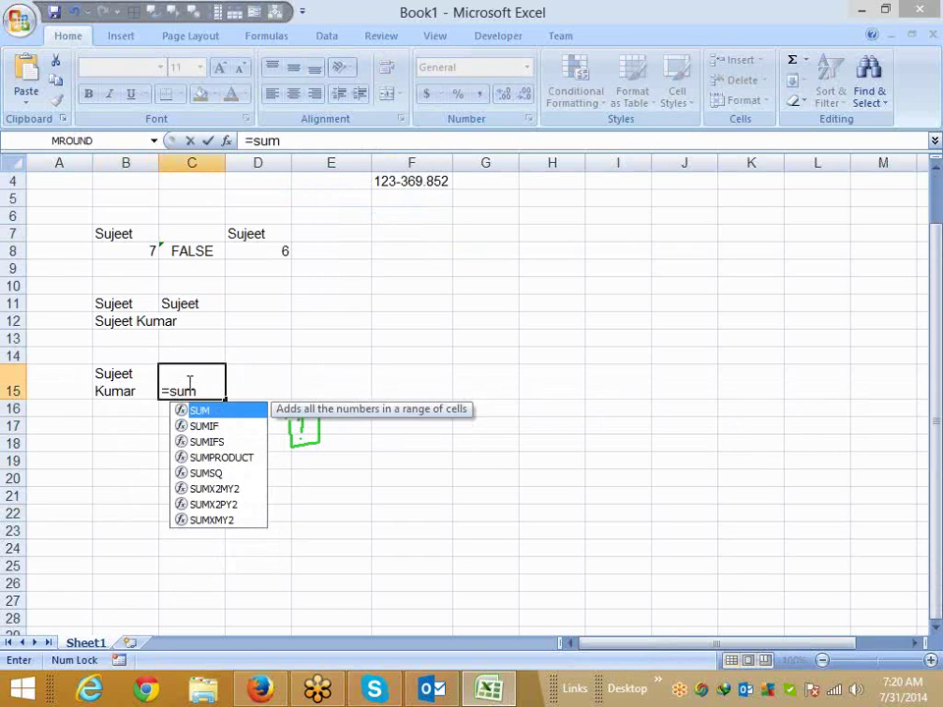
{"action": "key", "text": "BackSpace"}
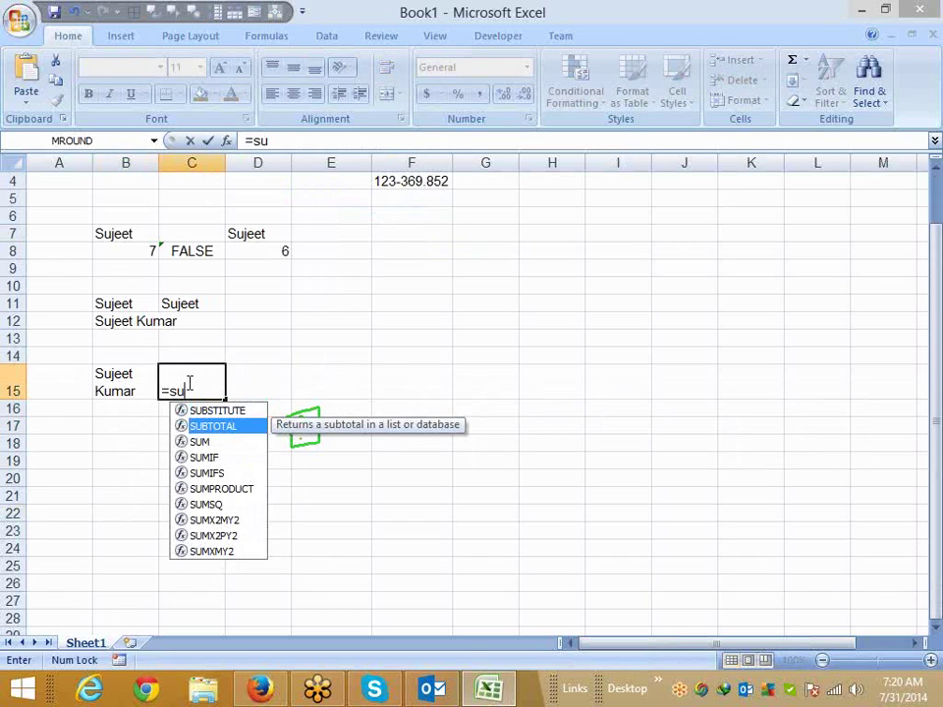
{"action": "key", "text": "Up"}
{"action": "key", "text": "Tab"}
{"action": "key", "text": "Left"}
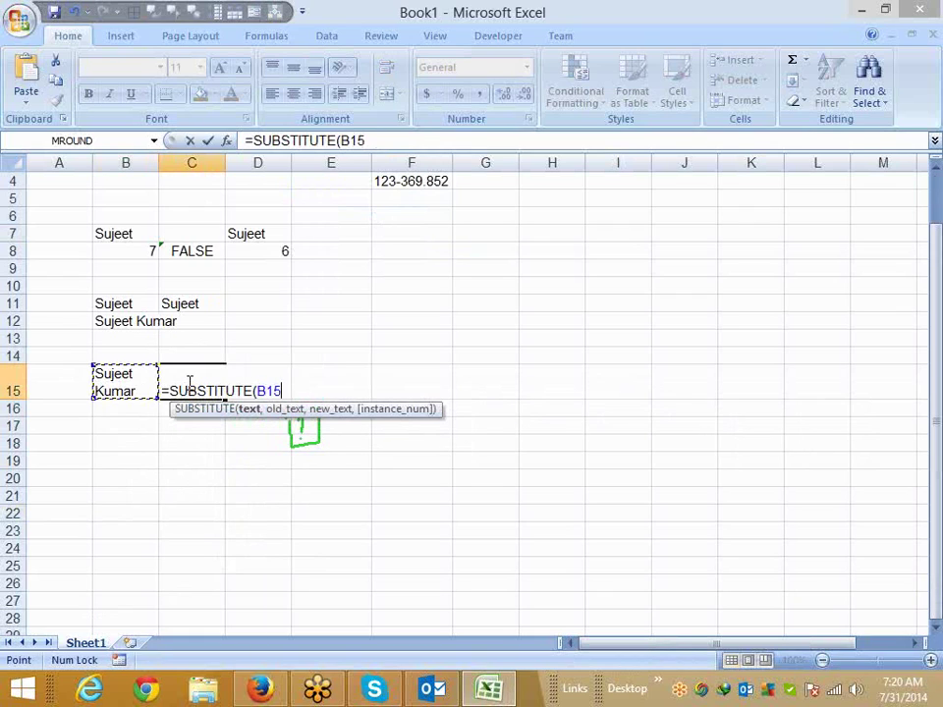
{"action": "type", "text": ",\""}
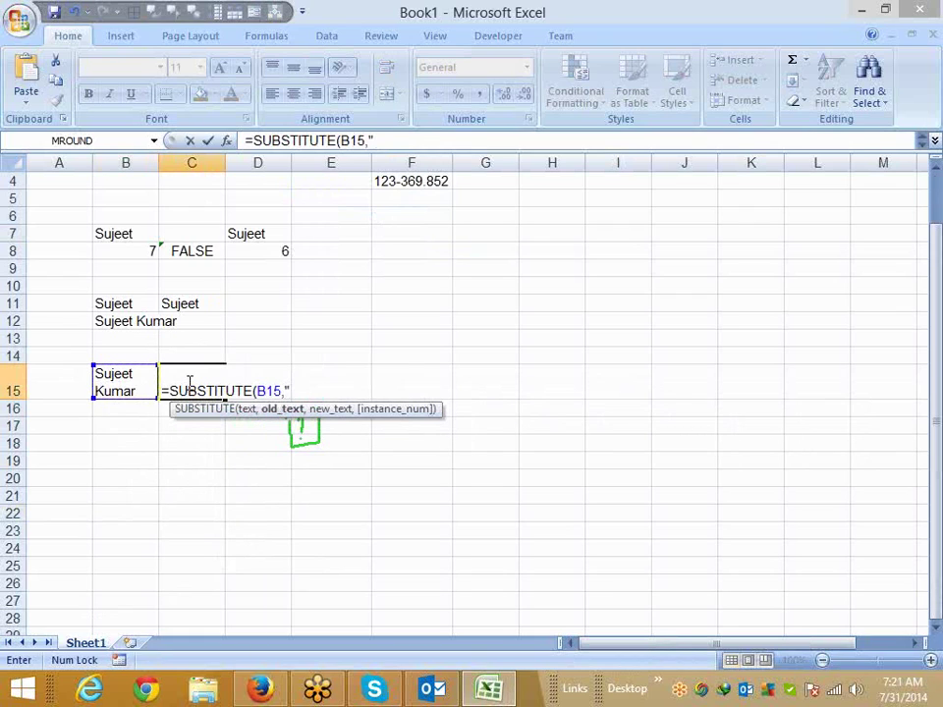
{"action": "key", "text": "alt+Return"}
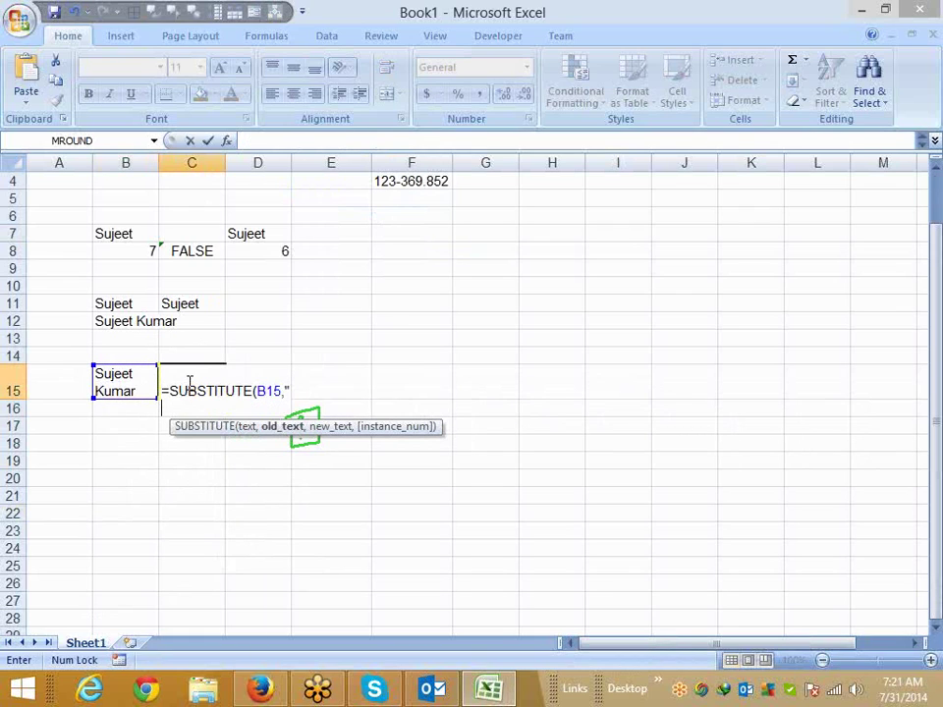
{"action": "key", "text": "Escape"}
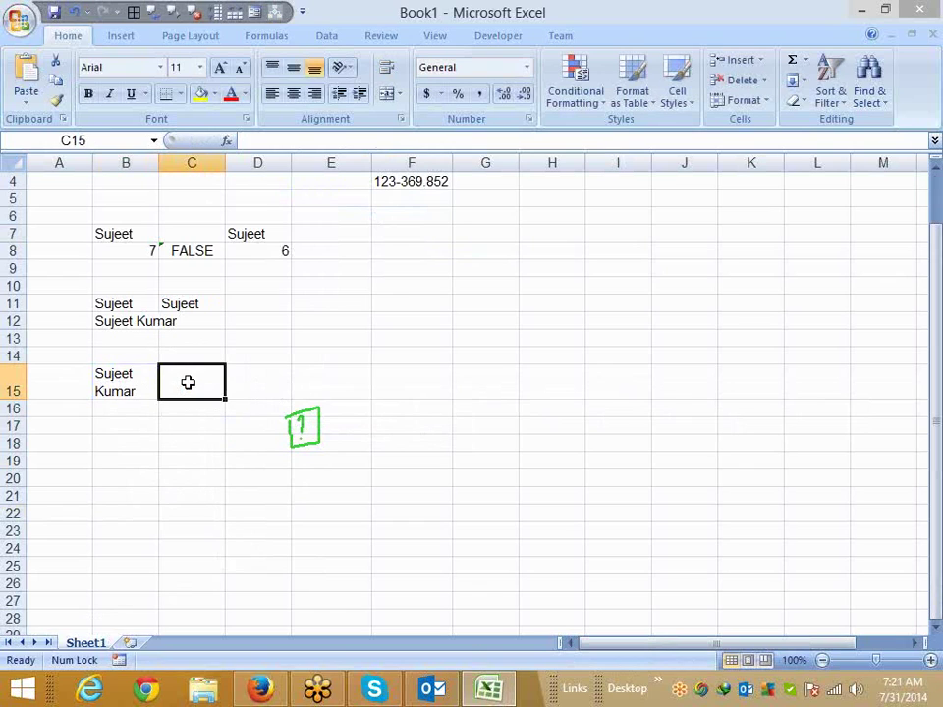
- Enter a line break by itself in cell A18
{"action": "scroll", "coordinate": [187, 382], "scroll_direction": "up", "scroll_amount": 1}
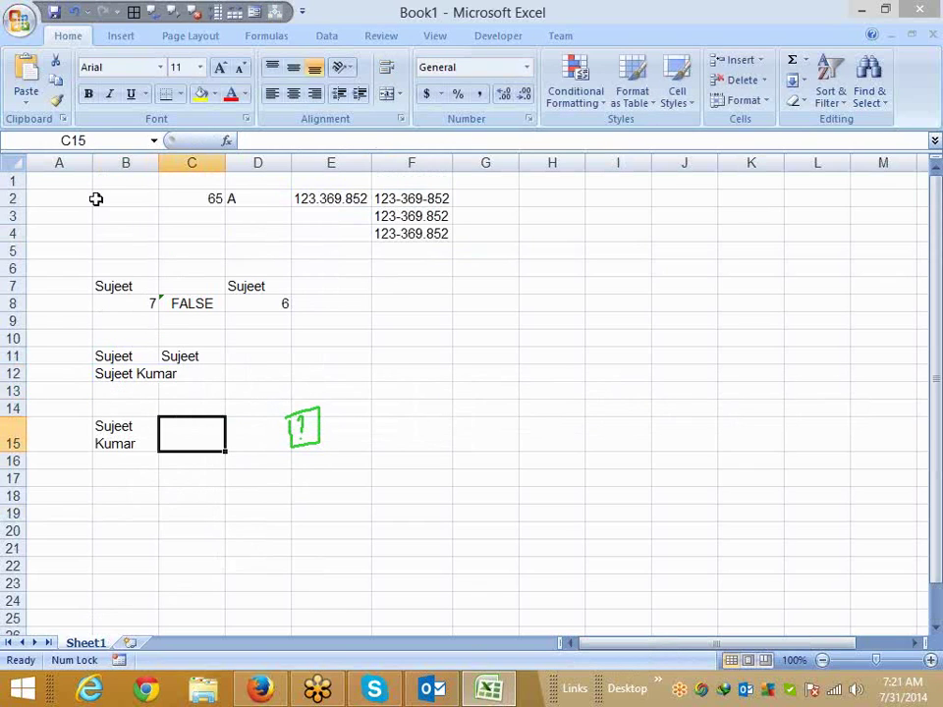
{"action": "left_click_drag", "start_coordinate": [94, 197], "coordinate": [234, 199]}
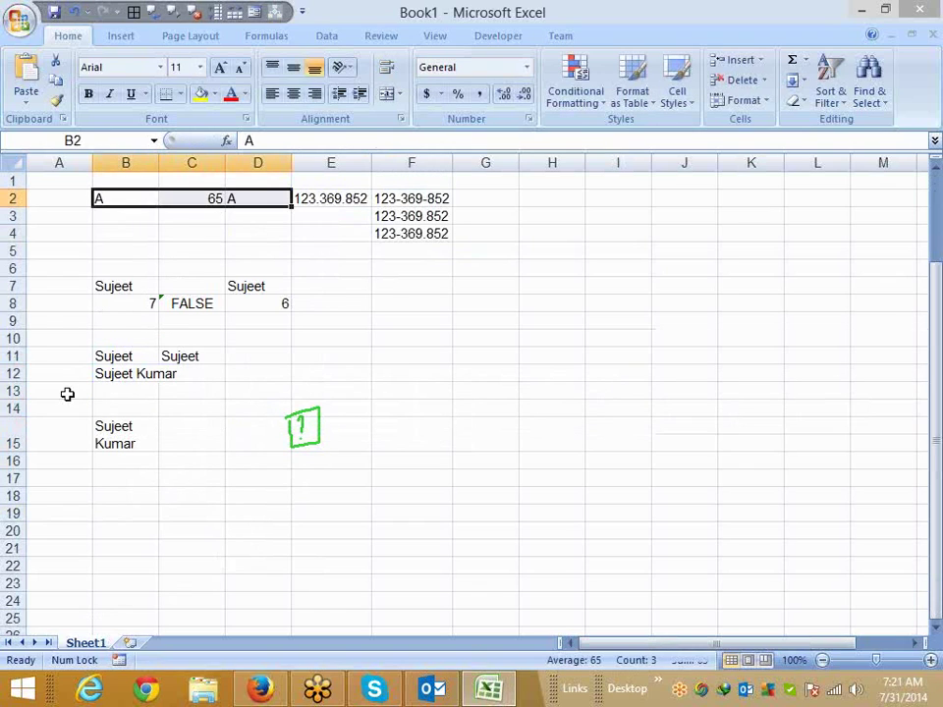
{"action": "scroll", "coordinate": [66, 394], "scroll_direction": "down", "scroll_amount": 2}
{"action": "left_click", "coordinate": [69, 391]}
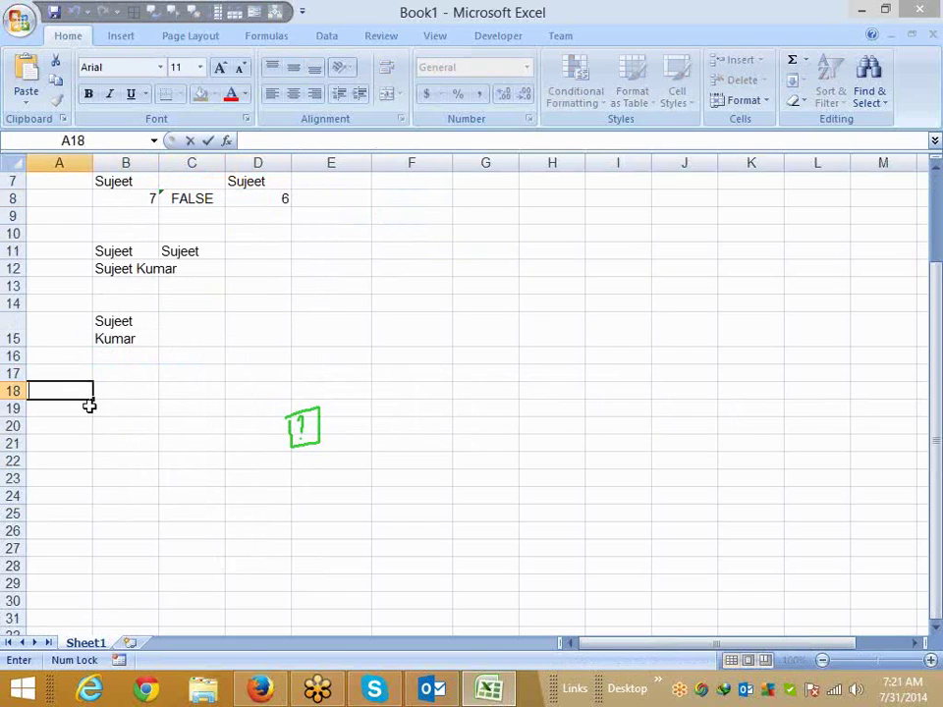
{"action": "key", "text": "alt+Return"}
{"action": "key", "text": "Return"}
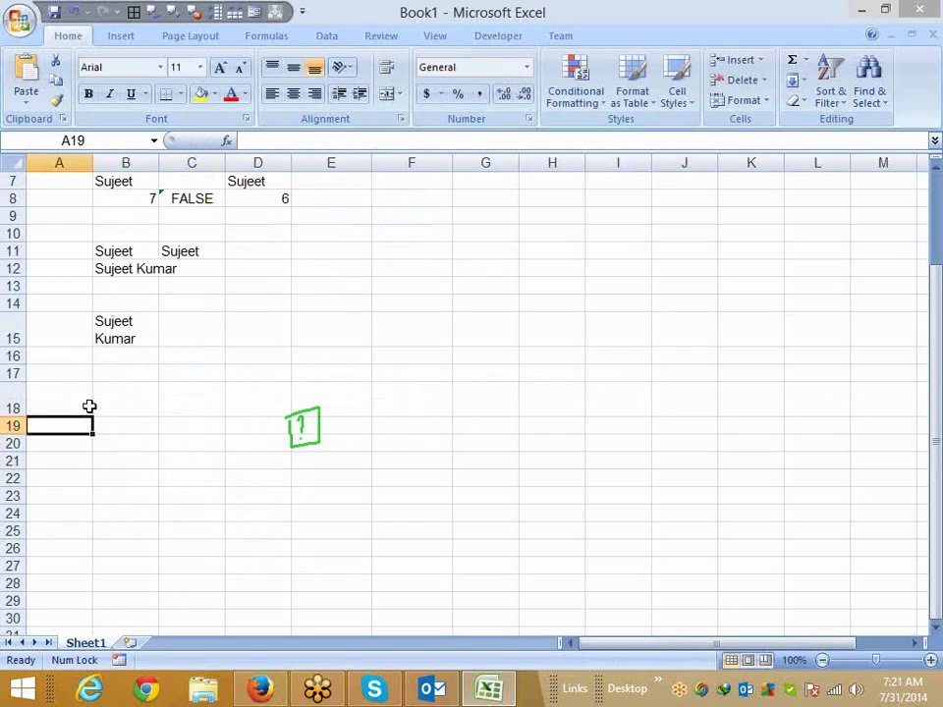
{"action": "key", "text": "Up"}
{"action": "key", "text": "Right"}
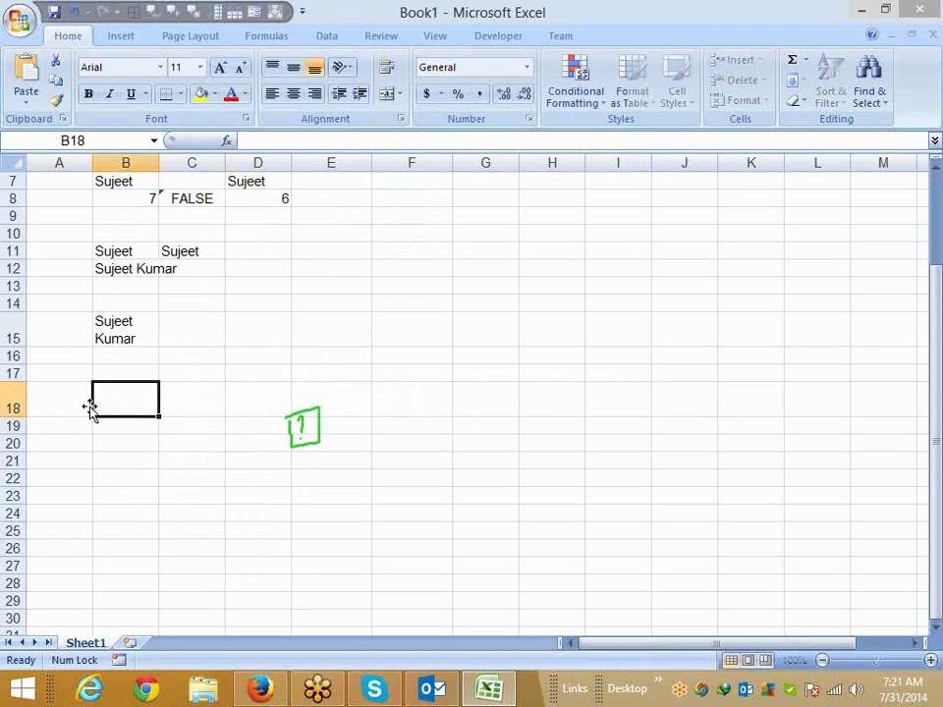
- Enter =CODE(A18) in B18, returning 10, and =CHAR(10) in C18
{"action": "type", "text": "=cod"}
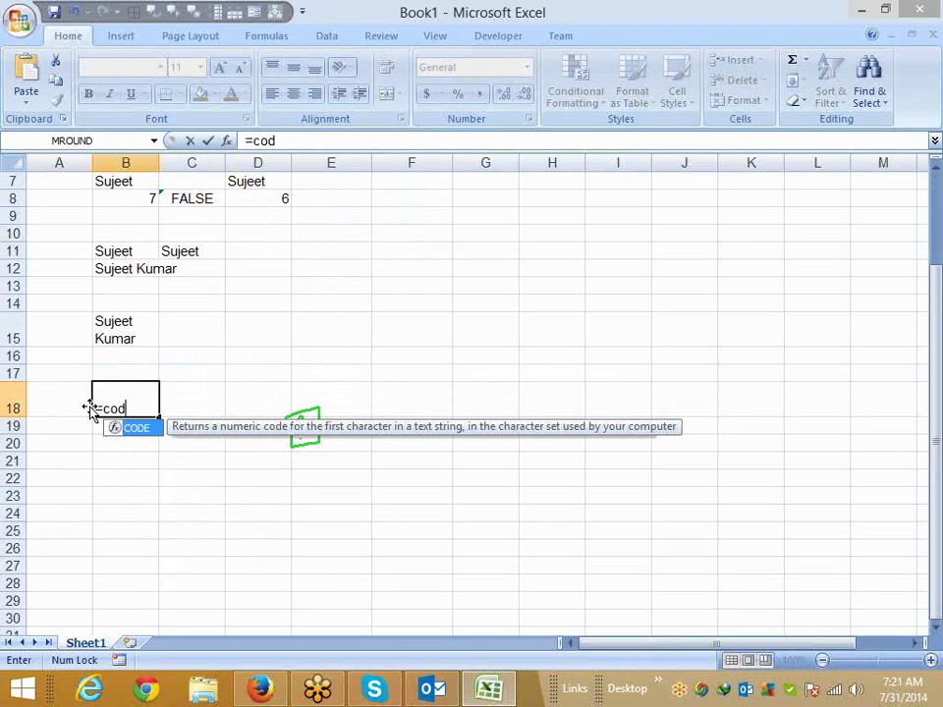
{"action": "key", "text": "Tab"}
{"action": "left_click", "coordinate": [88, 411]}
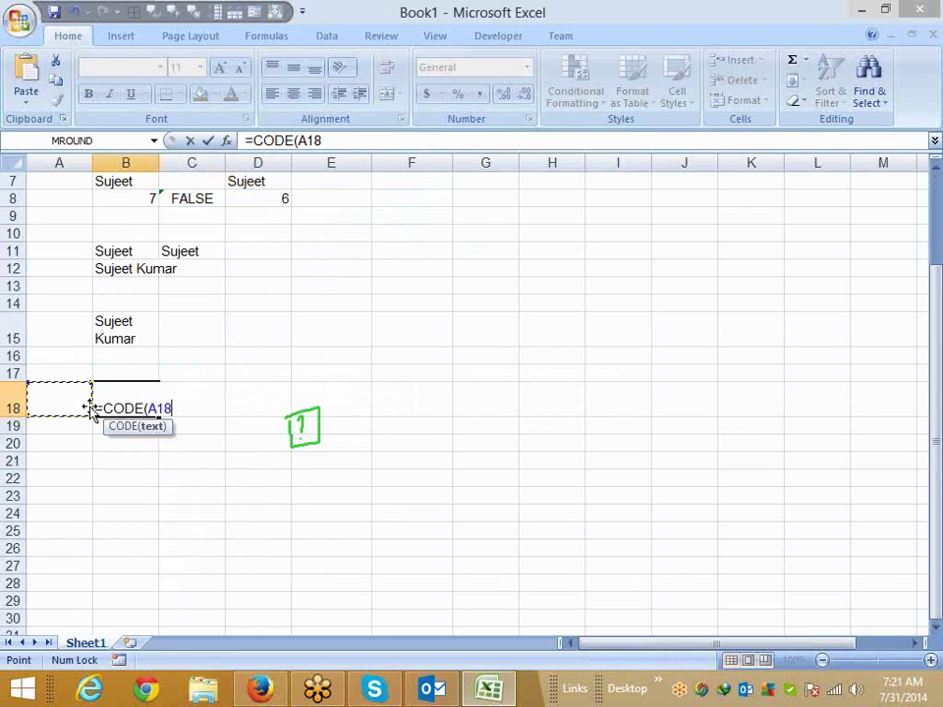
{"action": "key", "text": "Return"}
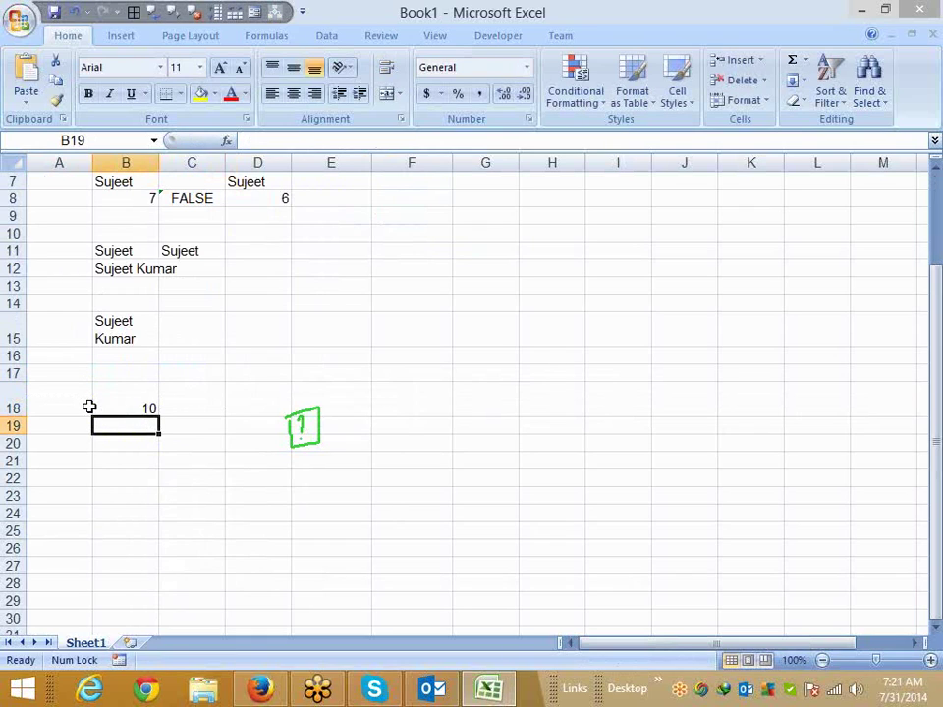
{"action": "key", "text": "Up"}
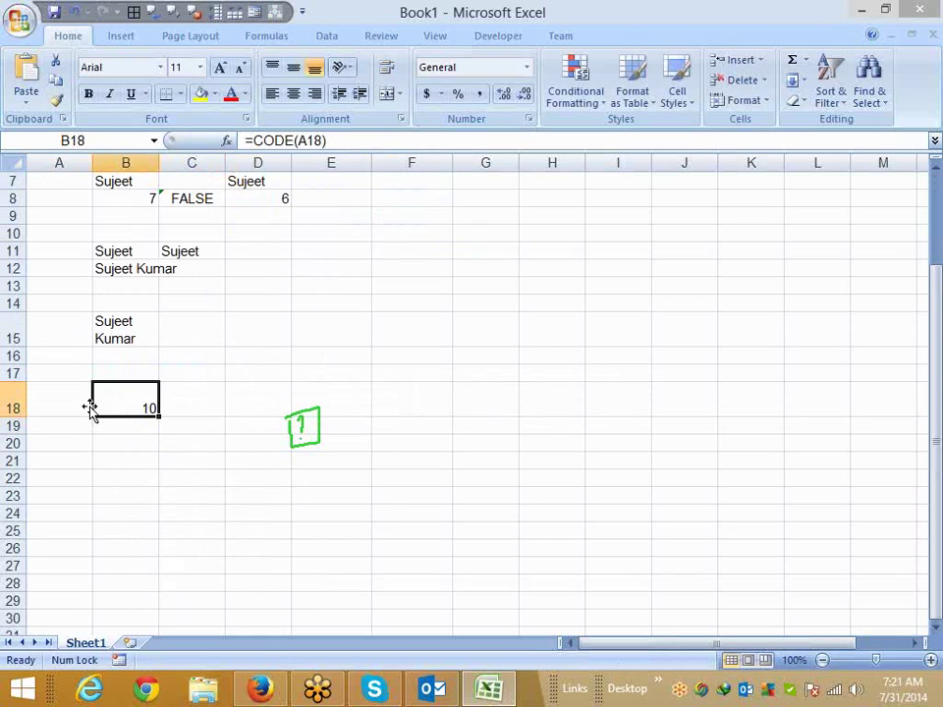
{"action": "key", "text": "Right"}
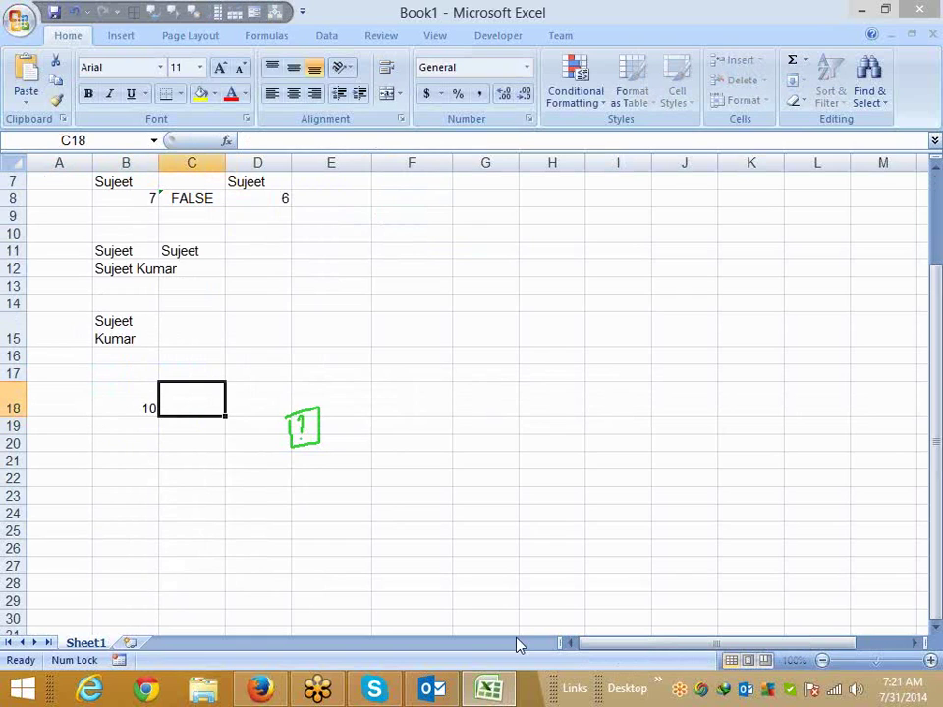
{"action": "type", "text": "=CHAR(10"}
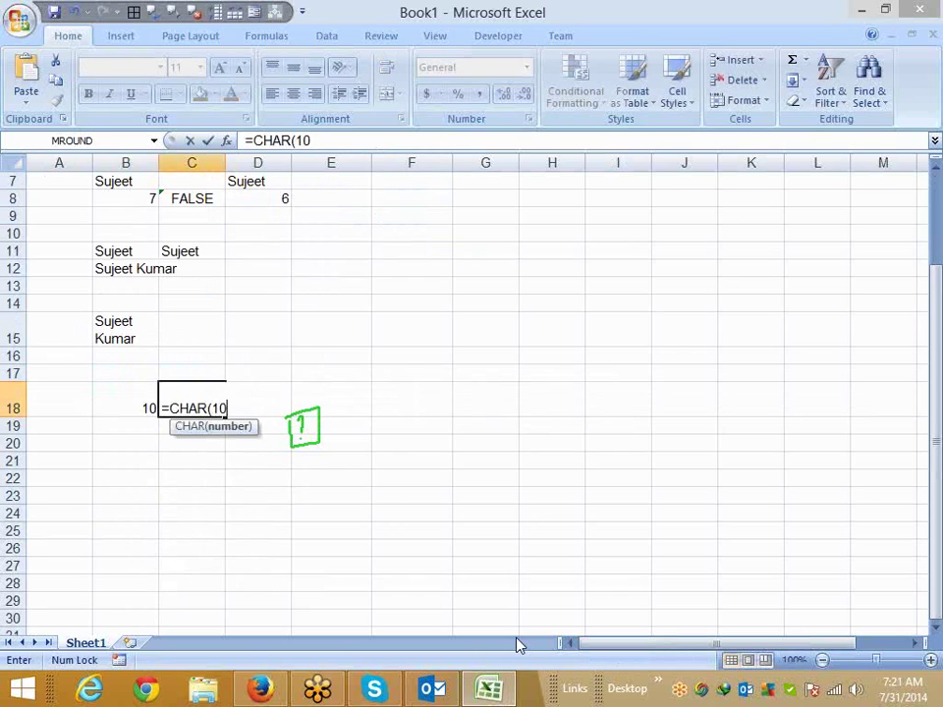
{"action": "key", "text": "Return"}
{"action": "key", "text": "Up"}
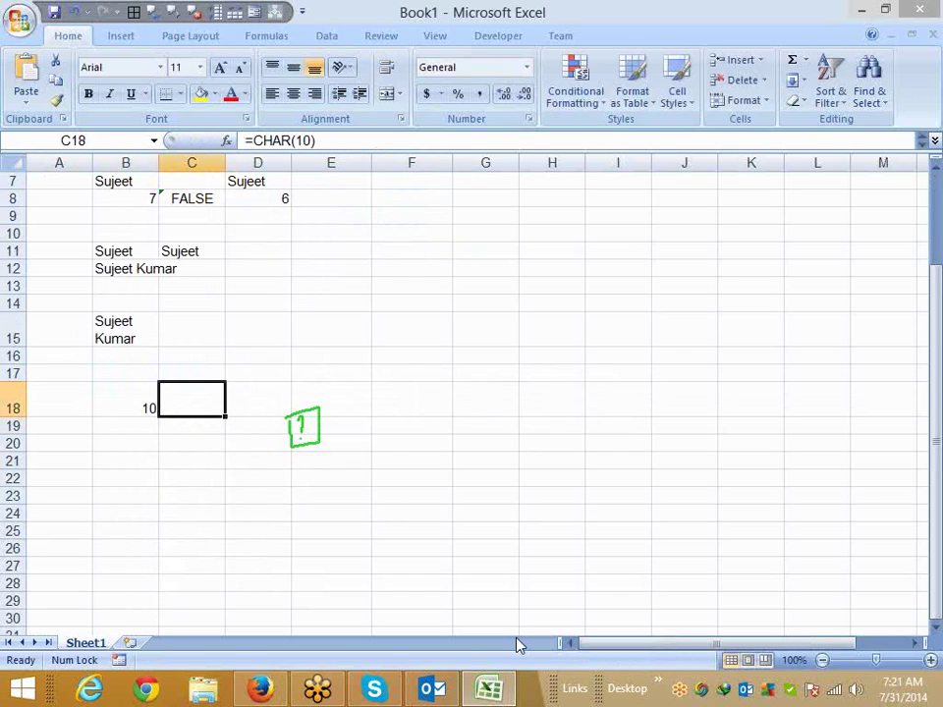
- Enter =A18=C18 in D18, which returns TRUE
{"action": "key", "text": "Home"}
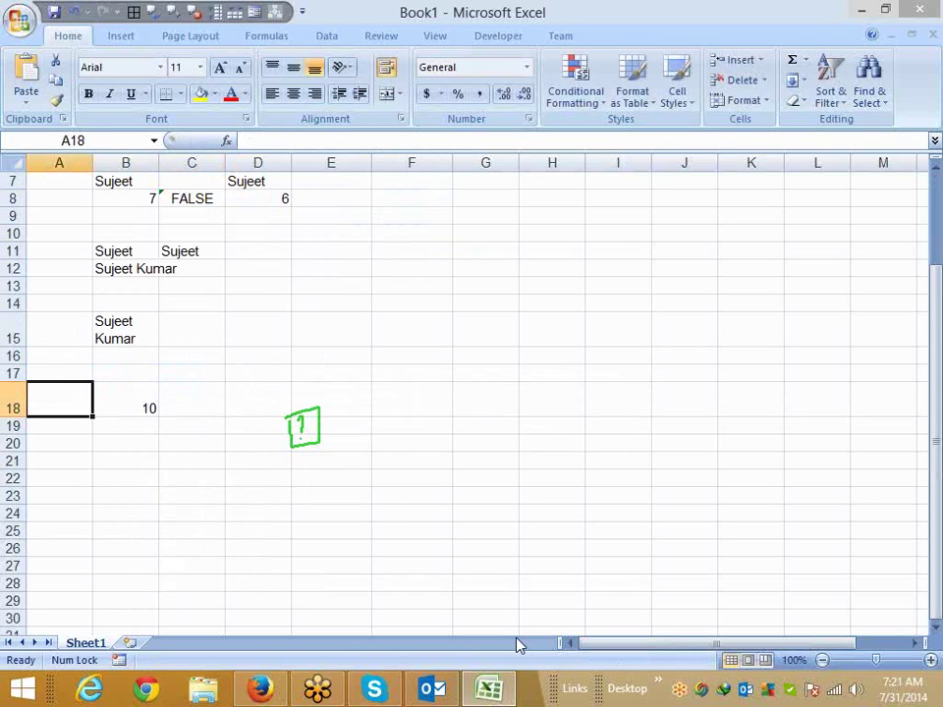
{"action": "key", "text": "Right"}
{"action": "key", "text": "Right"}
{"action": "key", "text": "Right"}
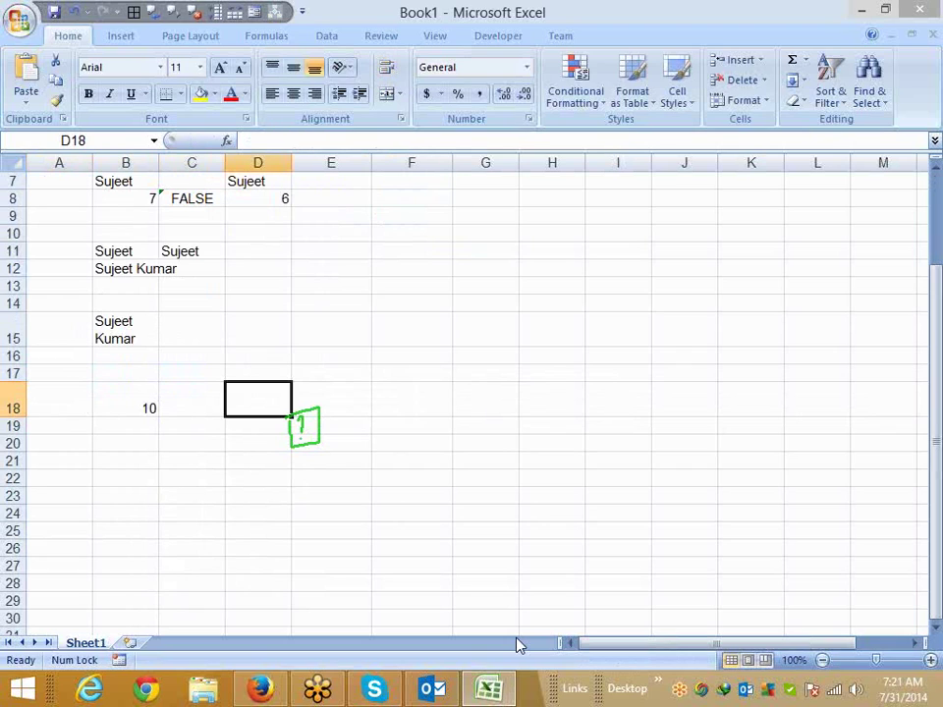
{"action": "type", "text": "="}
{"action": "key", "text": "Left"}
{"action": "key", "text": "Left"}
{"action": "key", "text": "Left"}
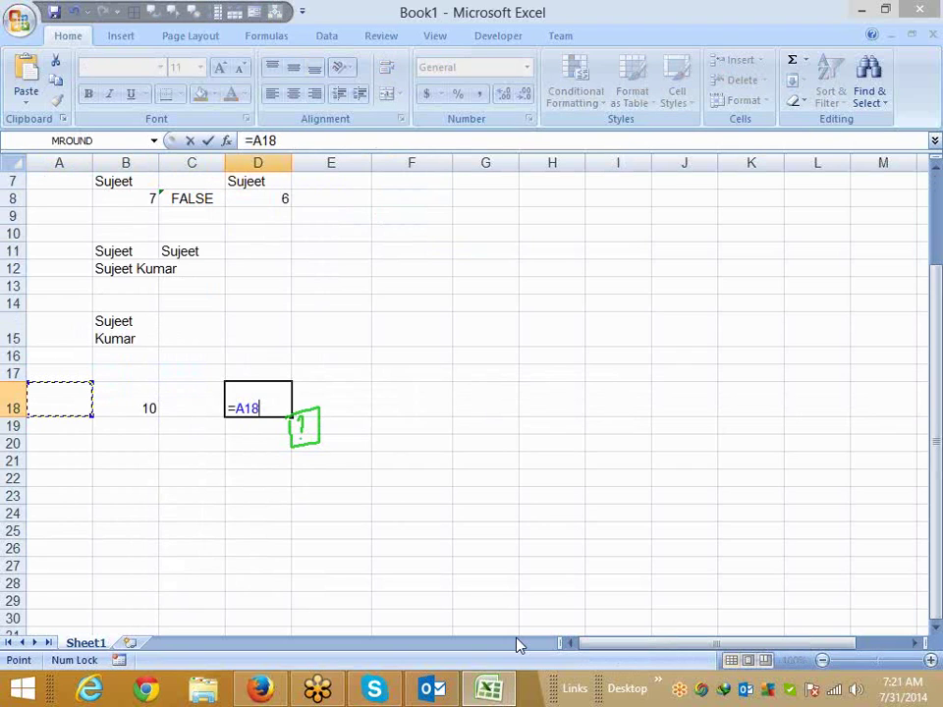
{"action": "type", "text": "="}
{"action": "key", "text": "Left"}
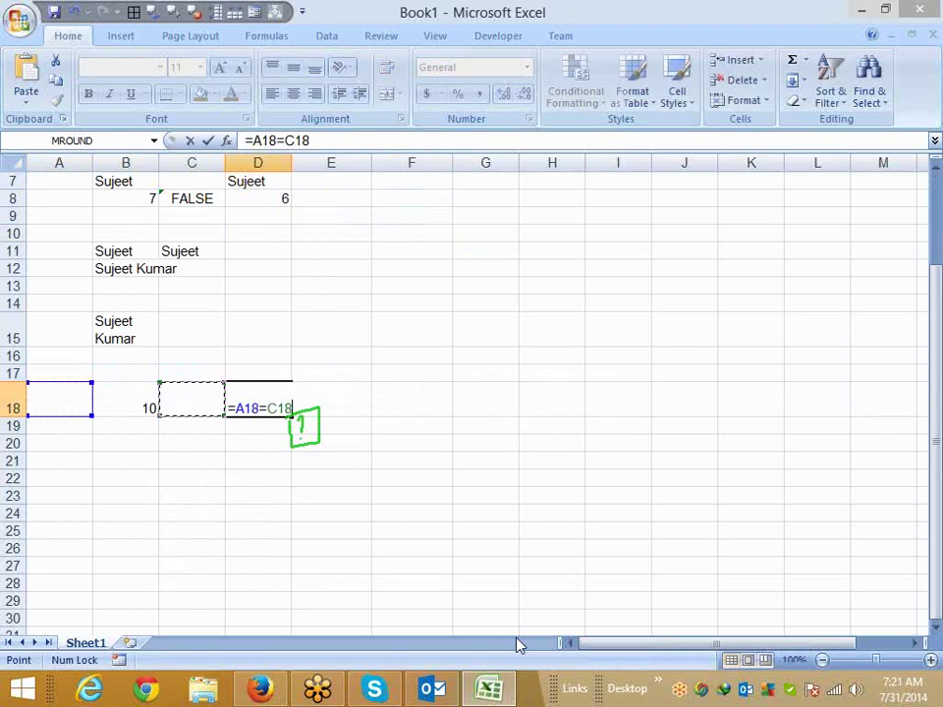
{"action": "key", "text": "ctrl+Return"}
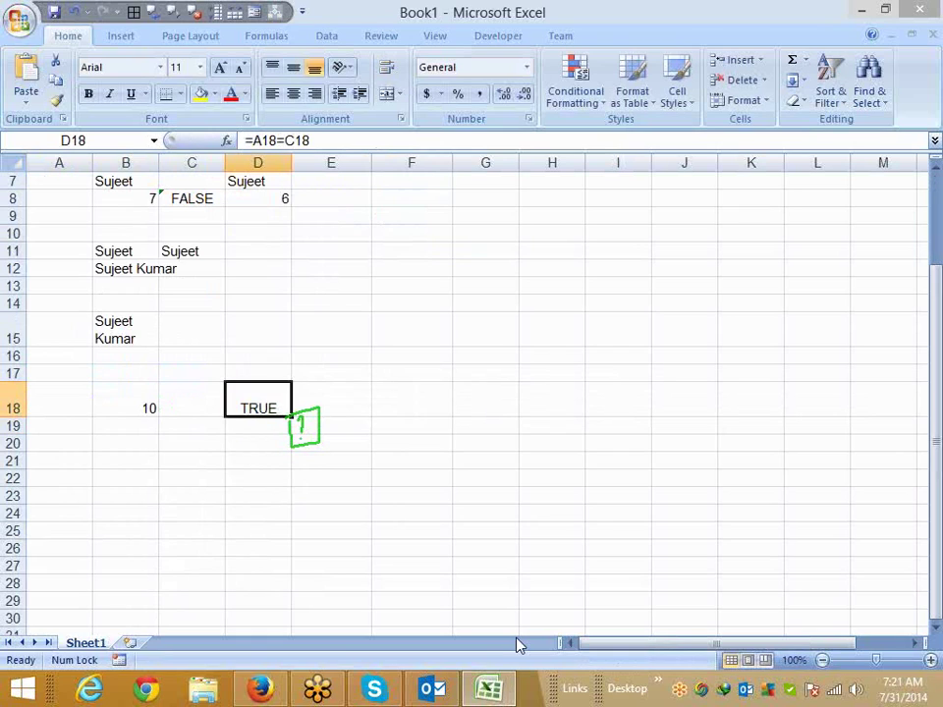
{"action": "key", "text": "Left"}
{"action": "key", "text": "Up"}
{"action": "key", "text": "Up"}
{"action": "key", "text": "Up"}
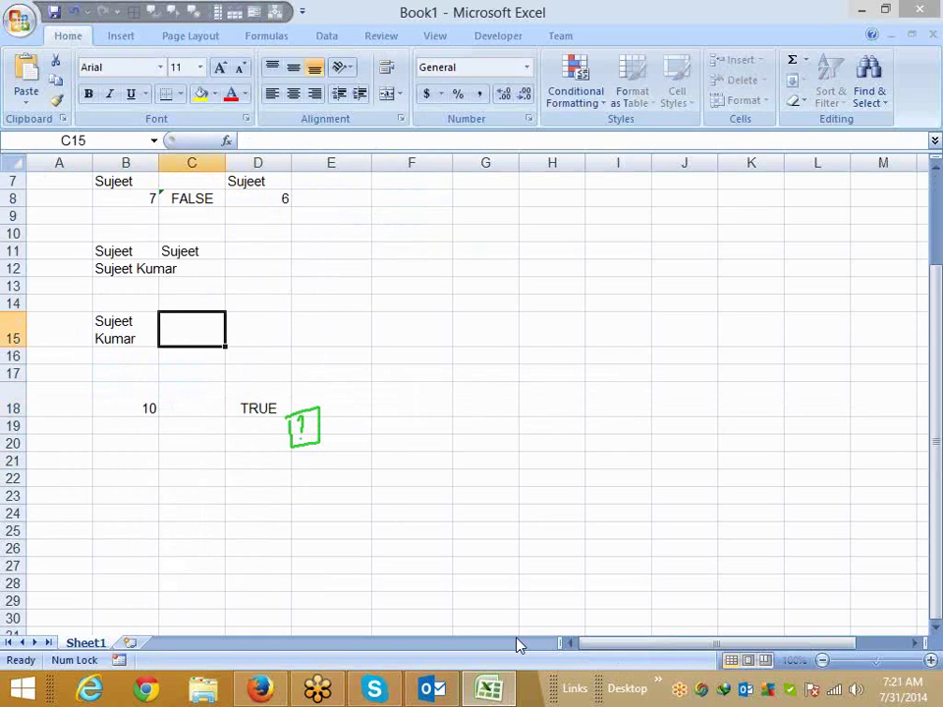
- Type =SUBSTITUTE(B15,CHAR(10)," ") in C15 to swap the line break for a space
{"action": "type", "text": "="}
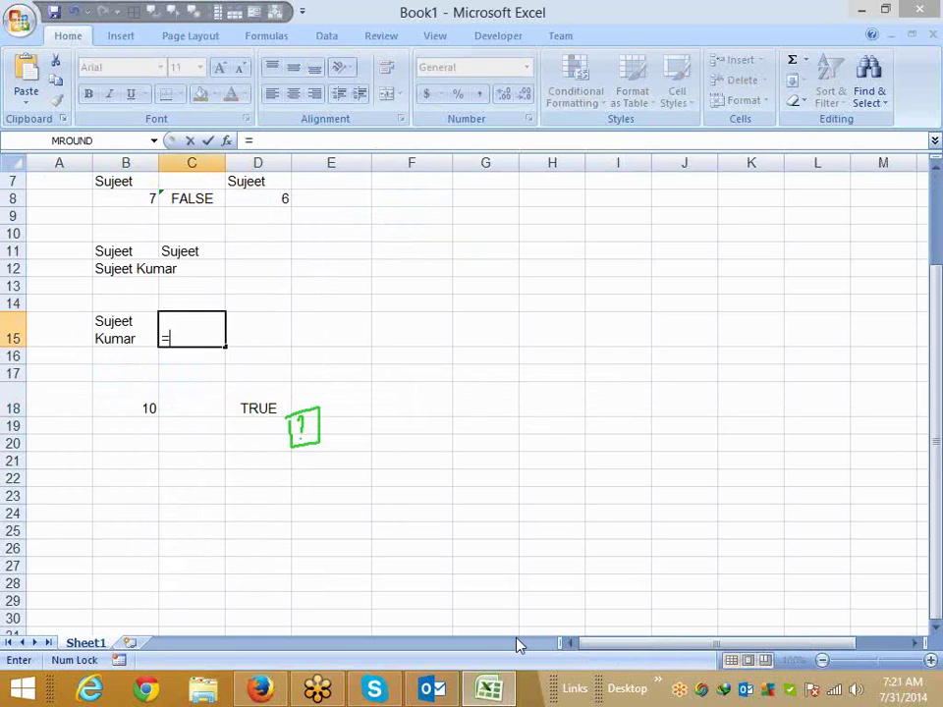
{"action": "type", "text": "cod"}
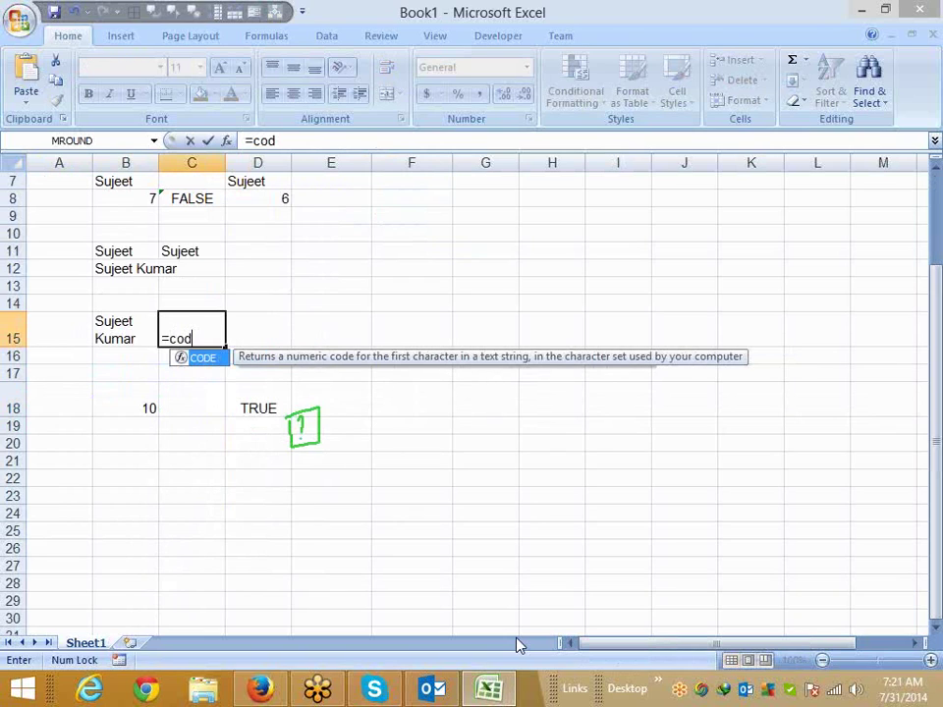
{"action": "key", "text": "BackSpace"}
{"action": "key", "text": "BackSpace"}
{"action": "key", "text": "BackSpace"}
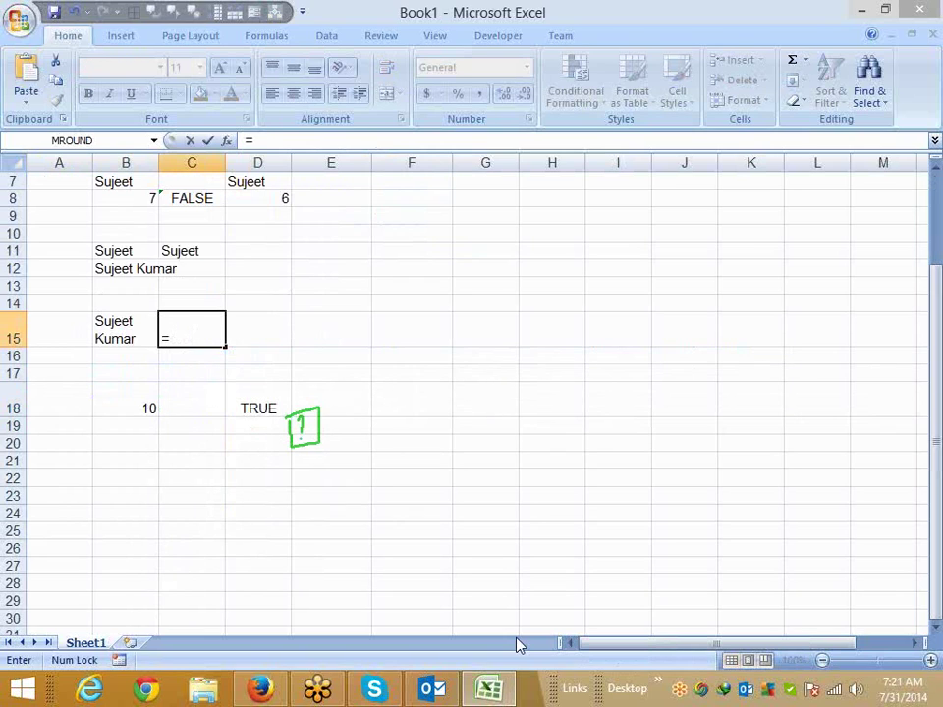
{"action": "type", "text": "sub"}
{"action": "key", "text": "Tab"}
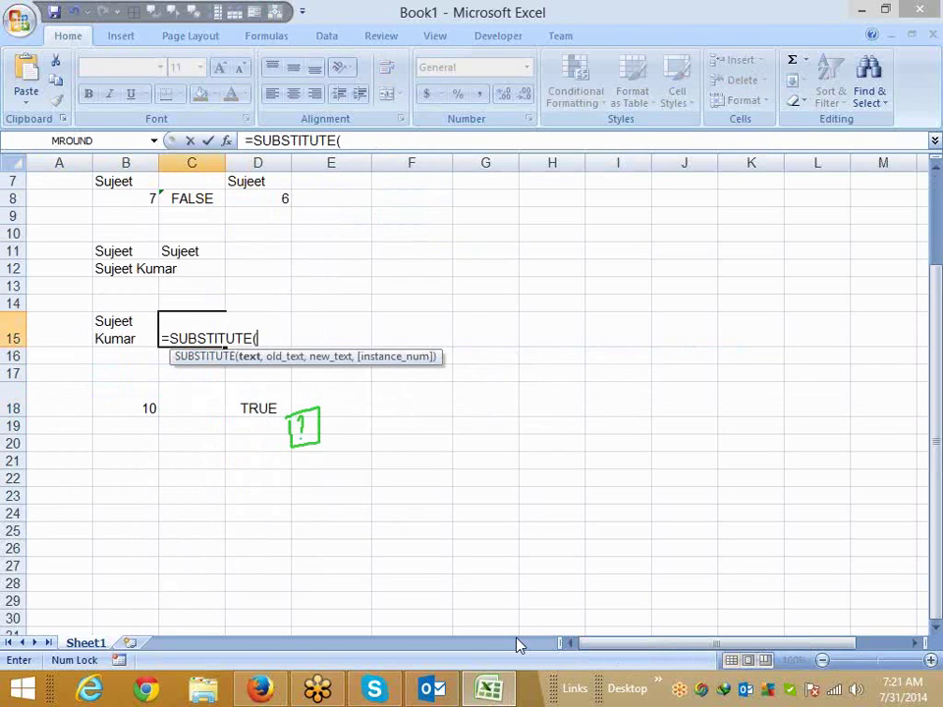
{"action": "key", "text": "Left"}
{"action": "type", "text": ","}
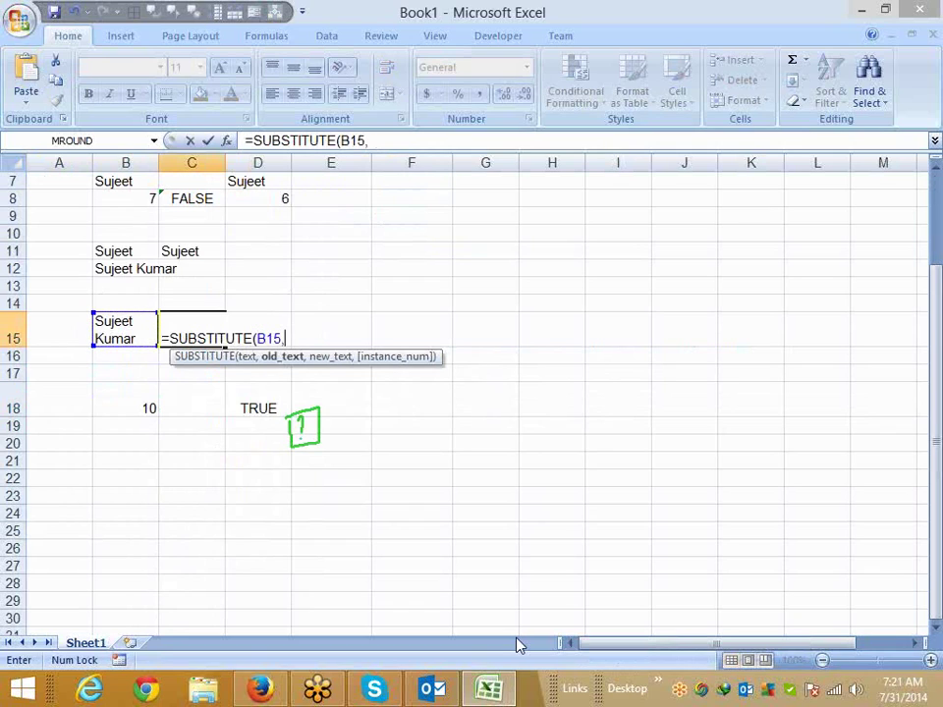
{"action": "type", "text": "c"}
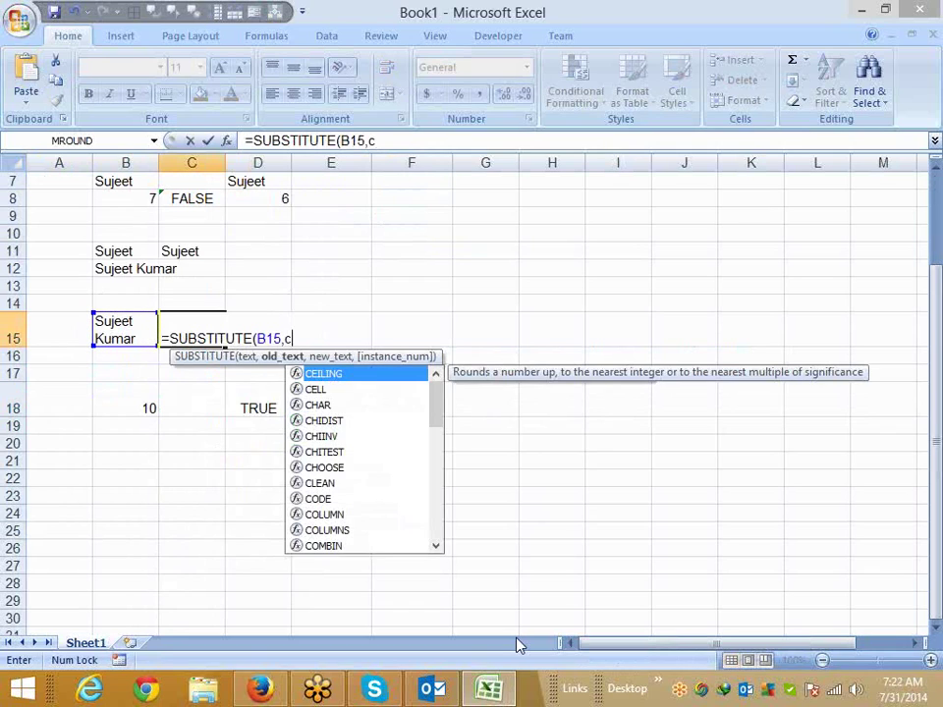
{"action": "type", "text": "h"}
{"action": "key", "text": "Tab"}
{"action": "type", "text": "10"}
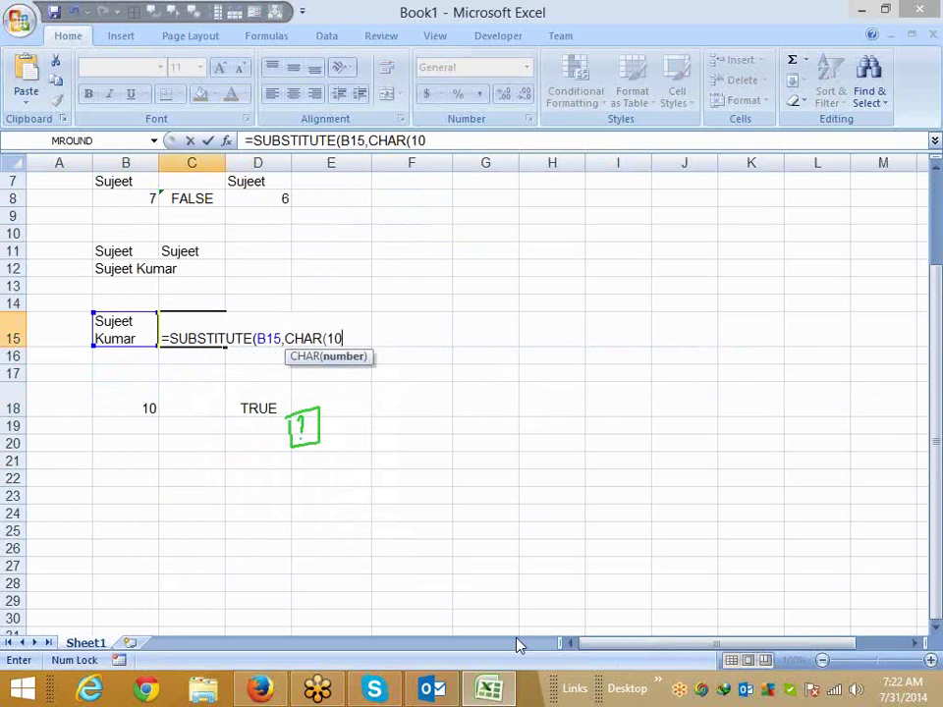
{"action": "type", "text": "),\" "}
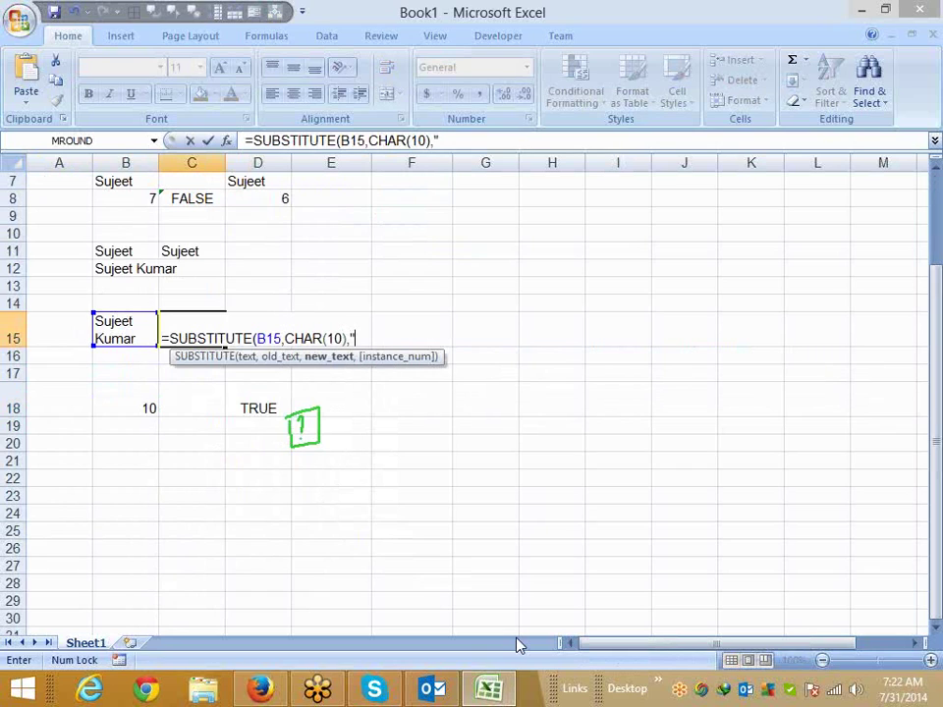
{"action": "type", "text": "\""}
{"action": "key", "text": "Return"}
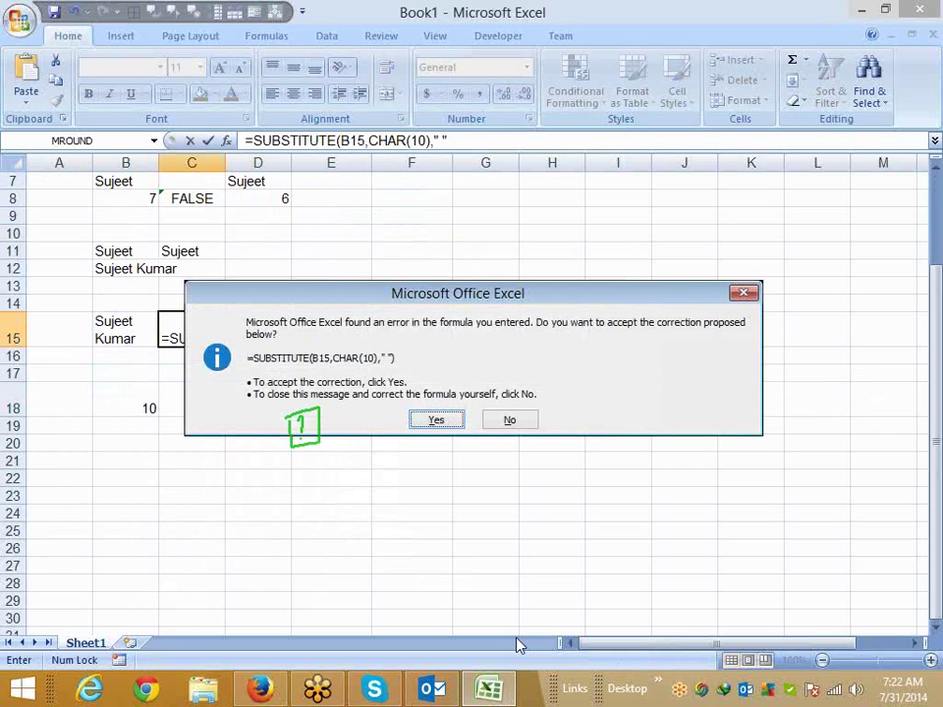
- Accept Excel's proposed parenthesis fix so C15 shows the name on one line
{"action": "key", "text": "Return"}
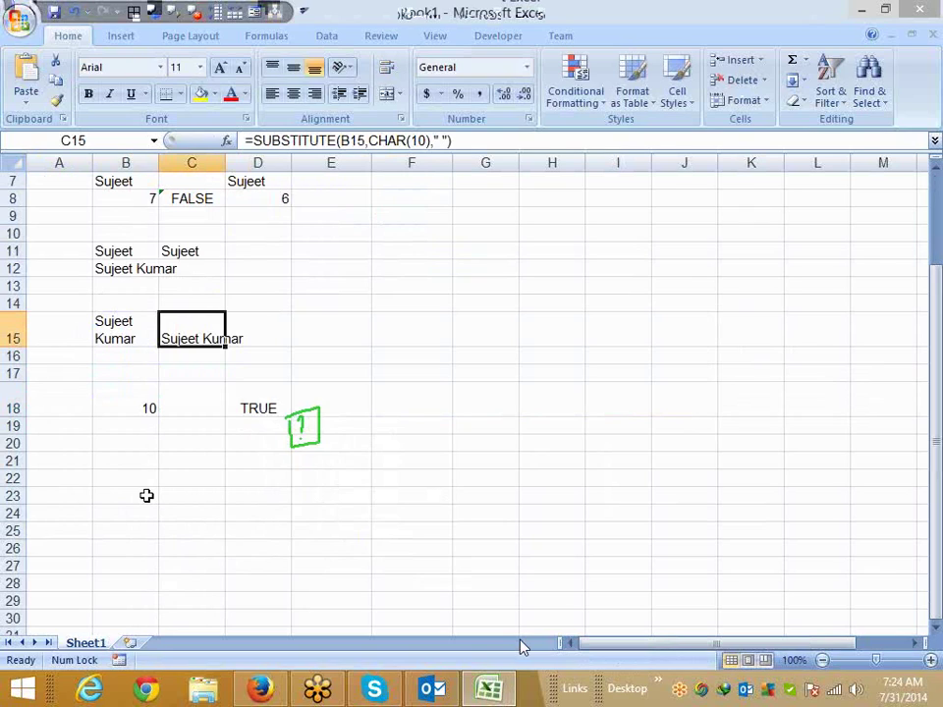
- Enter ram in B21, and in column D add a formula referencing the adjacent RAM cell
{"action": "left_click", "coordinate": [136, 287]}
{"action": "type", "text": "ram"}
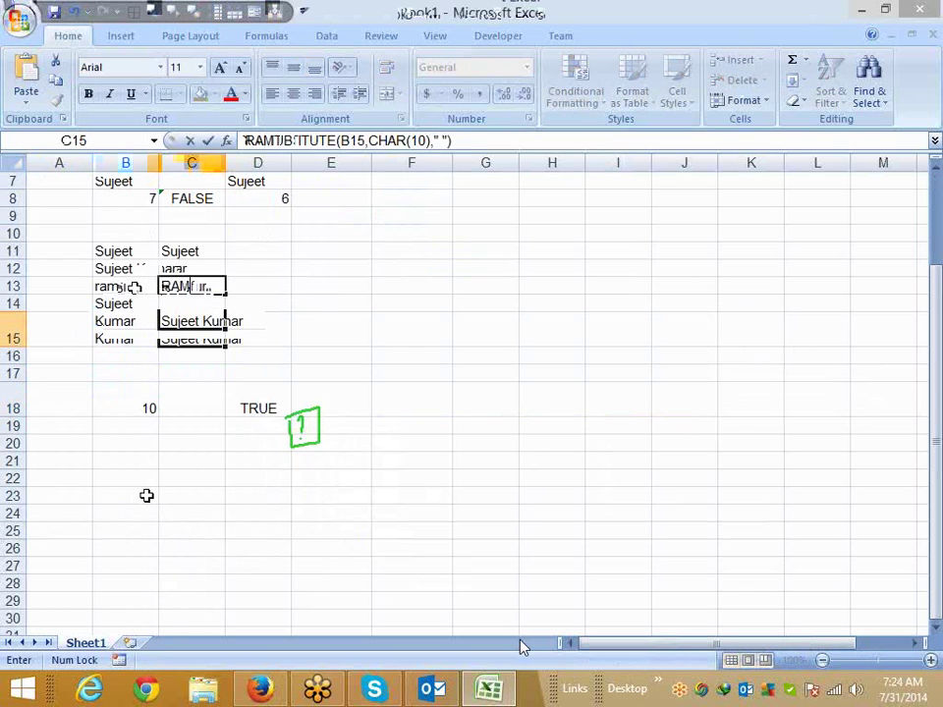
{"action": "key", "text": "Return"}
{"action": "key", "text": "Up"}
{"action": "key", "text": "Right"}
{"action": "key", "text": "Right"}
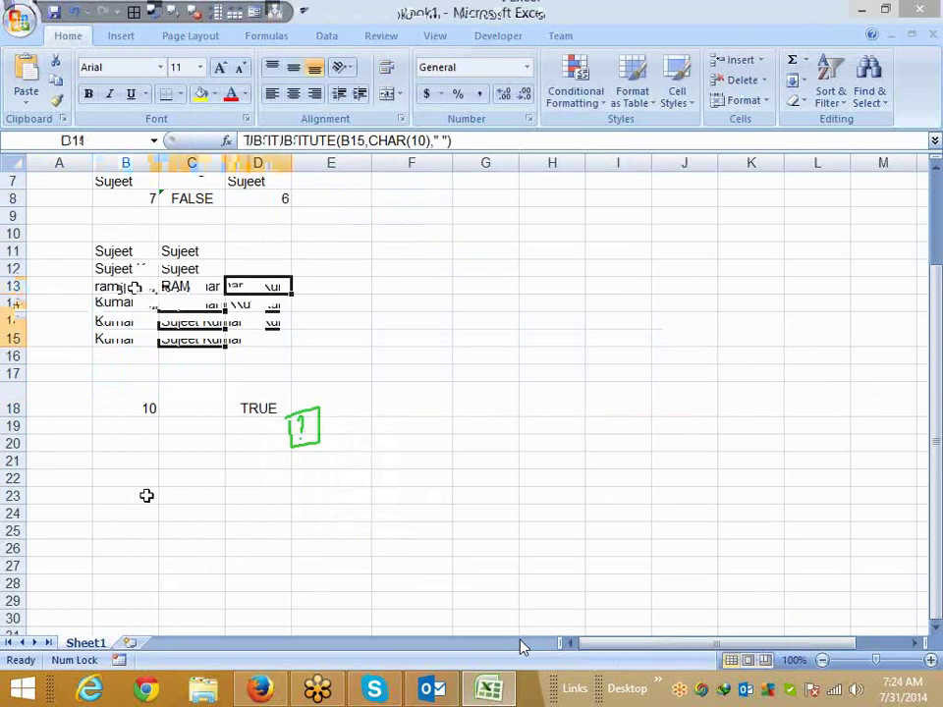
{"action": "type", "text": "="}
{"action": "key", "text": "Left"}
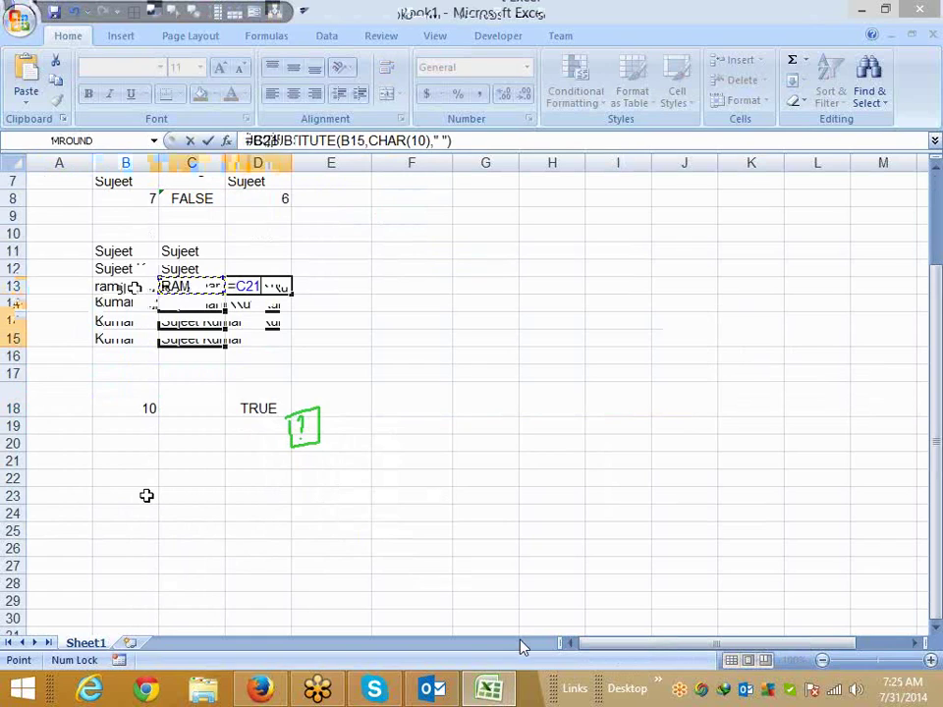
{"action": "key", "text": "Return"}
- Enter =EXACT(B21,C21) to compare ram with RAM
{"action": "type", "text": "=e"}
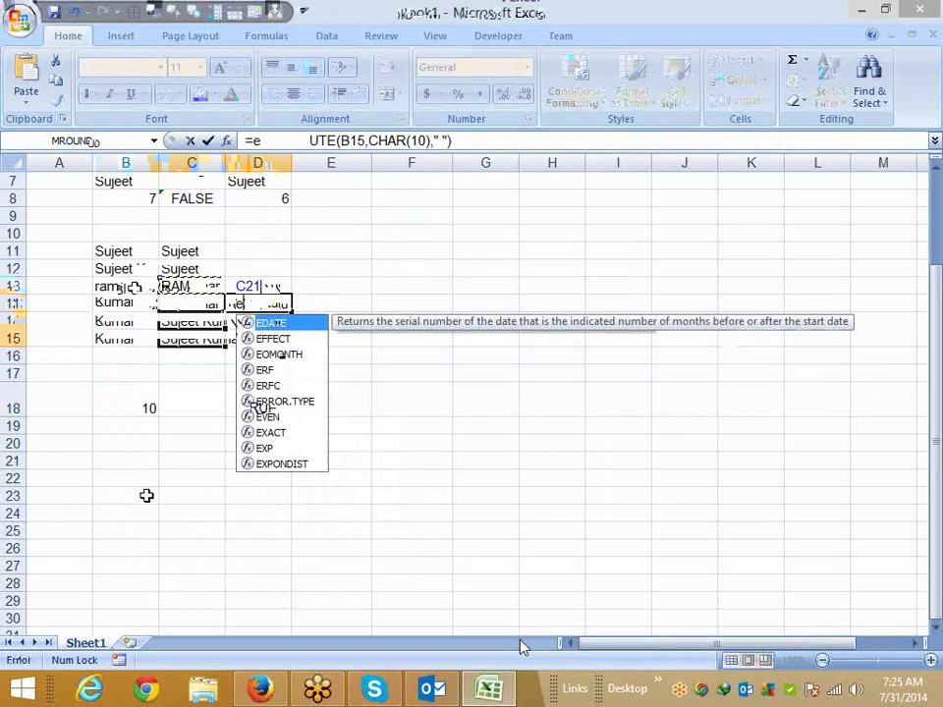
{"action": "type", "text": "x"}
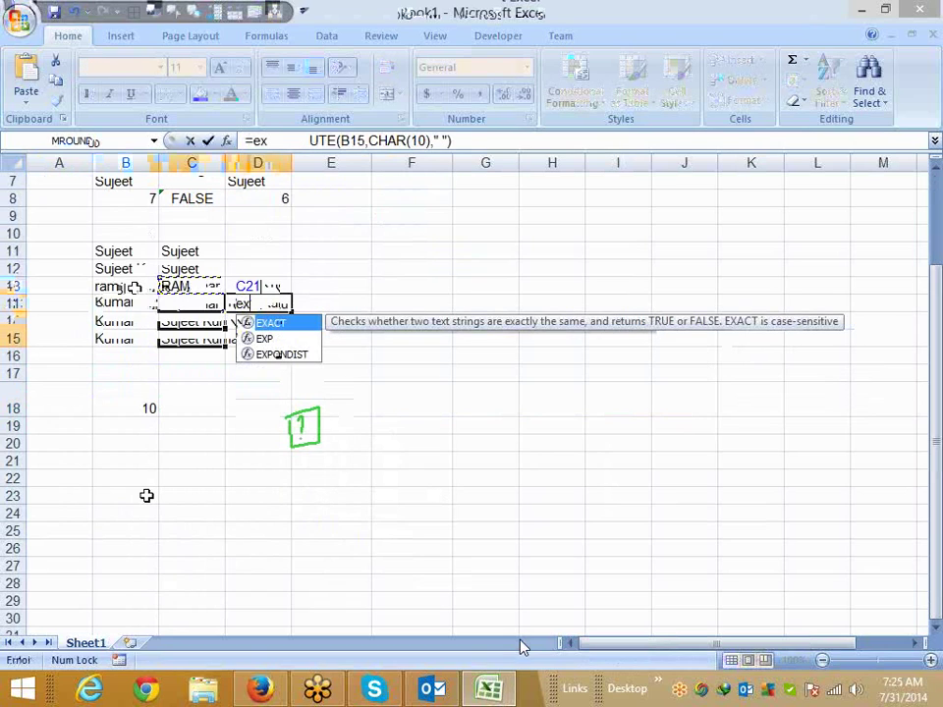
{"action": "key", "text": "Tab"}
{"action": "left_click", "coordinate": [134, 288]}
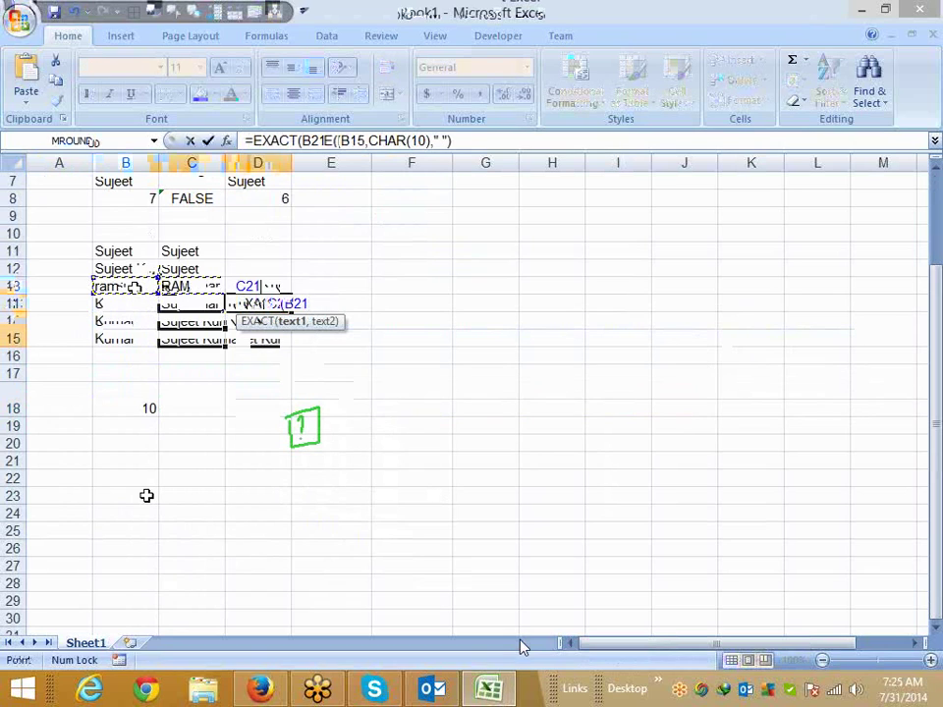
{"action": "type", "text": ","}
{"action": "key", "text": "Left"}
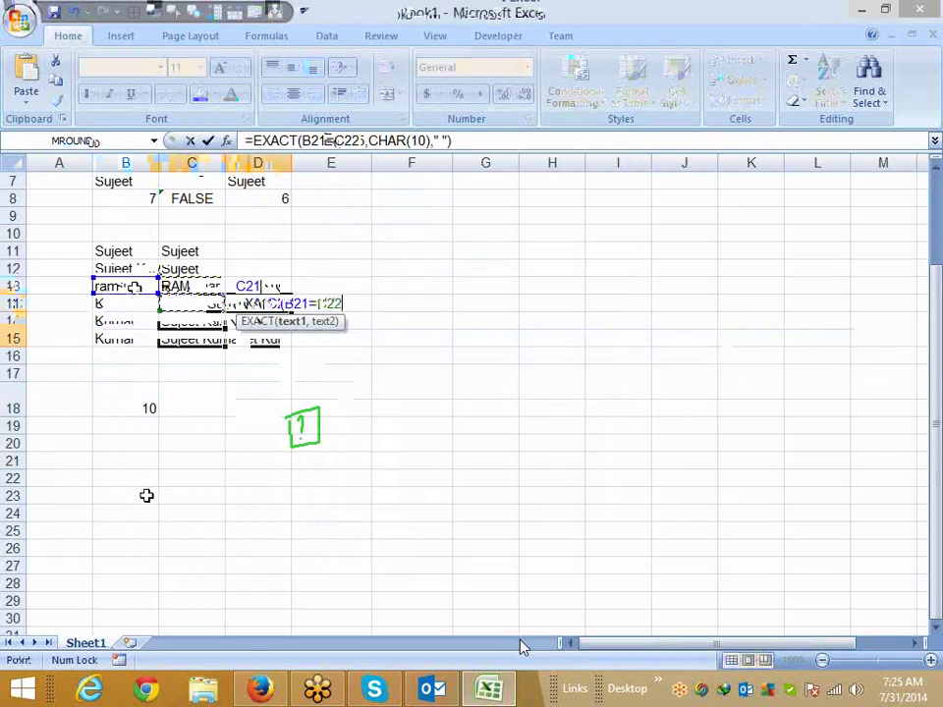
{"action": "key", "text": "Up"}
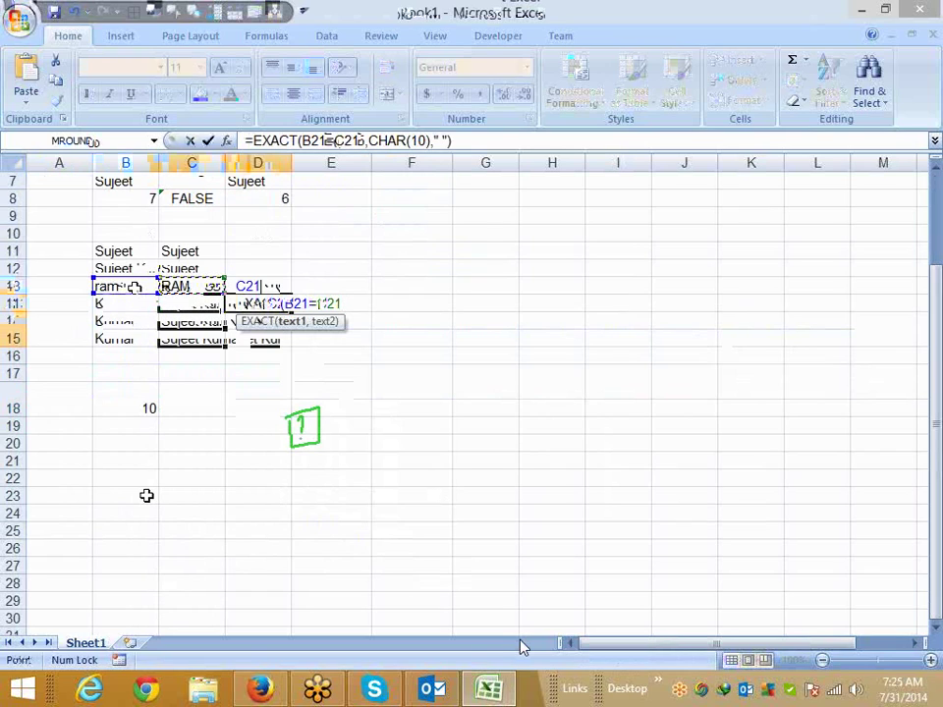
{"action": "key", "text": "BackSpace"}
{"action": "key", "text": "BackSpace"}
{"action": "key", "text": "BackSpace"}
{"action": "type", "text": ",CHCH"}
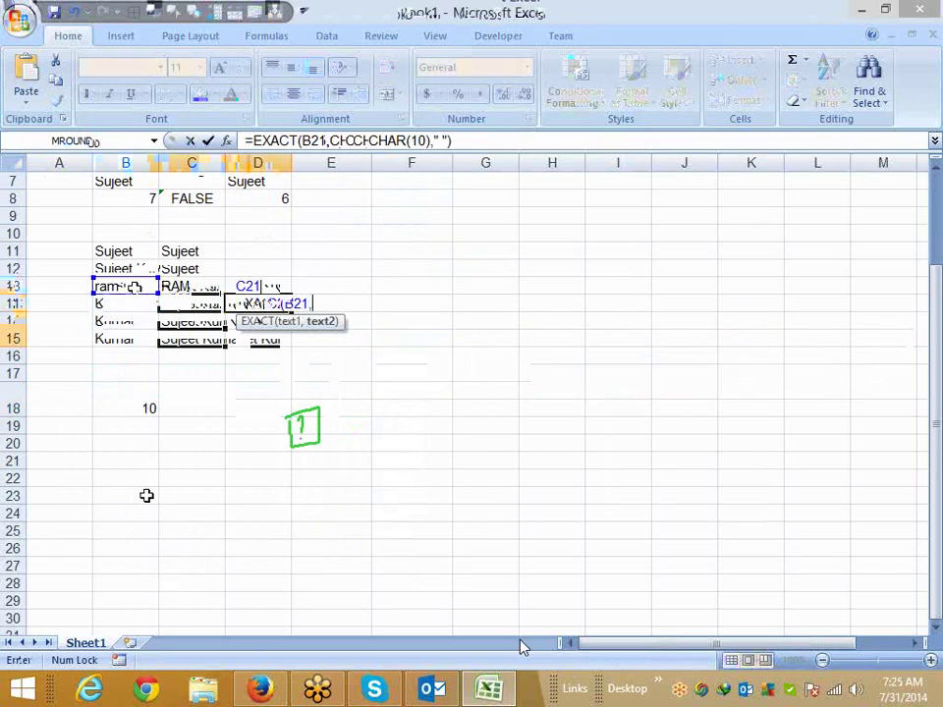
{"action": "left_click", "coordinate": [191, 286]}
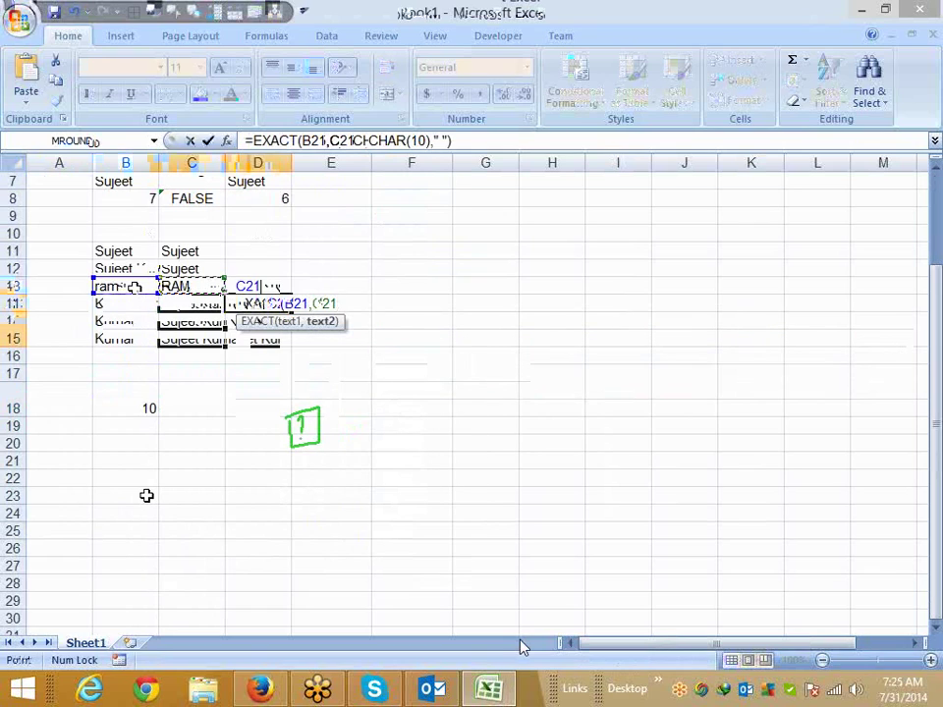
{"action": "type", "text": ")"}
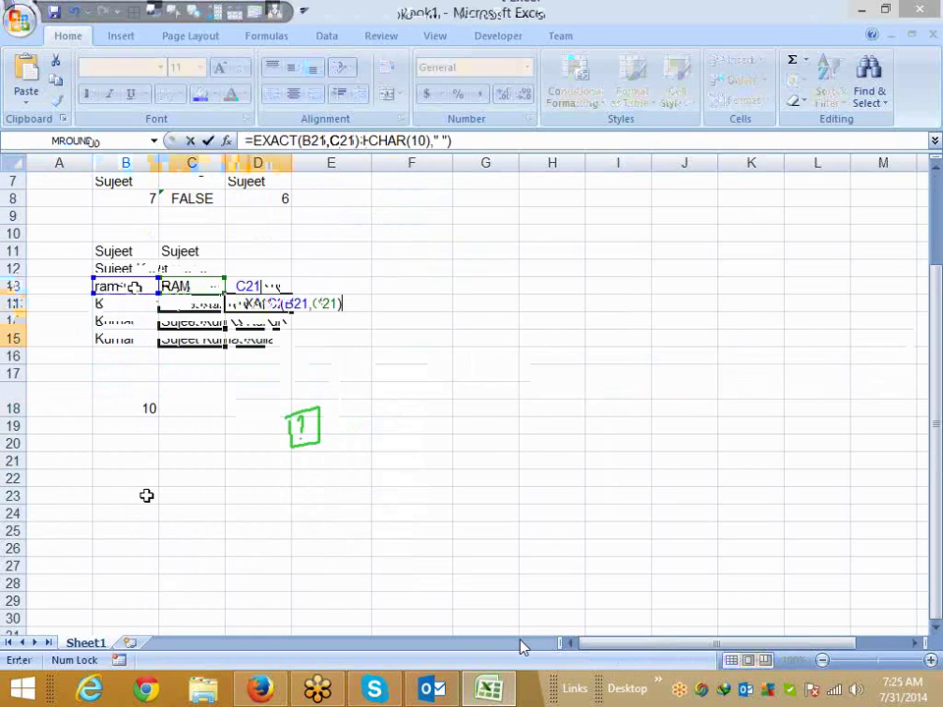
{"action": "key", "text": "Return"}
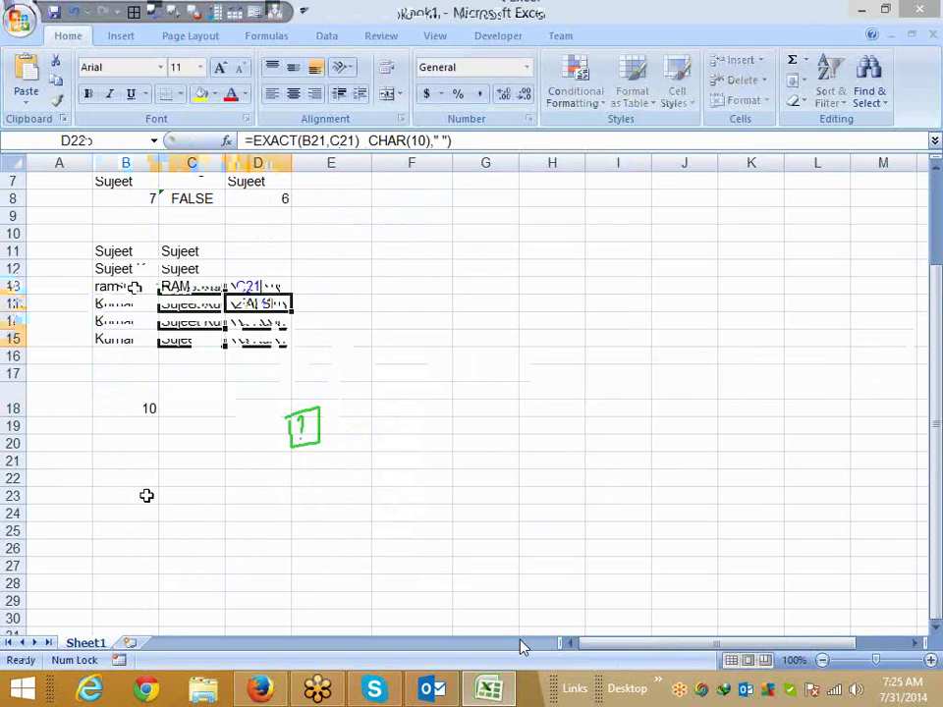
- Retype B21 as RAM in capitals and return to the EXACT result
{"action": "left_click", "coordinate": [135, 286]}
{"action": "double_click", "coordinate": [135, 285]}
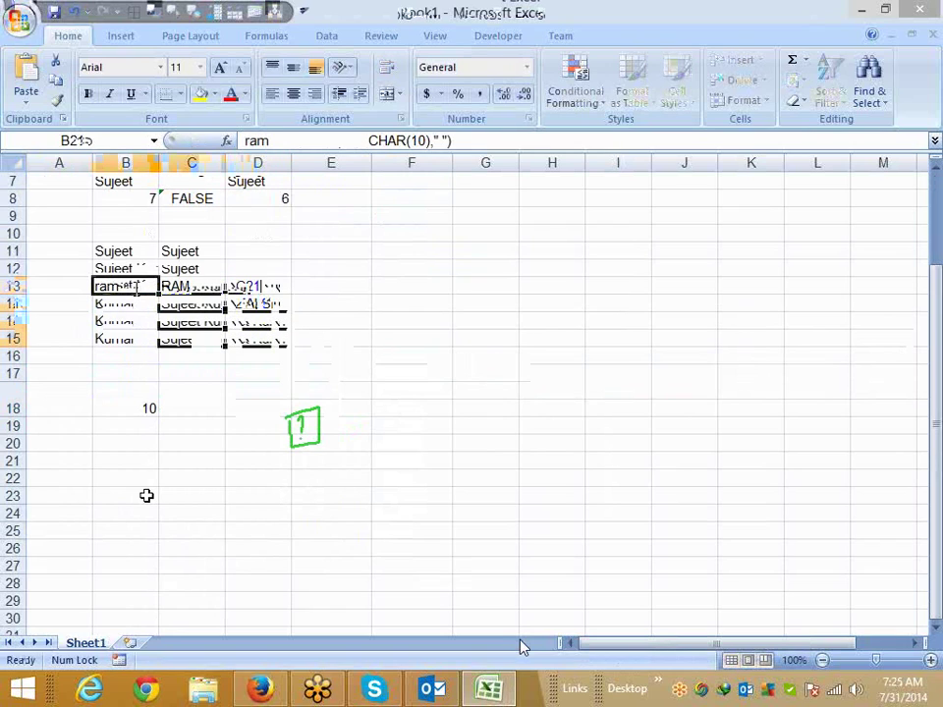
{"action": "type", "text": "RAM"}
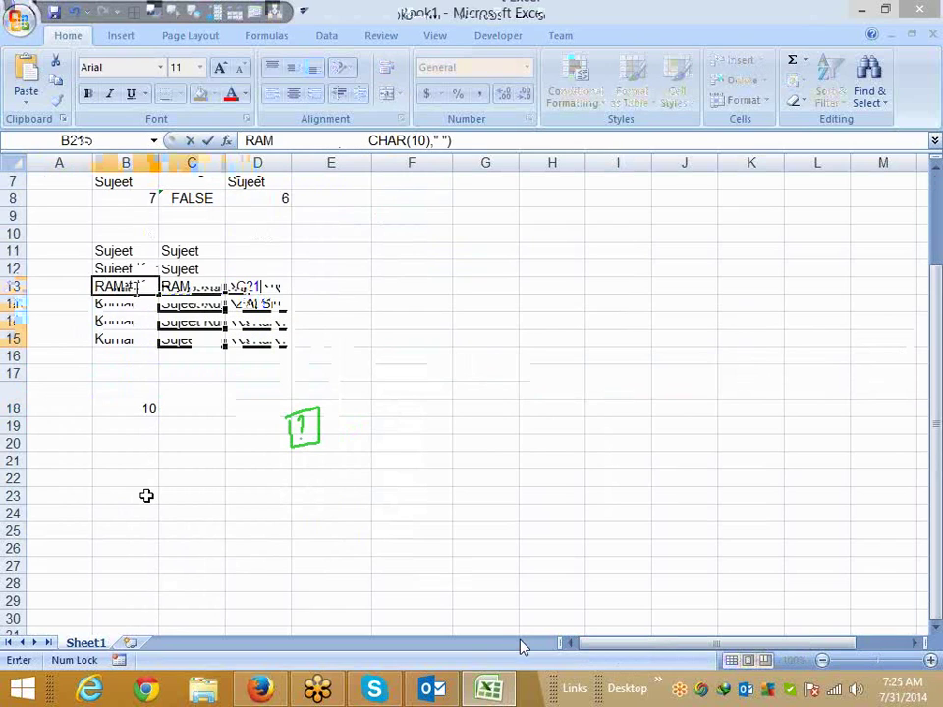
{"action": "key", "text": "Return"}
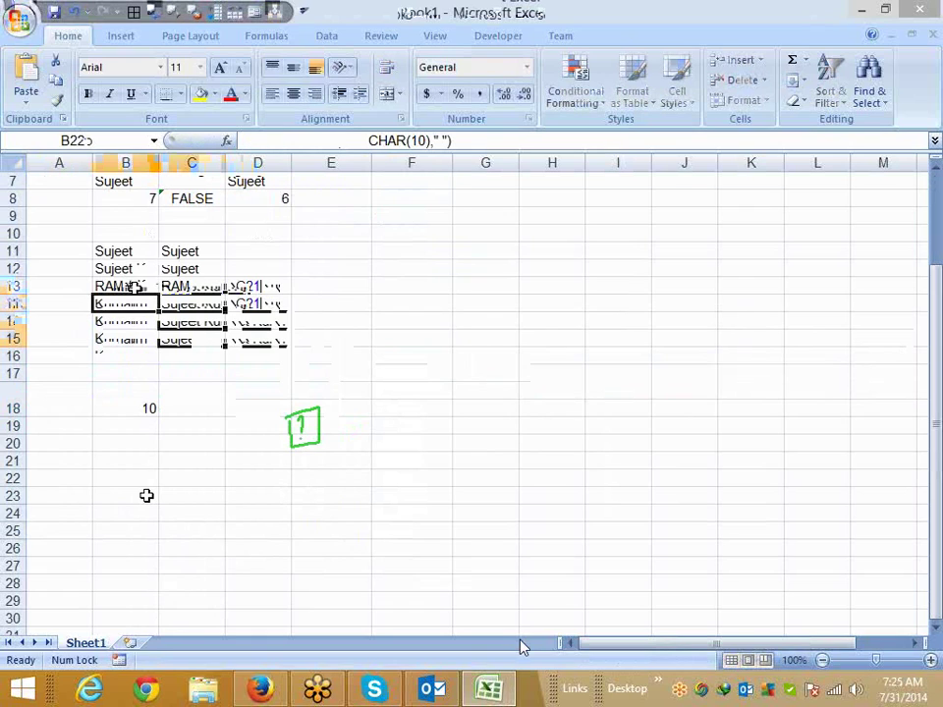
{"action": "key", "text": "Right"}
{"action": "key", "text": "Right"}
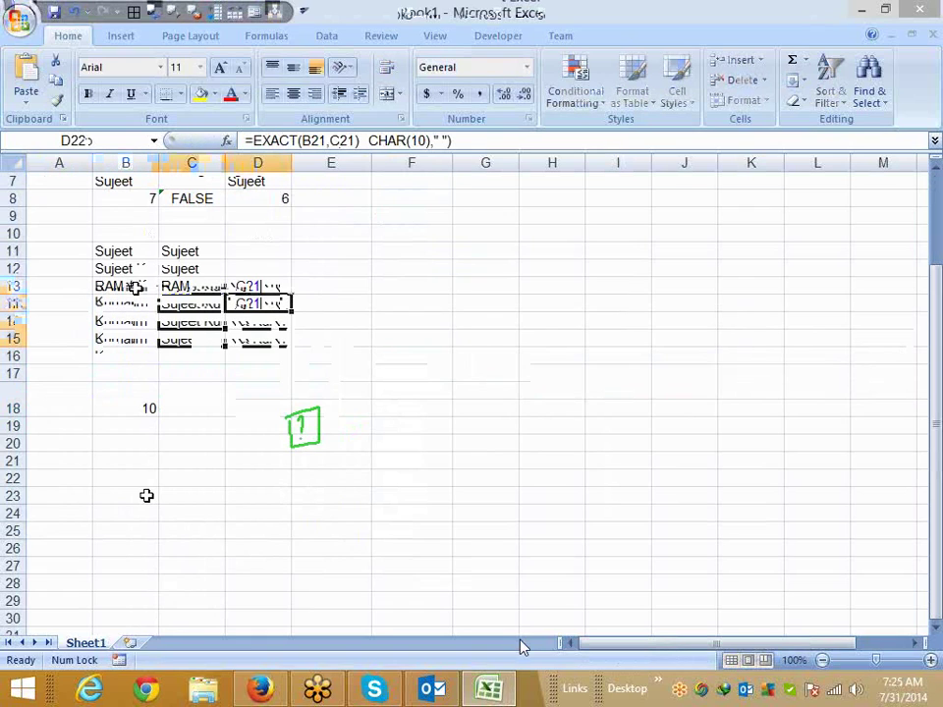
{"action": "left_click", "coordinate": [732, 352]}
{"action": "left_click", "coordinate": [231, 407]}
{"action": "scroll", "coordinate": [146, 500], "scroll_direction": "down", "scroll_amount": 4}
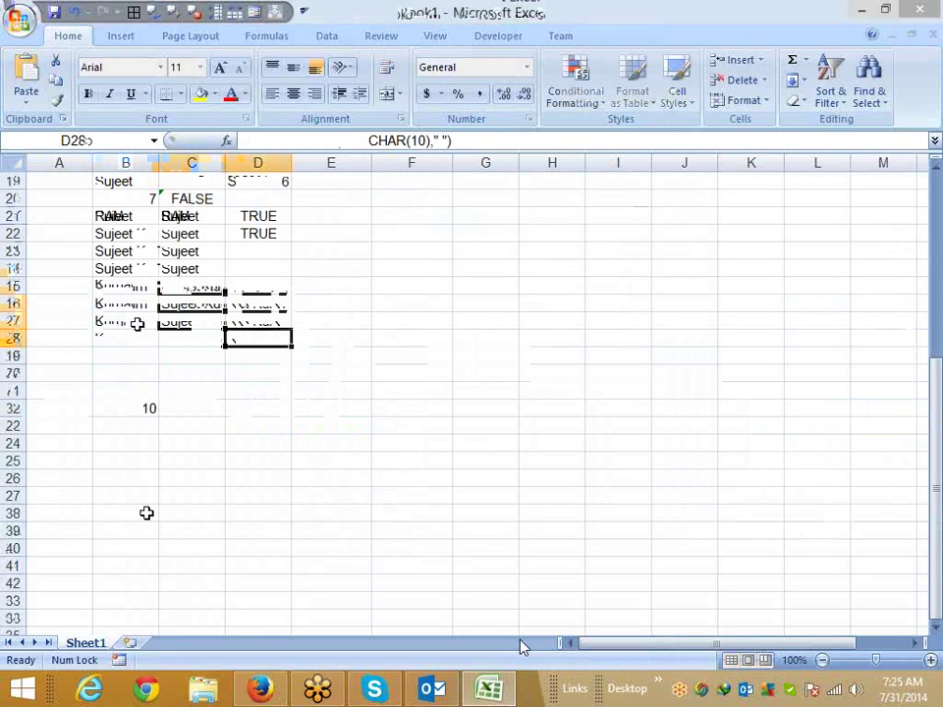
{"action": "left_click", "coordinate": [130, 305]}
{"action": "type", "text": "1"}
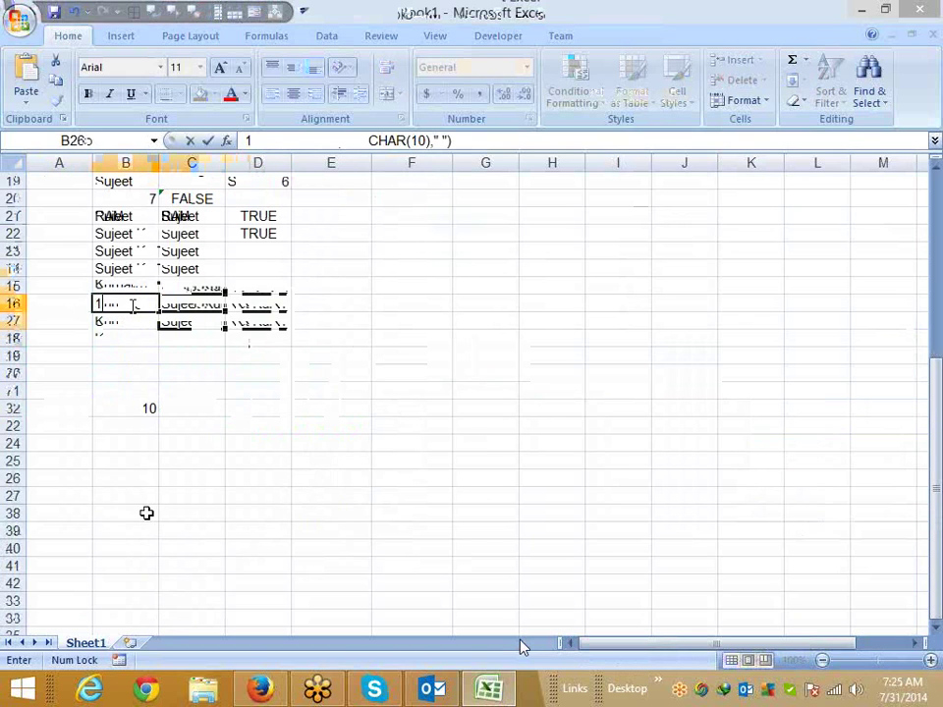
{"action": "type", "text": "254"}
{"action": "type", "text": "1"}
{"action": "key", "text": "Return"}
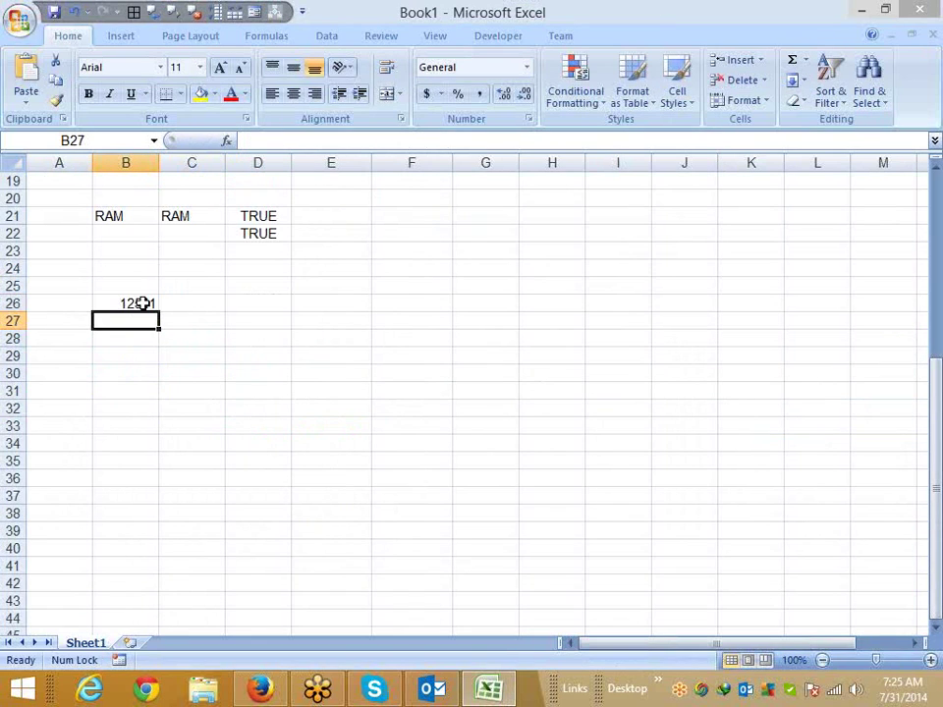
{"action": "key", "text": "Up"}
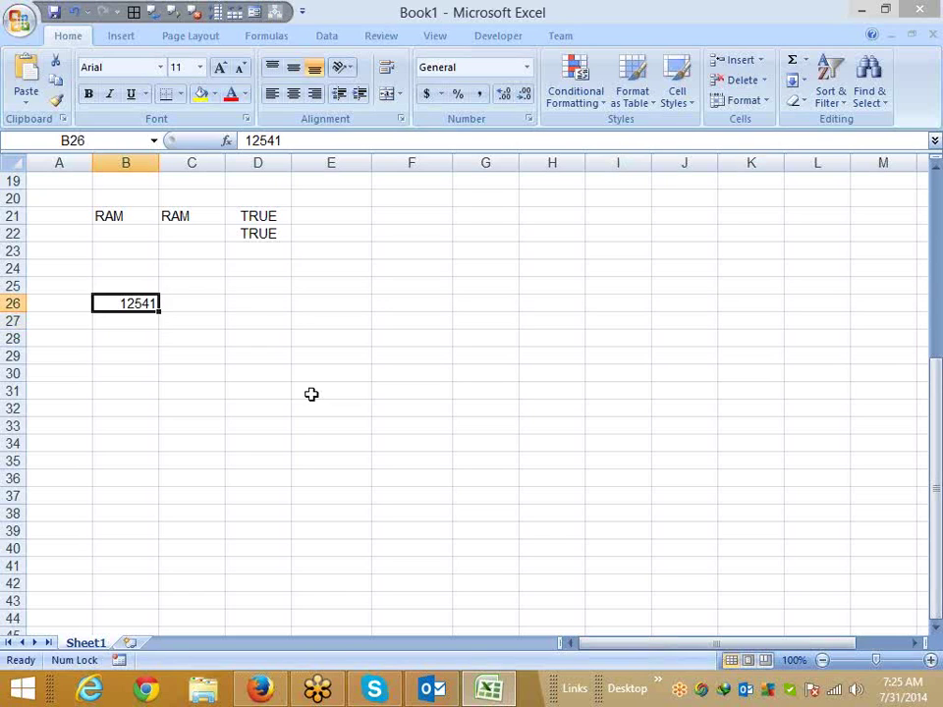
{"action": "left_click", "coordinate": [458, 95]}
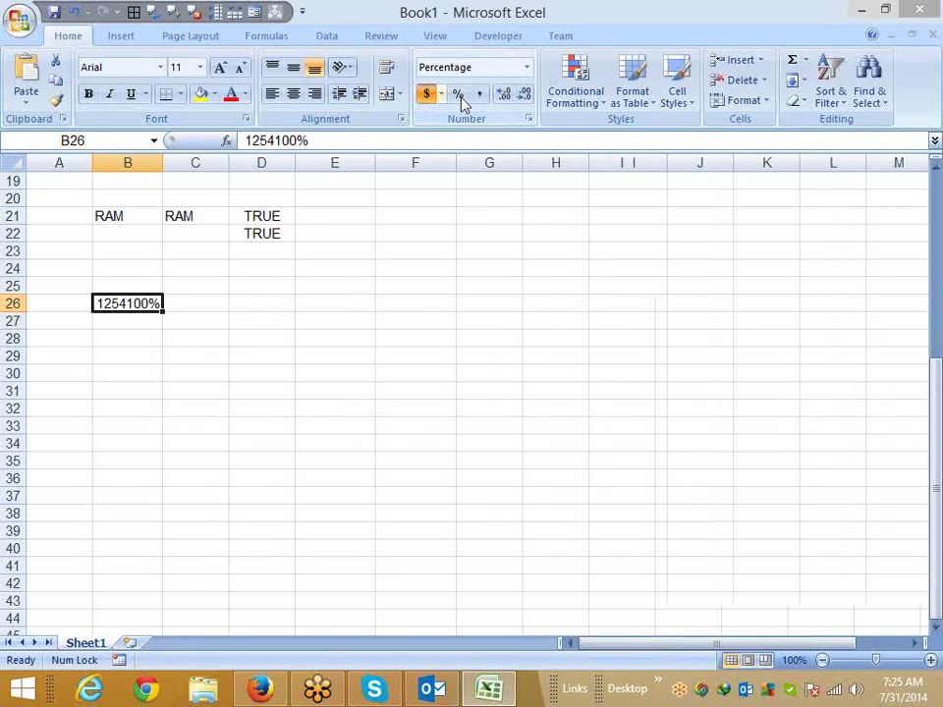
{"action": "left_click", "coordinate": [473, 97]}
{"action": "left_click", "coordinate": [461, 97]}
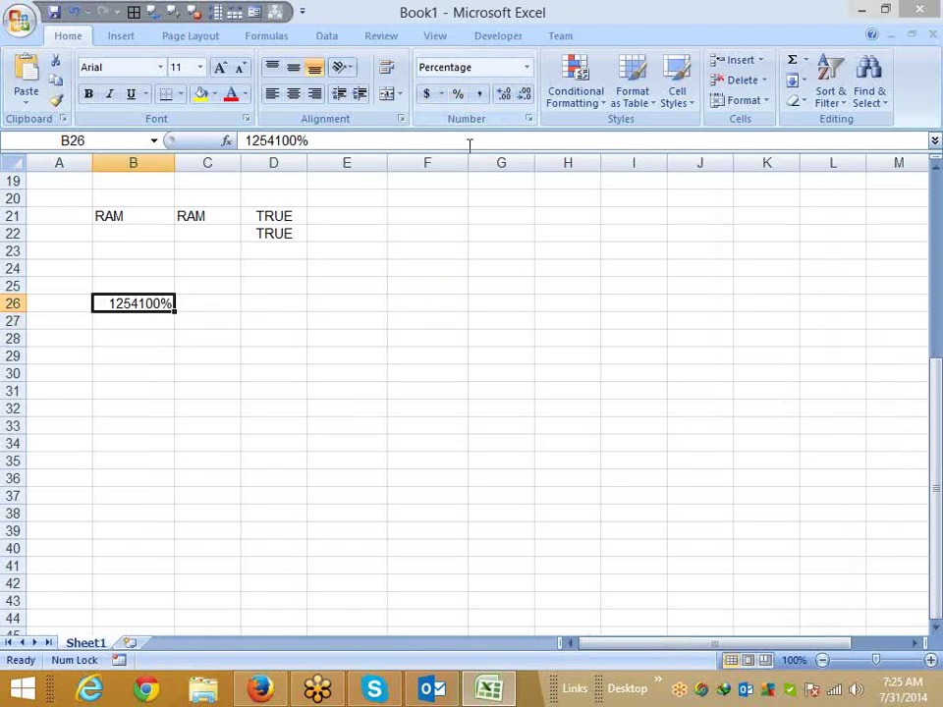
{"action": "key", "text": "ctrl+shift+2"}
{"action": "key", "text": "ctrl+shift+1"}
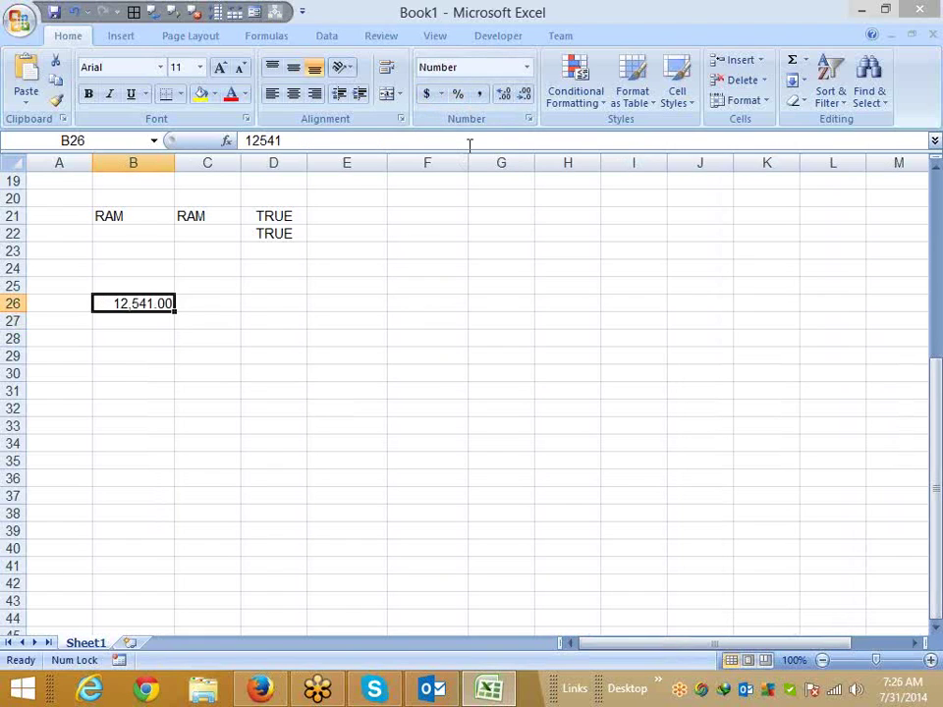
{"action": "key", "text": "ctrl+shift+2"}
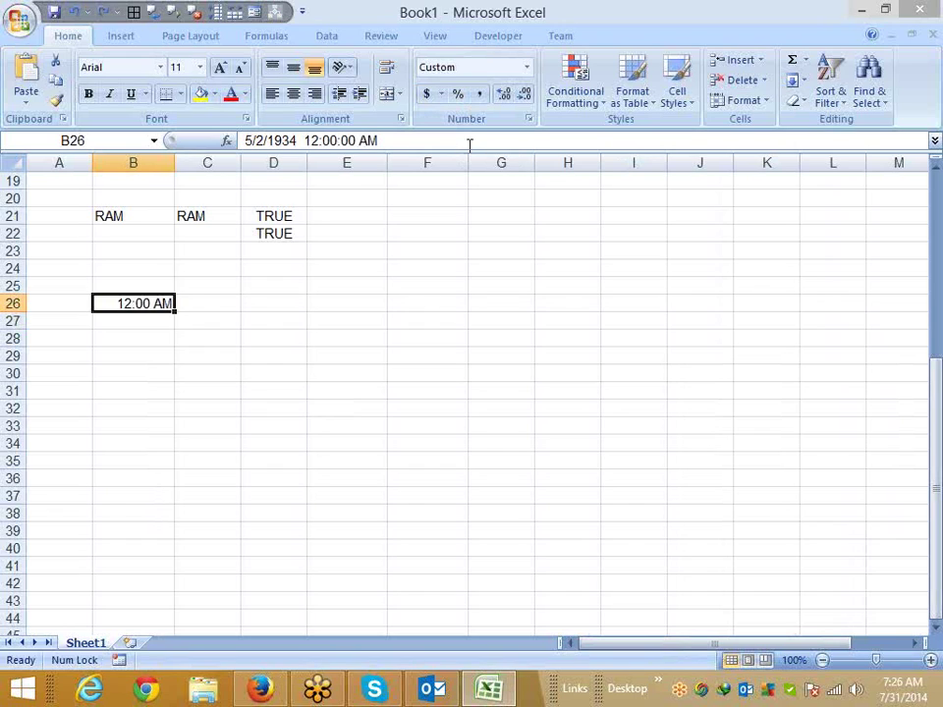
{"action": "key", "text": "Delete"}
{"action": "key", "text": "Right"}
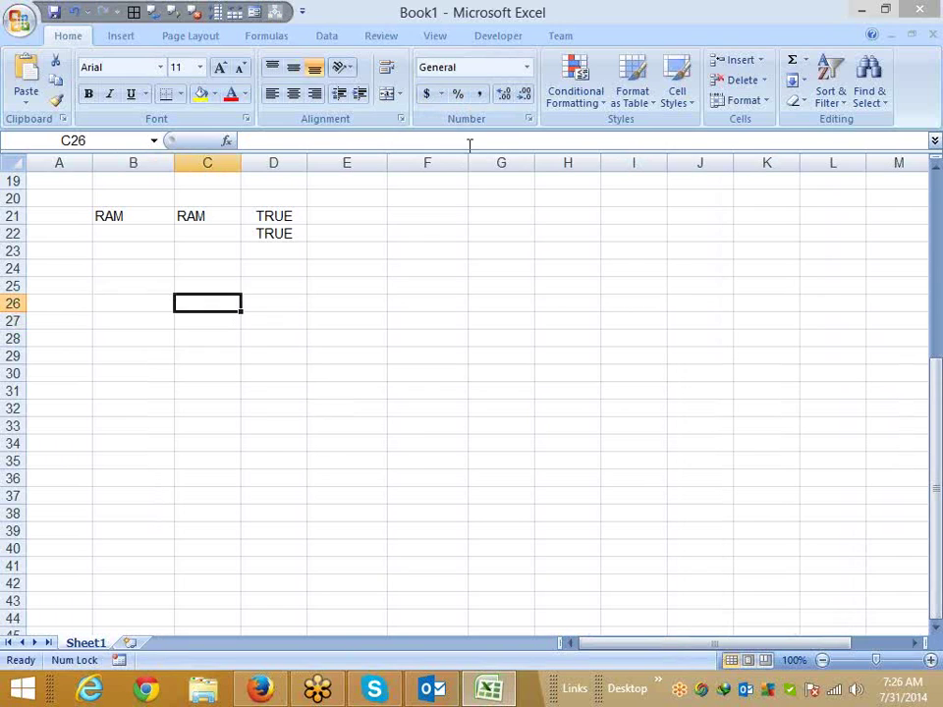
{"action": "type", "text": "="}
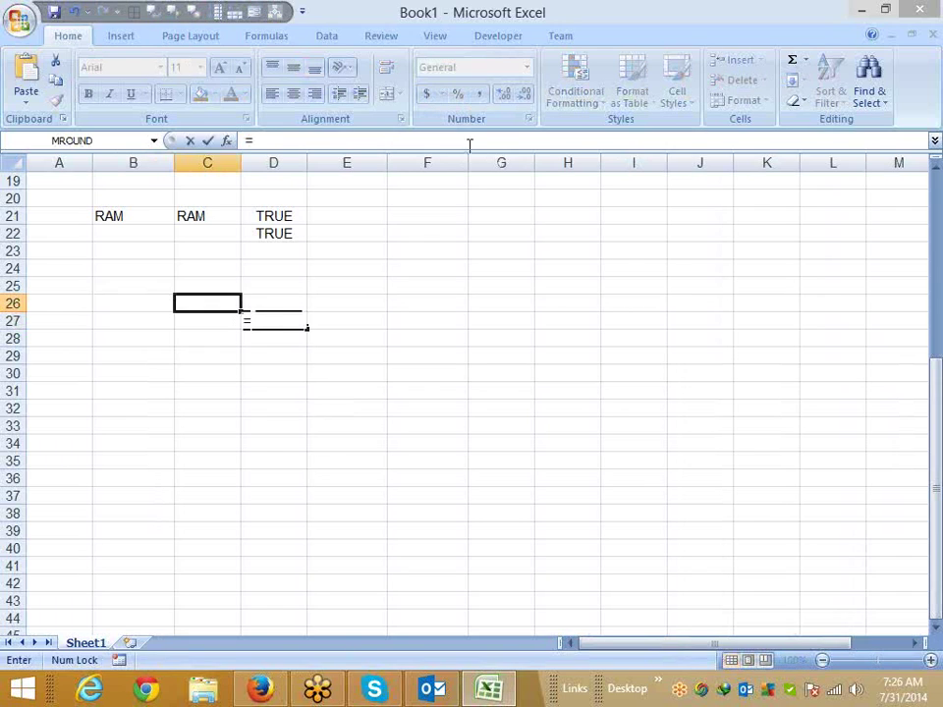
{"action": "type", "text": "do"}
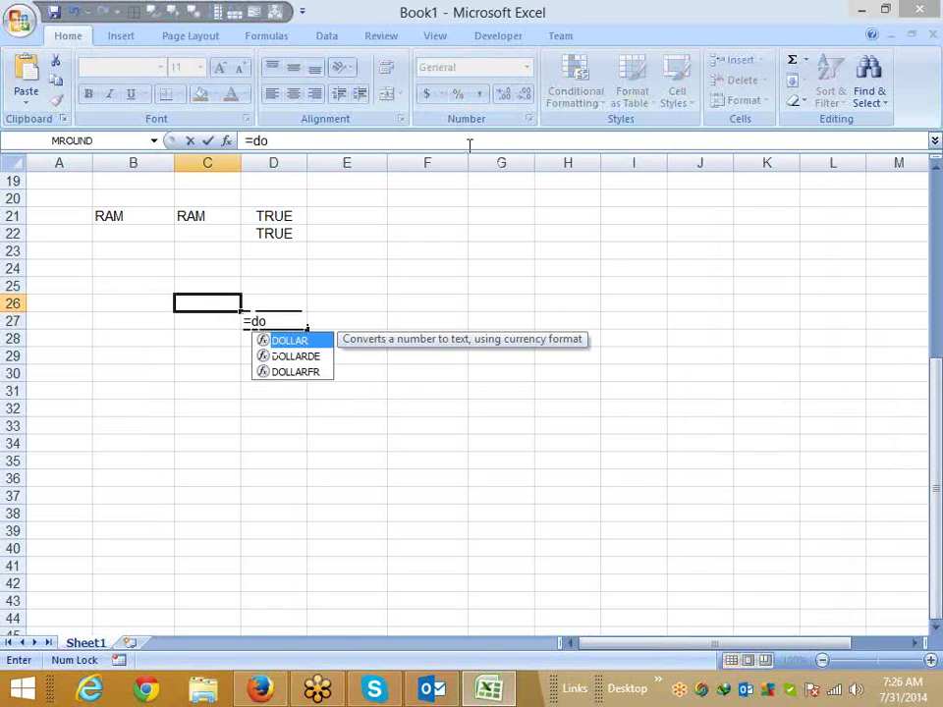
- Enter a DOLLAR formula for 14521 in D27 in Accounting format, then begin =fin in C30
{"action": "key", "text": "Tab"}
{"action": "type", "text": "14,52"}
{"action": "key", "text": "Return"}
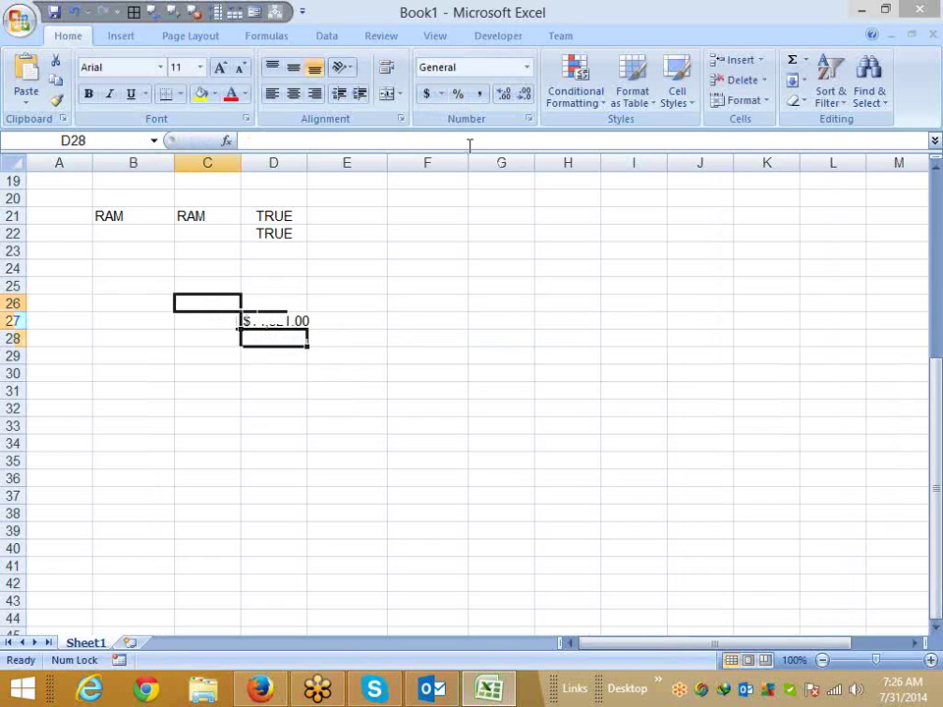
{"action": "key", "text": "Up"}
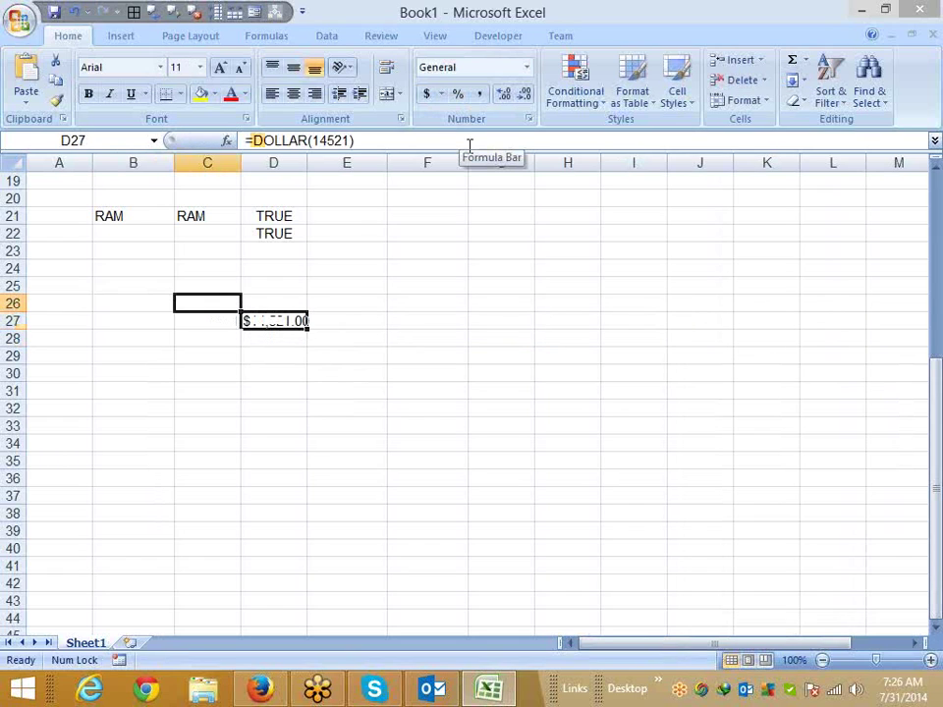
{"action": "left_click", "coordinate": [458, 95]}
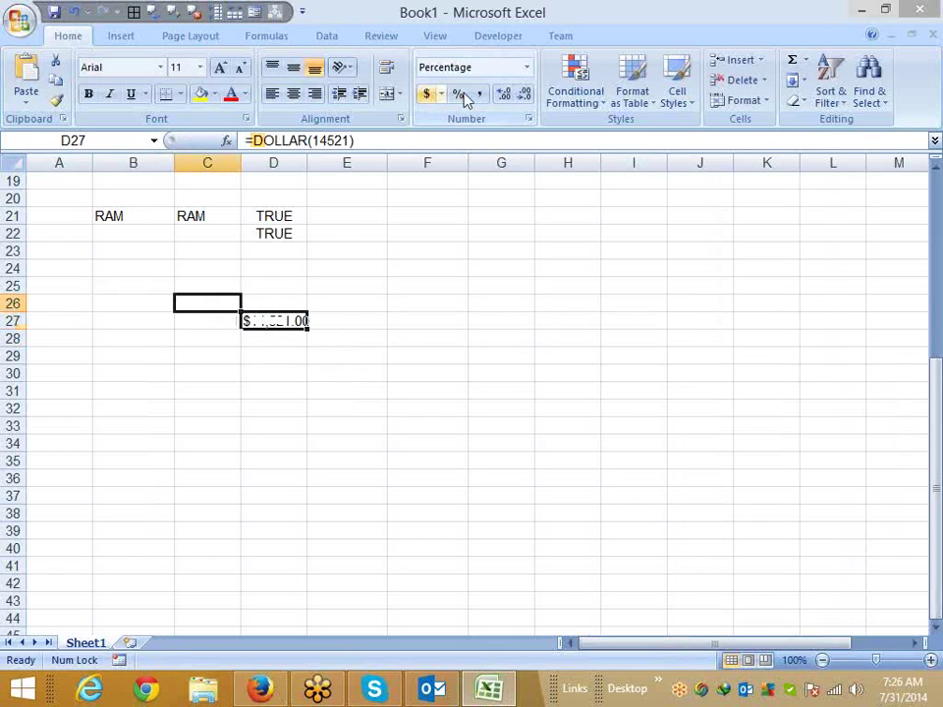
{"action": "left_click", "coordinate": [478, 95]}
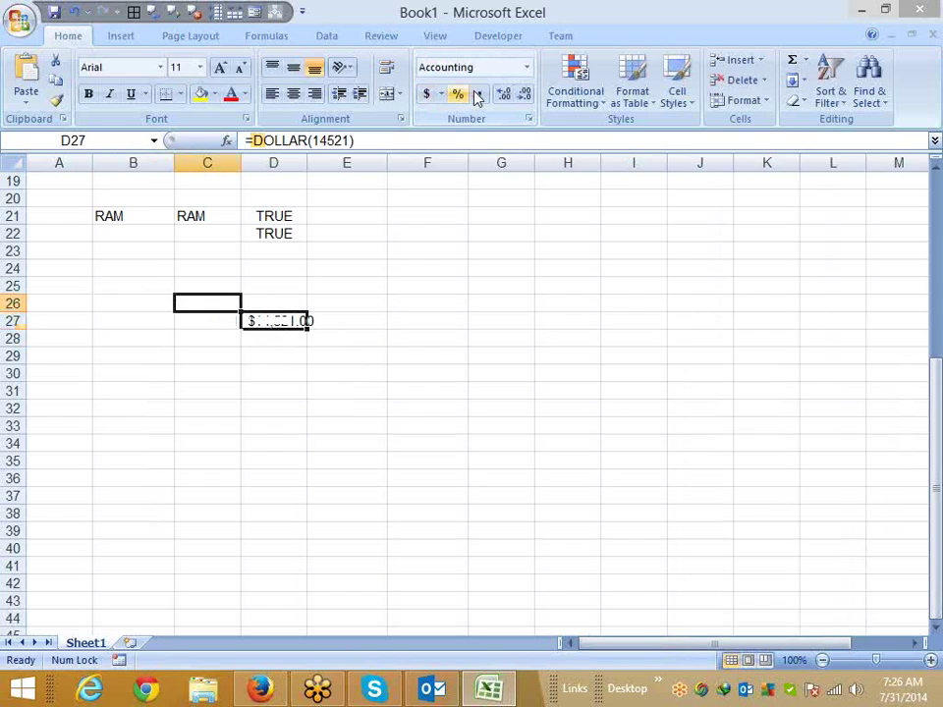
{"action": "left_click", "coordinate": [223, 372]}
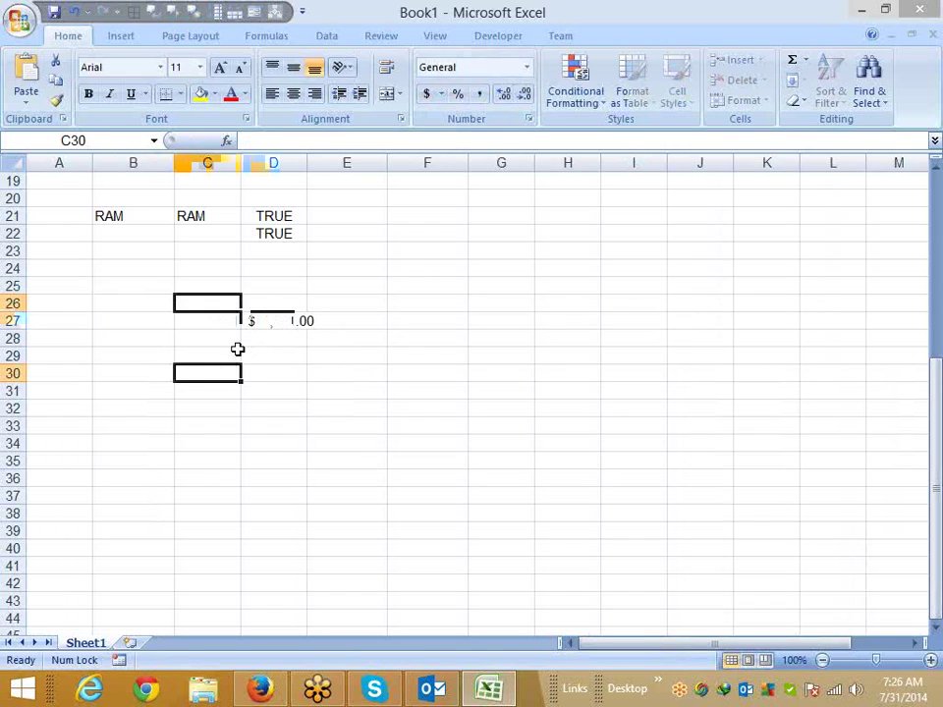
{"action": "type", "text": "=fin"}
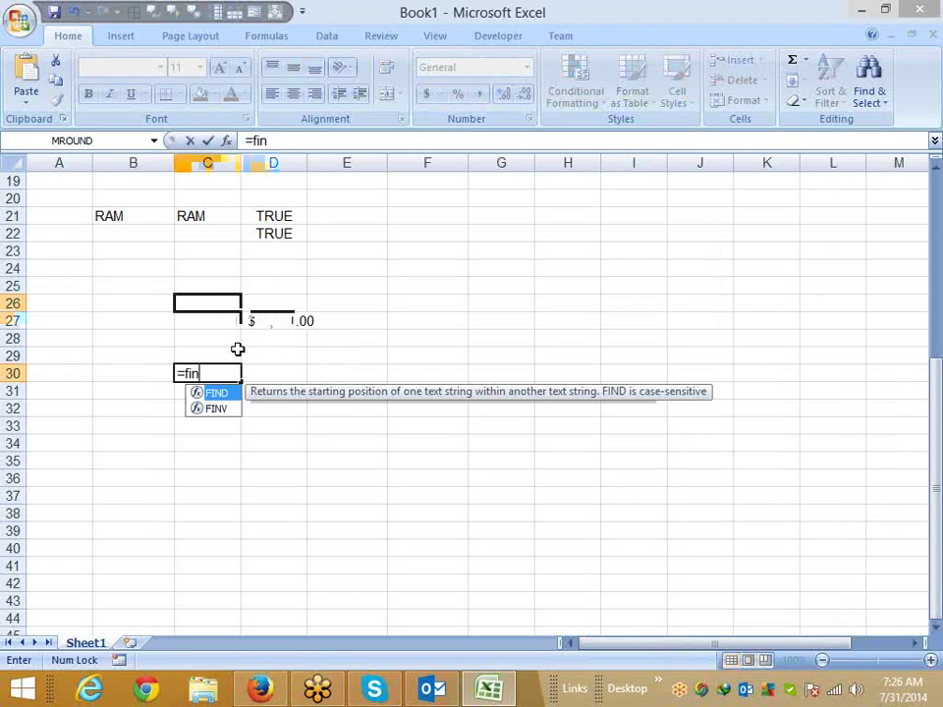
- Enter 1-Jan in E30 and today's date, 7/31/2014, in F30
{"action": "key", "text": "Tab"}
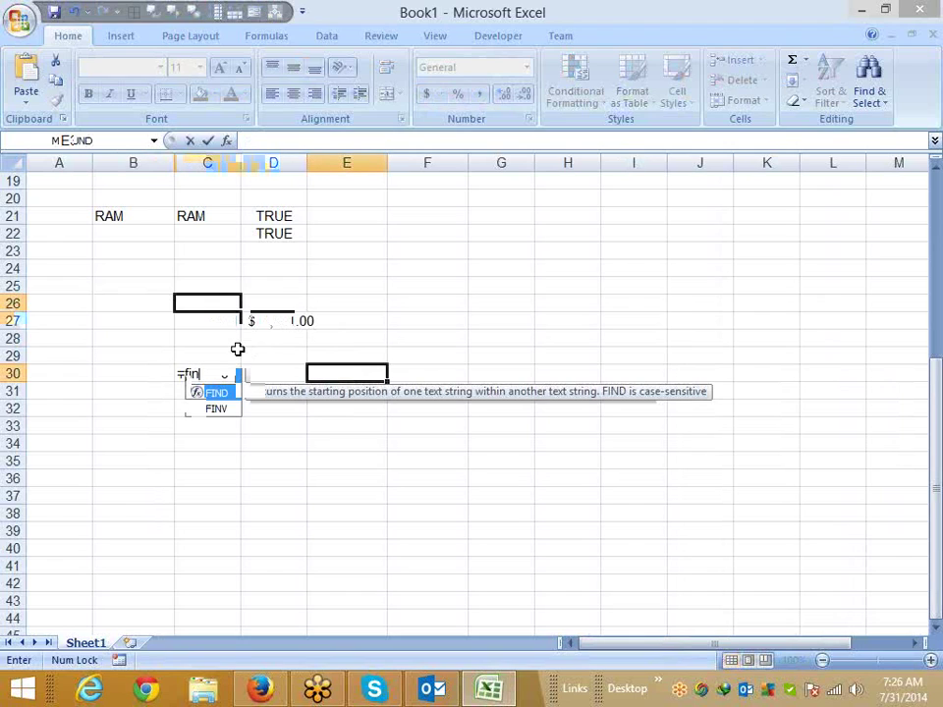
{"action": "type", "text": "1/201"}
{"action": "key", "text": "Tab"}
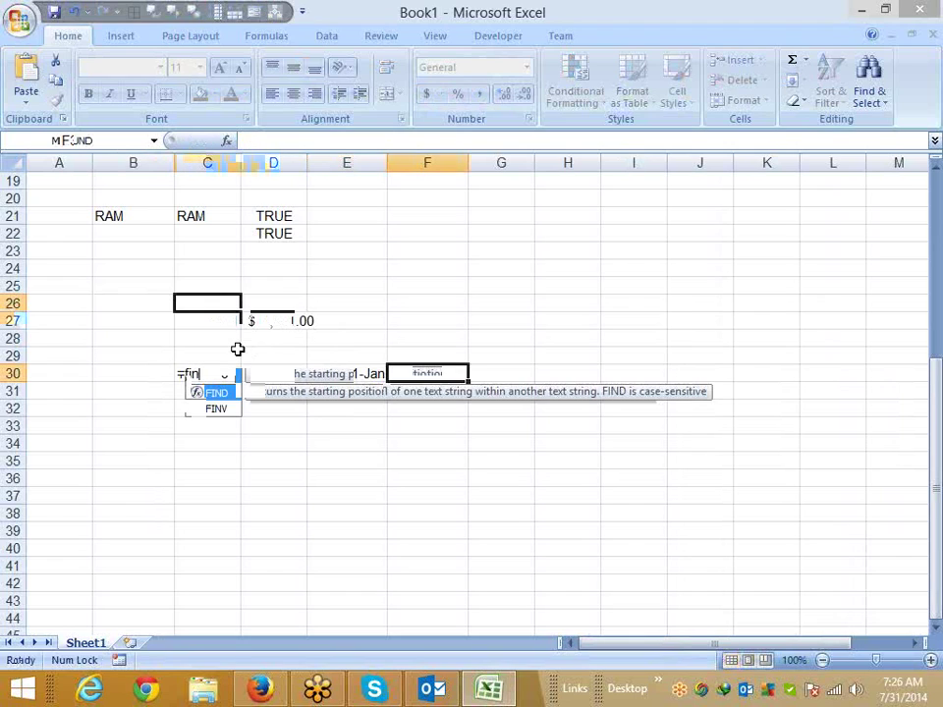
{"action": "key", "text": "ctrl+semicolon"}
{"action": "key", "text": "Tab"}
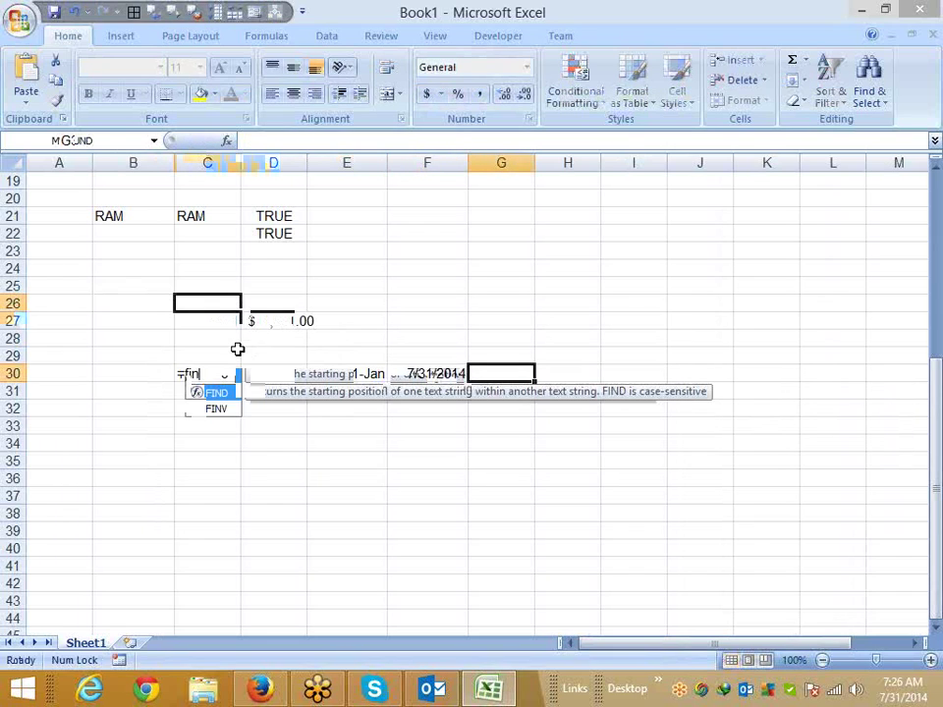
- Compute =F30-E30 in G30, try a date format on it, then clear G30
{"action": "type", "text": "=F30-E30"}
{"action": "key", "text": "Return"}
{"action": "key", "text": "Up"}
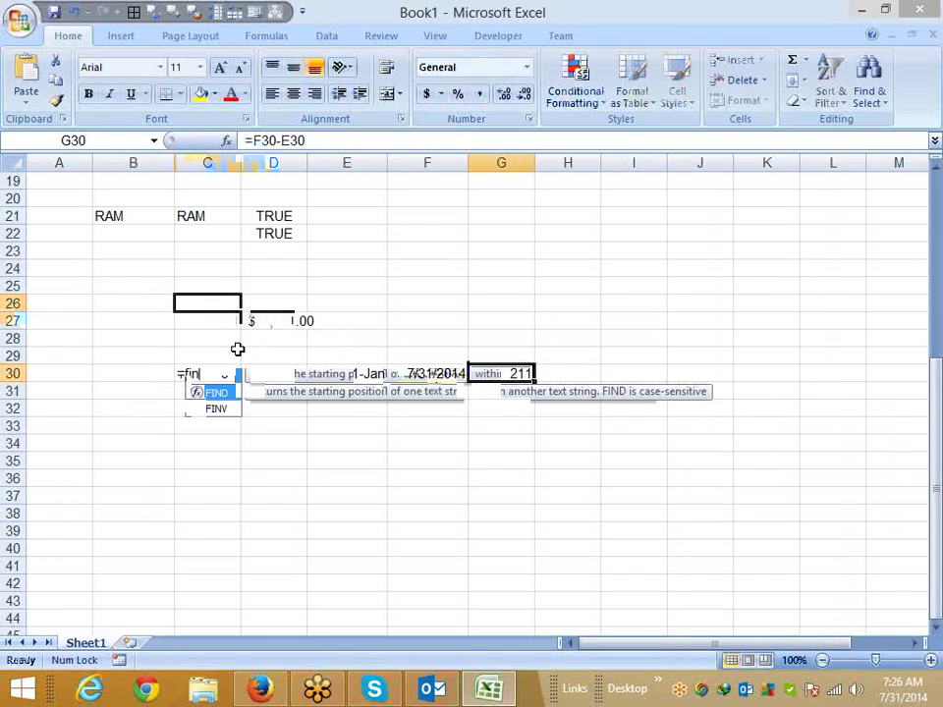
{"action": "key", "text": "ctrl+shift+3"}
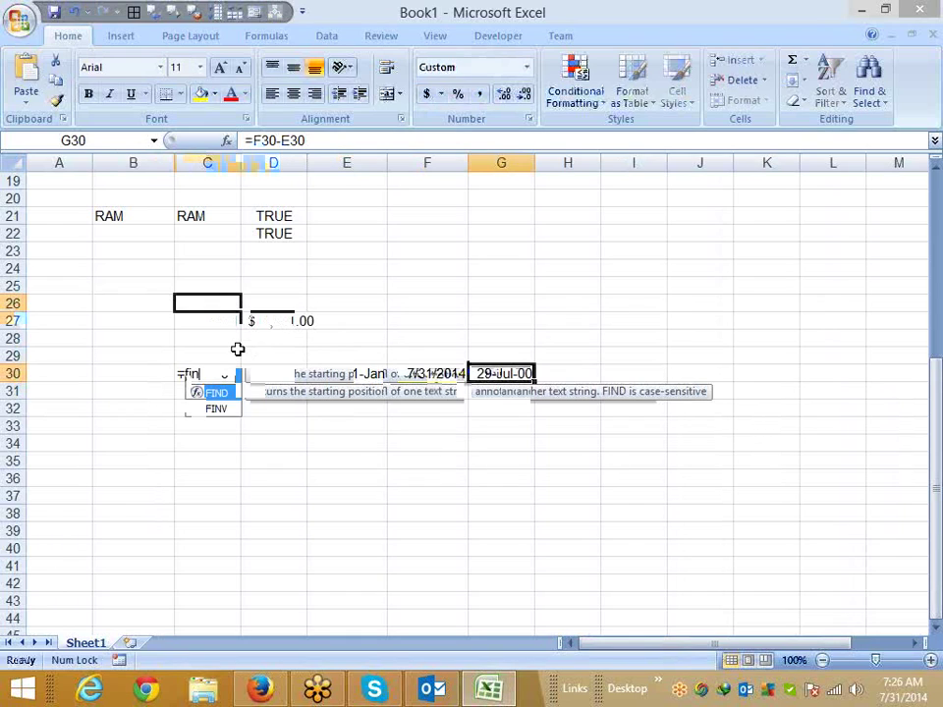
{"action": "key", "text": "Delete"}
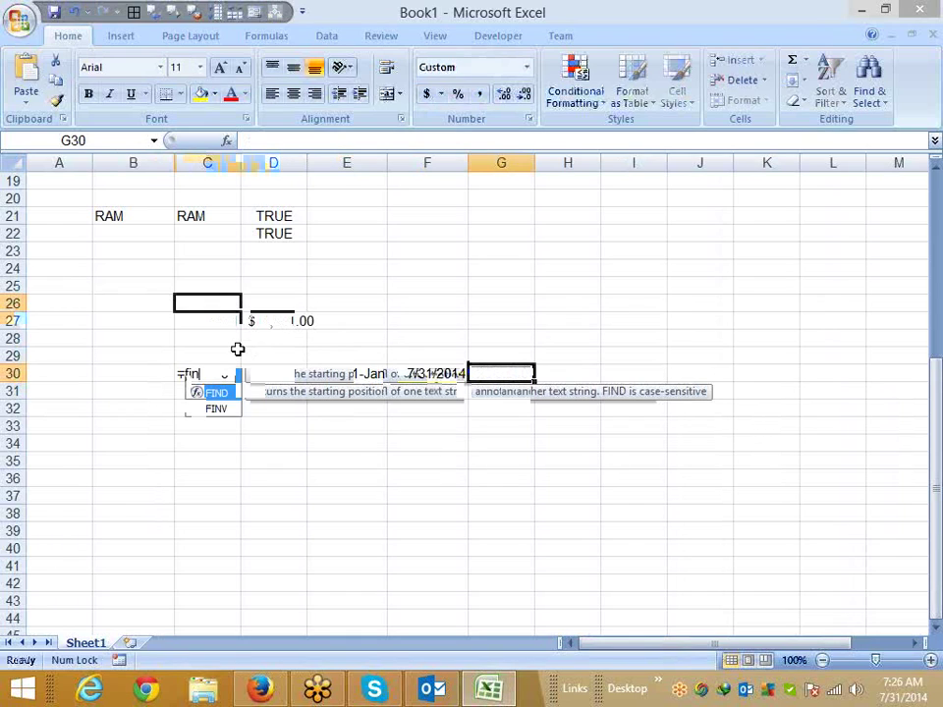
- Start a FIXED formula in G30 using F30 as its number
{"action": "type", "text": "=fi"}
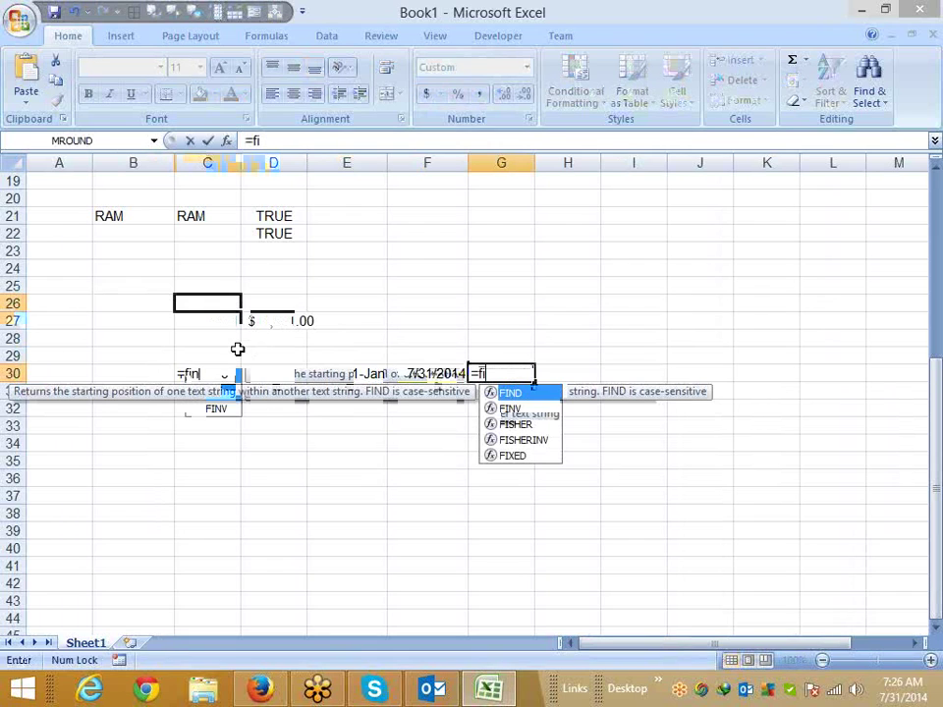
{"action": "key", "text": "Down"}
{"action": "key", "text": "Down"}
{"action": "key", "text": "Down"}
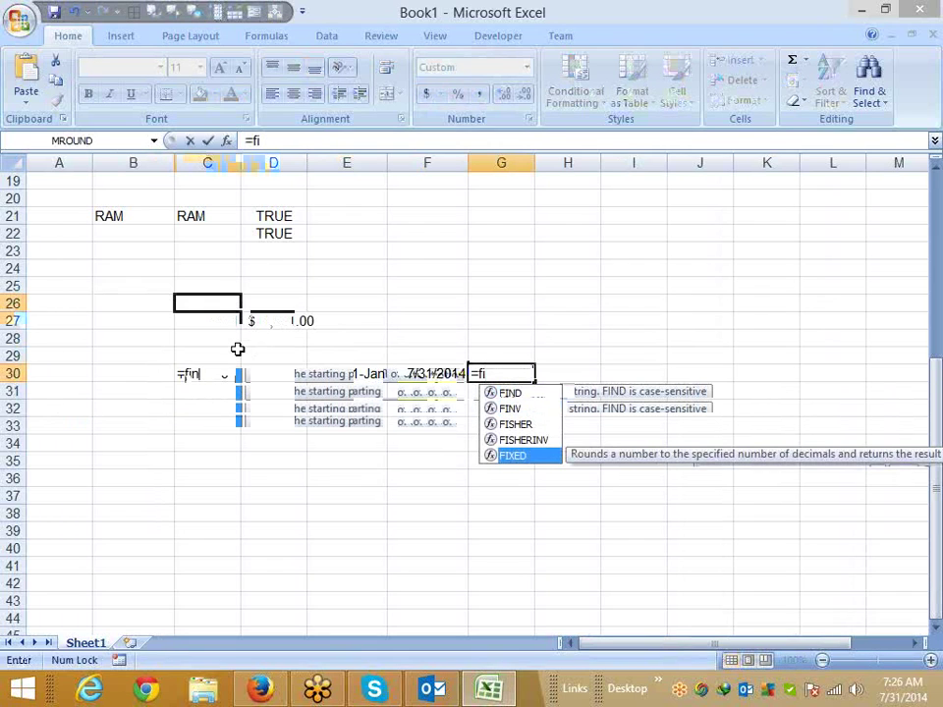
{"action": "key", "text": "Tab"}
{"action": "key", "text": "Left"}
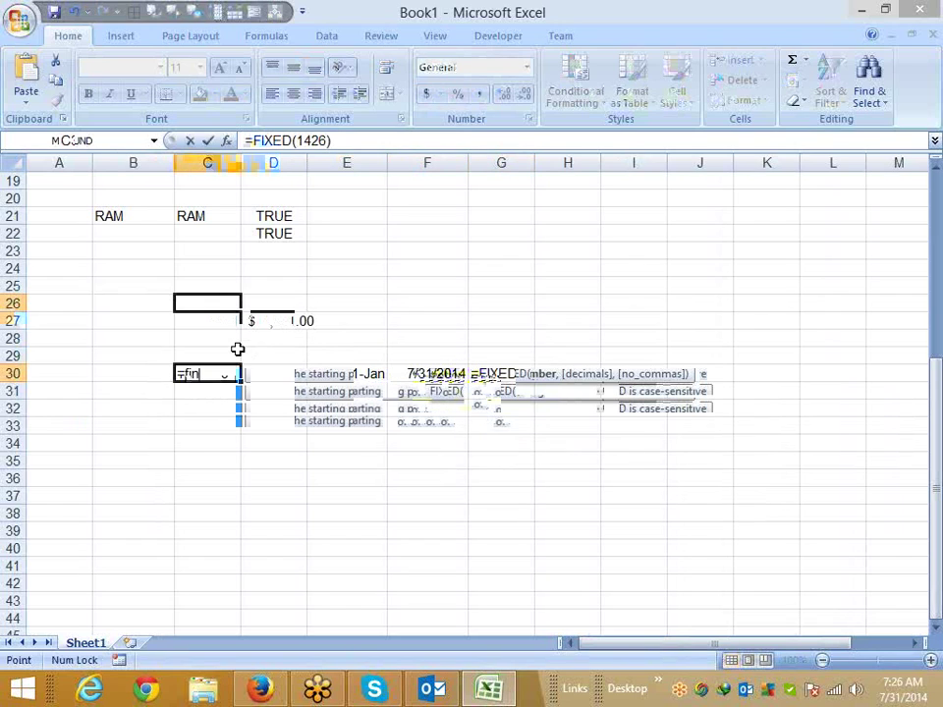
{"action": "key", "text": "Down"}
{"action": "key", "text": "Down"}
{"action": "key", "text": "Down"}
{"action": "key", "text": "Down"}
{"action": "key", "text": "Down"}
{"action": "key", "text": "Down"}
{"action": "key", "text": "Down"}
{"action": "key", "text": "Down"}
{"action": "key", "text": "Down"}
{"action": "key", "text": "Down"}
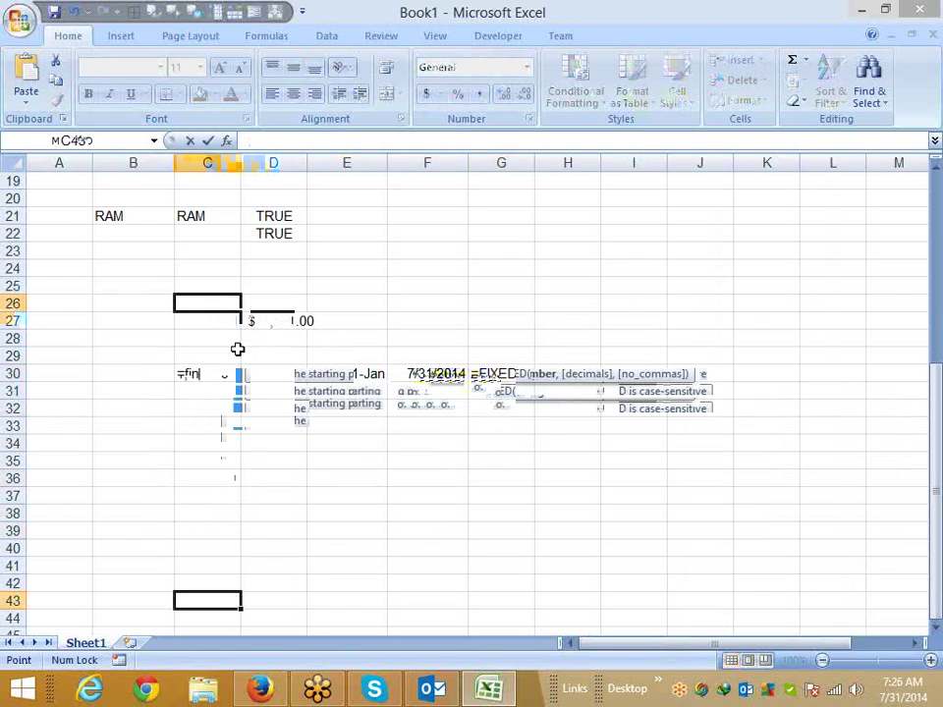
{"action": "key", "text": "Down"}
{"action": "key", "text": "Down"}
{"action": "key", "text": "Down"}
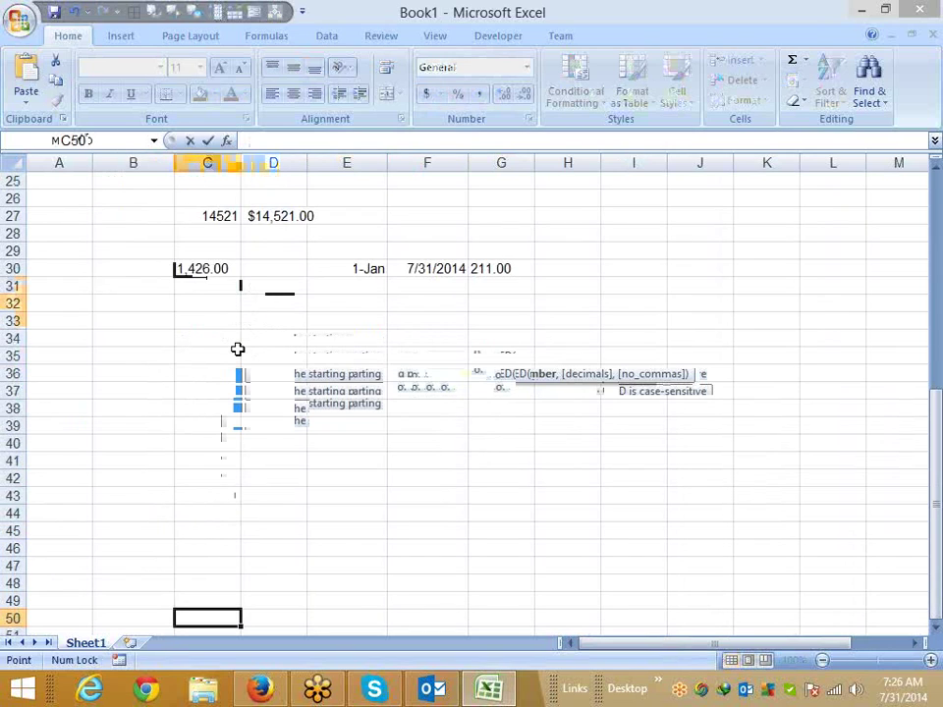
{"action": "left_click", "coordinate": [209, 351]}
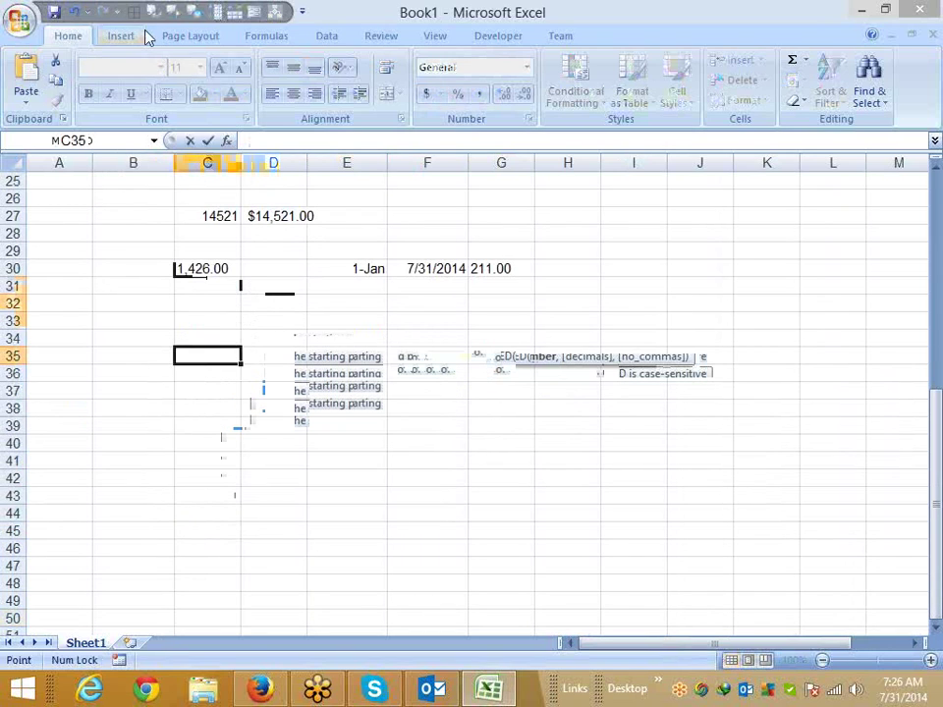
{"action": "left_click", "coordinate": [278, 36]}
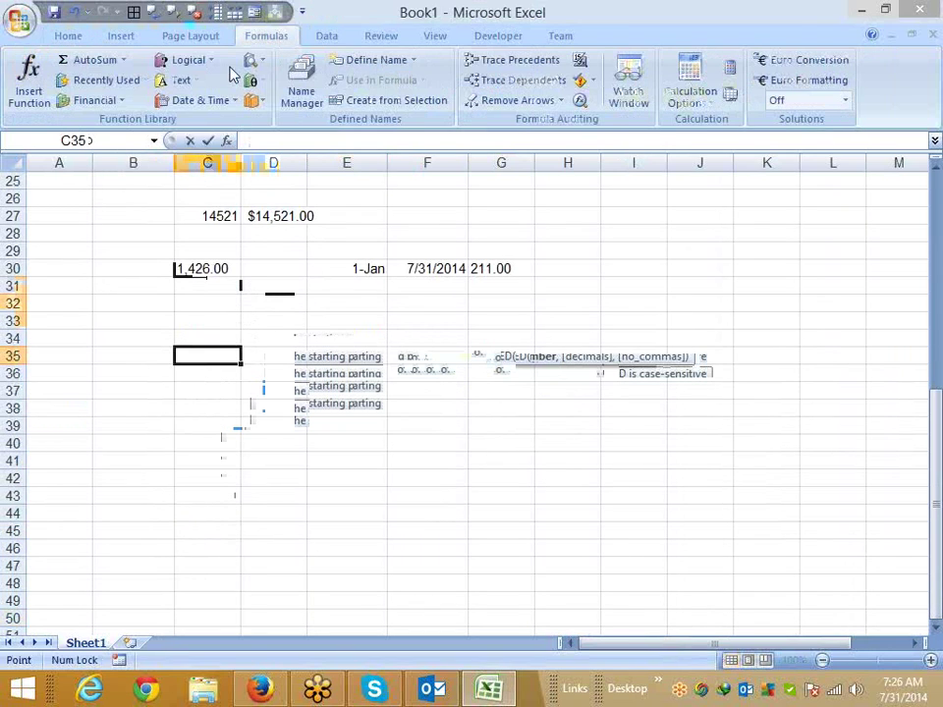
{"action": "left_click", "coordinate": [182, 80]}
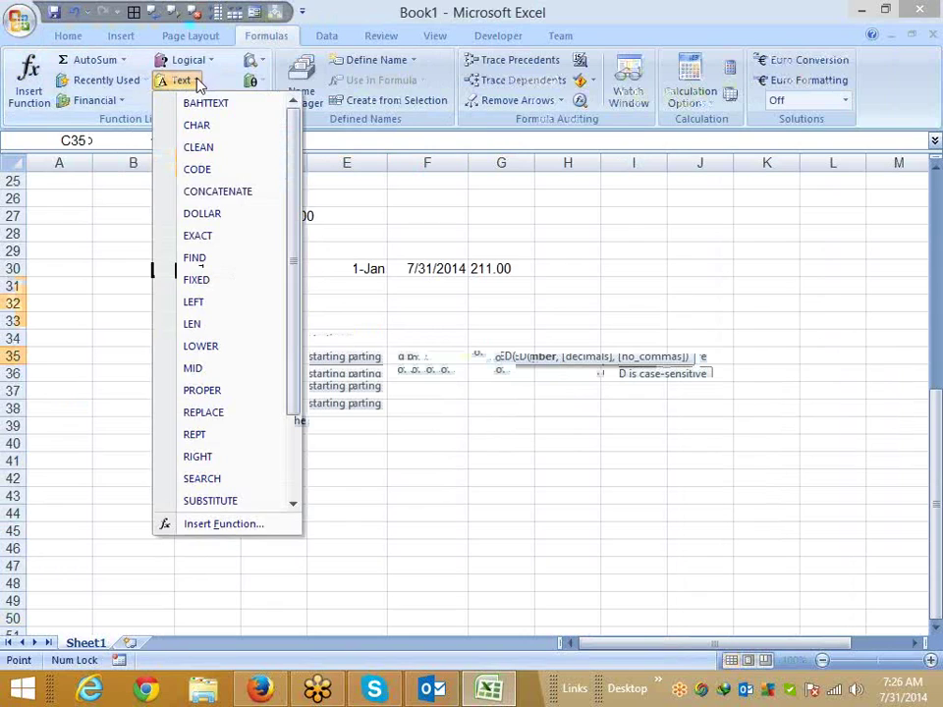
{"action": "left_click", "coordinate": [440, 408]}
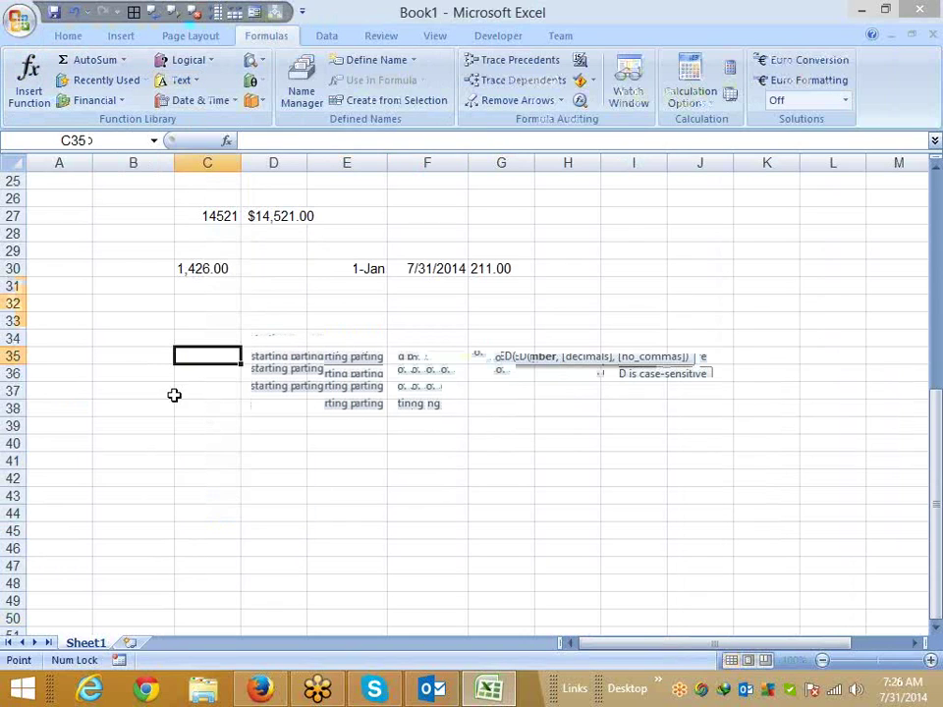
{"action": "left_click", "coordinate": [107, 325]}
{"action": "left_click", "coordinate": [496, 265]}
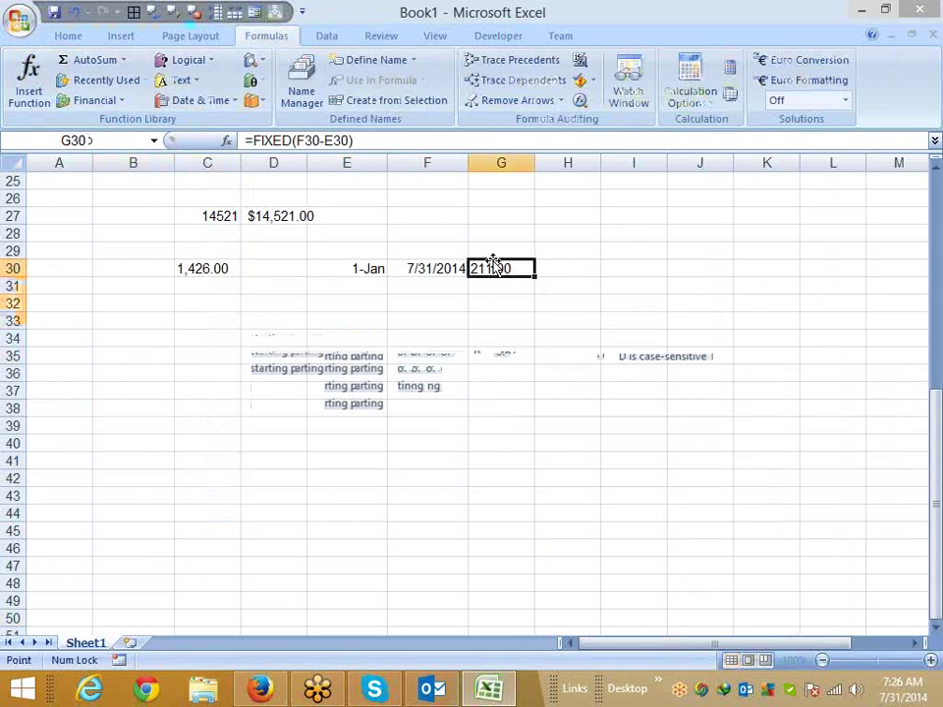
{"action": "left_click", "coordinate": [206, 271]}
{"action": "double_click", "coordinate": [206, 270]}
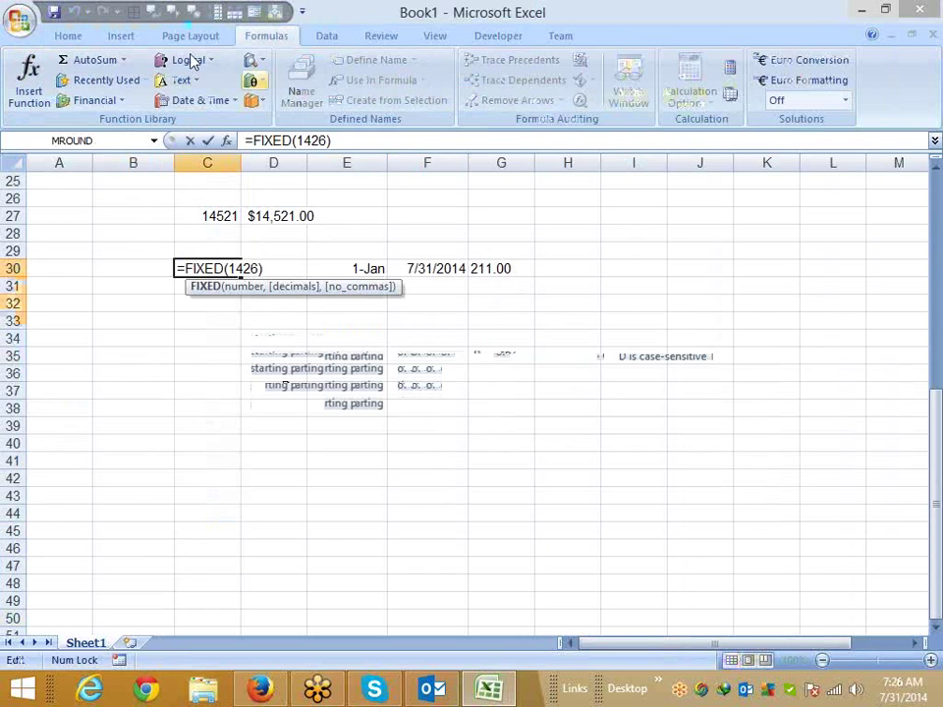
{"action": "scroll", "coordinate": [193, 61], "scroll_direction": "up", "scroll_amount": 3}
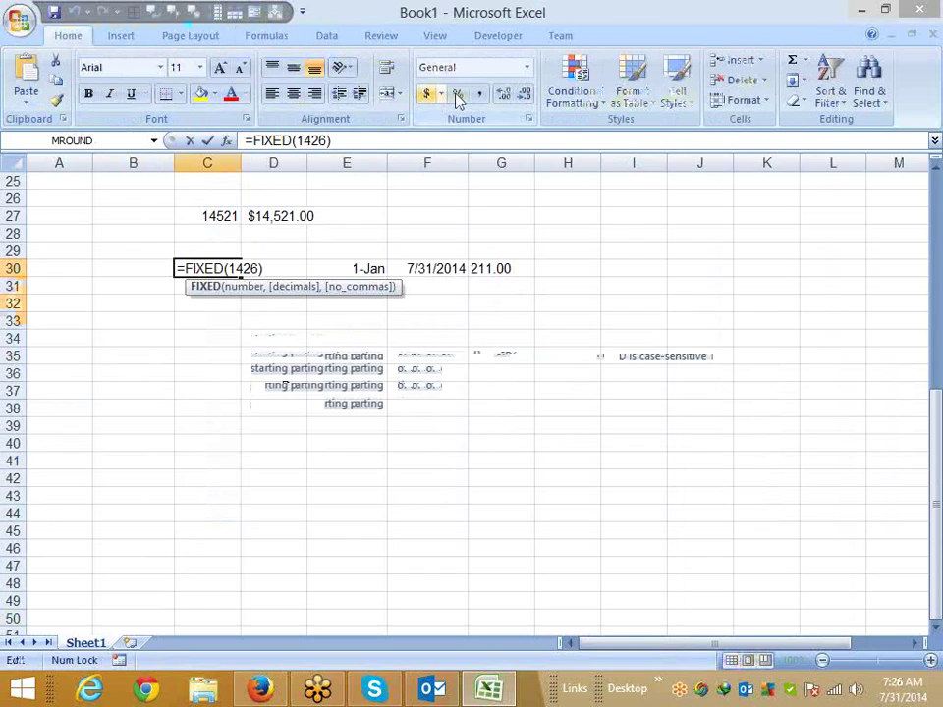
{"action": "left_click", "coordinate": [458, 98]}
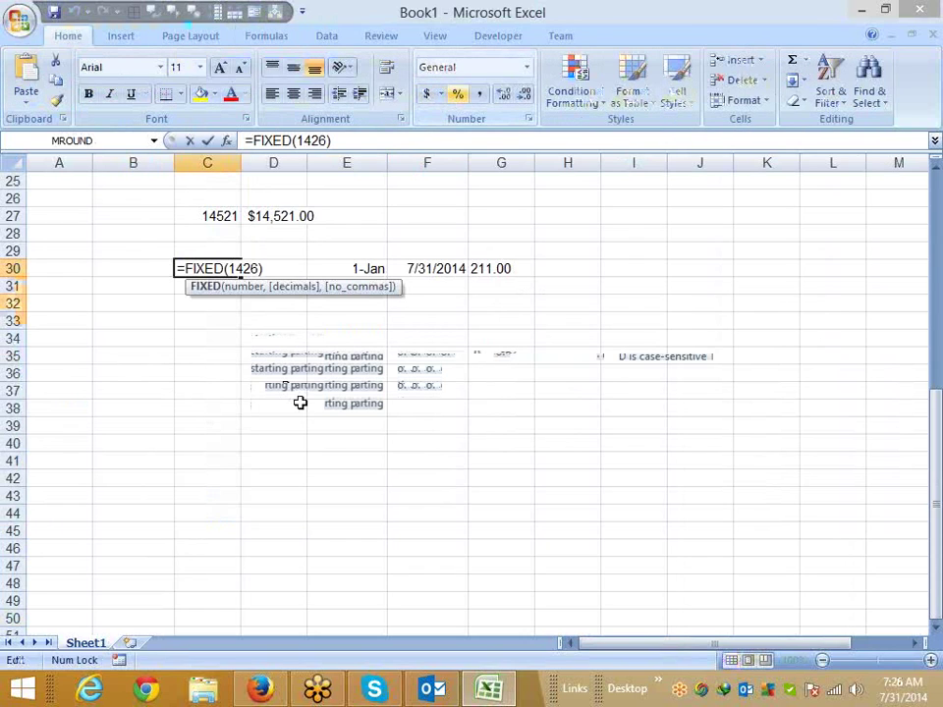
{"action": "left_click", "coordinate": [168, 355]}
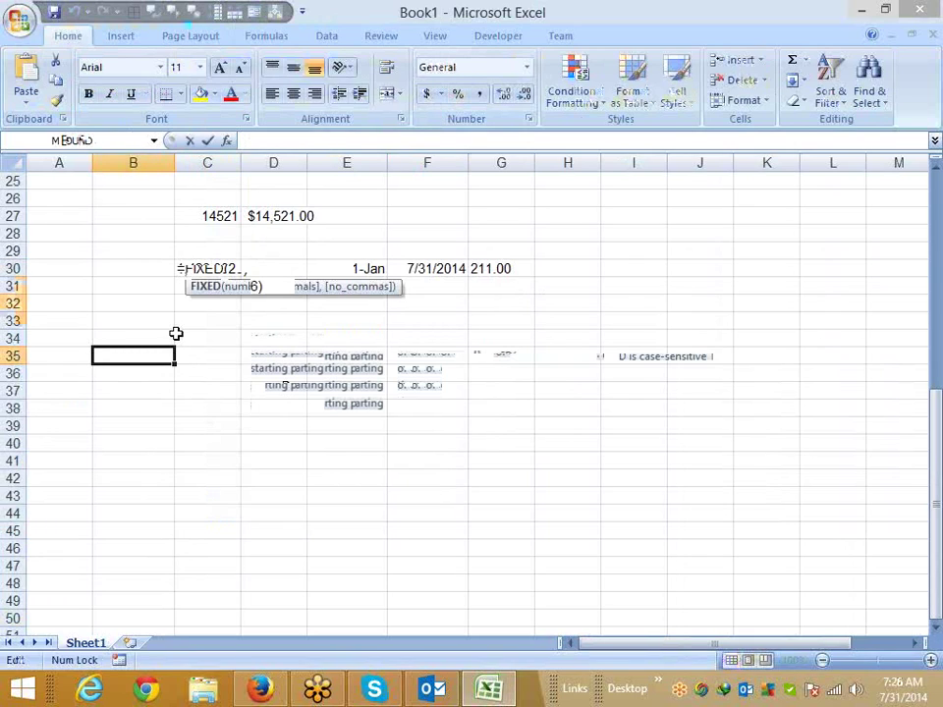
{"action": "type", "text": "sujeet"}
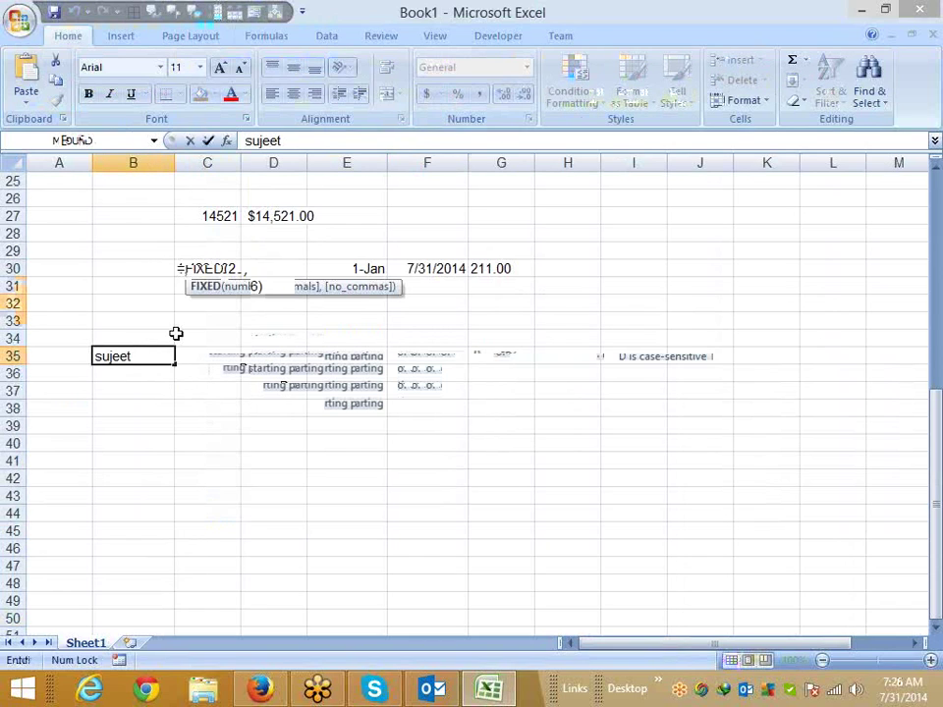
{"action": "type", "text": " kumar"}
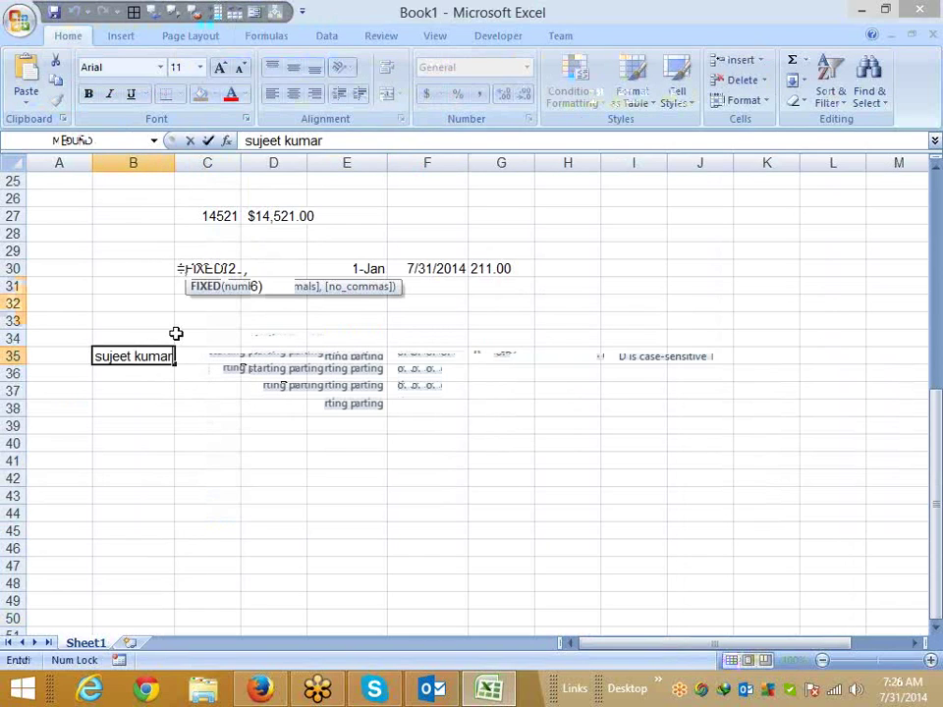
{"action": "key", "text": "Return"}
{"action": "key", "text": "Up"}
{"action": "key", "text": "Right"}
{"action": "type", "text": "="}
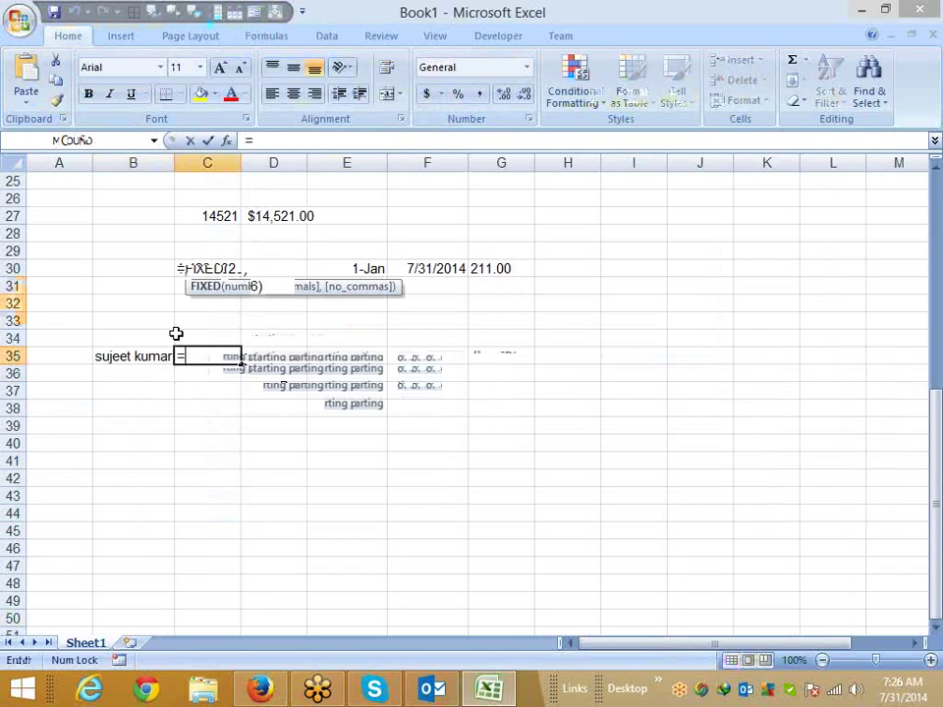
{"action": "type", "text": "upper(b35)"}
{"action": "key", "text": "Return"}
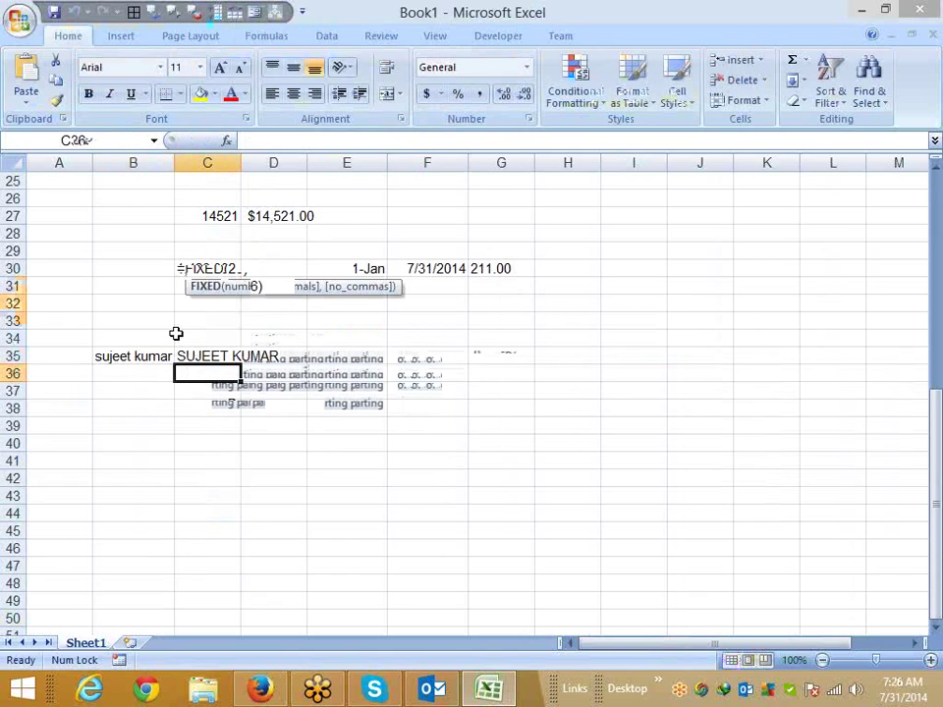
- Enter =LOWER(B35) in C36 and begin typing =pro in the next cell
{"action": "type", "text": "="}
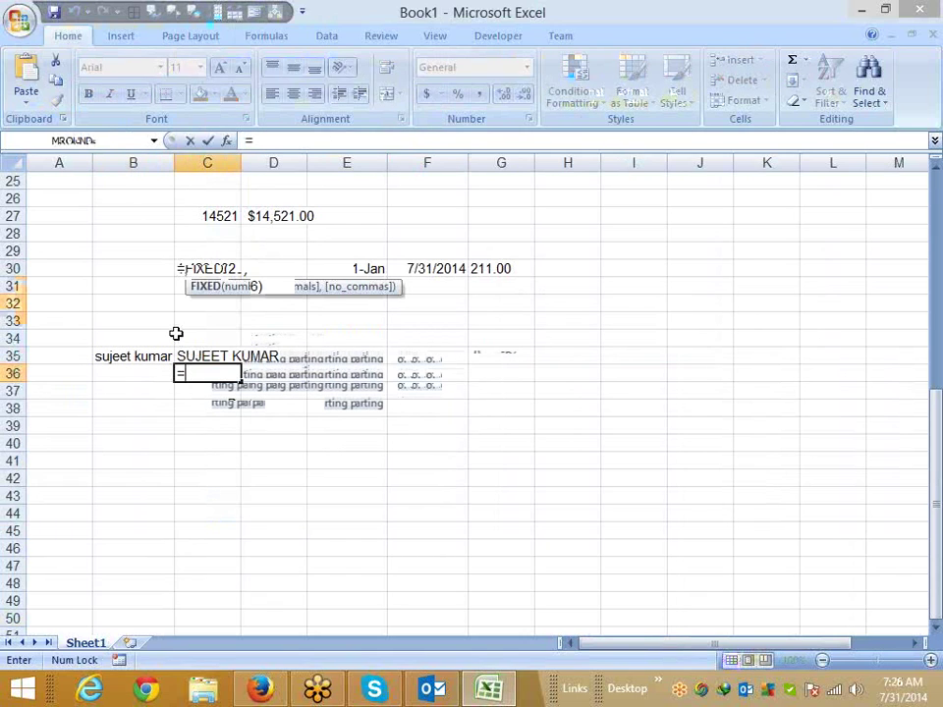
{"action": "type", "text": "lo"}
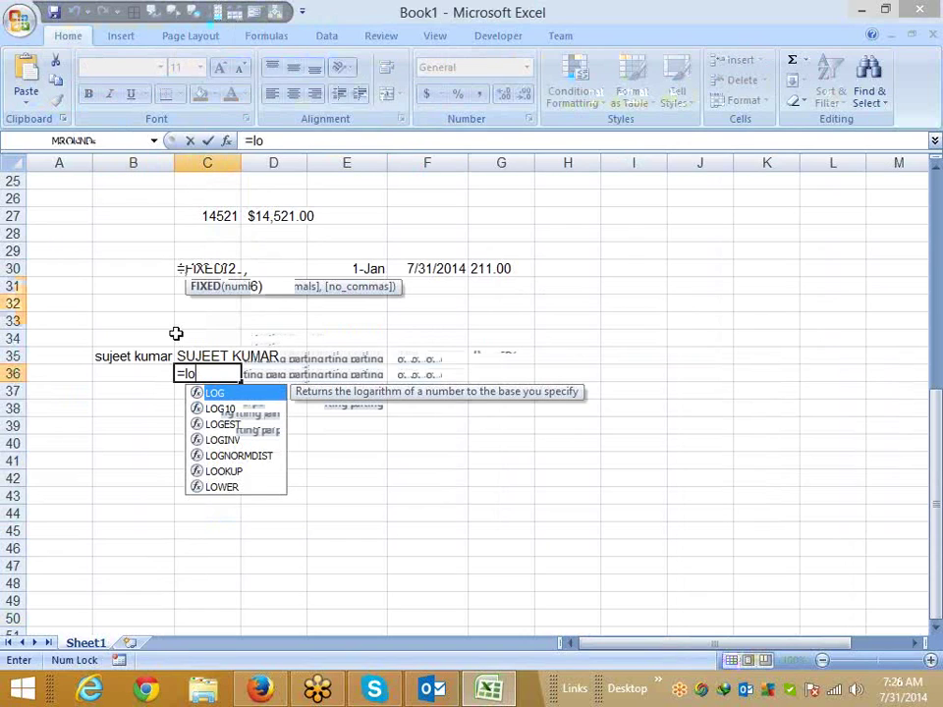
{"action": "type", "text": "wer(b35"}
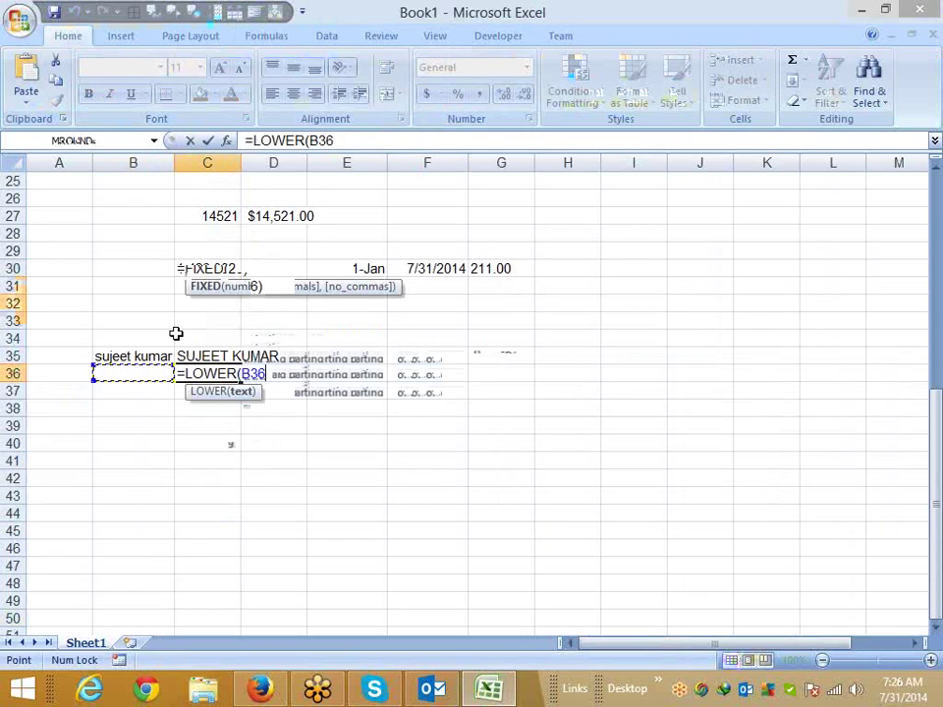
{"action": "key", "text": "Return"}
{"action": "type", "text": "="}
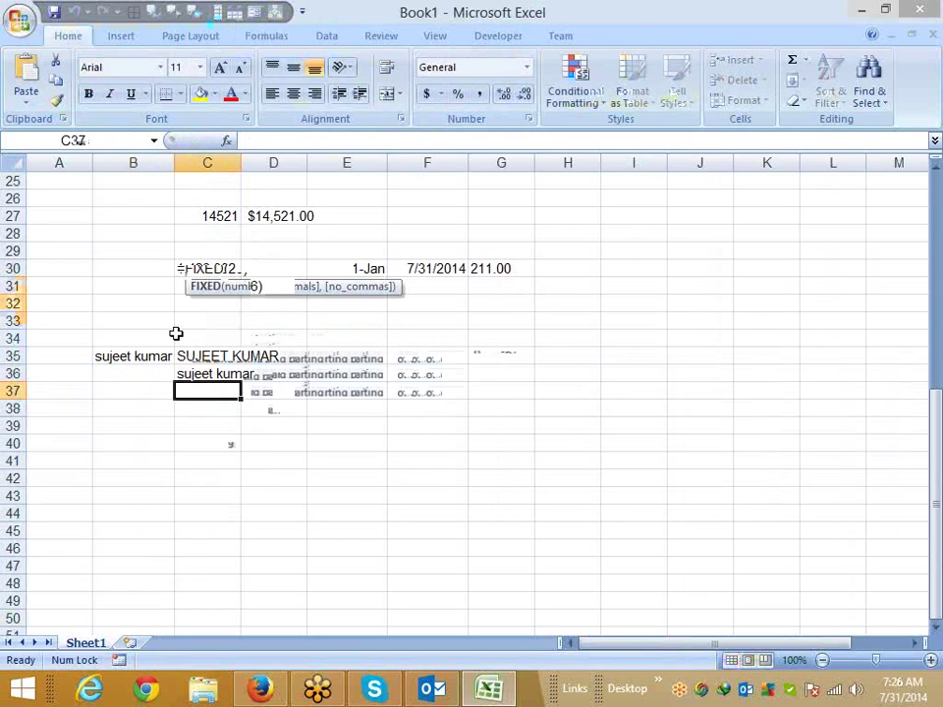
{"action": "type", "text": "pr"}
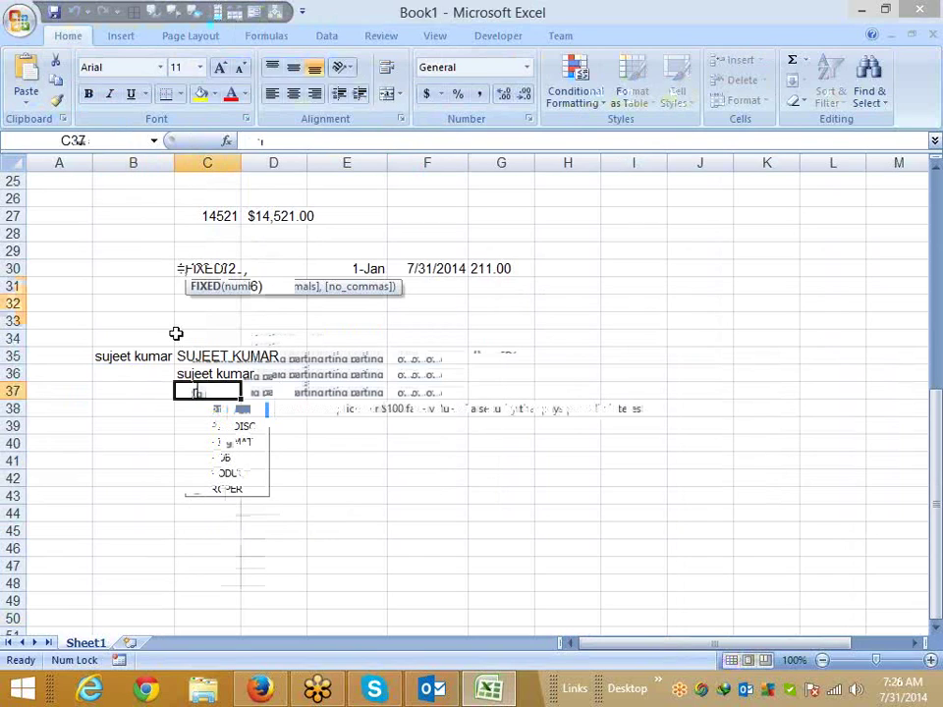
{"action": "type", "text": "o"}
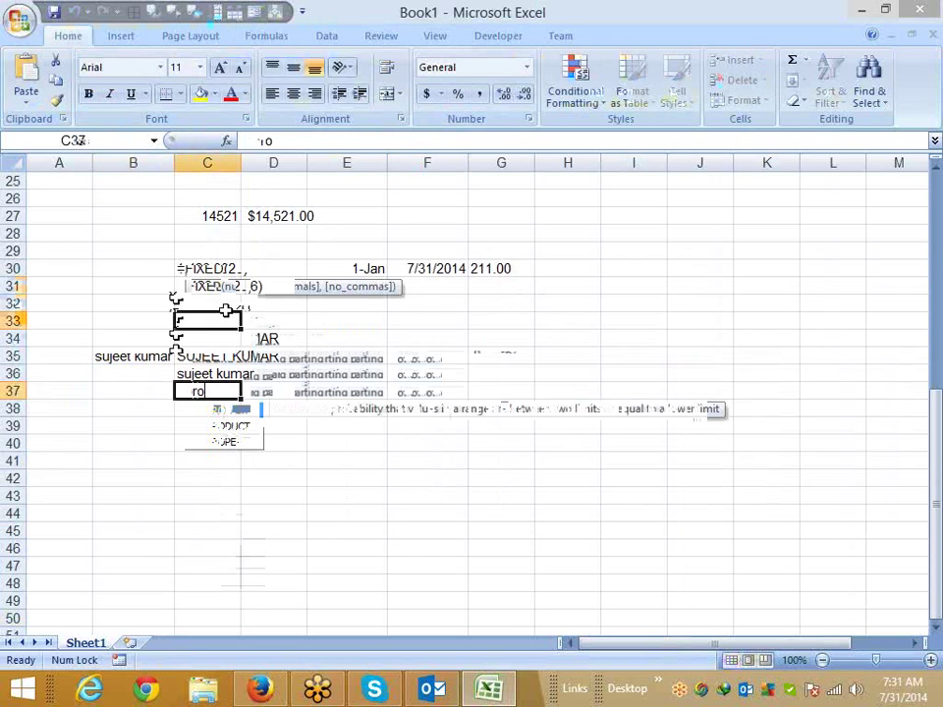
{"action": "left_click", "coordinate": [173, 320]}
{"action": "type", "text": "su"}
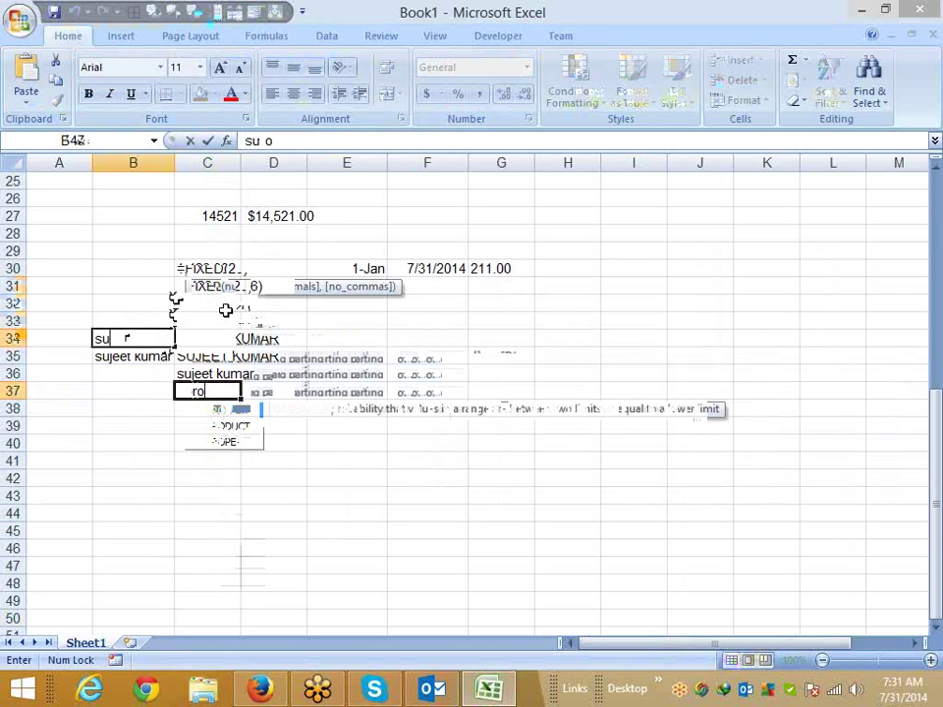
{"action": "type", "text": "jeet"}
{"action": "type", "text": " kumar"}
{"action": "key", "text": "Return"}
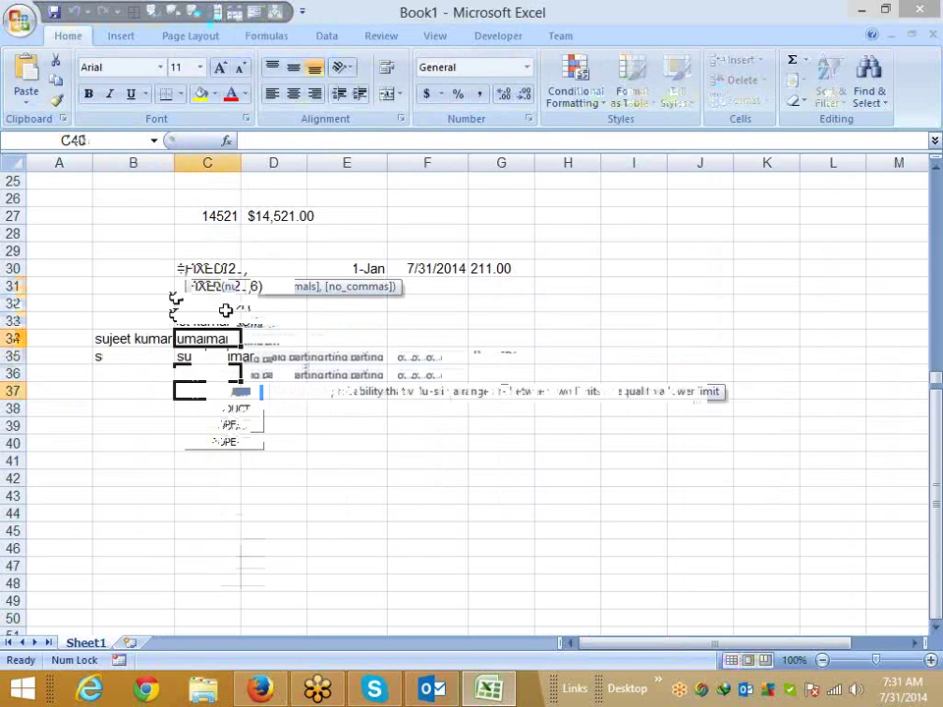
{"action": "type", "text": "=l"}
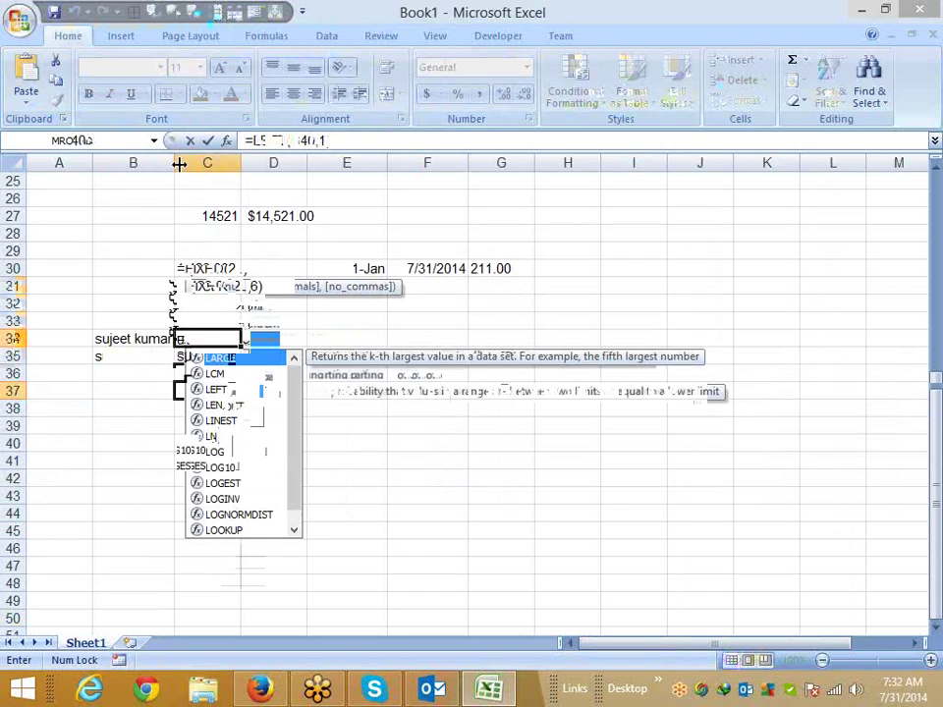
{"action": "left_click_drag", "start_coordinate": [178, 163], "coordinate": [184, 163]}
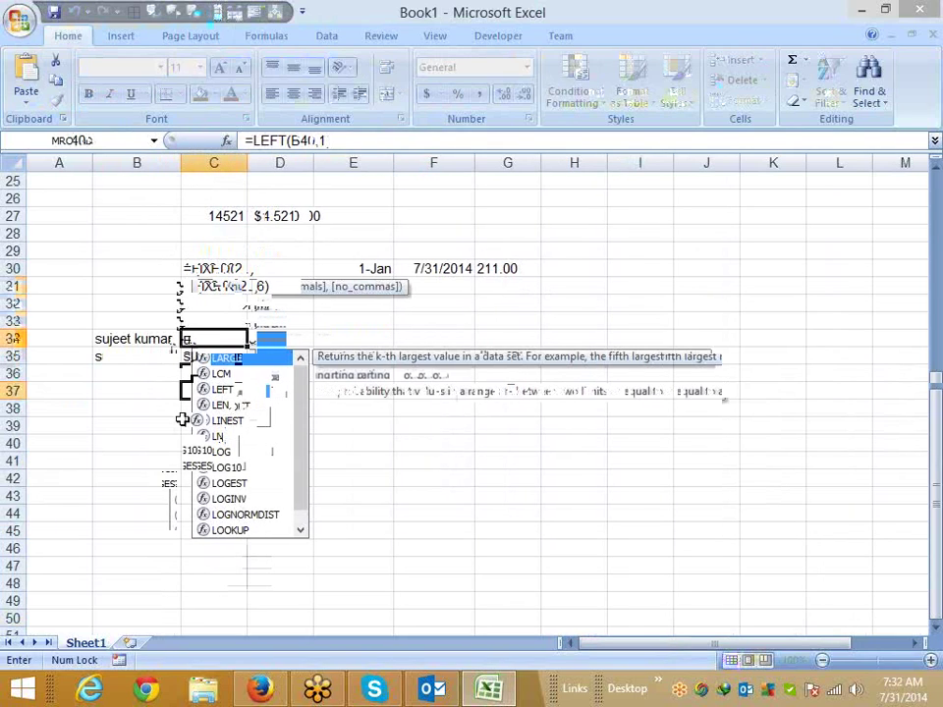
{"action": "left_click", "coordinate": [284, 338]}
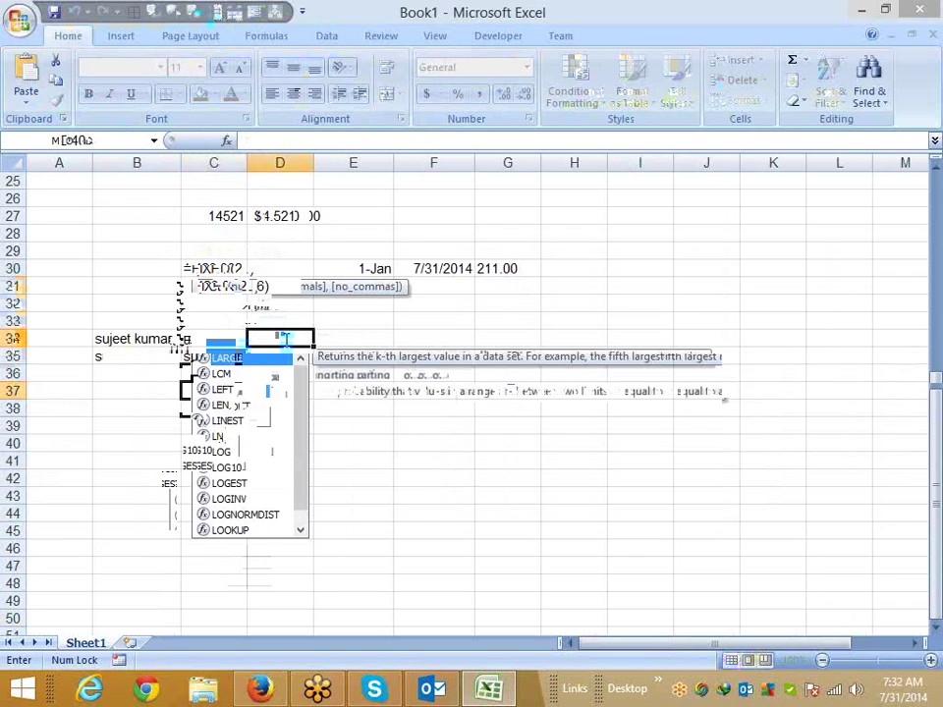
{"action": "type", "text": "=up"}
{"action": "key", "text": "Return"}
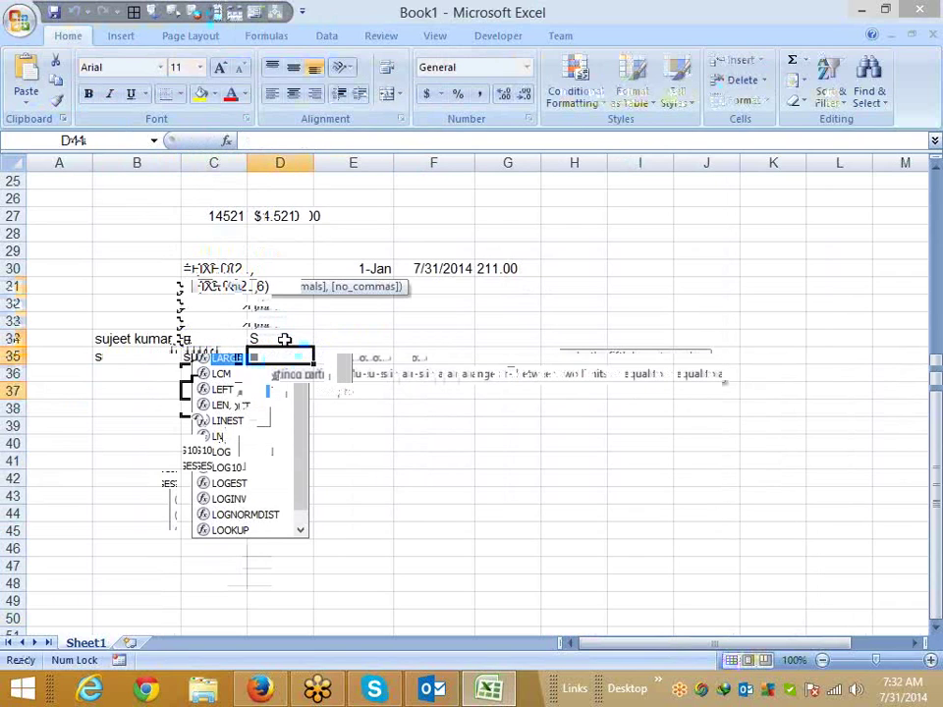
- Start a RIGHT formula in E40, cancel it, and review C40's LEFT formula
{"action": "key", "text": "Up"}
{"action": "key", "text": "Right"}
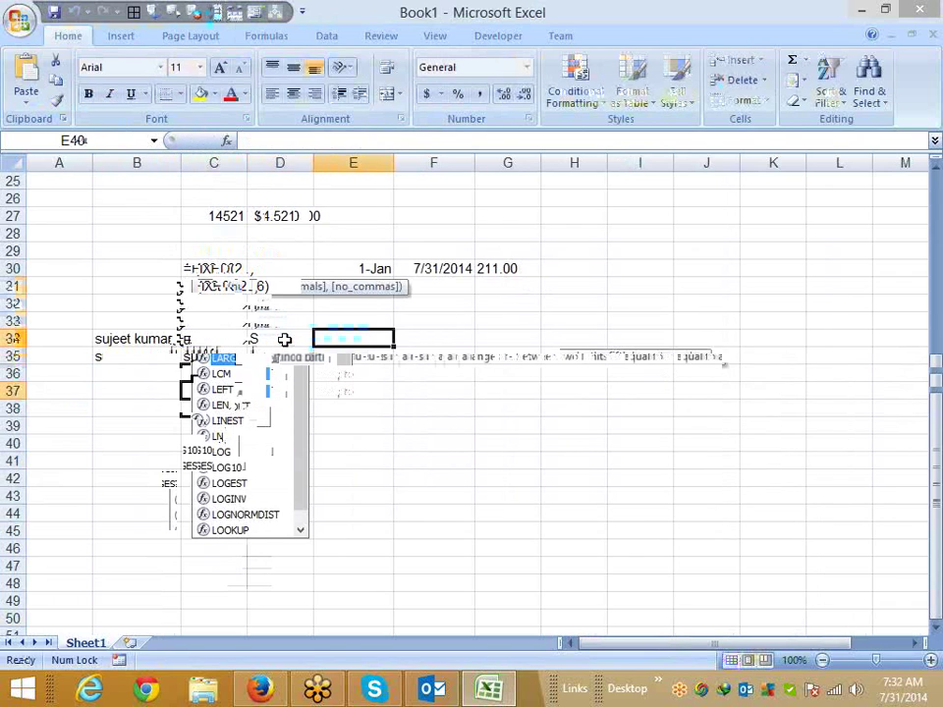
{"action": "type", "text": "=ri"}
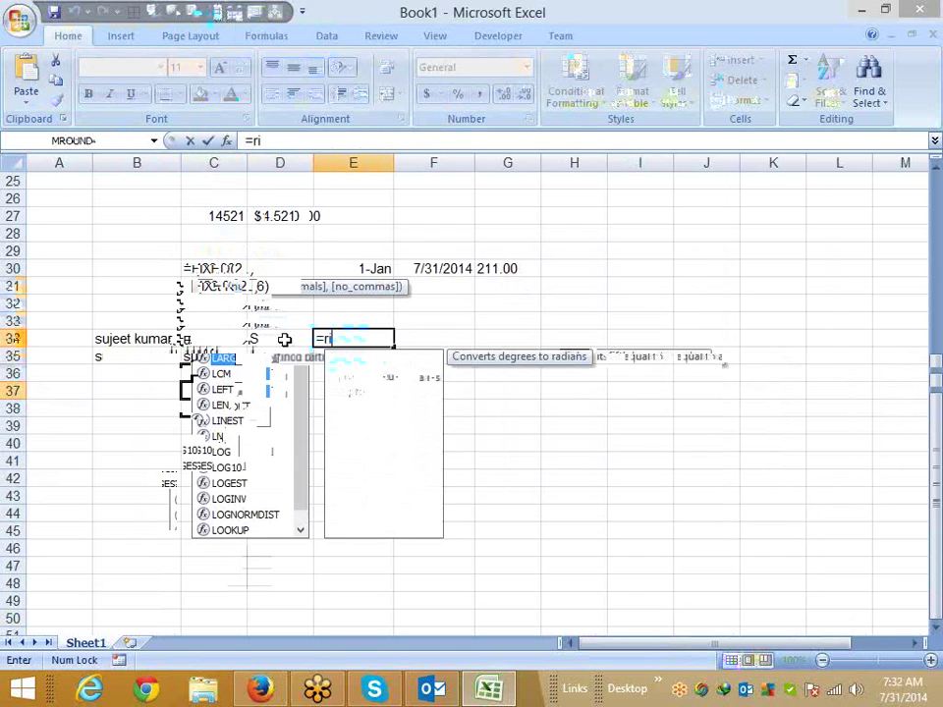
{"action": "key", "text": "Tab"}
{"action": "left_click", "coordinate": [284, 339]}
{"action": "key", "text": "Escape"}
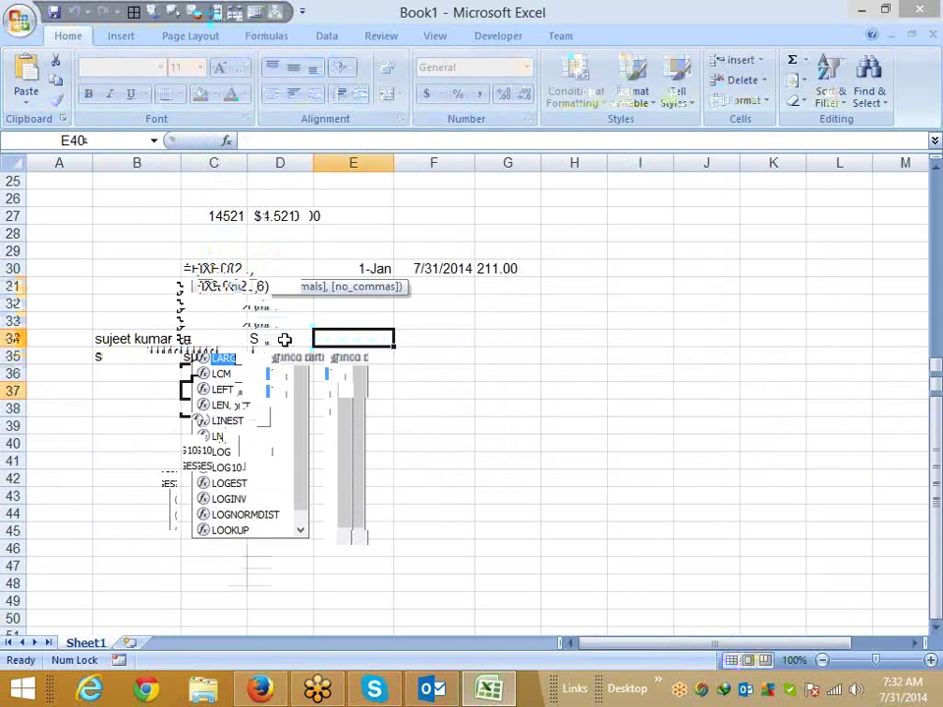
{"action": "key", "text": "Left"}
{"action": "key", "text": "Left"}
{"action": "key", "text": "F2"}
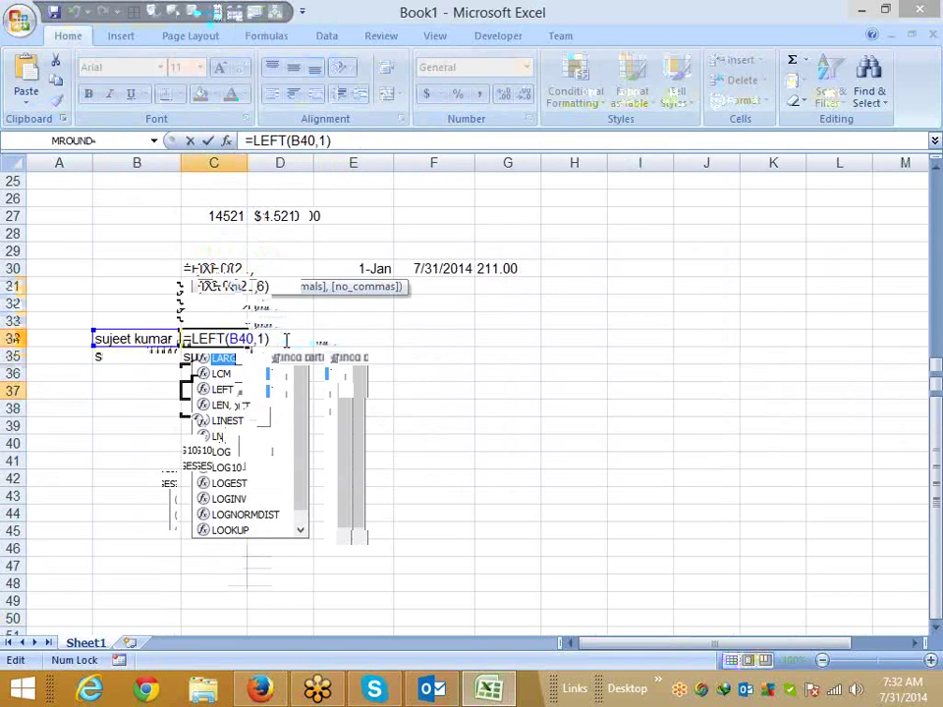
{"action": "left_click", "coordinate": [284, 339]}
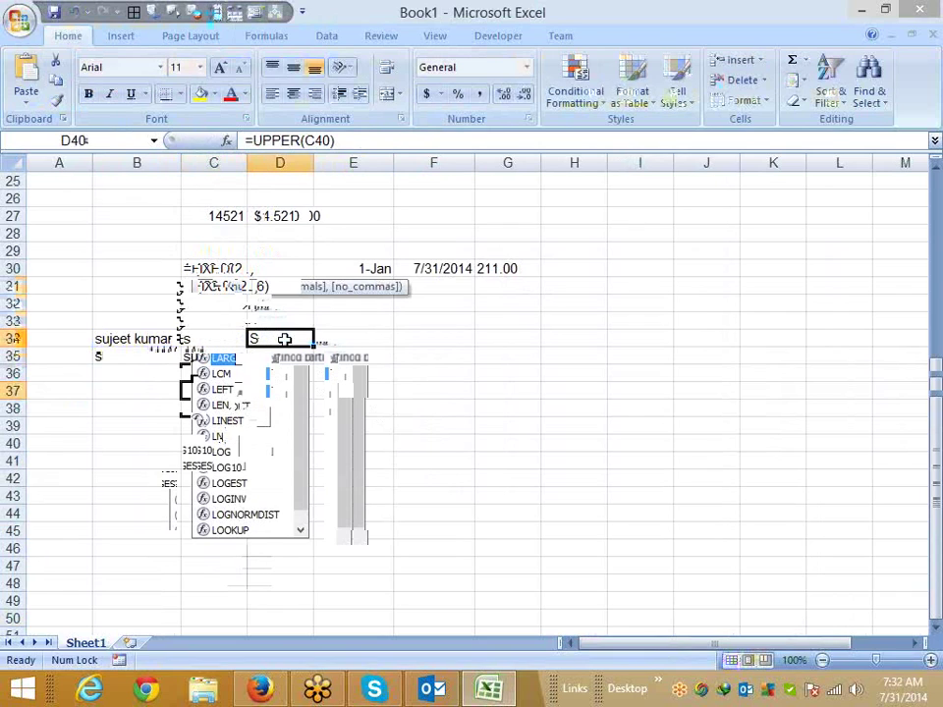
{"action": "key", "text": "Right"}
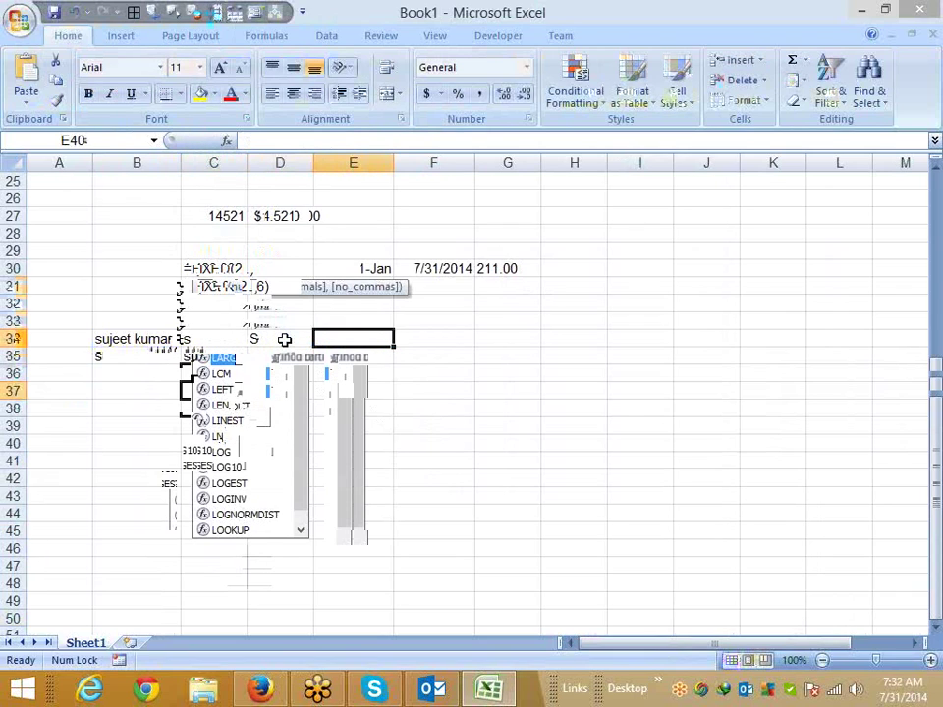
{"action": "type", "text": "="}
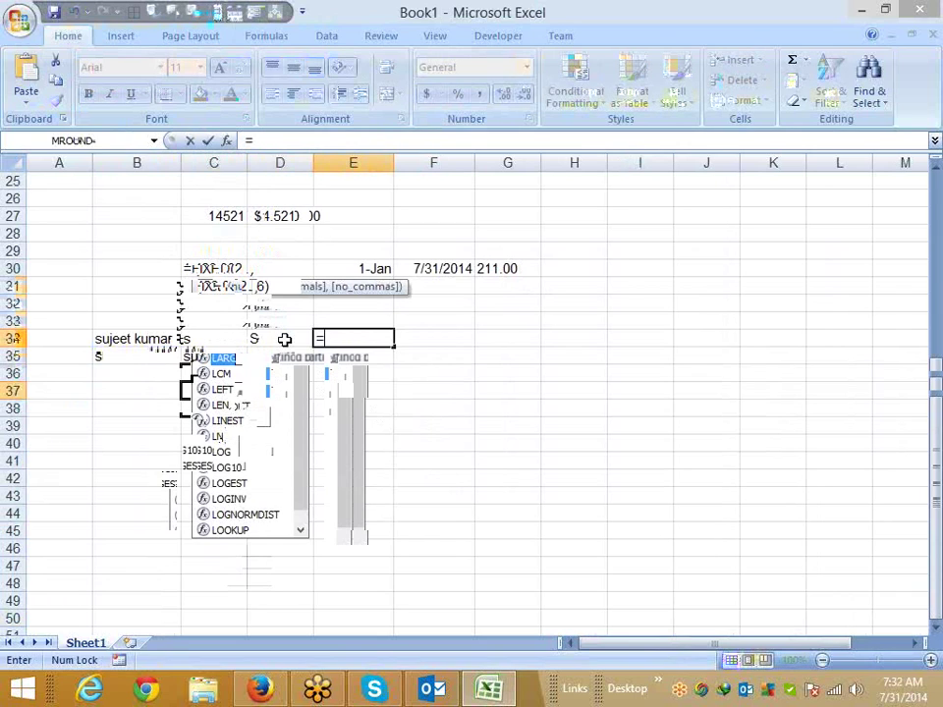
{"action": "type", "text": "ri"}
{"action": "key", "text": "Tab"}
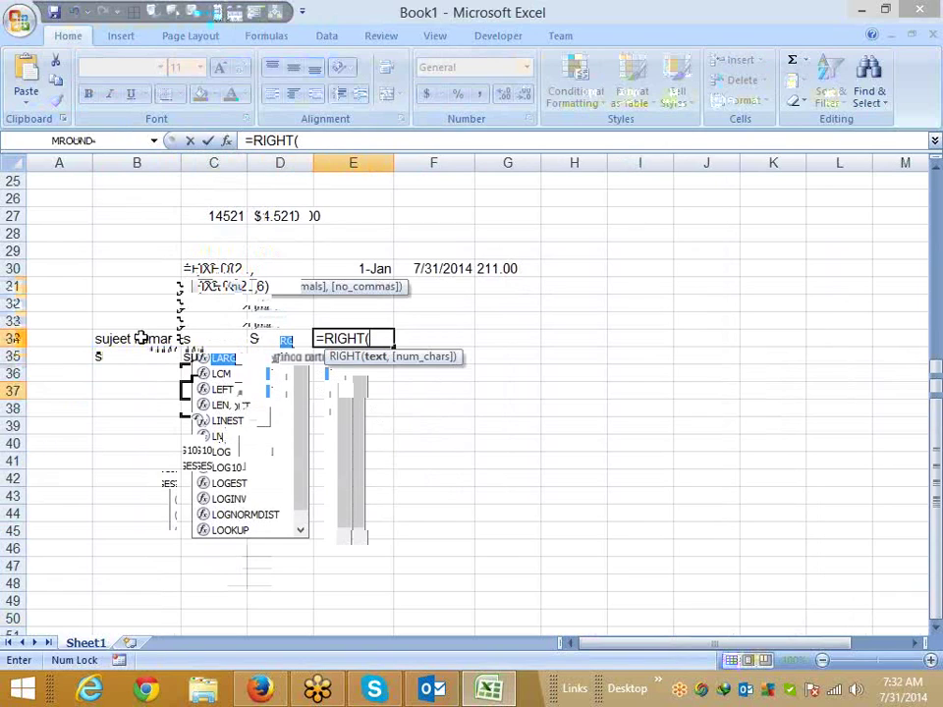
{"action": "left_click", "coordinate": [141, 338]}
{"action": "type", "text": ","}
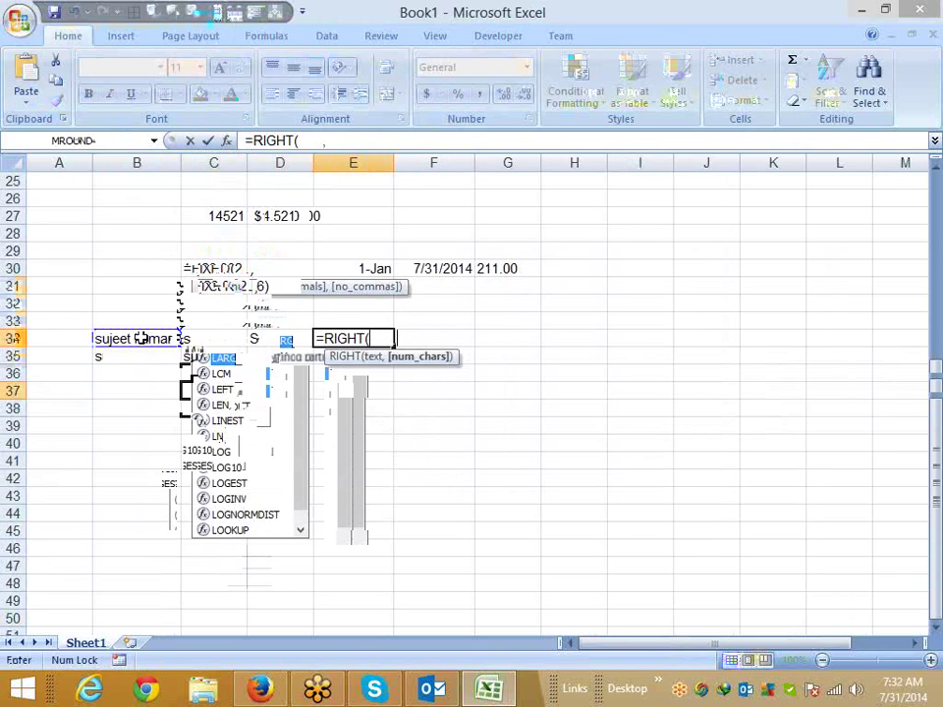
{"action": "type", "text": "LEN("}
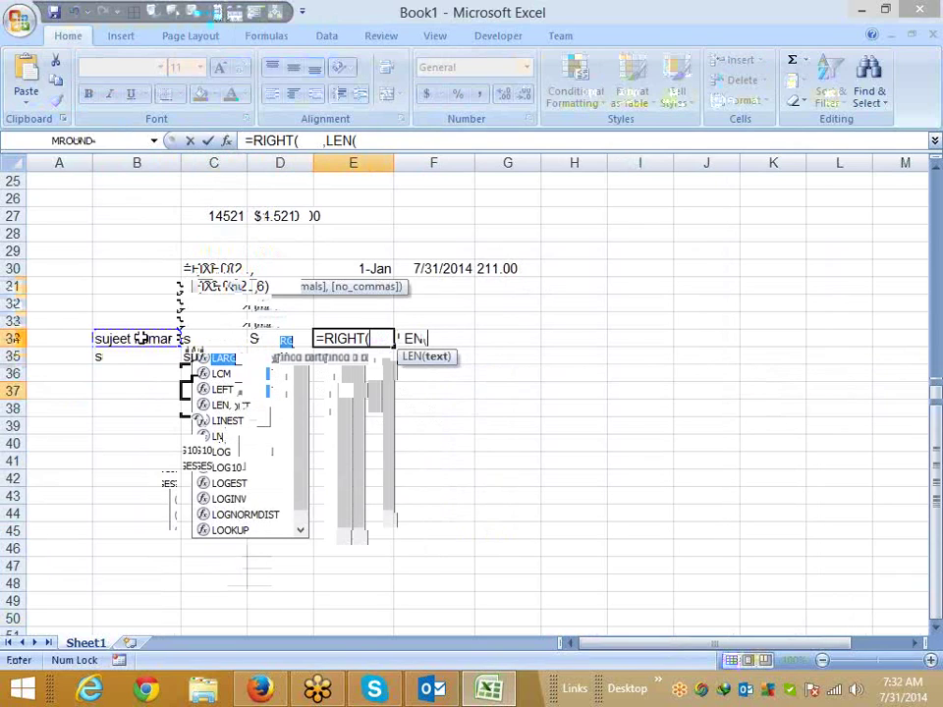
{"action": "left_click", "coordinate": [133, 337]}
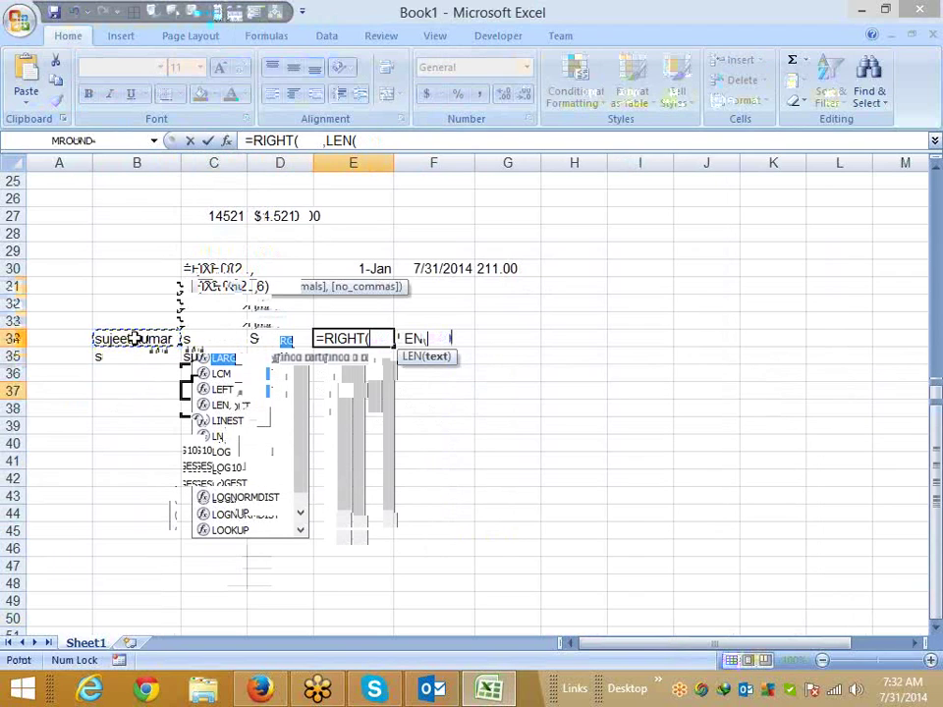
{"action": "type", "text": ")"}
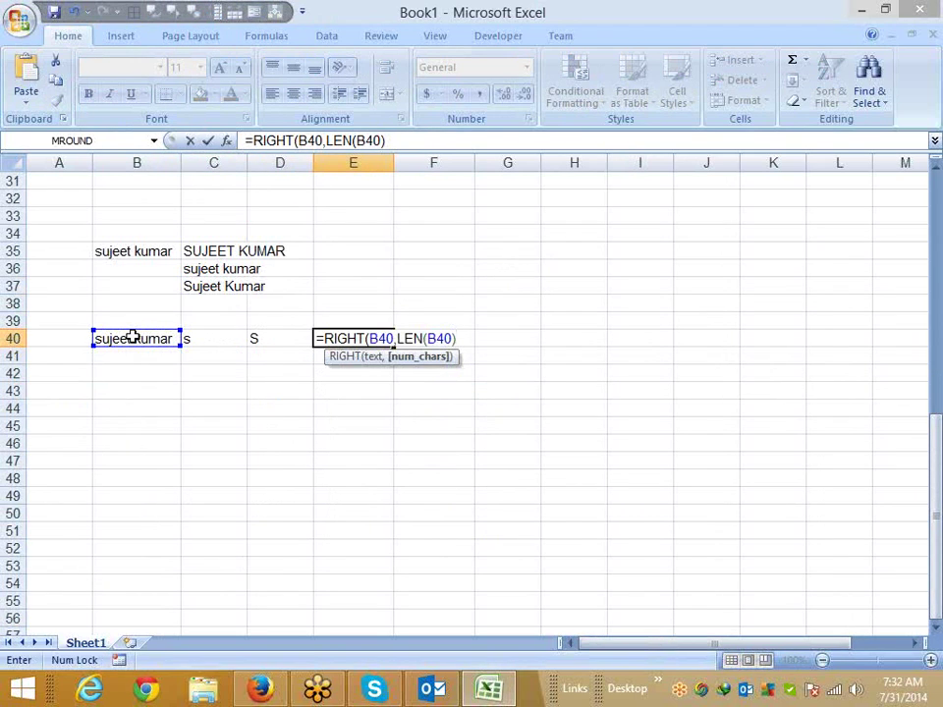
{"action": "type", "text": "-1"}
{"action": "key", "text": "Return"}
{"action": "key", "text": "Return"}
{"action": "key", "text": "Up"}
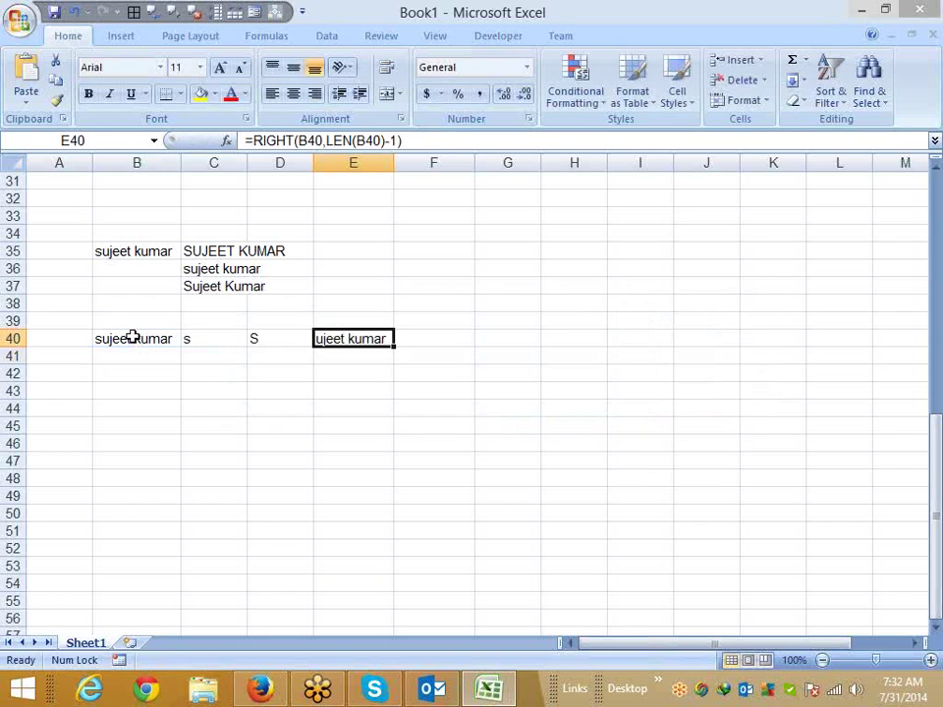
{"action": "key", "text": "Right"}
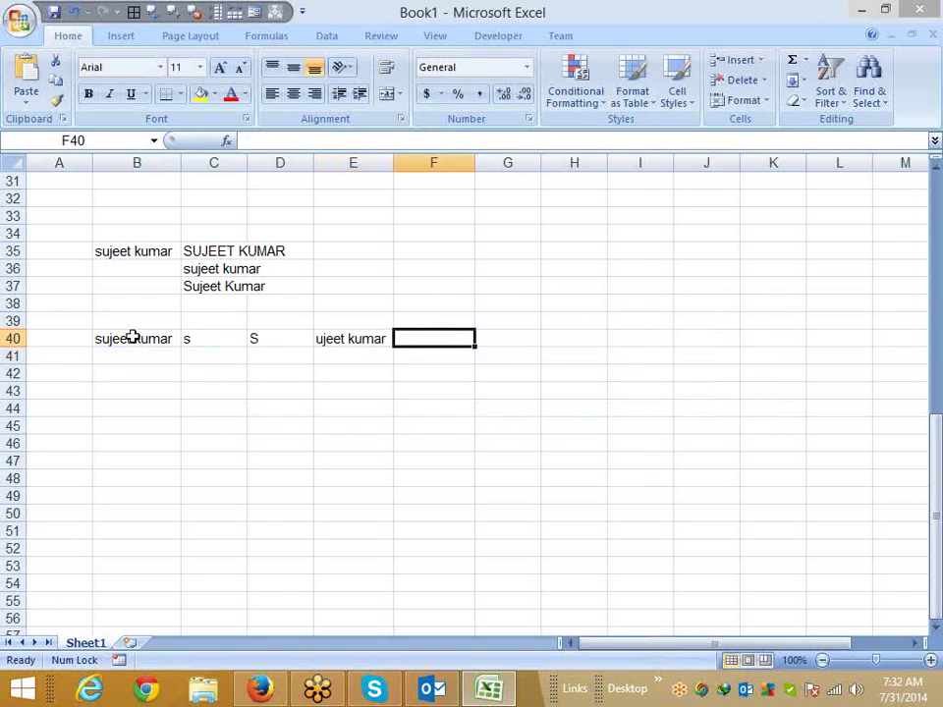
- Enter =LOWER(E40) in F40
{"action": "type", "text": "=lo"}
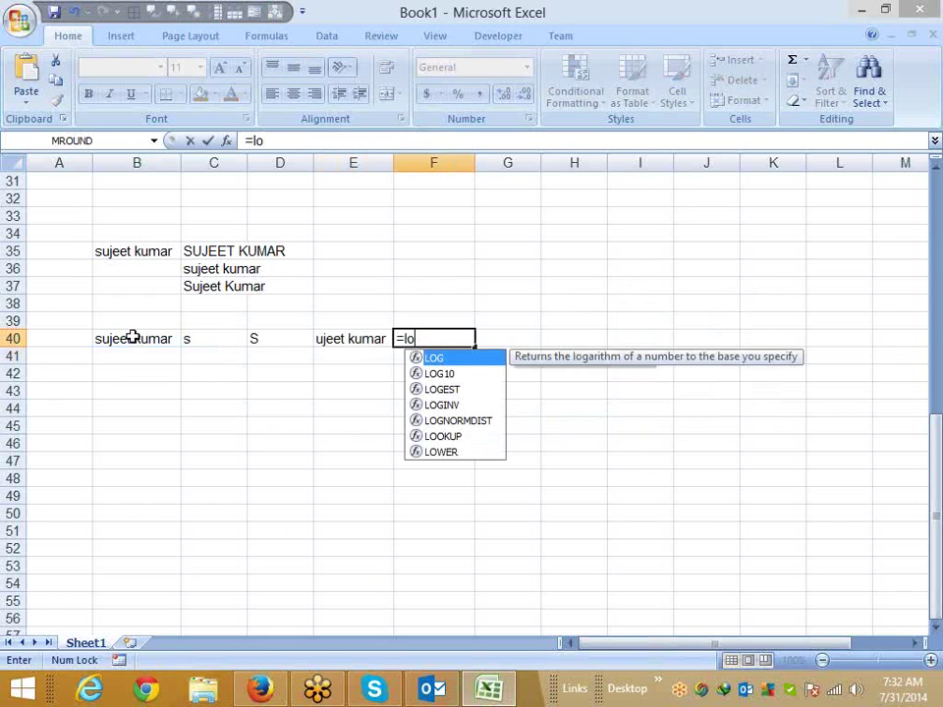
{"action": "key", "text": "Down"}
{"action": "key", "text": "Down"}
{"action": "key", "text": "Down"}
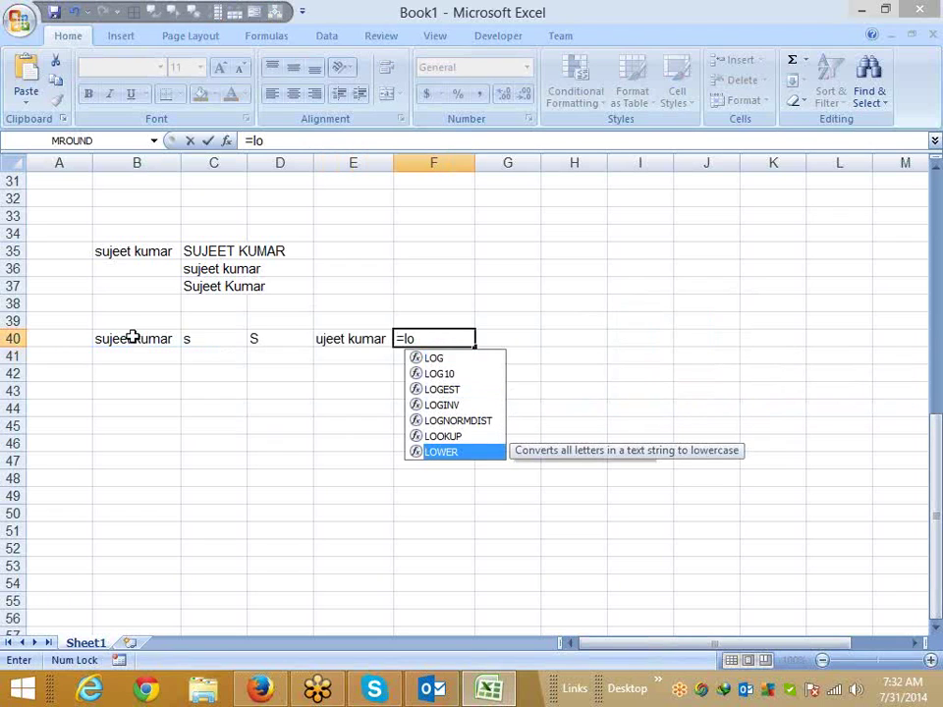
{"action": "key", "text": "Tab"}
{"action": "type", "text": "e40"}
{"action": "key", "text": "Return"}
{"action": "key", "text": "Up"}
{"action": "key", "text": "Right"}
- Join D40 and F40 in G40 with =D40&F40 instead of CONCATENATE
{"action": "type", "text": "="}
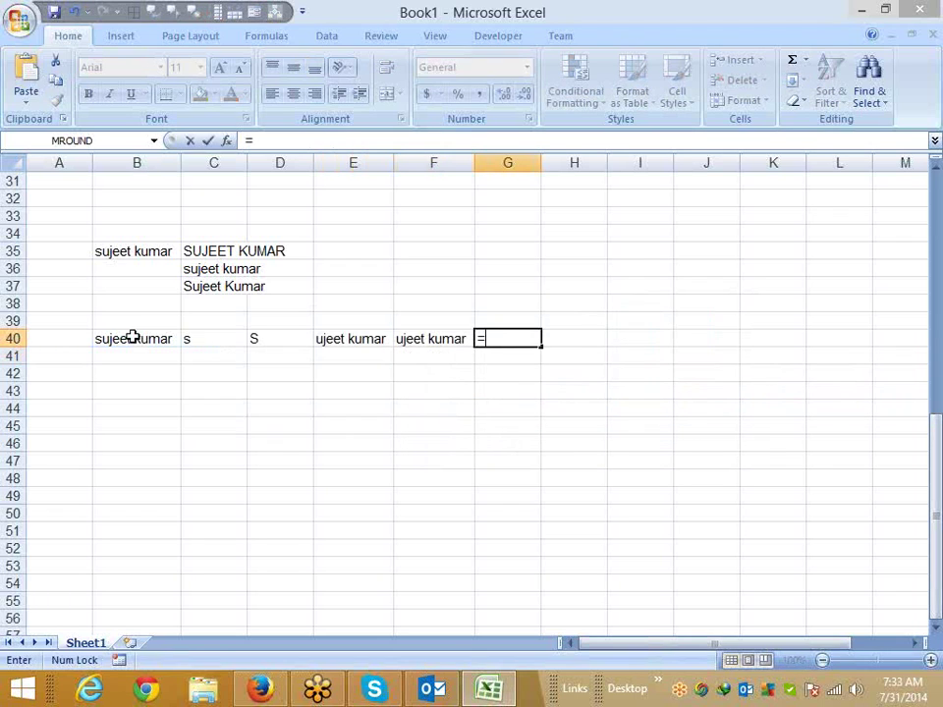
{"action": "type", "text": "c"}
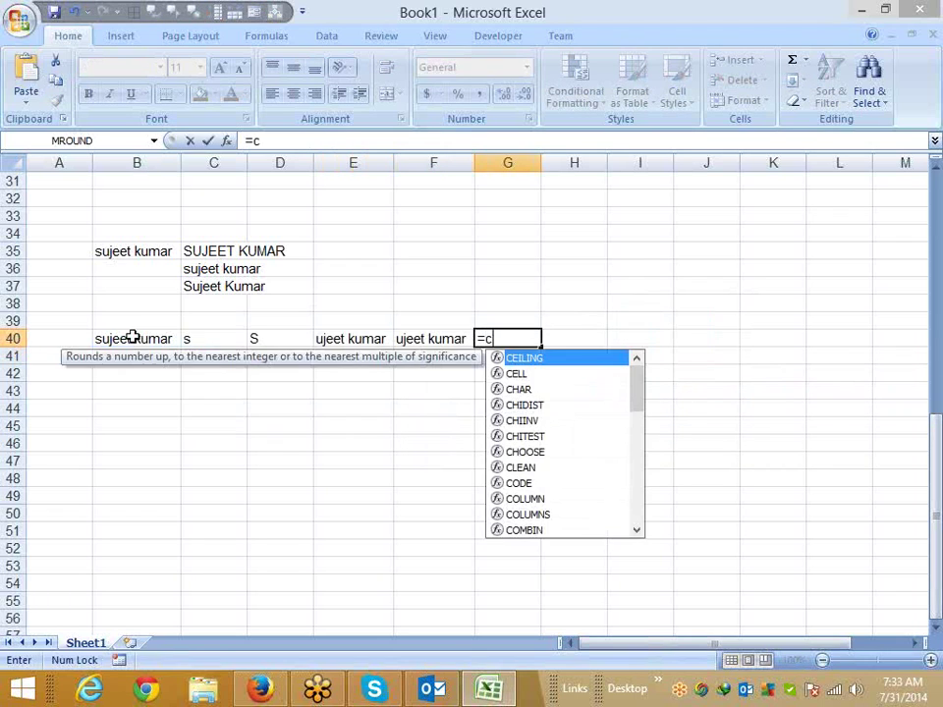
{"action": "type", "text": "on"}
{"action": "key", "text": "Tab"}
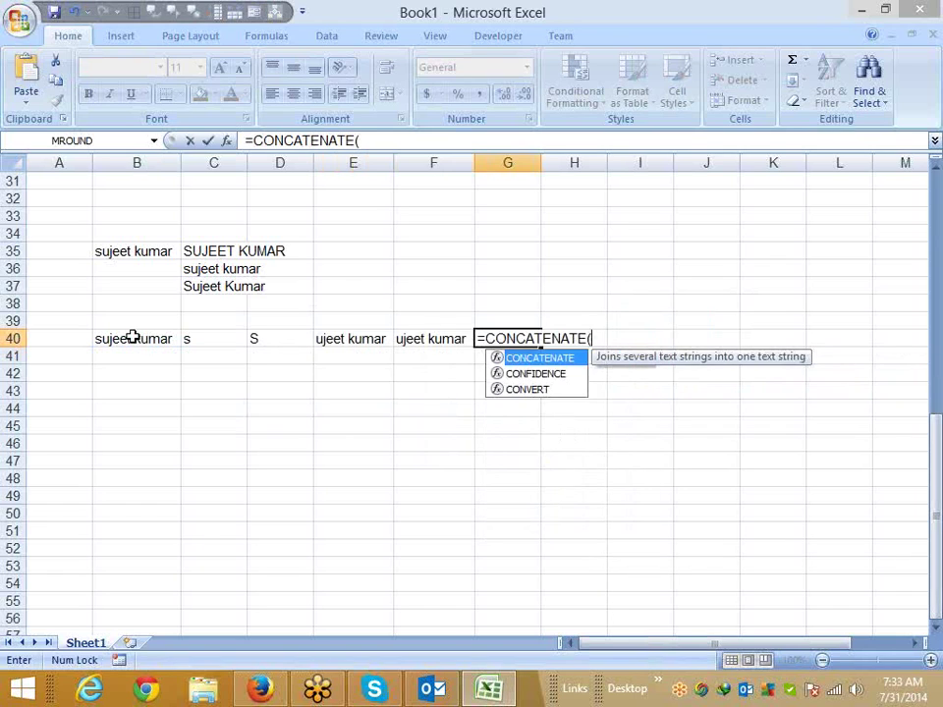
{"action": "key", "text": "Left"}
{"action": "key", "text": "Left"}
{"action": "key", "text": "Left"}
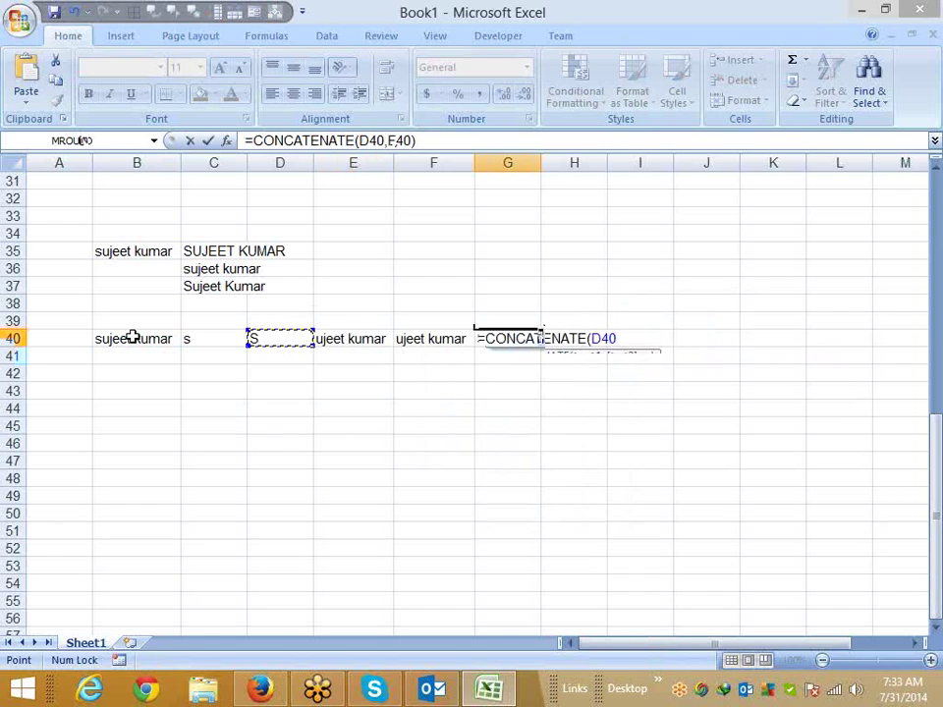
{"action": "type", "text": "="}
{"action": "key", "text": "Left"}
{"action": "key", "text": "Left"}
{"action": "key", "text": "Left"}
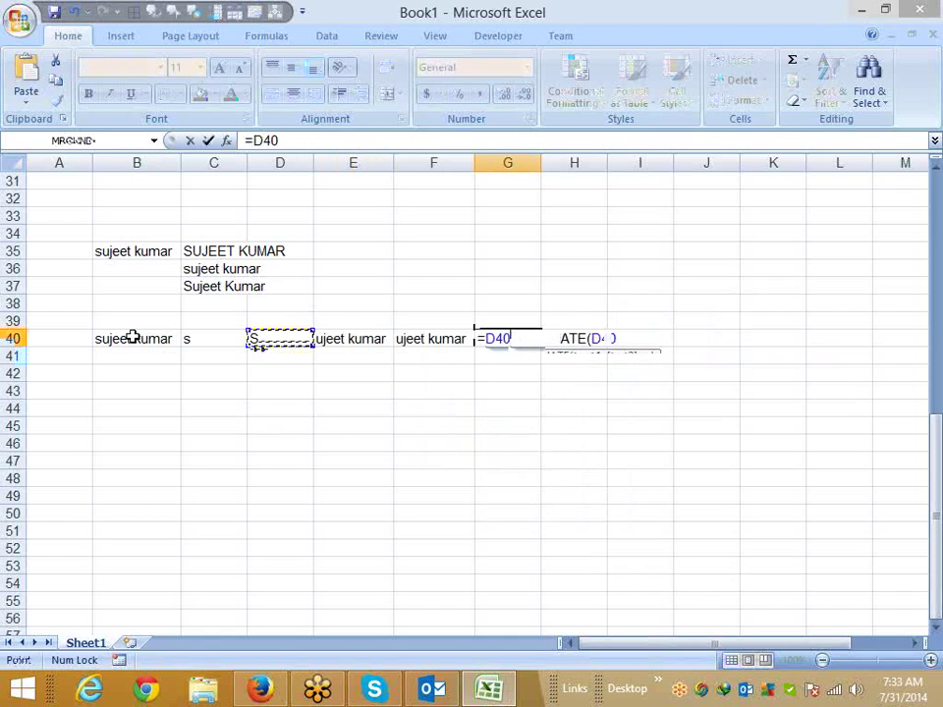
{"action": "type", "text": "&"}
{"action": "key", "text": "Left"}
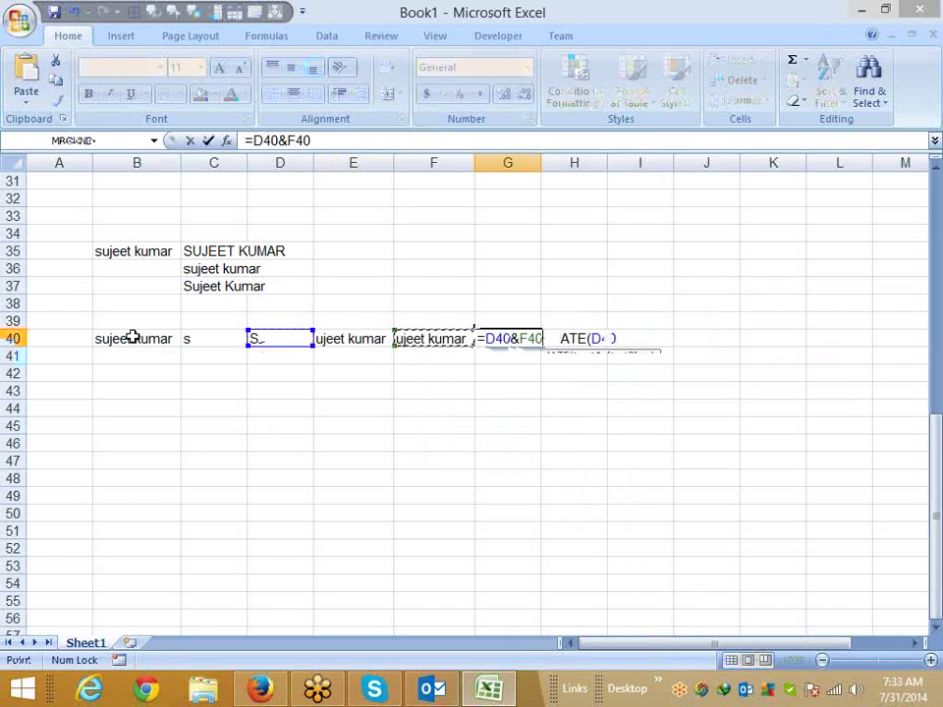
{"action": "key", "text": "Return"}
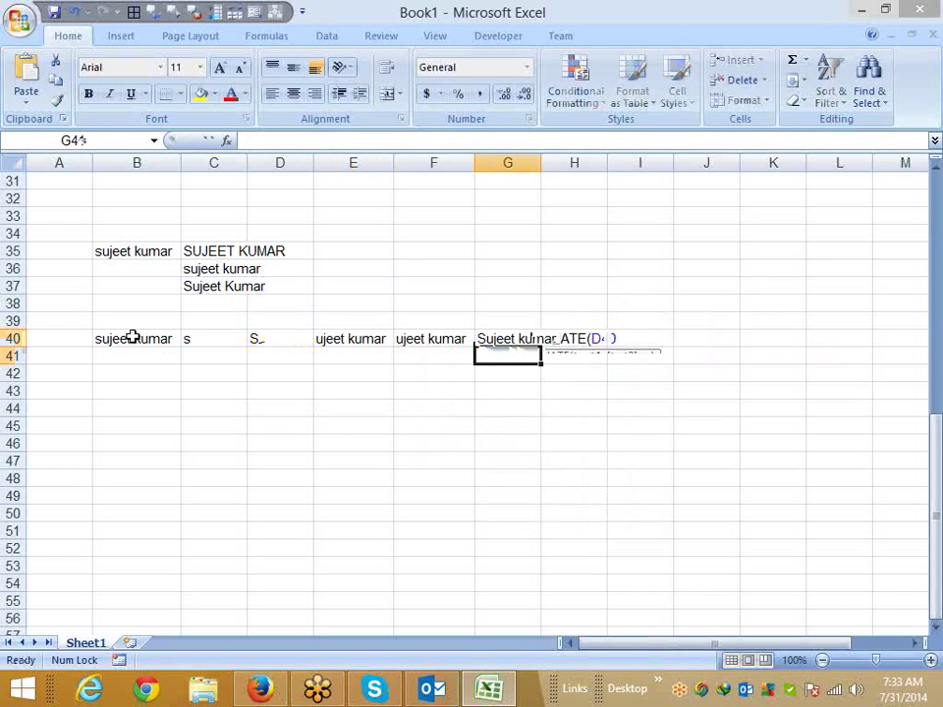
- Copy LEFT(B40,1) from C40's formula and nest it inside D40's UPPER formula
{"action": "left_click", "coordinate": [132, 337]}
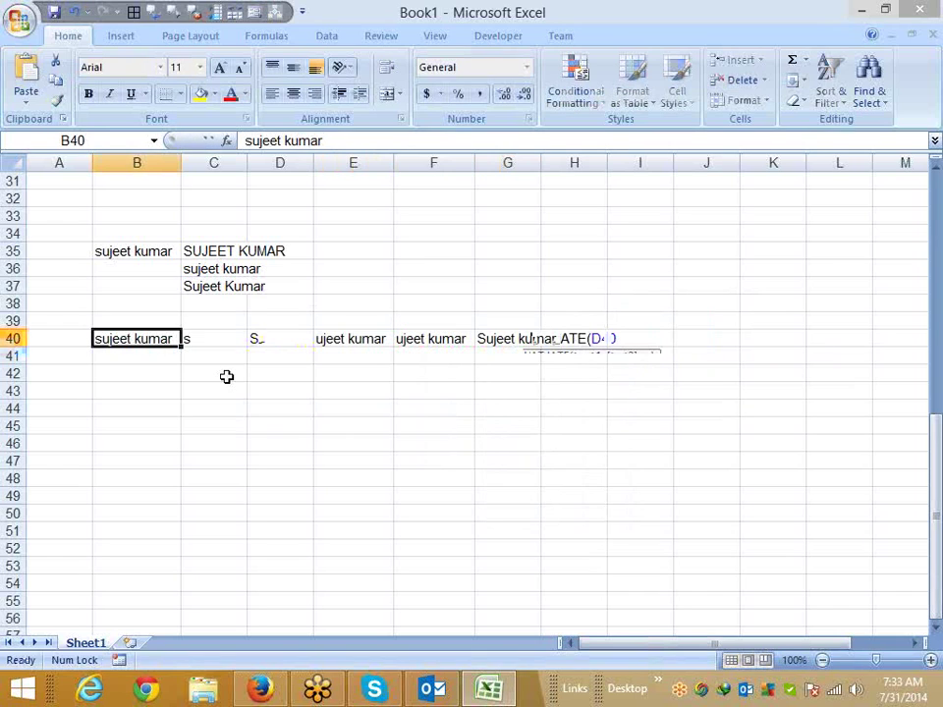
{"action": "left_click", "coordinate": [218, 338]}
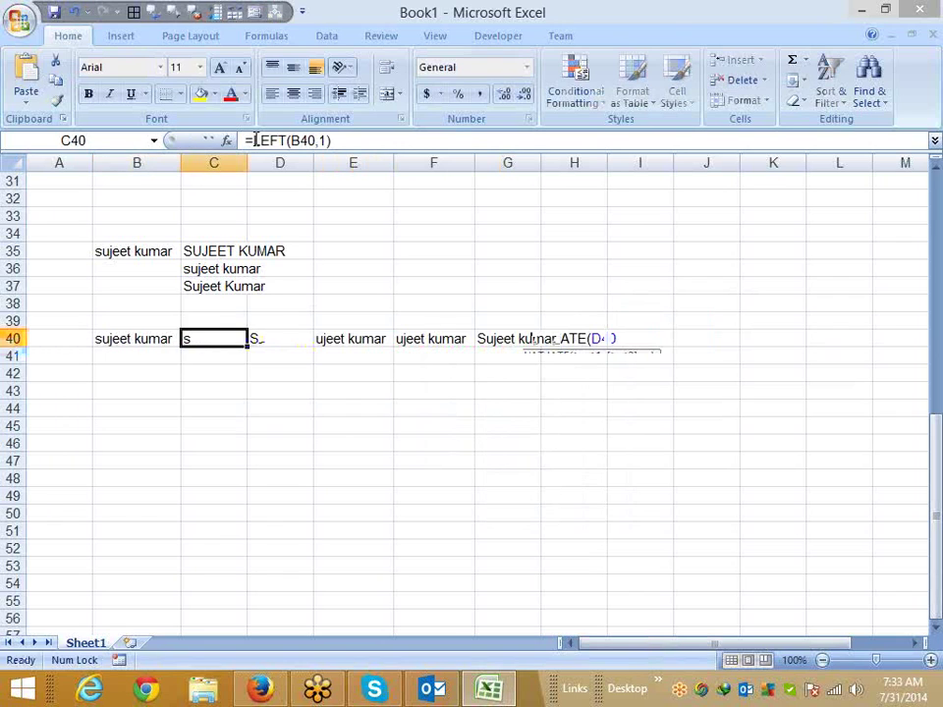
{"action": "left_click", "coordinate": [267, 141]}
{"action": "left_click_drag", "start_coordinate": [253, 140], "coordinate": [337, 140]}
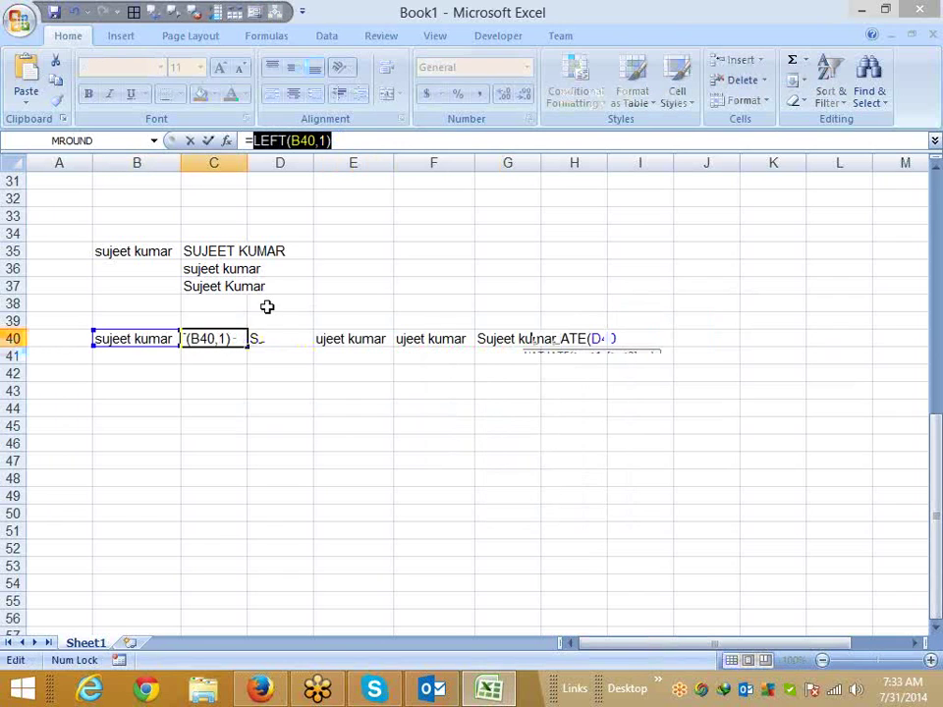
{"action": "key", "text": "Escape"}
{"action": "key", "text": "ctrl+c"}
{"action": "key", "text": "Right"}
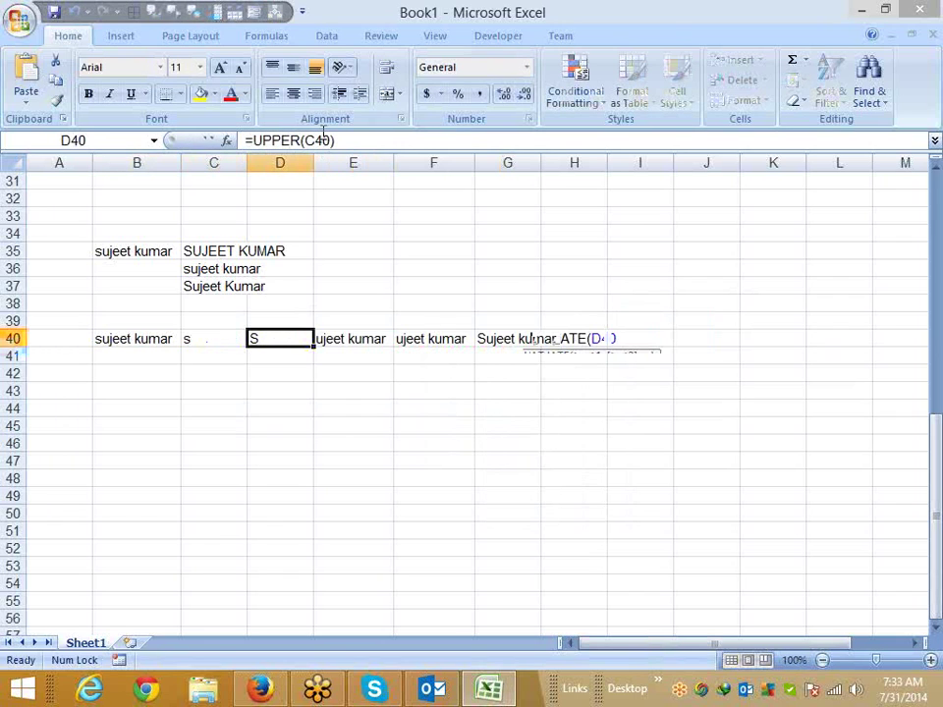
{"action": "left_click", "coordinate": [323, 135]}
{"action": "key", "text": "Return"}
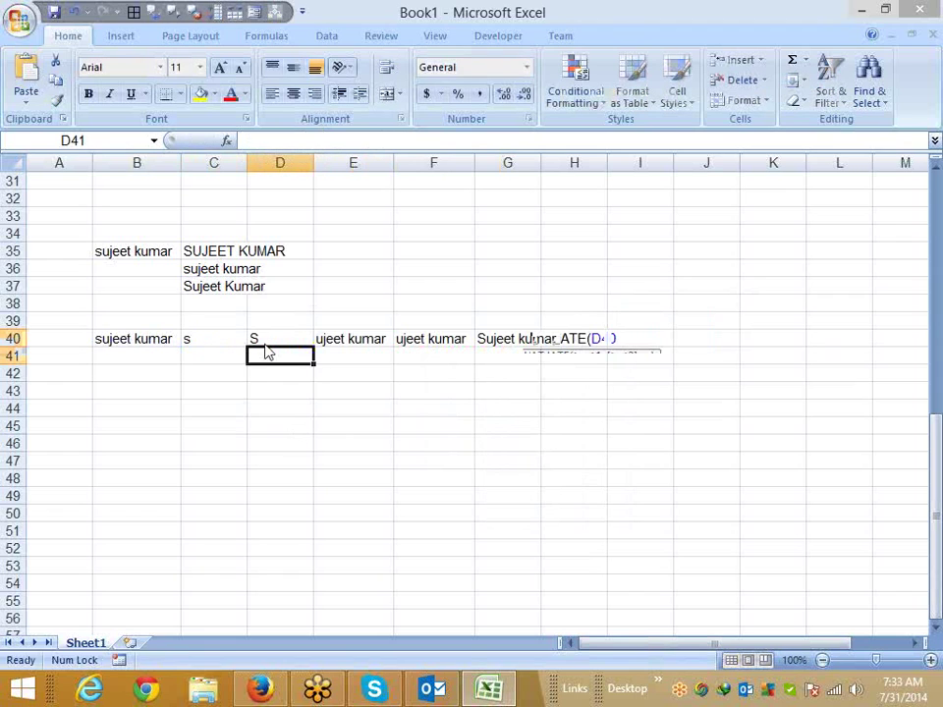
- Review D40's nested formula, then select C40 through F40
{"action": "left_click", "coordinate": [265, 339]}
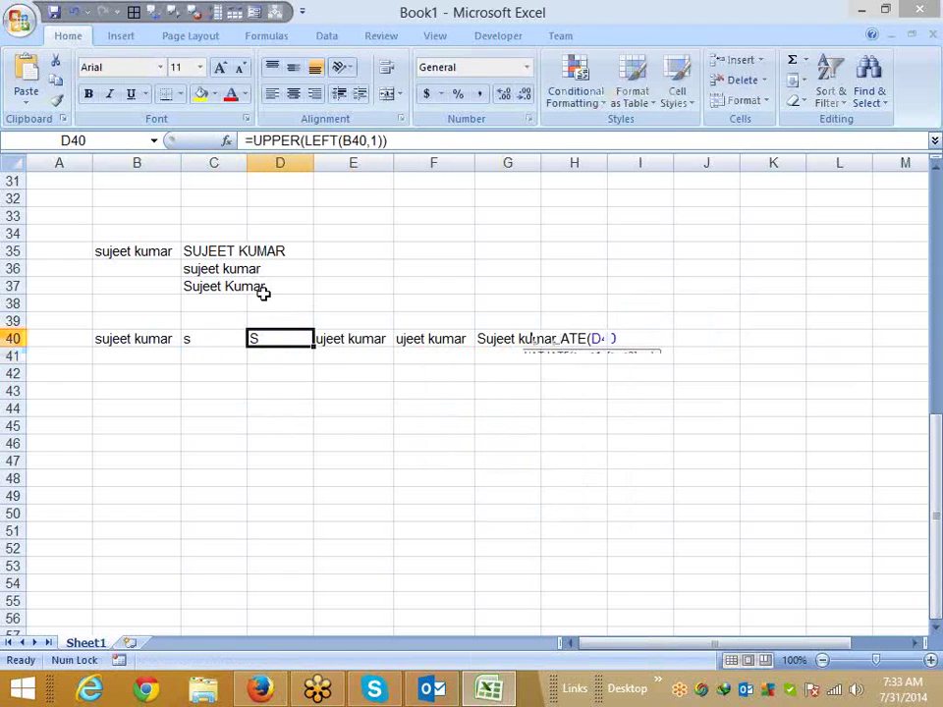
{"action": "left_click", "coordinate": [255, 140]}
{"action": "key", "text": "shift+End"}
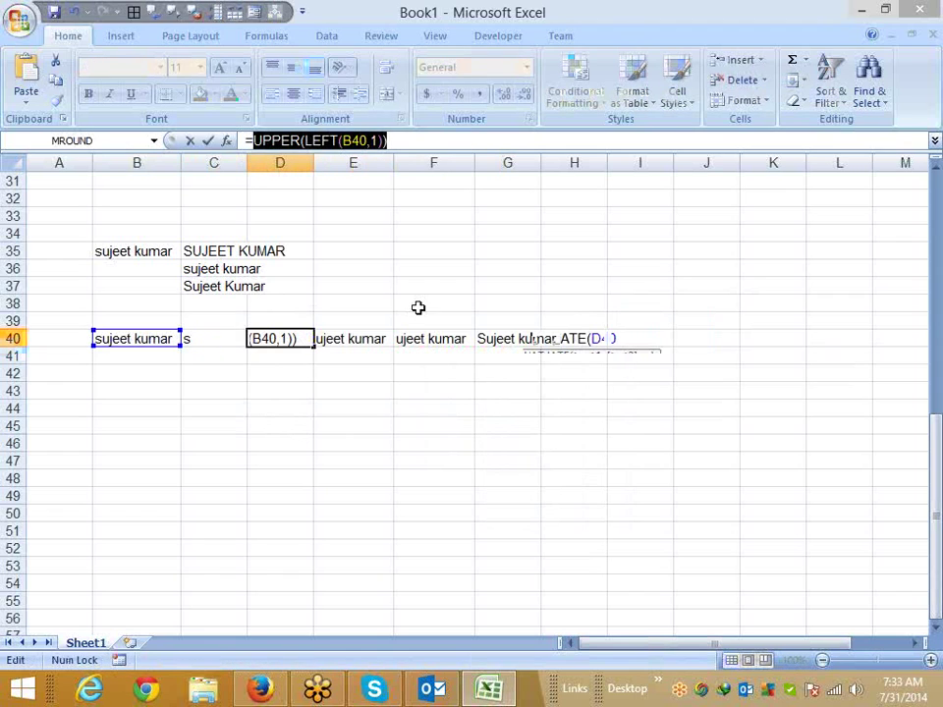
{"action": "key", "text": "Escape"}
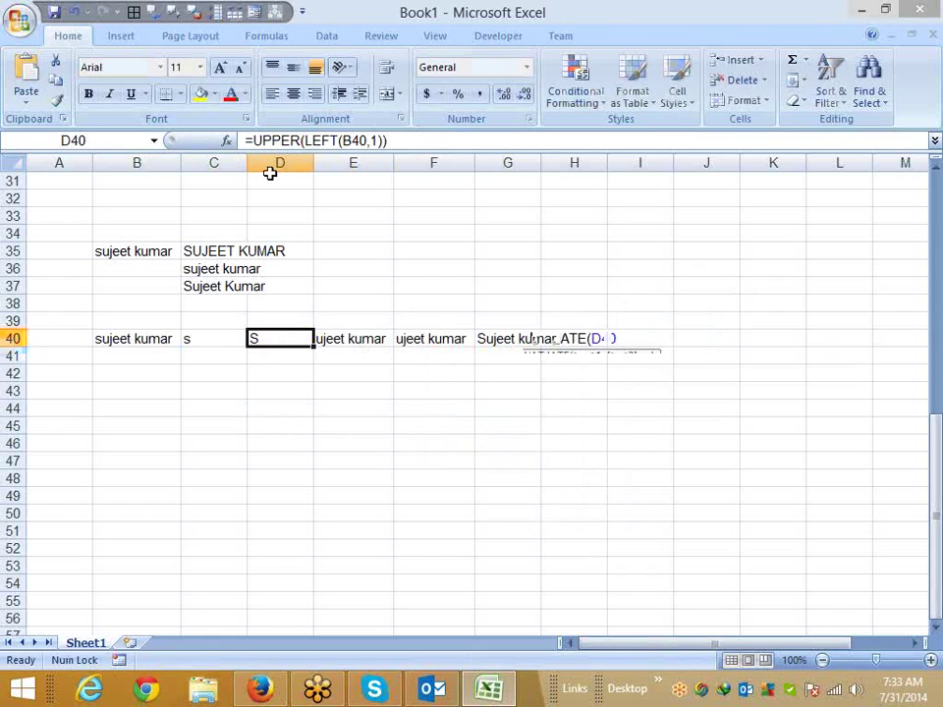
{"action": "key", "text": "Right"}
{"action": "key", "text": "Right"}
{"action": "key", "text": "Right"}
{"action": "left_click_drag", "start_coordinate": [193, 339], "coordinate": [508, 340]}
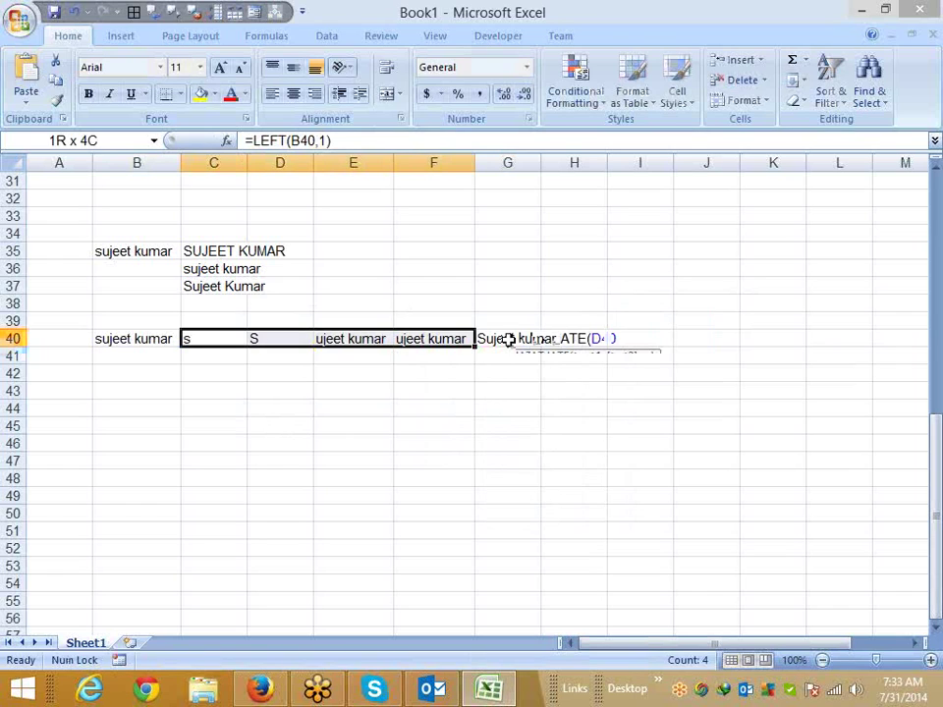
- Retype C40 as =LEFT(B40, using B40 as the source text
{"action": "type", "text": "=l"}
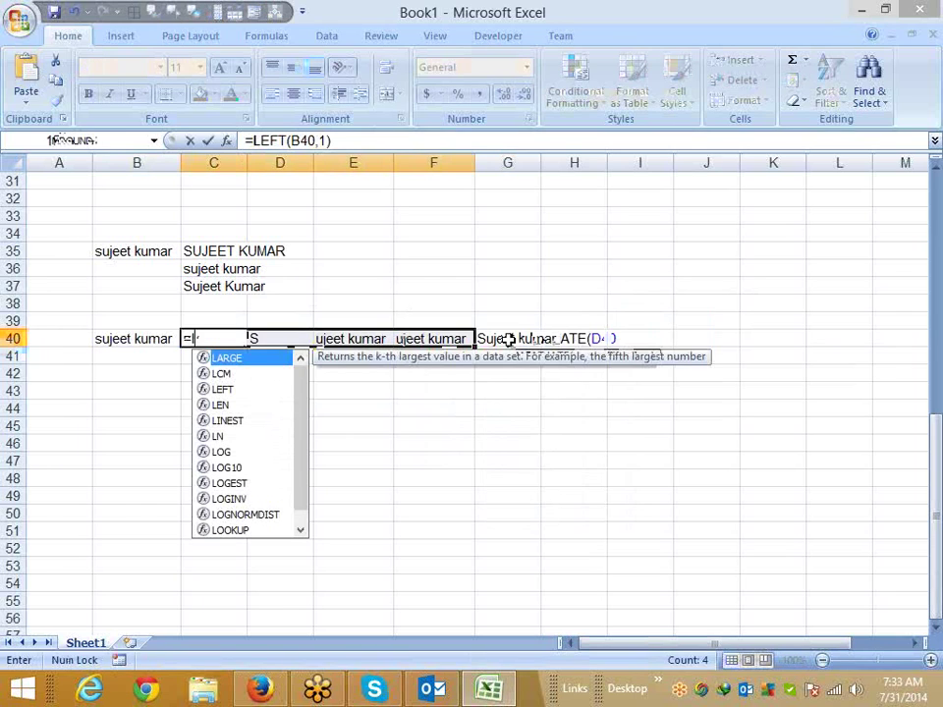
{"action": "type", "text": "e"}
{"action": "key", "text": "Tab"}
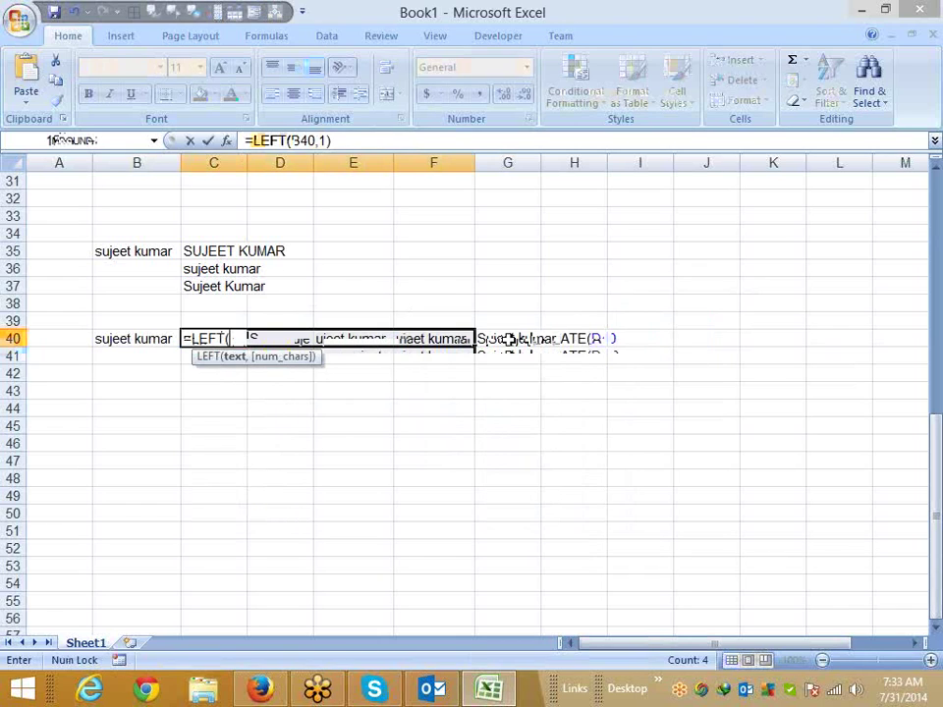
{"action": "key", "text": "Left"}
{"action": "type", "text": ","}
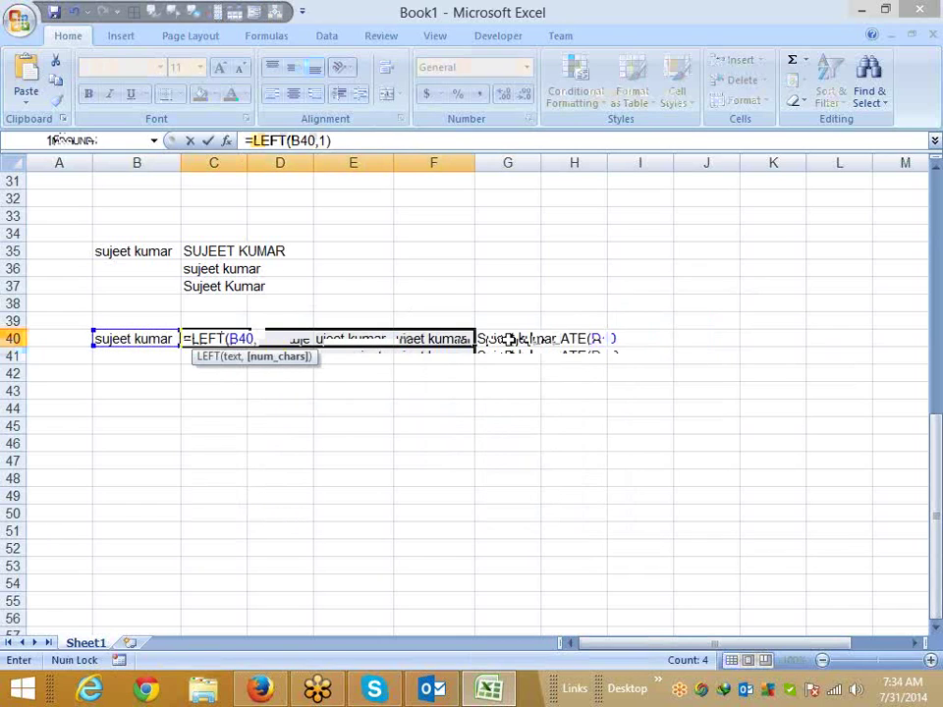
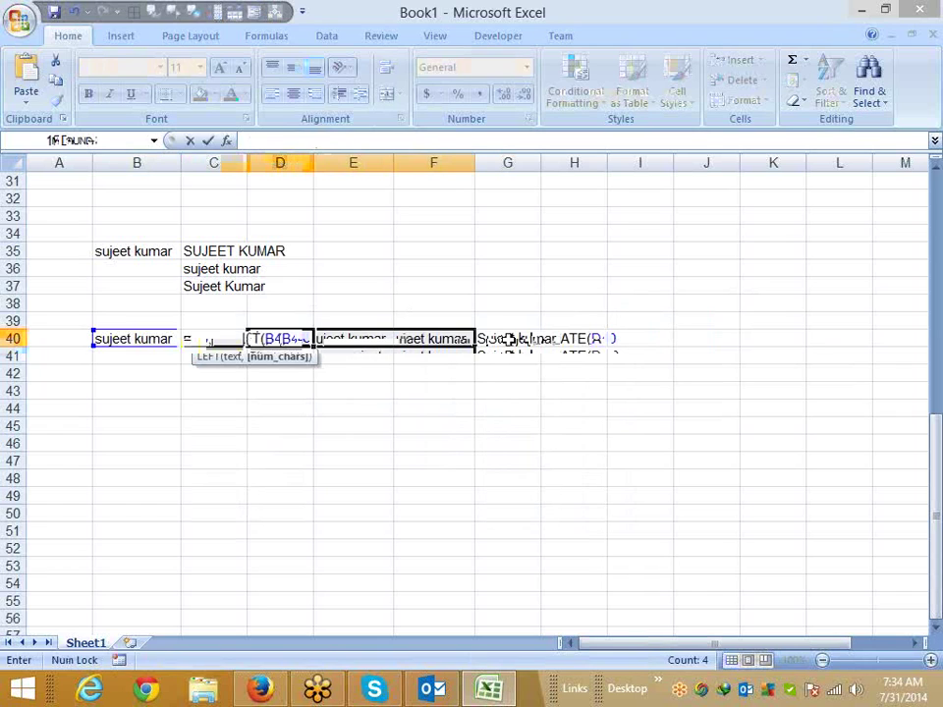
- Enter =UPPER(C40) in D40, replacing a first attempt that referenced B40
{"action": "type", "text": "=u"}
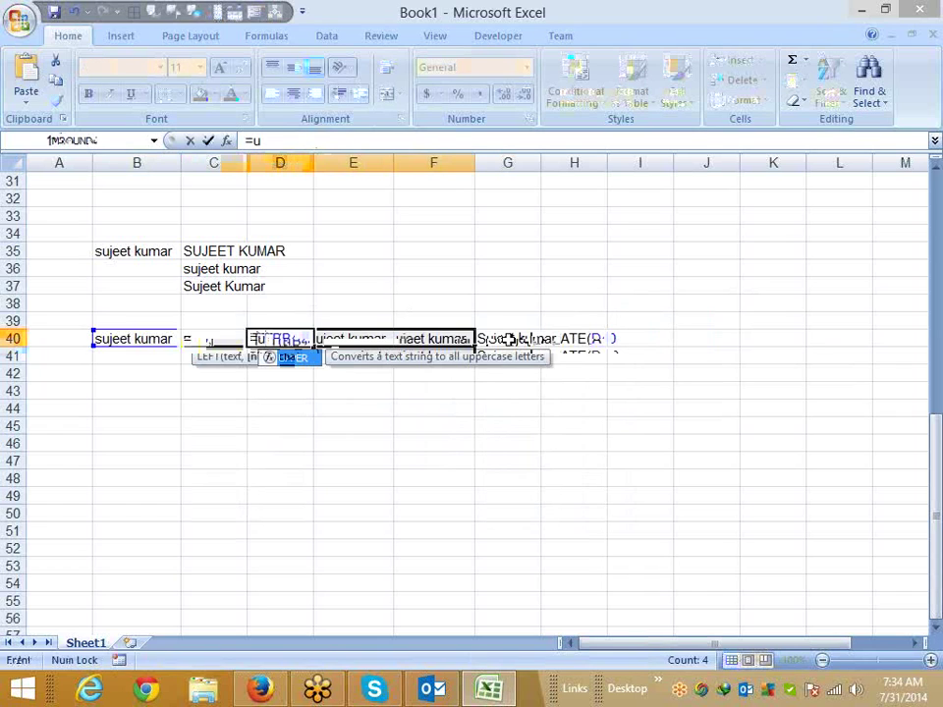
{"action": "key", "text": "Tab"}
{"action": "key", "text": "Left"}
{"action": "key", "text": "Left"}
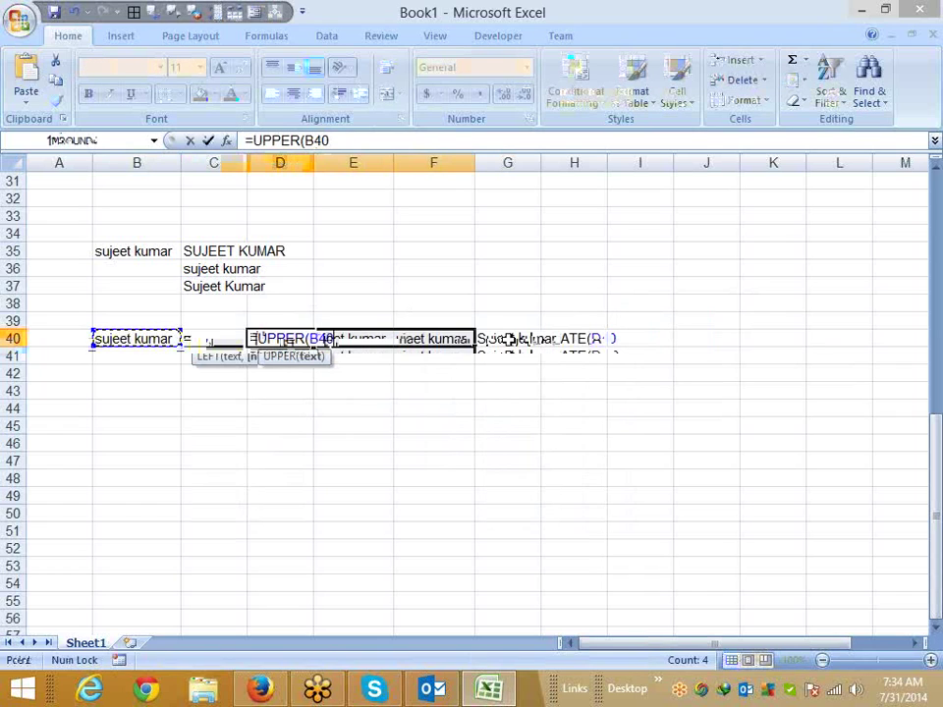
{"action": "key", "text": "Return"}
{"action": "key", "text": "Up"}
{"action": "key", "text": "Delete"}
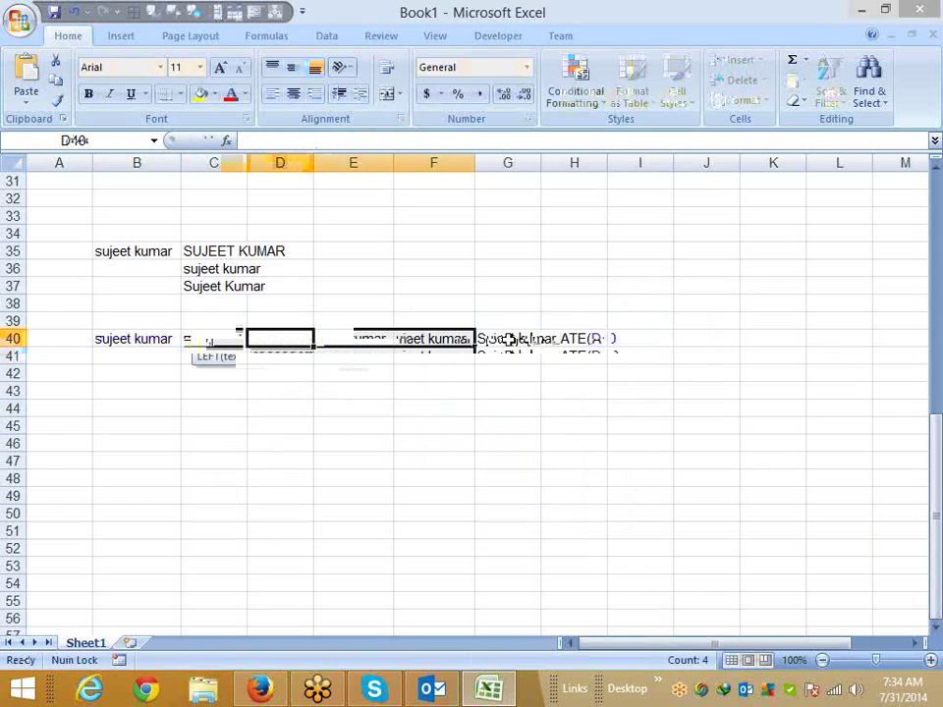
{"action": "type", "text": "=up"}
{"action": "key", "text": "Tab"}
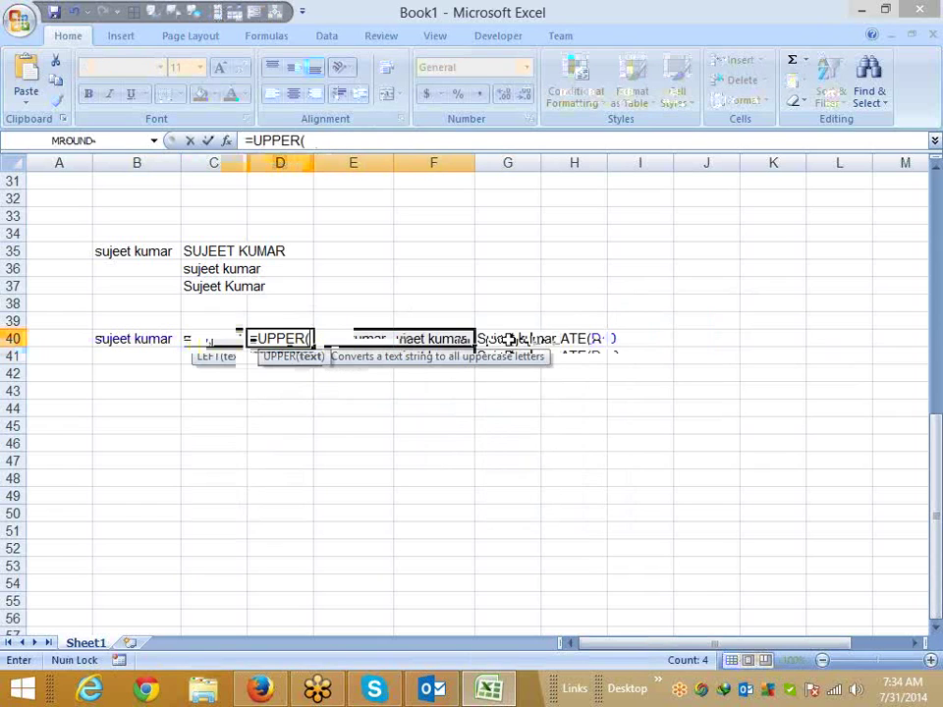
{"action": "key", "text": "Left"}
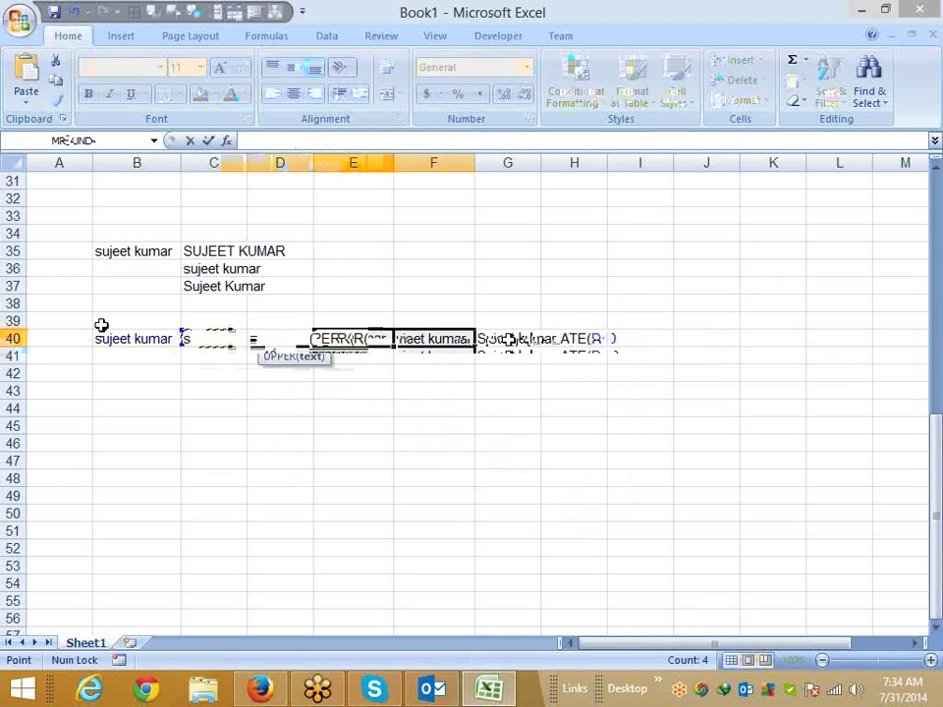
- Enter =RIGHT(B40,11) in E40
{"action": "type", "text": "=ri"}
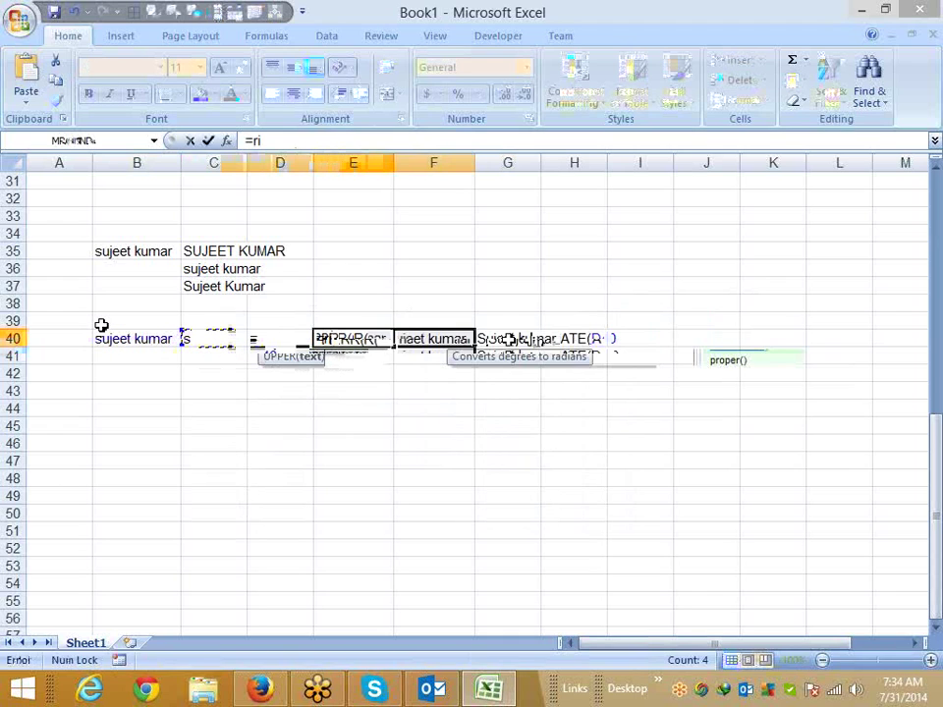
{"action": "type", "text": "g"}
{"action": "key", "text": "Tab"}
{"action": "left_click", "coordinate": [104, 334]}
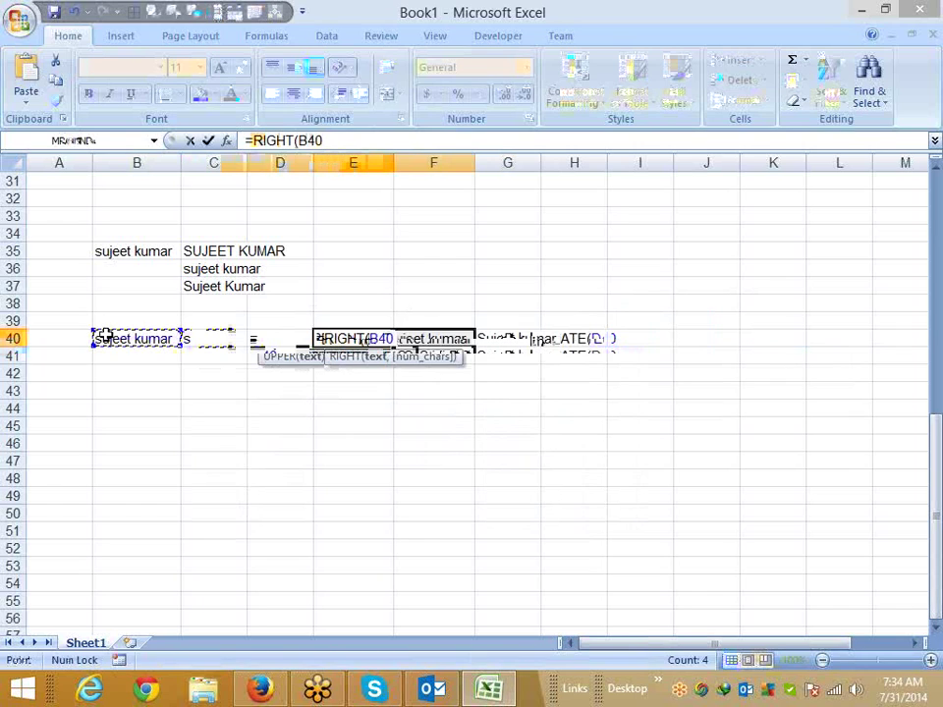
{"action": "type", "text": ","}
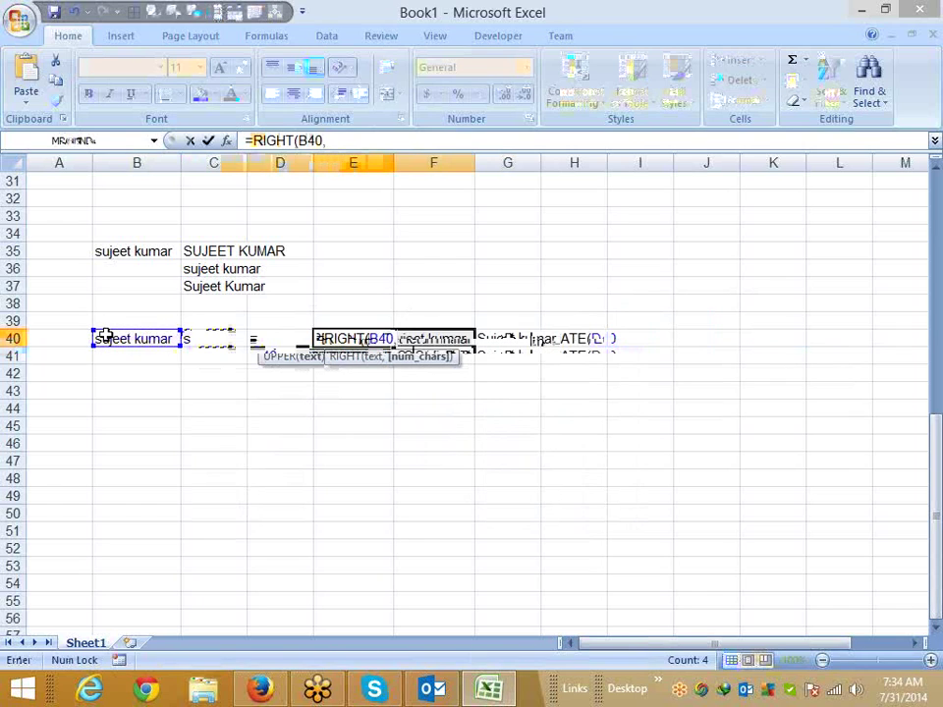
{"action": "type", "text": "11"}
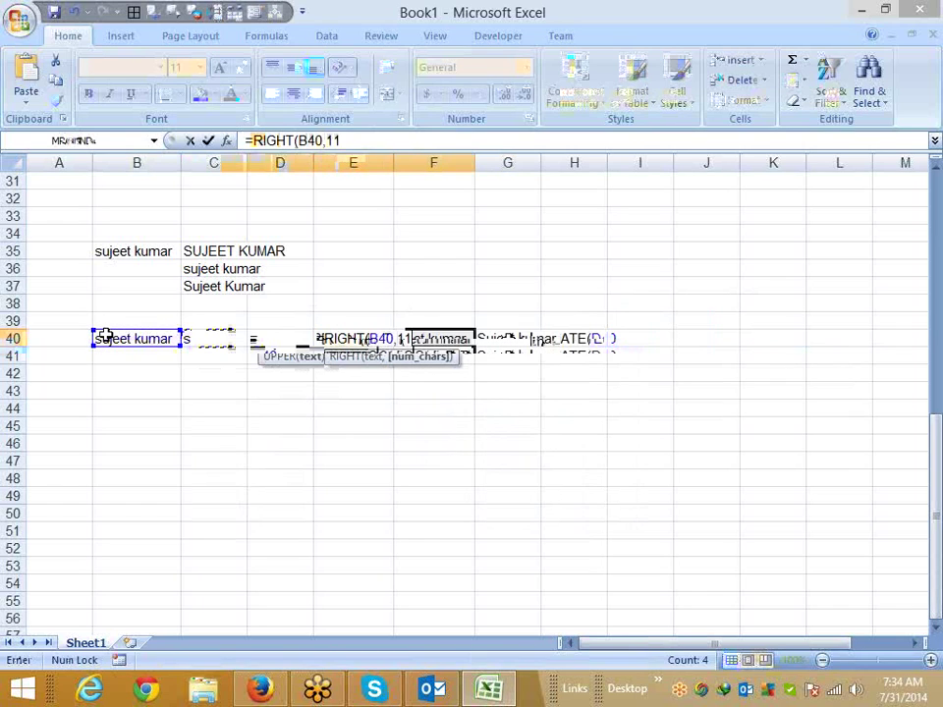
{"action": "key", "text": "Return"}
- Replace the fixed 11 in E40's RIGHT formula with LEN(B40)
{"action": "key", "text": "Up"}
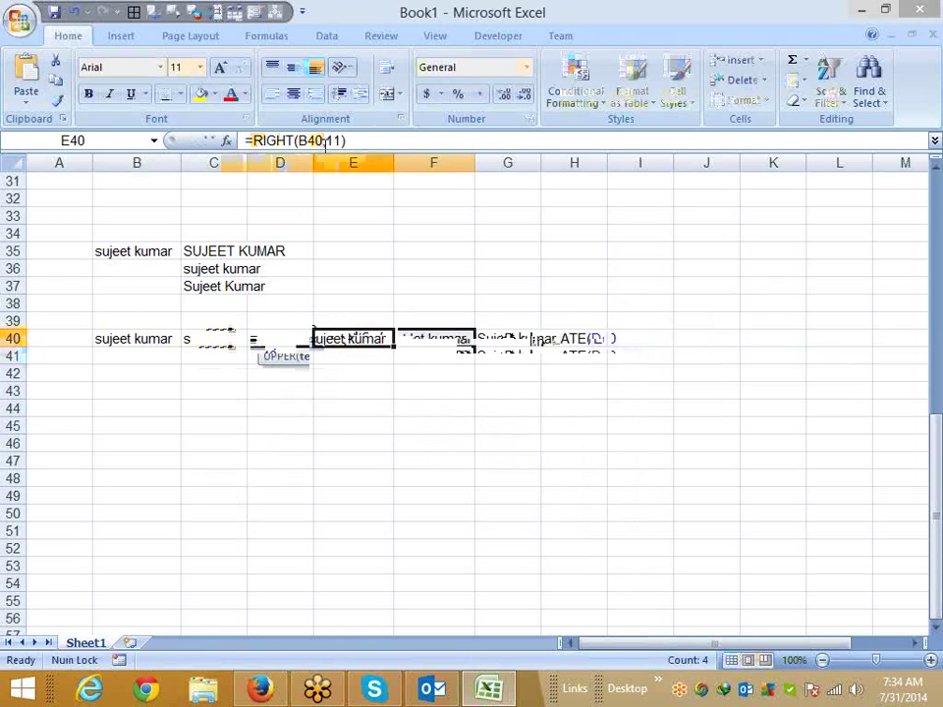
{"action": "left_click", "coordinate": [336, 140]}
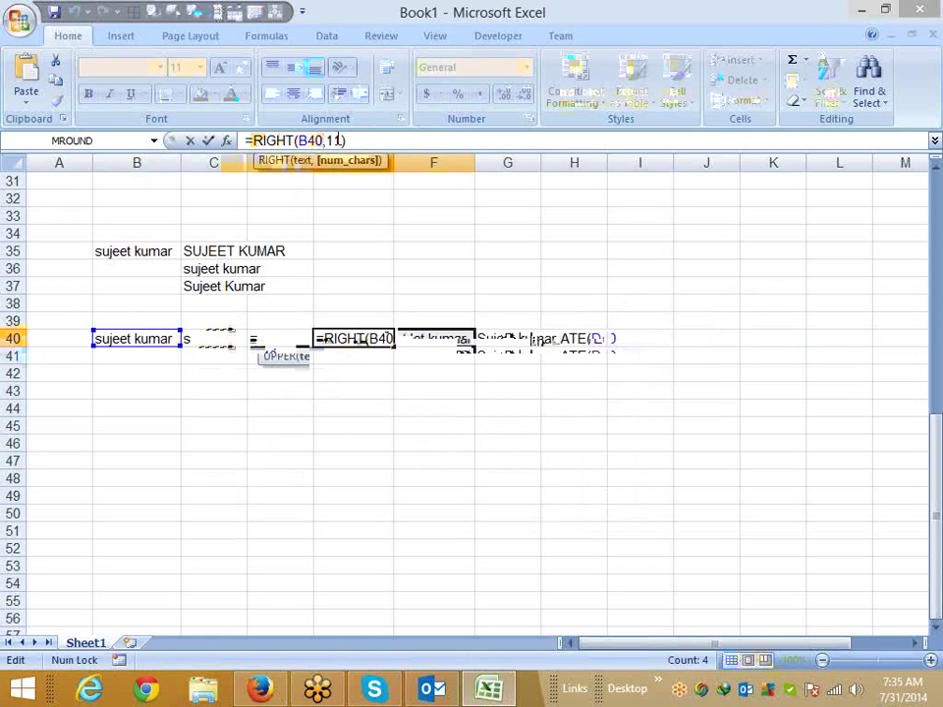
{"action": "key", "text": "BackSpace"}
{"action": "key", "text": "BackSpace"}
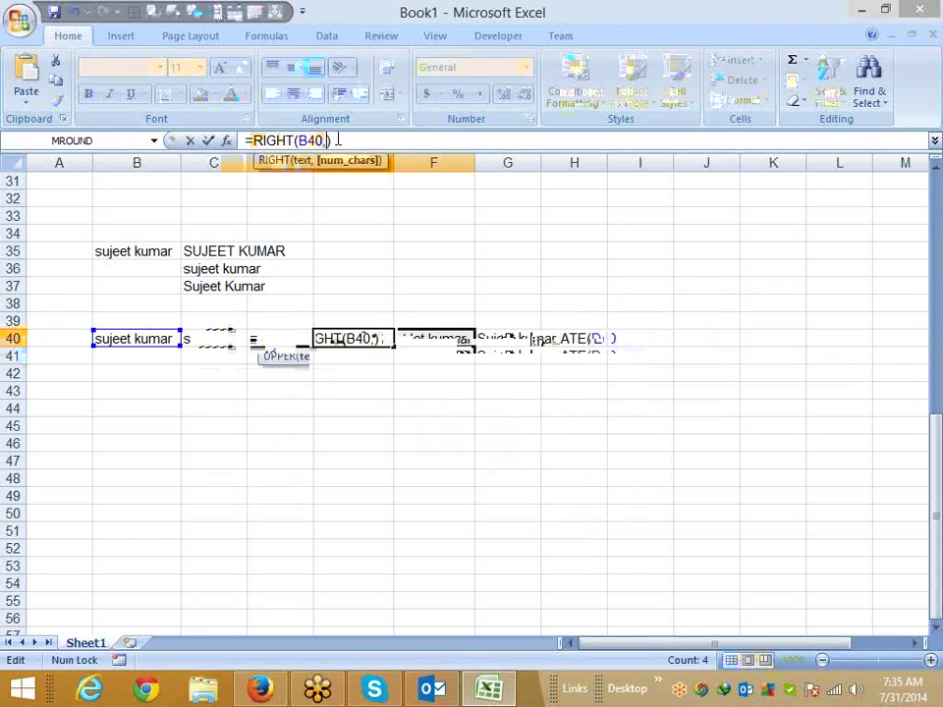
{"action": "type", "text": "ri"}
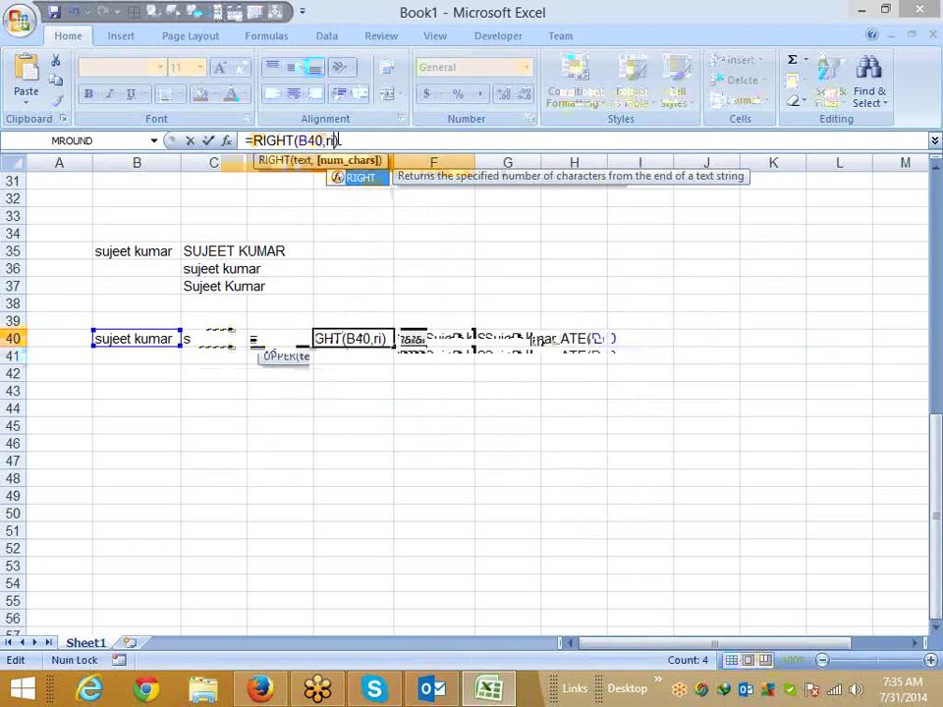
{"action": "key", "text": "BackSpace"}
{"action": "key", "text": "BackSpace"}
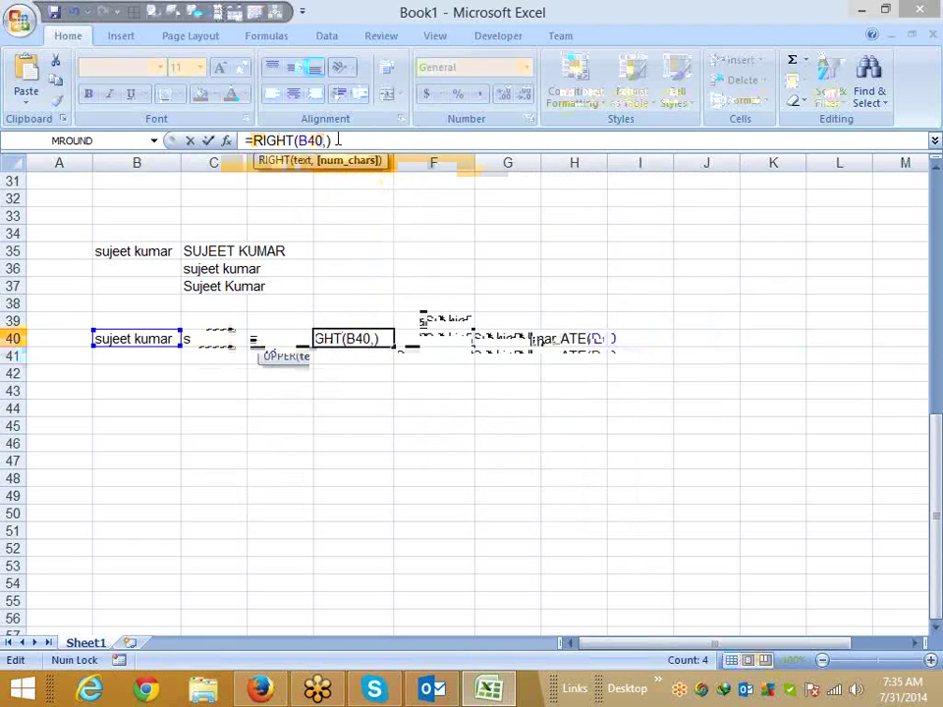
{"action": "type", "text": "le"}
{"action": "key", "text": "Down"}
{"action": "key", "text": "Tab"}
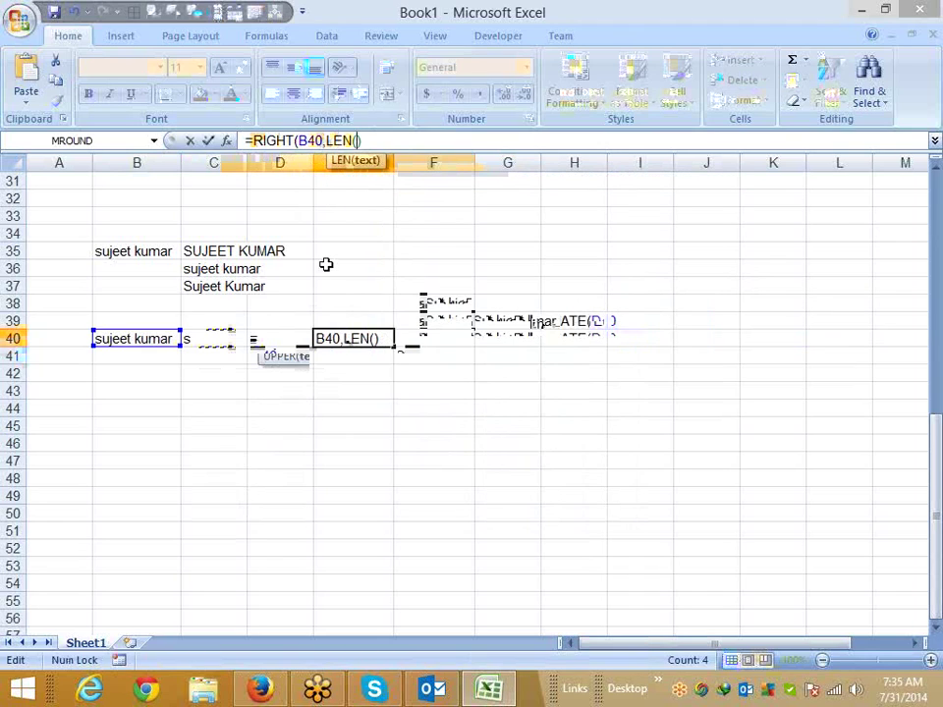
{"action": "type", "text": ")"}
{"action": "key", "text": "BackSpace"}
{"action": "left_click", "coordinate": [144, 335]}
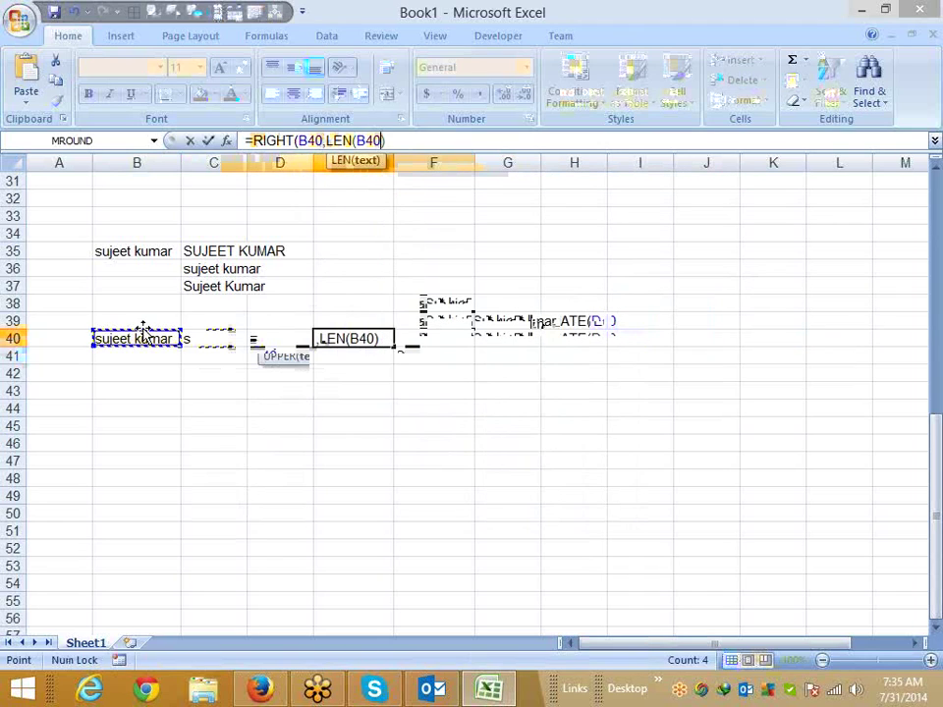
{"action": "type", "text": "))"}
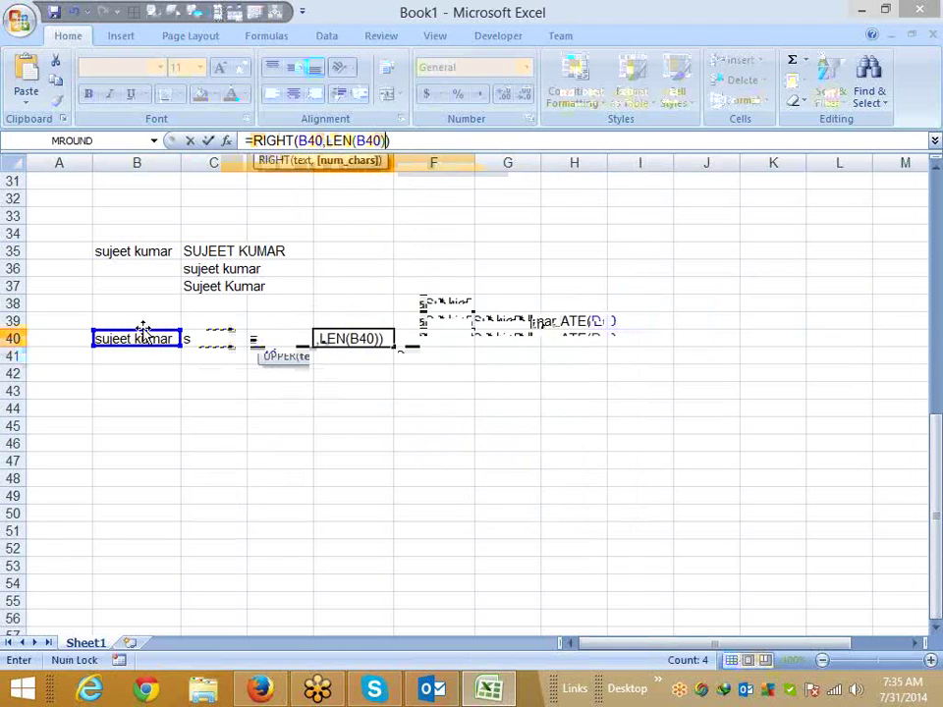
{"action": "key", "text": "Return"}
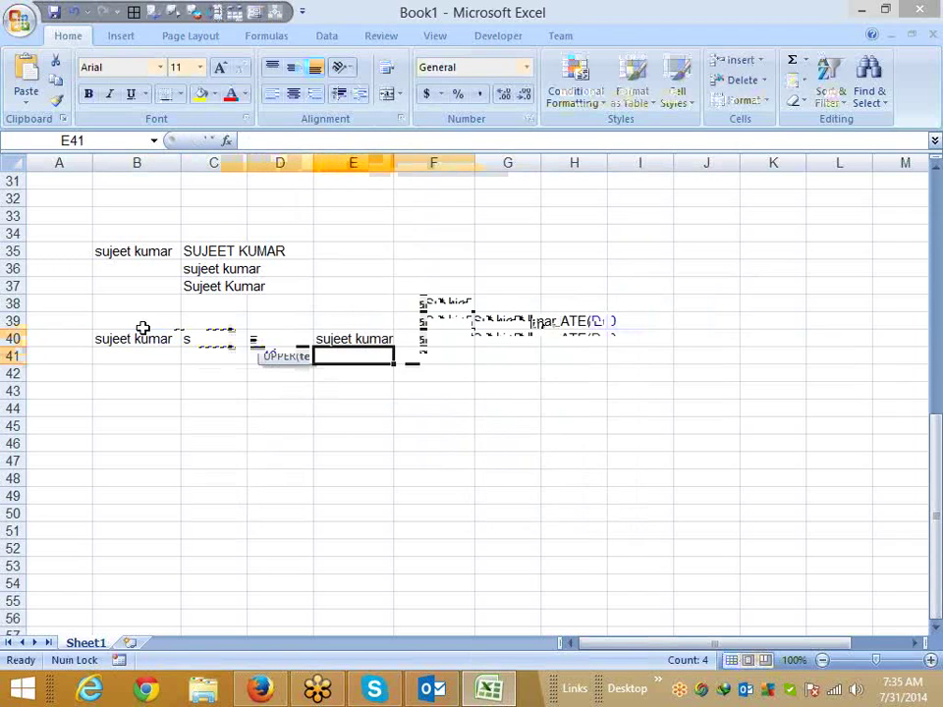
- Subtract 1 from the LEN count so E40 drops the name's first letter
{"action": "key", "text": "Up"}
{"action": "key", "text": "F2"}
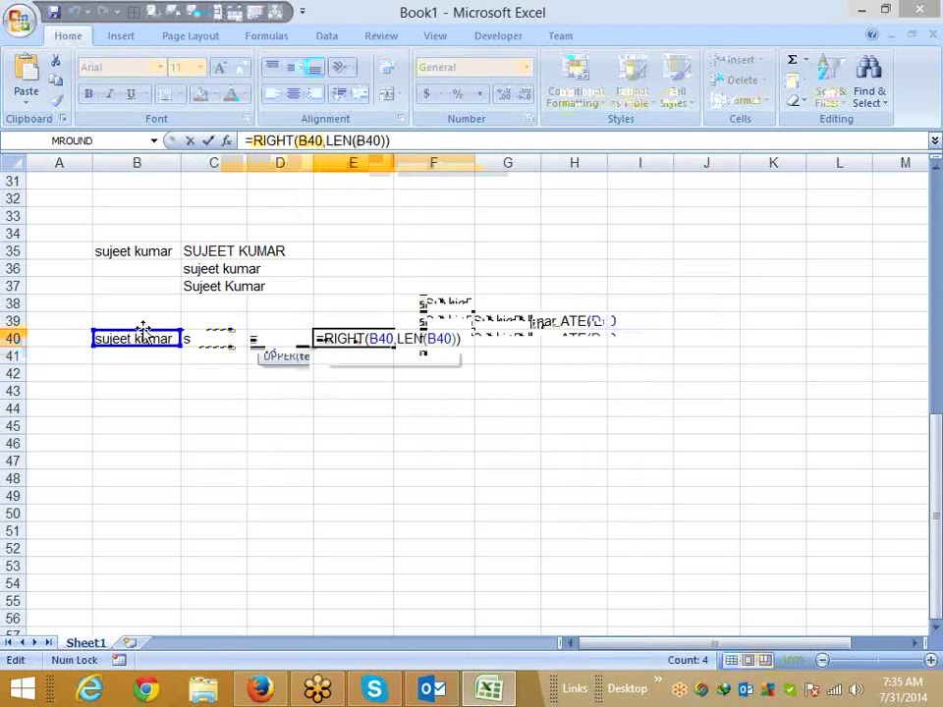
{"action": "key", "text": "Left"}
{"action": "key", "text": "Left"}
{"action": "key", "text": "Right"}
{"action": "type", "text": "-"}
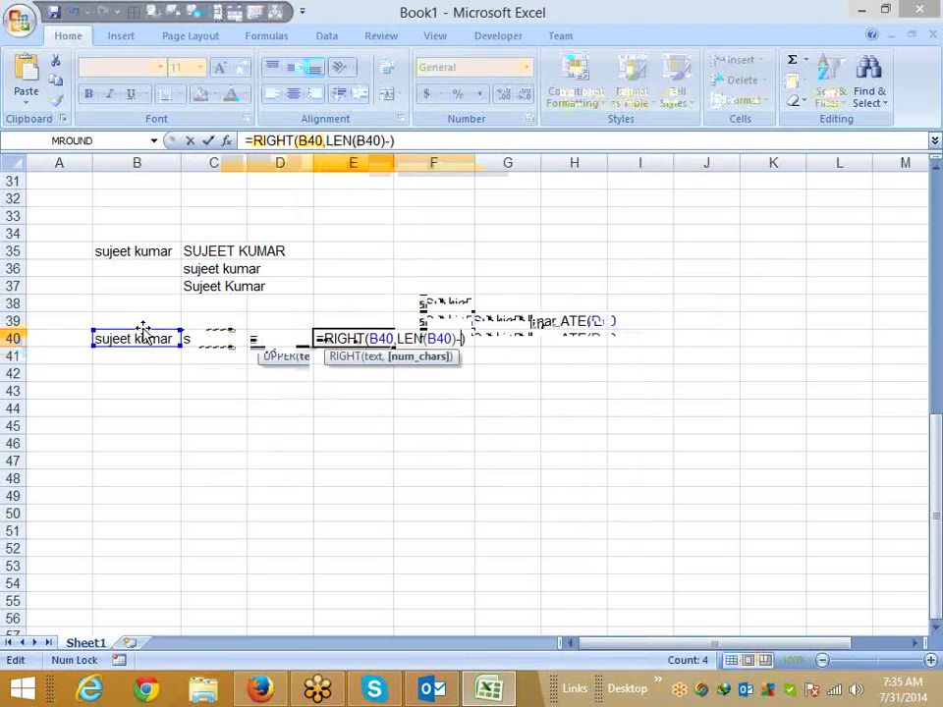
{"action": "type", "text": "1"}
{"action": "key", "text": "Return"}
{"action": "key", "text": "Up"}
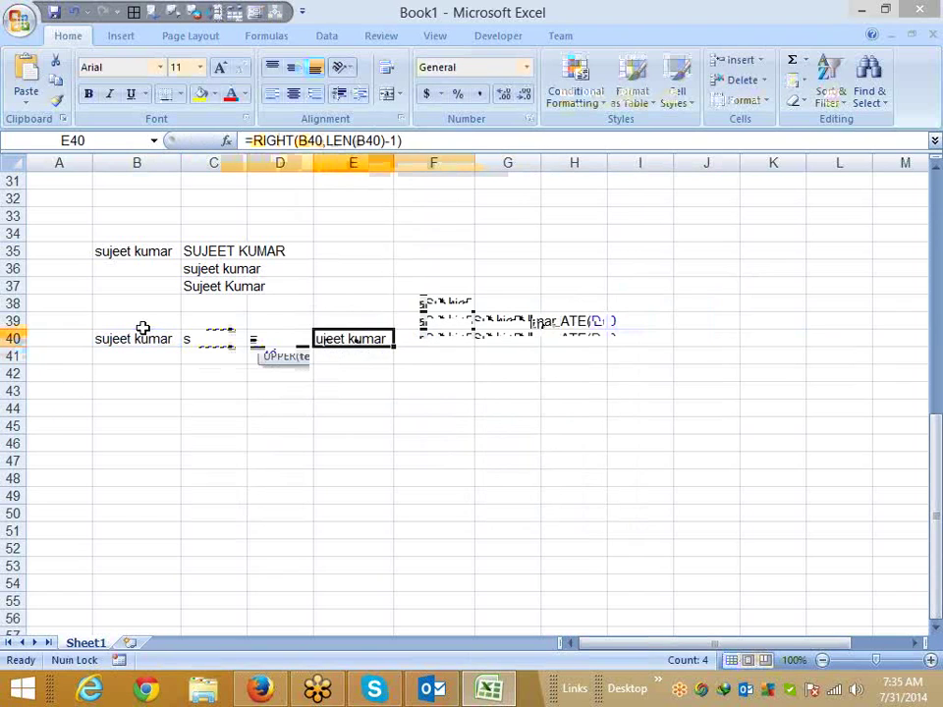
- Enter =LOWER(E40) in F40 to lowercase the rest of the name
{"action": "key", "text": "Right"}
{"action": "type", "text": "="}
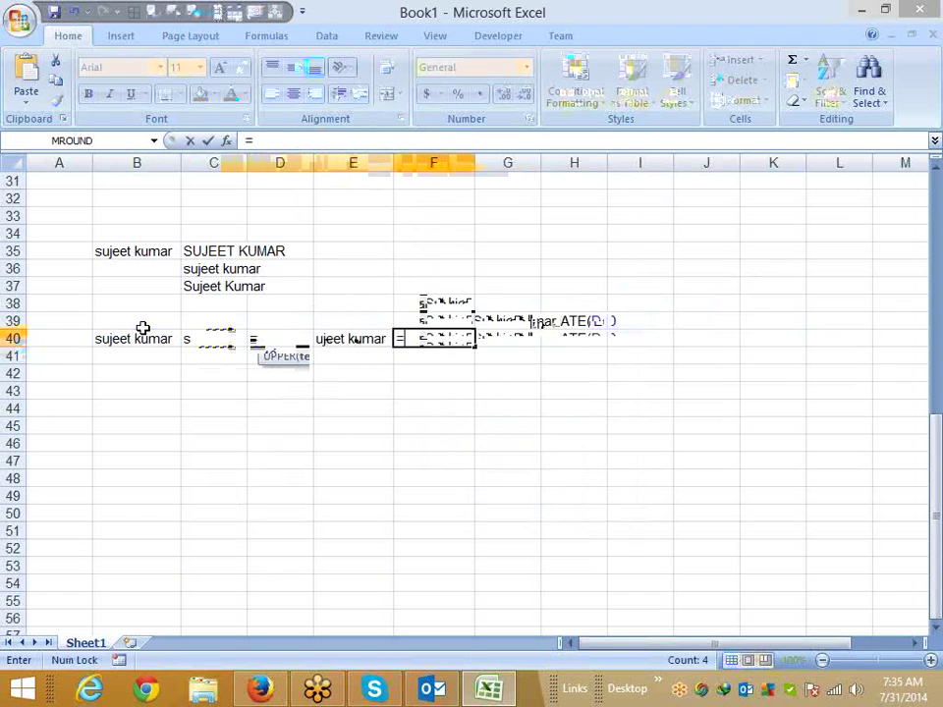
{"action": "type", "text": "lo"}
{"action": "key", "text": "Down"}
{"action": "key", "text": "Down"}
{"action": "key", "text": "Down"}
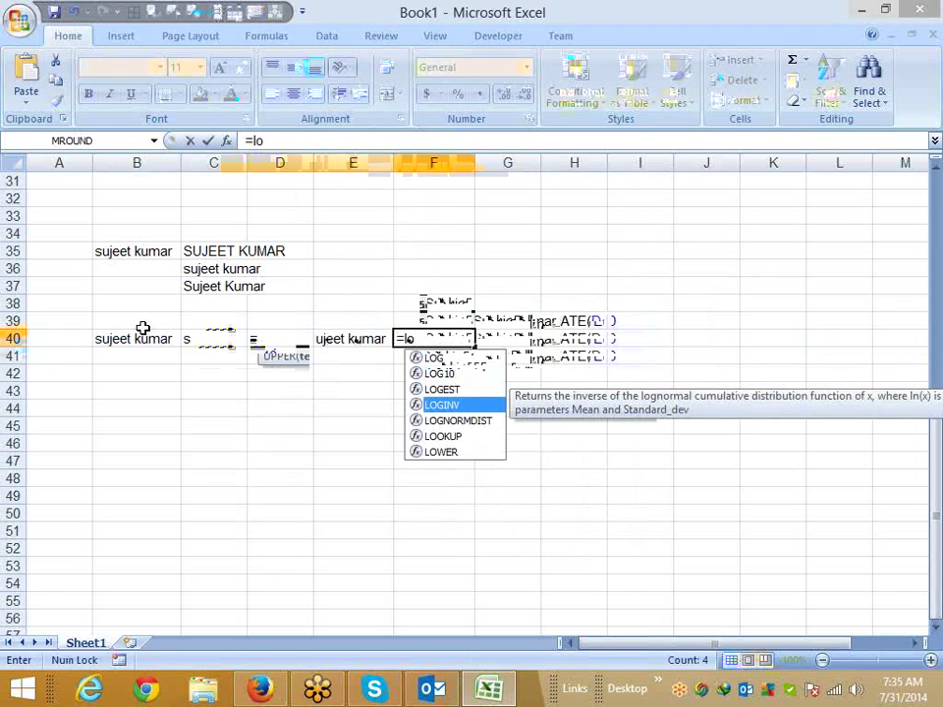
{"action": "key", "text": "Down"}
{"action": "key", "text": "Down"}
{"action": "key", "text": "Down"}
{"action": "key", "text": "Tab"}
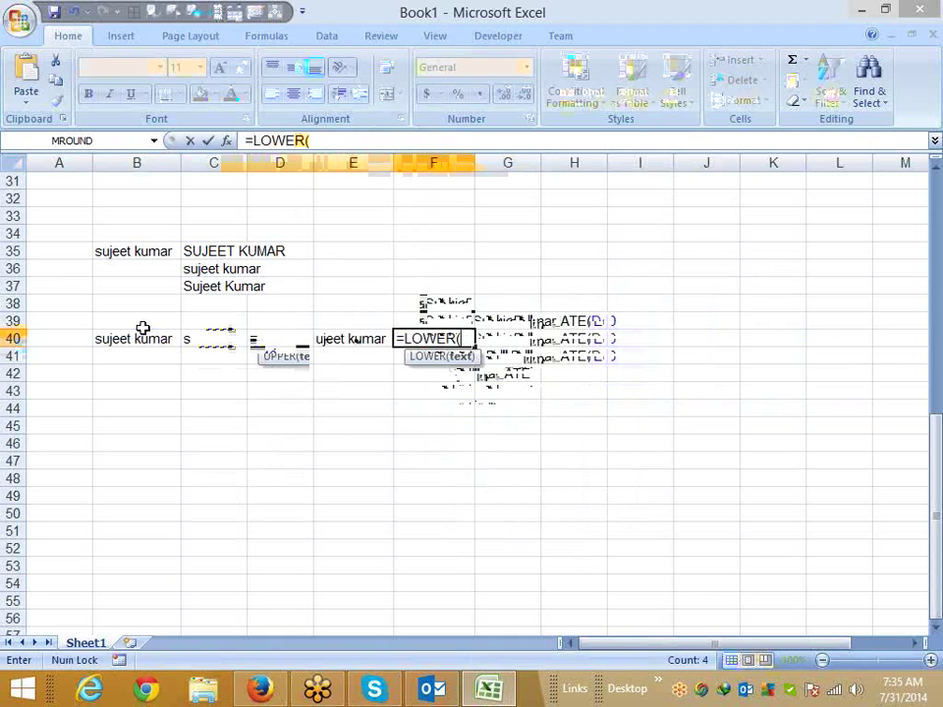
{"action": "key", "text": "Left"}
{"action": "key", "text": "Return"}
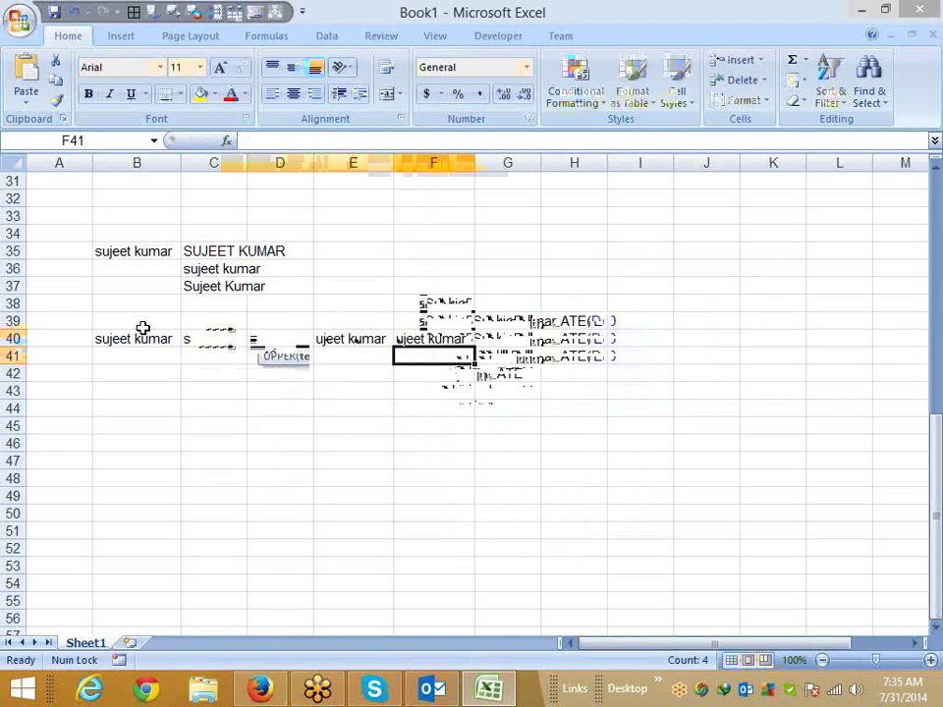
{"action": "key", "text": "Up"}
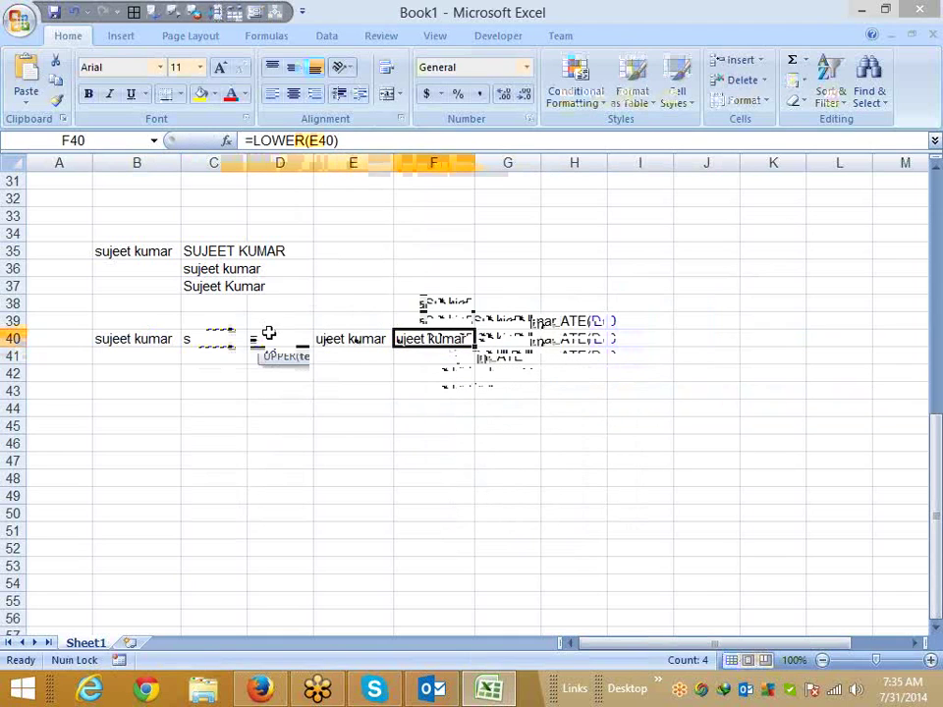
- Enter =D40&F40 in G40 to join the capital letter and the remainder
{"action": "left_click", "coordinate": [267, 327]}
{"action": "key", "text": "Down"}
{"action": "left_click", "coordinate": [435, 339]}
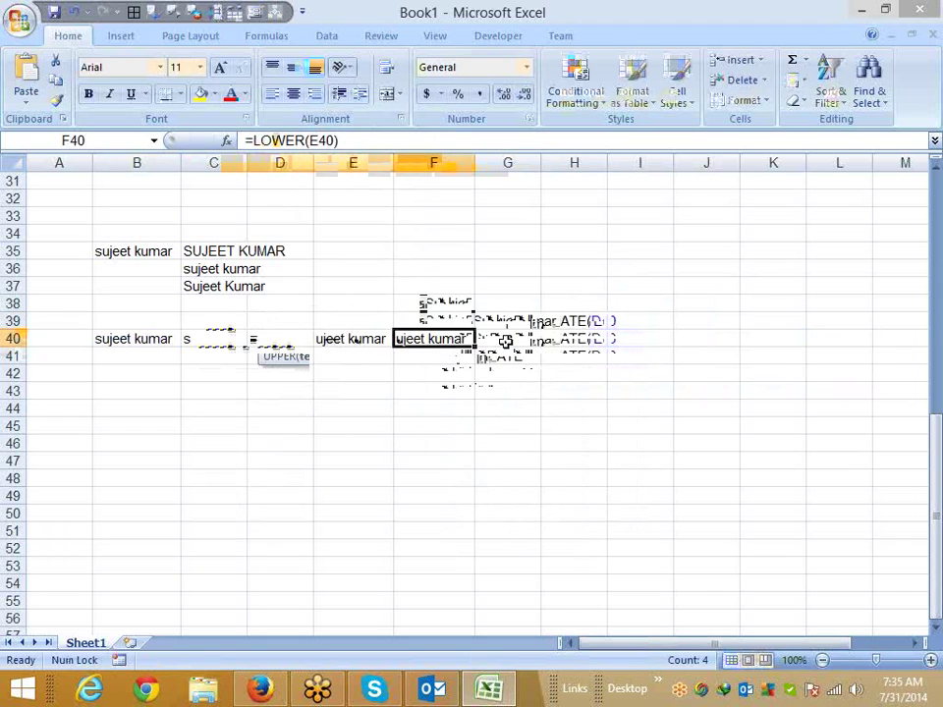
{"action": "left_click", "coordinate": [491, 337]}
{"action": "type", "text": "="}
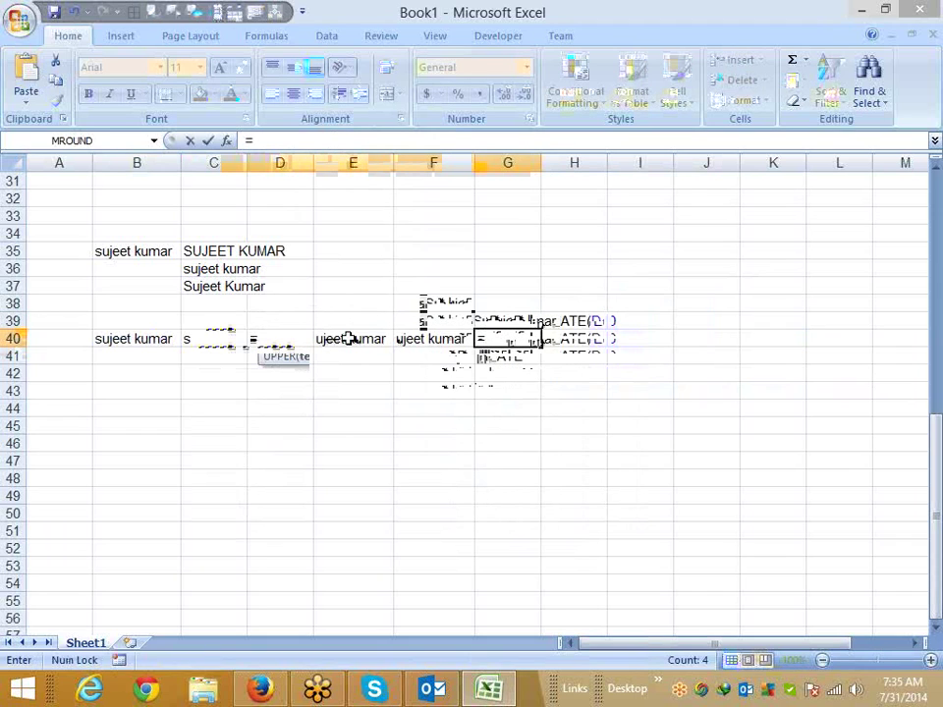
{"action": "left_click", "coordinate": [276, 338]}
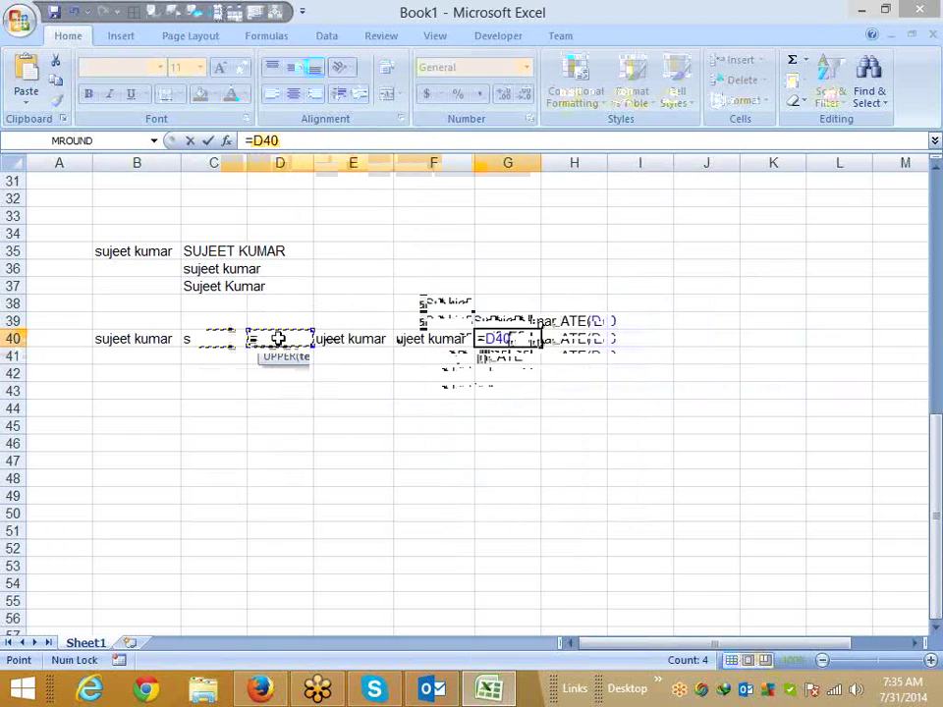
{"action": "type", "text": "&"}
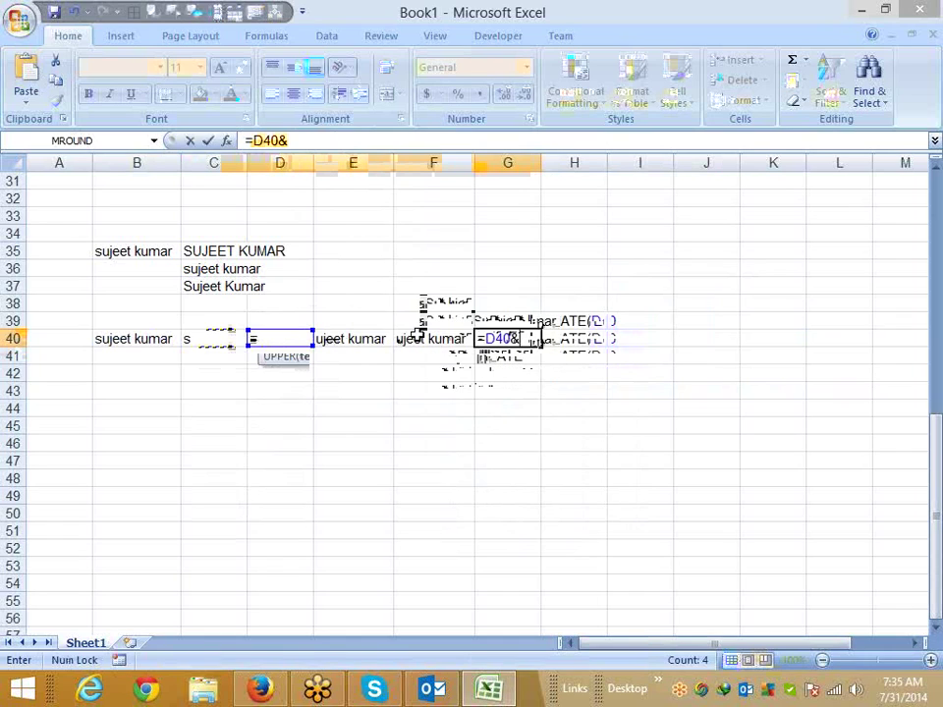
{"action": "type", "text": "F40"}
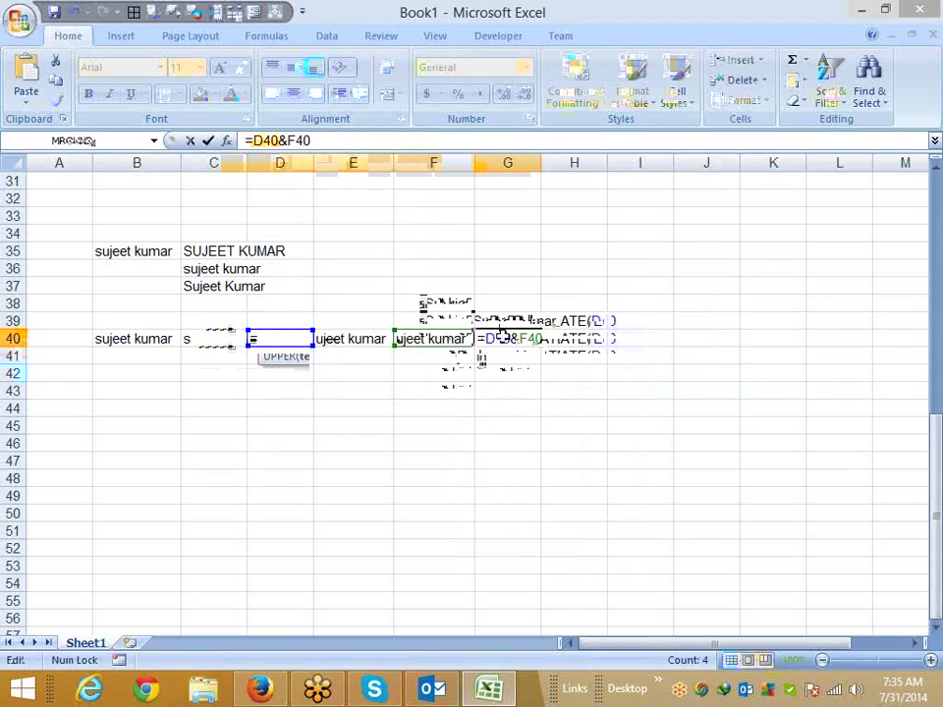
{"action": "key", "text": "ctrl+Return"}
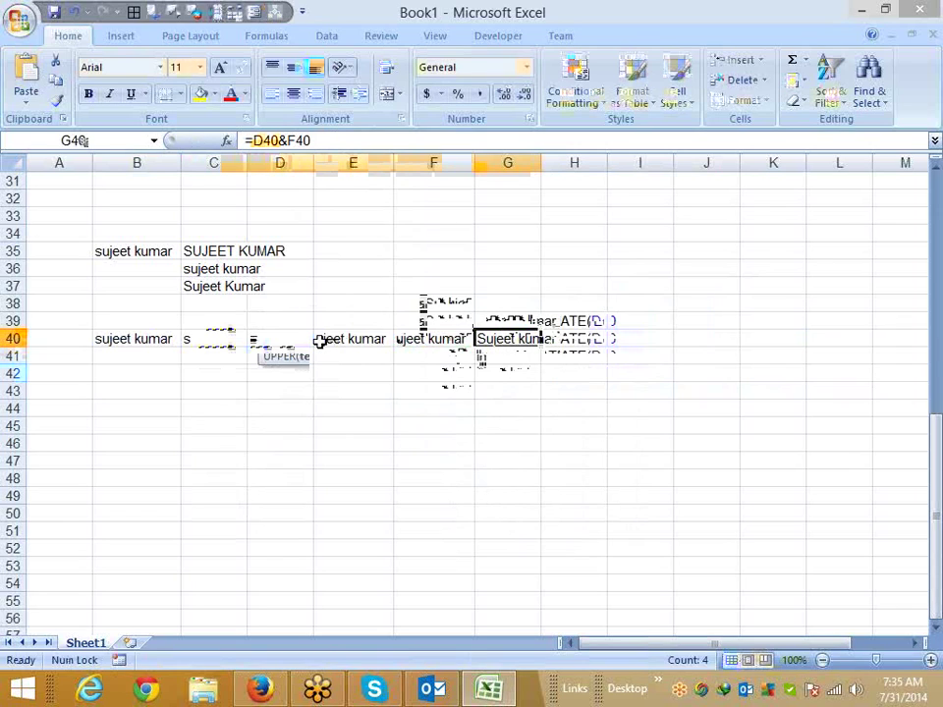
{"action": "left_click", "coordinate": [210, 339]}
- Nest C40's LEFT(B40,1) into D40, making it =UPPER(LEFT(B40,1))
{"action": "left_click", "coordinate": [460, 340], "text": "shift"}
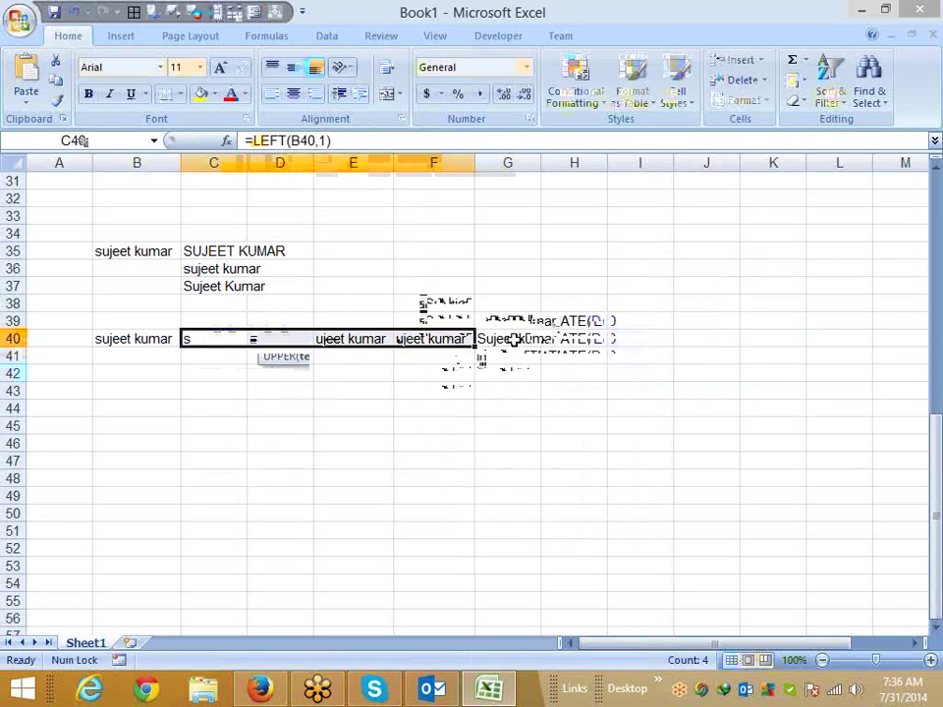
{"action": "left_click", "coordinate": [512, 338]}
{"action": "left_click", "coordinate": [225, 337]}
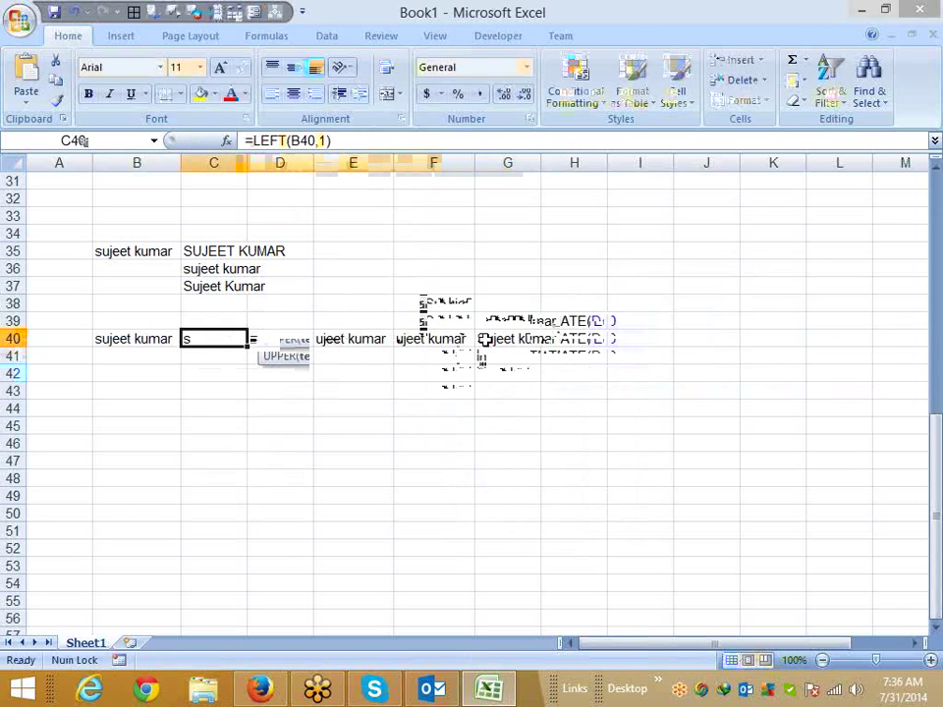
{"action": "left_click", "coordinate": [507, 338]}
{"action": "left_click", "coordinate": [414, 374]}
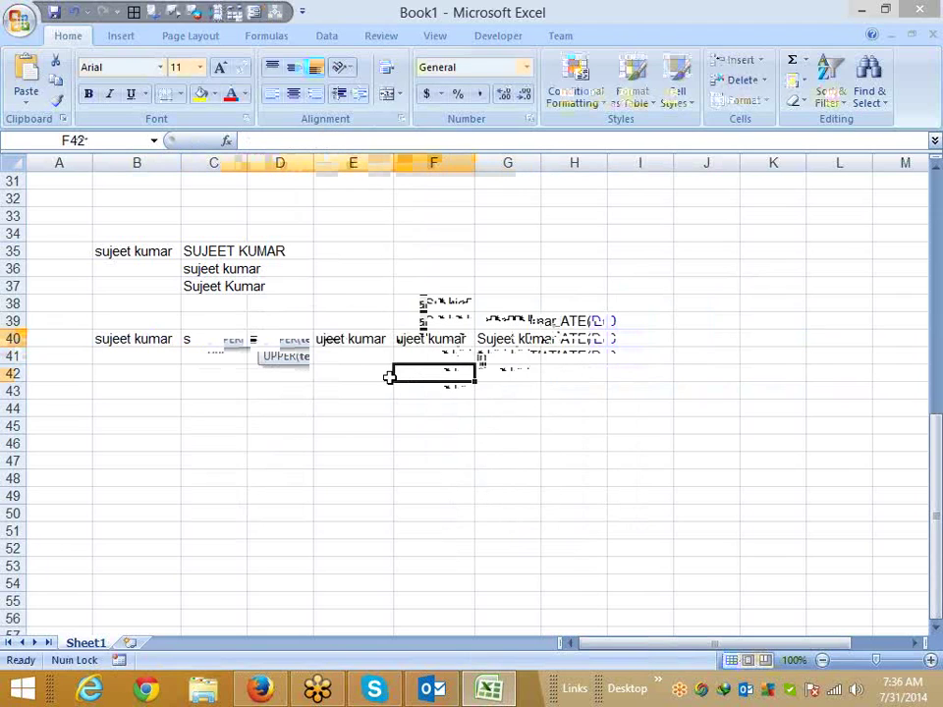
{"action": "left_click", "coordinate": [228, 341]}
{"action": "left_click", "coordinate": [335, 140]}
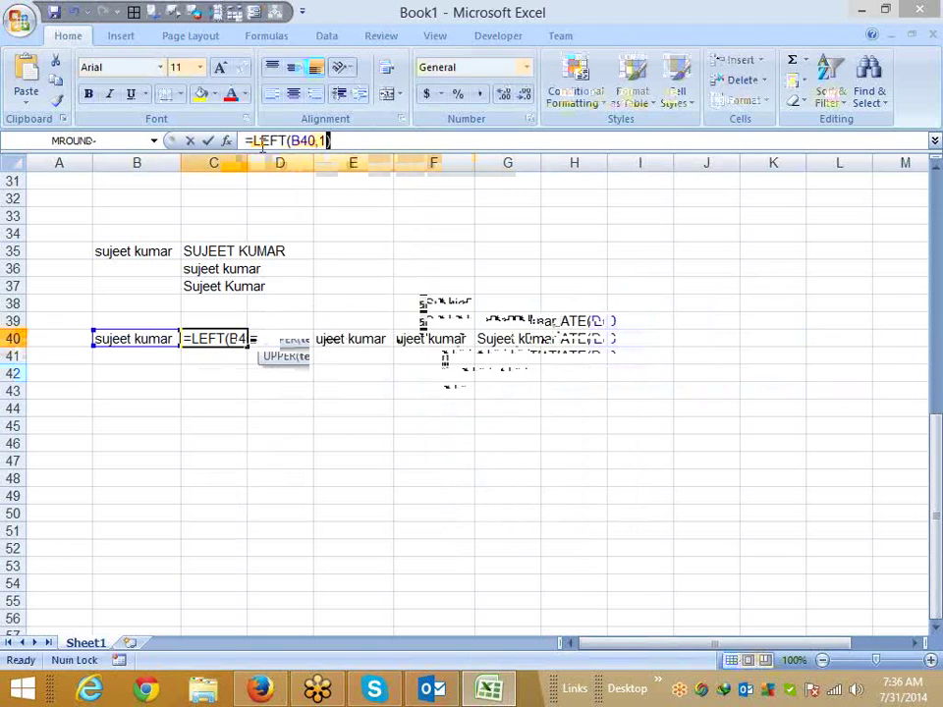
{"action": "left_click_drag", "start_coordinate": [332, 140], "coordinate": [251, 141]}
{"action": "key", "text": "Escape"}
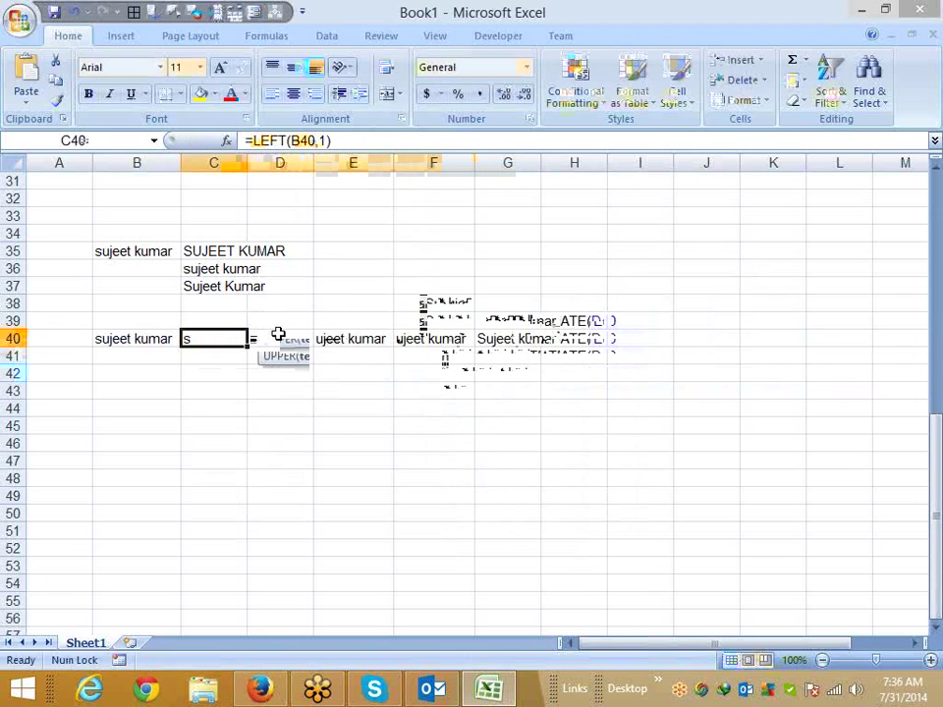
{"action": "left_click", "coordinate": [277, 334]}
{"action": "double_click", "coordinate": [316, 141]}
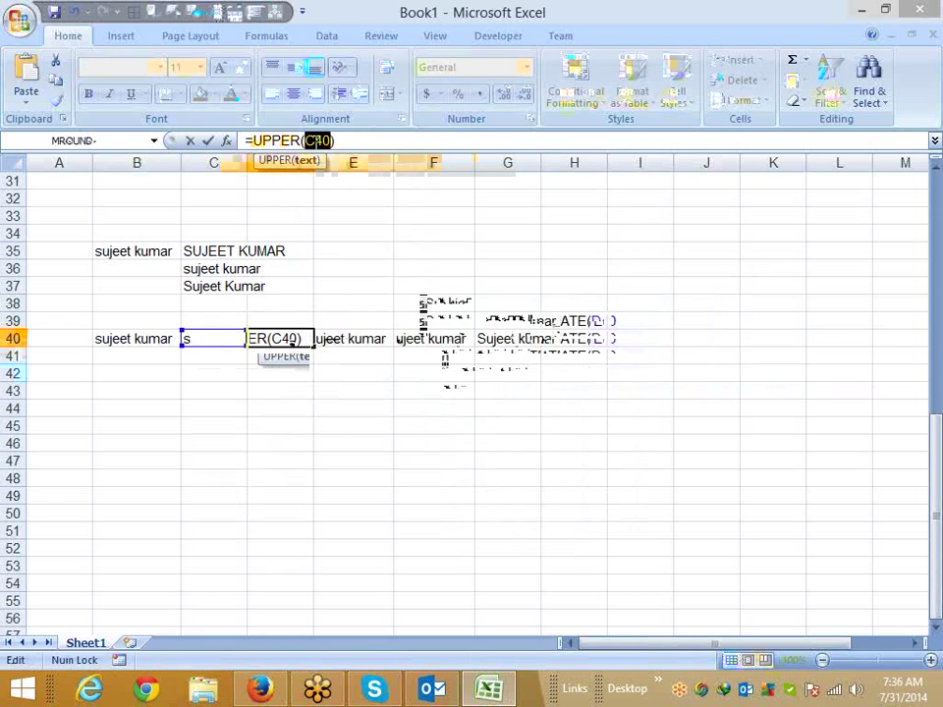
{"action": "key", "text": "ctrl+v"}
{"action": "key", "text": "Return"}
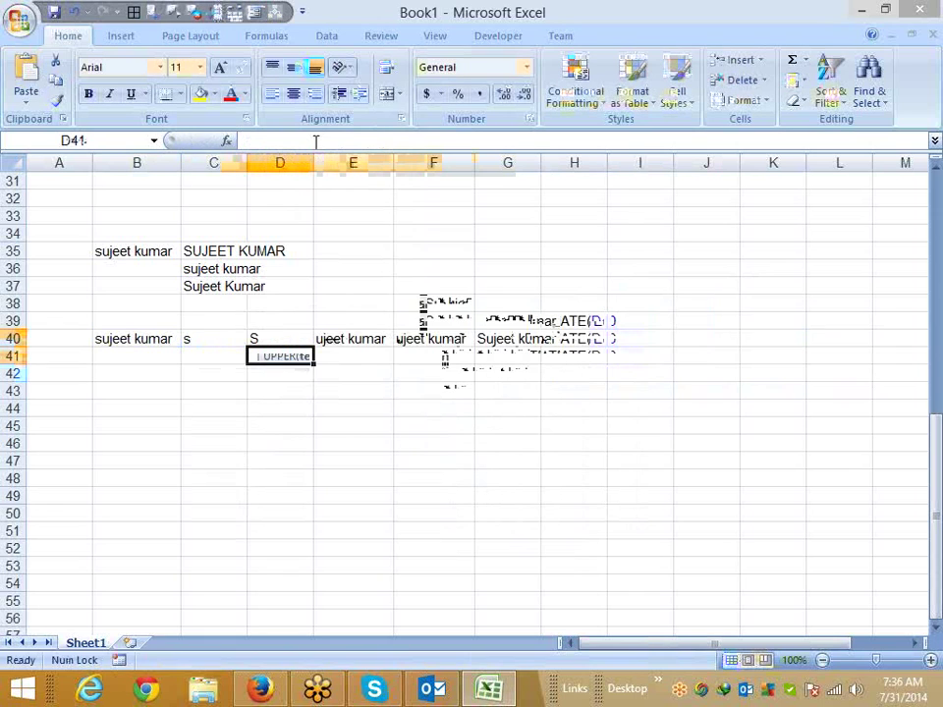
- Replace the D40 reference in G40 with UPPER(LEFT(B40,1))
{"action": "key", "text": "Up"}
{"action": "left_click_drag", "start_coordinate": [388, 140], "coordinate": [253, 141]}
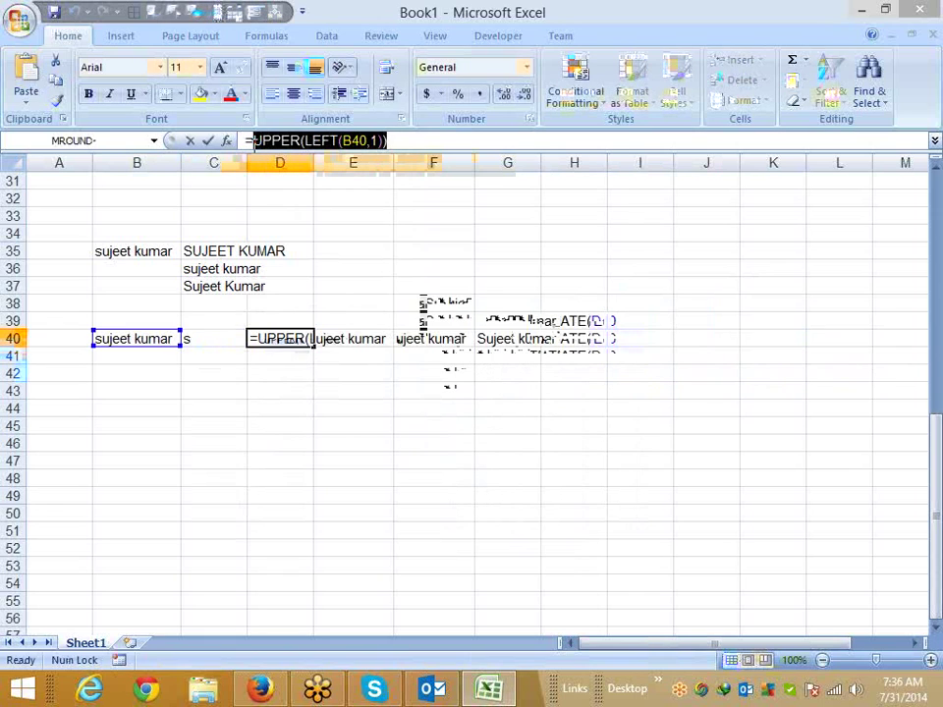
{"action": "key", "text": "Escape"}
{"action": "key", "text": "Right"}
{"action": "key", "text": "Right"}
{"action": "key", "text": "Right"}
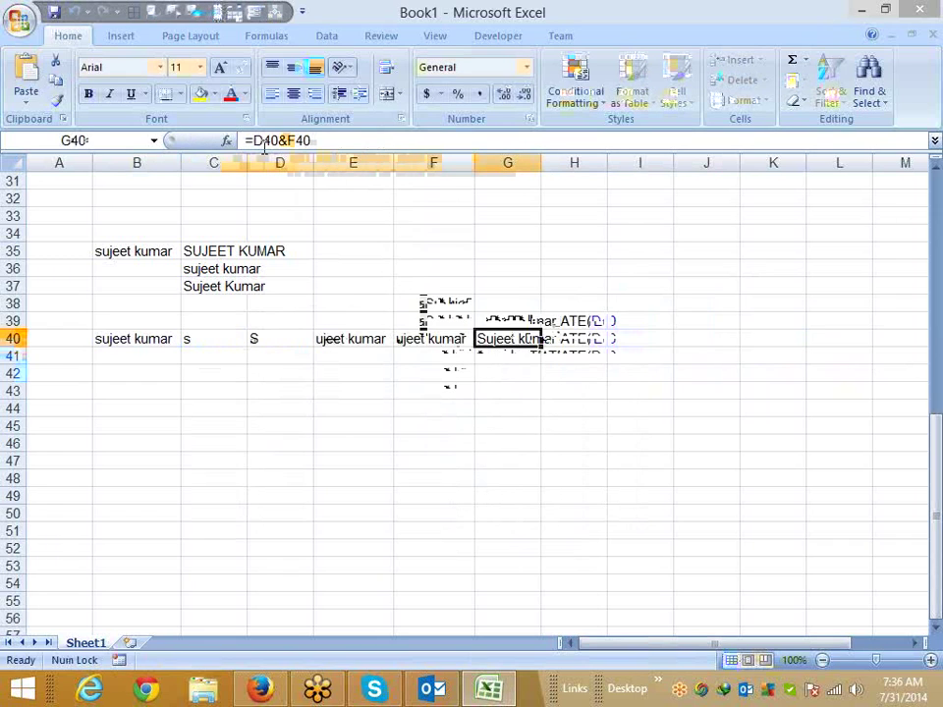
{"action": "left_click", "coordinate": [263, 141]}
{"action": "double_click", "coordinate": [261, 141]}
{"action": "key", "text": "ctrl+v"}
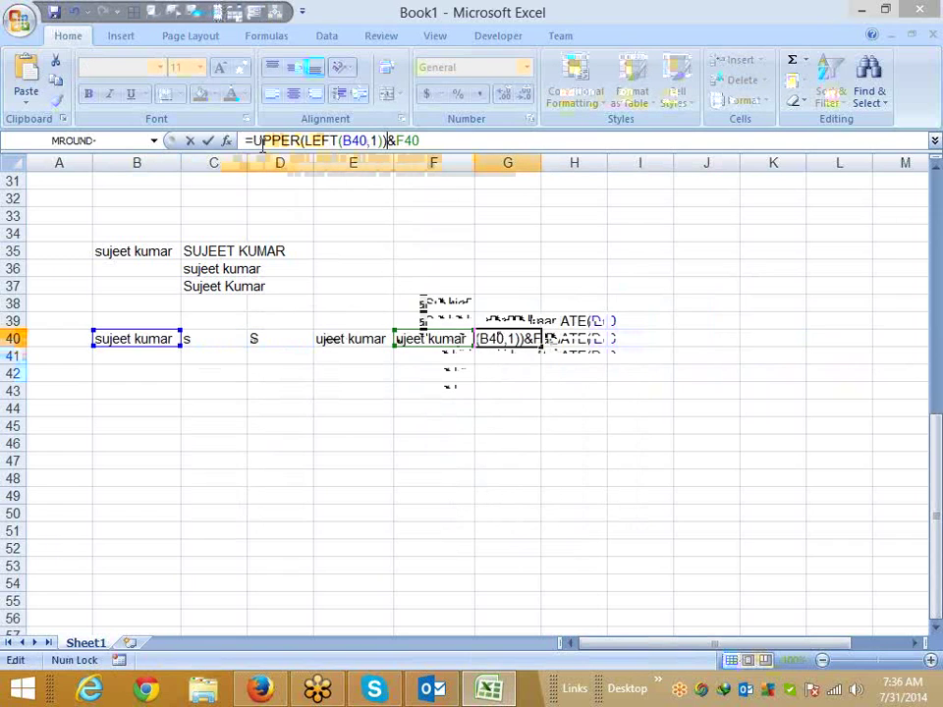
{"action": "key", "text": "Return"}
- Nest E40's RIGHT(B40,LEN(B40)-1) into F40's LOWER formula
{"action": "left_click", "coordinate": [361, 339]}
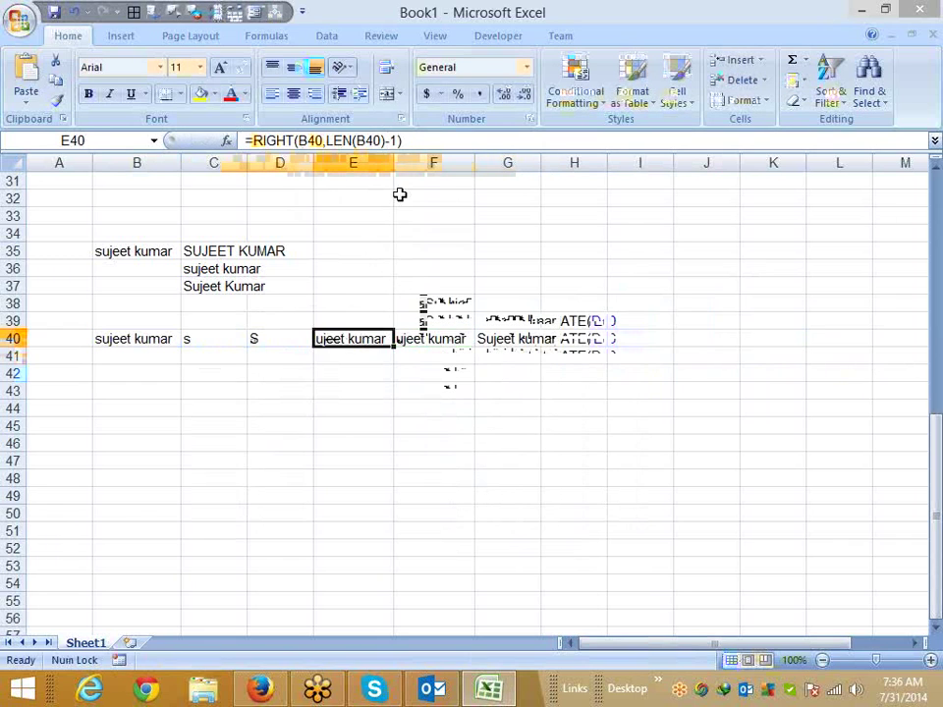
{"action": "left_click", "coordinate": [247, 141]}
{"action": "left_click_drag", "start_coordinate": [252, 140], "coordinate": [282, 222]}
{"action": "key", "text": "ctrl+c"}
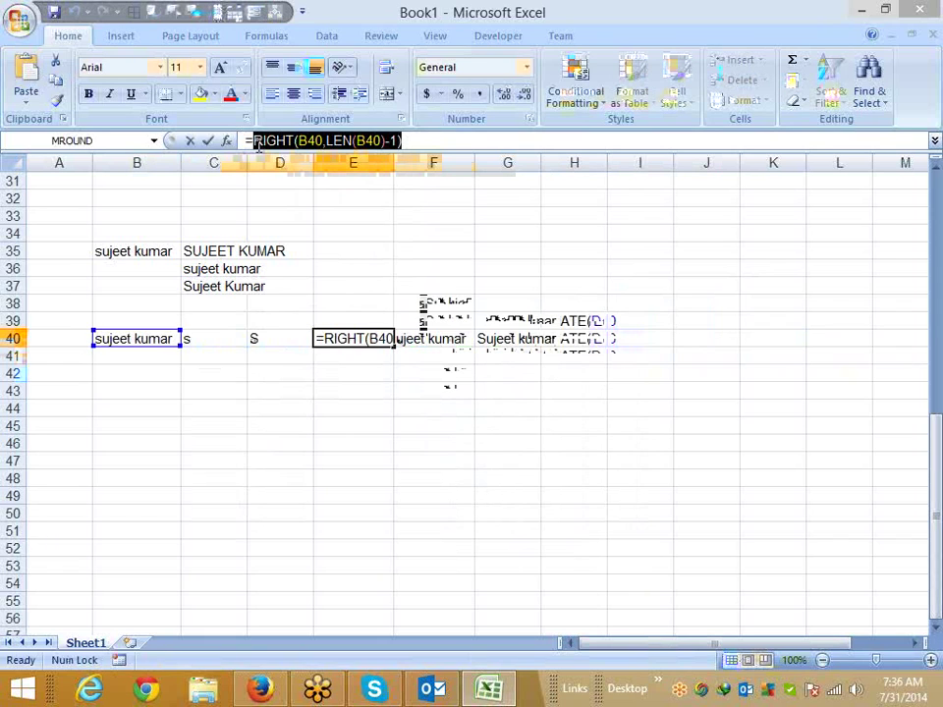
{"action": "key", "text": "Tab"}
{"action": "left_click", "coordinate": [327, 140]}
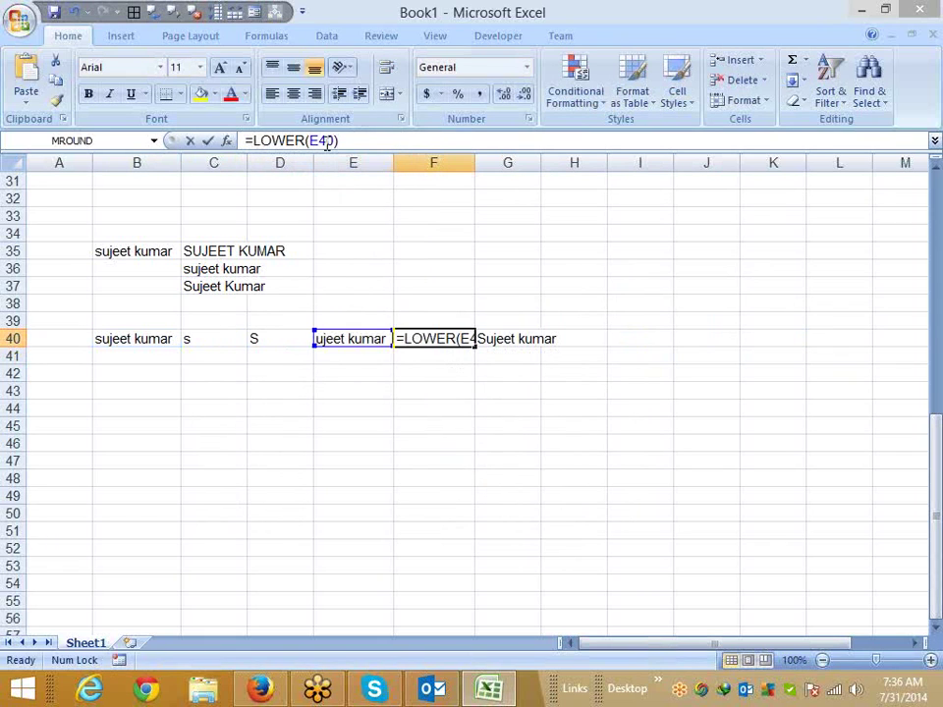
{"action": "double_click", "coordinate": [322, 140]}
{"action": "key", "text": "ctrl+v"}
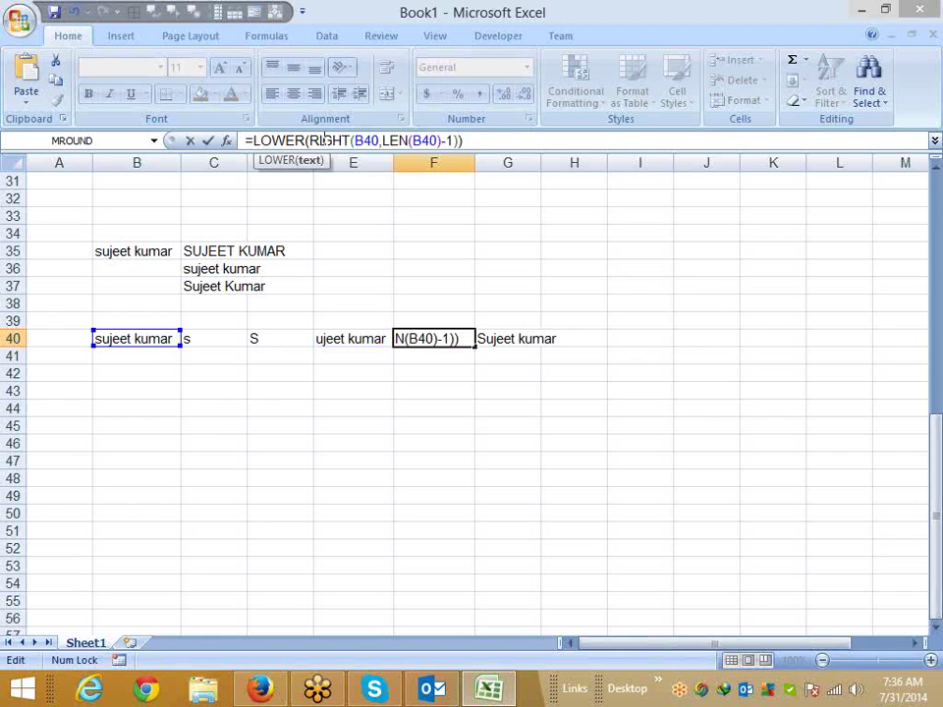
{"action": "key", "text": "Return"}
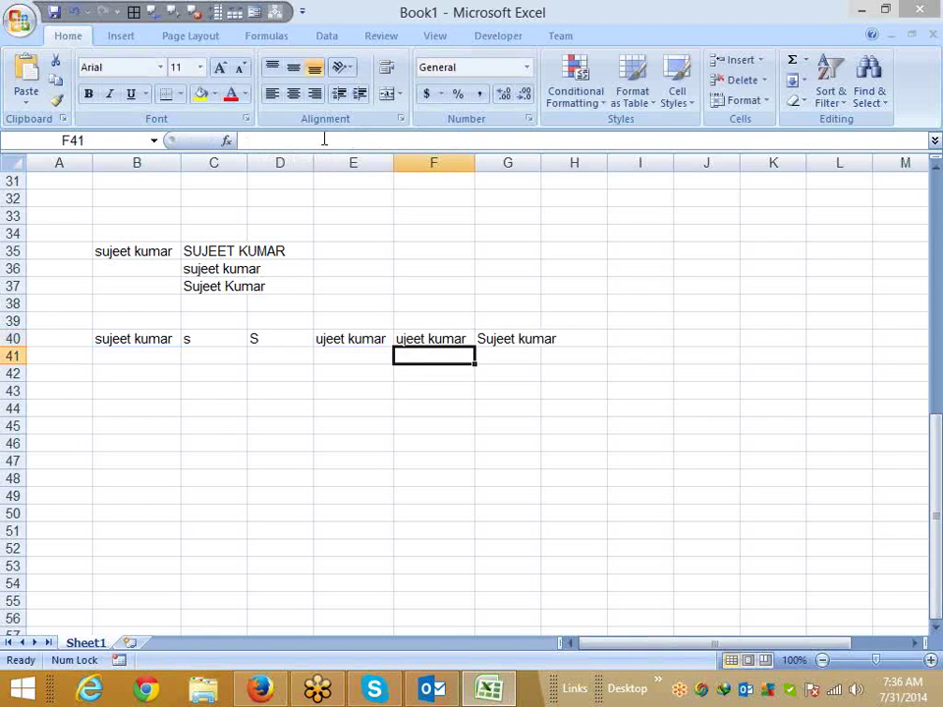
- Replace the F40 reference in G40 with the LOWER(RIGHT(...)) expression
{"action": "left_click", "coordinate": [433, 339]}
{"action": "left_click", "coordinate": [503, 354]}
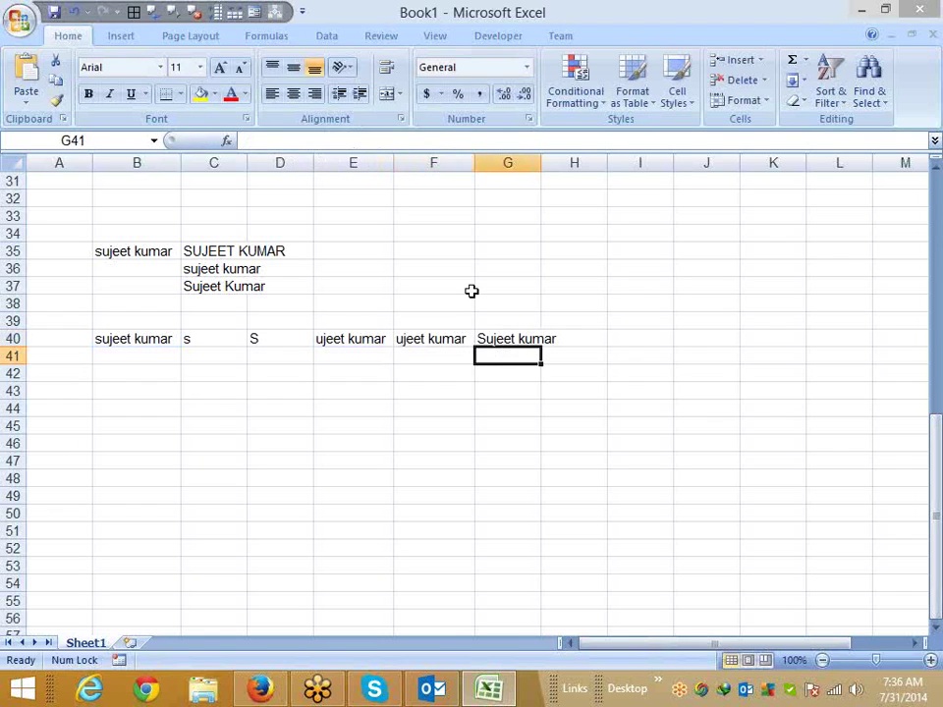
{"action": "left_click", "coordinate": [505, 339]}
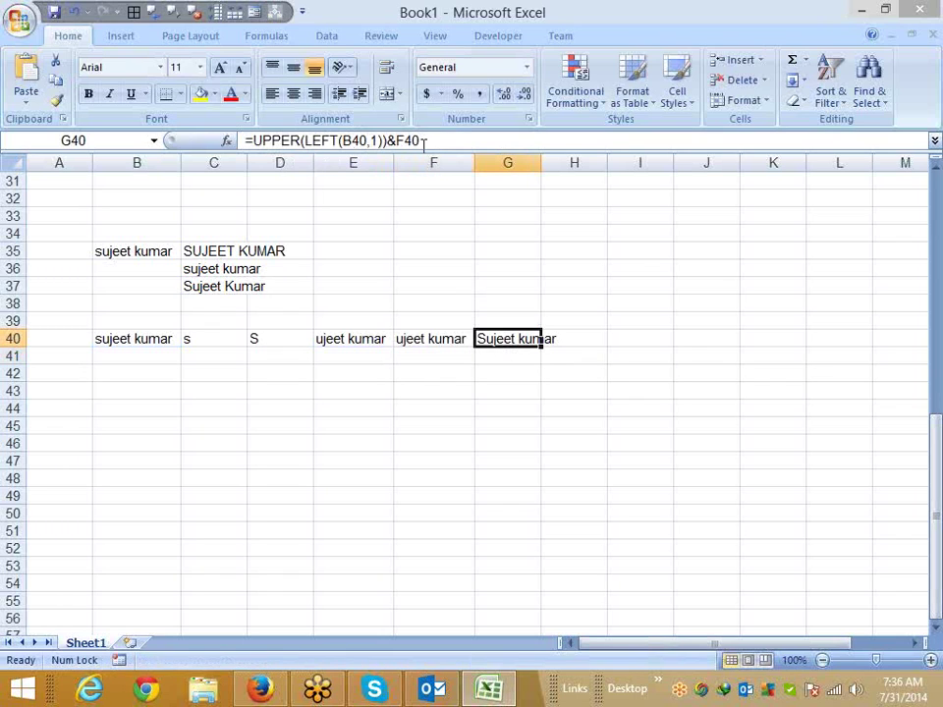
{"action": "double_click", "coordinate": [438, 337]}
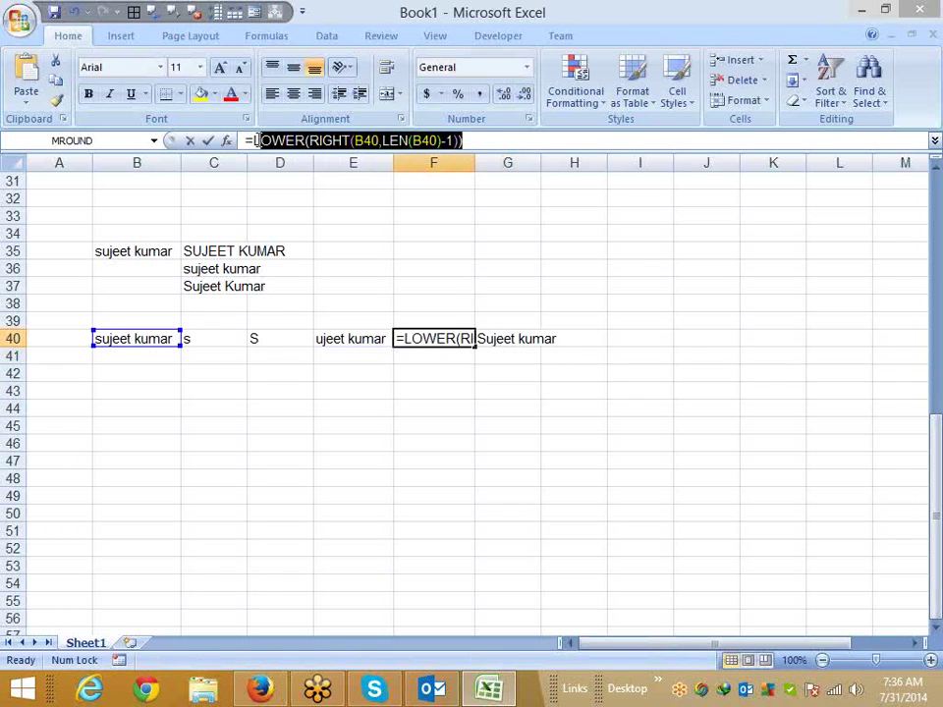
{"action": "key", "text": "Escape"}
{"action": "key", "text": "Right"}
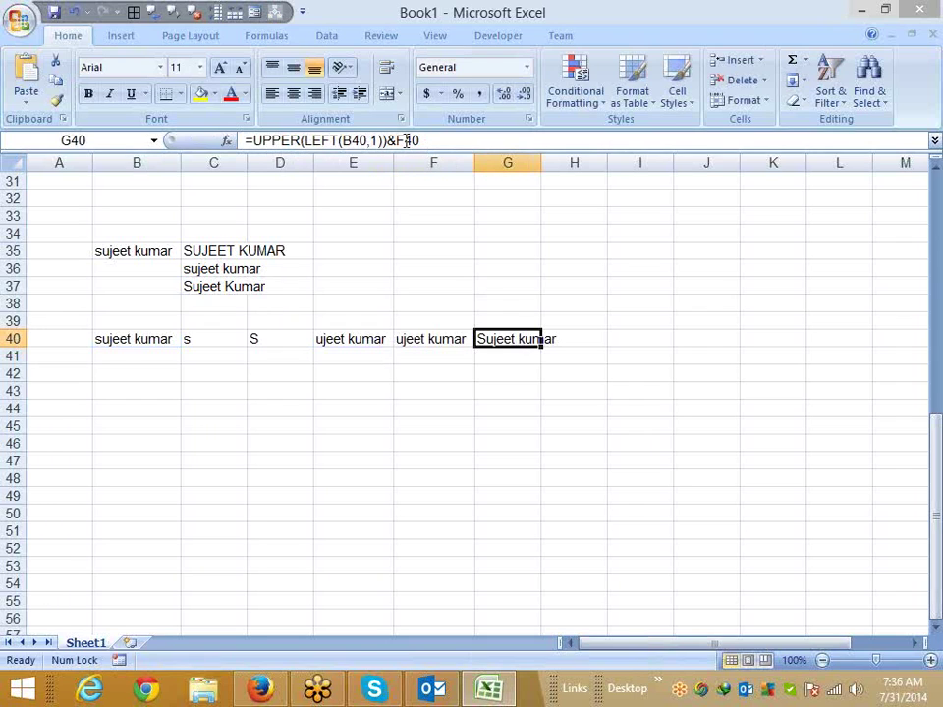
{"action": "double_click", "coordinate": [406, 141]}
{"action": "type", "text": "LOWER(RIGHT(B40,LEN(B40)-1))"}
{"action": "key", "text": "Return"}
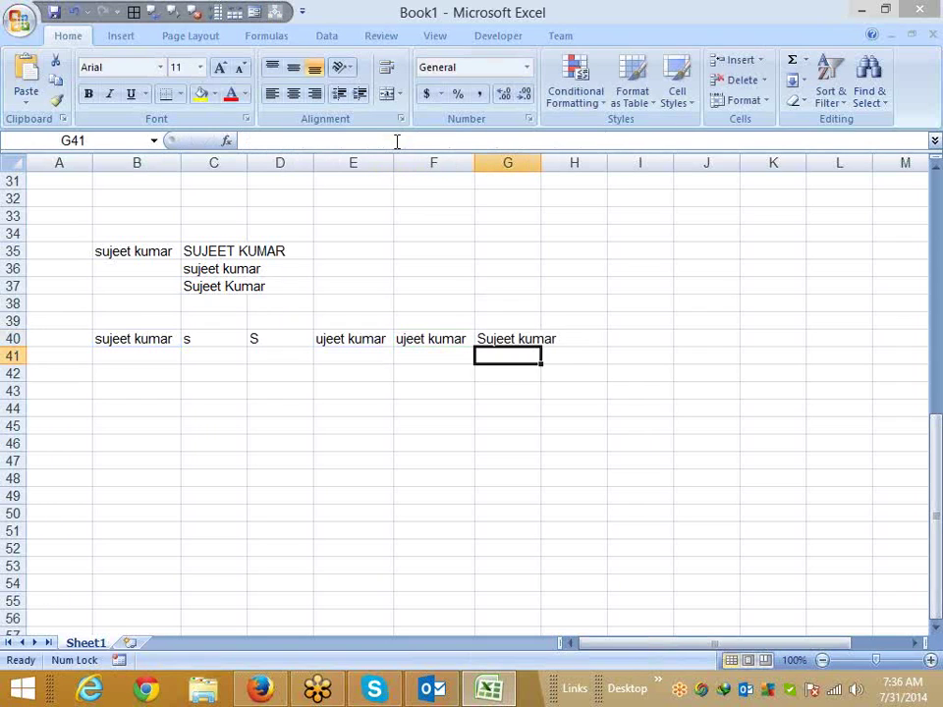
- Clear helper cells C40:F40 and move the combined formula from G40 into C40
{"action": "key", "text": "Up"}
{"action": "key", "text": "Left"}
{"action": "key", "text": "shift+Left"}
{"action": "key", "text": "shift+Left"}
{"action": "key", "text": "shift+Left"}
{"action": "key", "text": "Delete"}
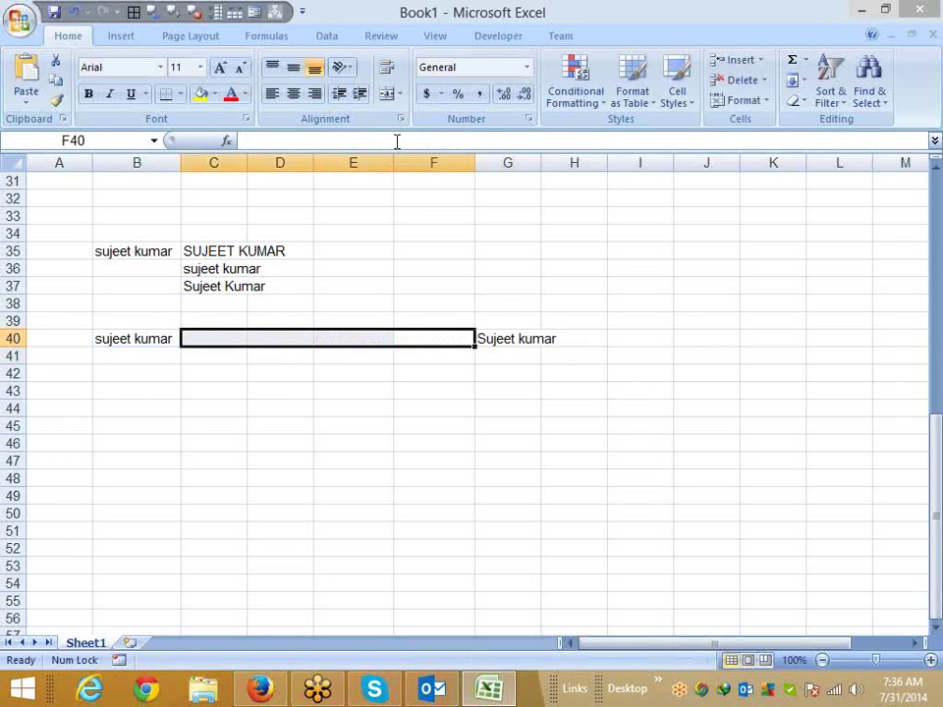
{"action": "key", "text": "Right"}
{"action": "key", "text": "Right"}
{"action": "key", "text": "Left"}
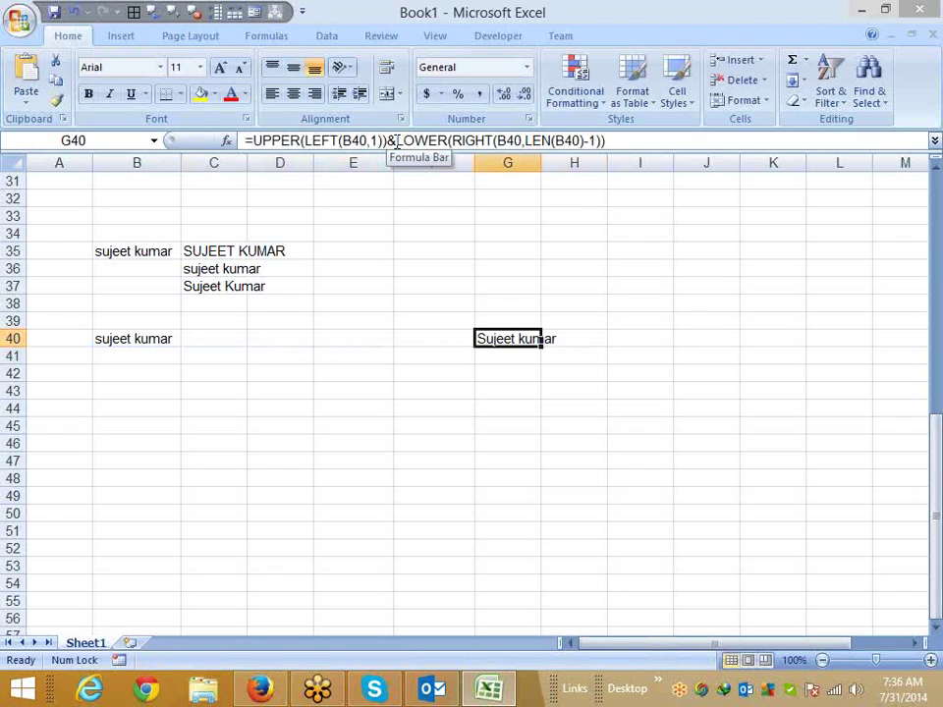
{"action": "key", "text": "ctrl+c"}
{"action": "key", "text": "Left"}
{"action": "key", "text": "Left"}
{"action": "key", "text": "Left"}
{"action": "key", "text": "Left"}
{"action": "key", "text": "Return"}
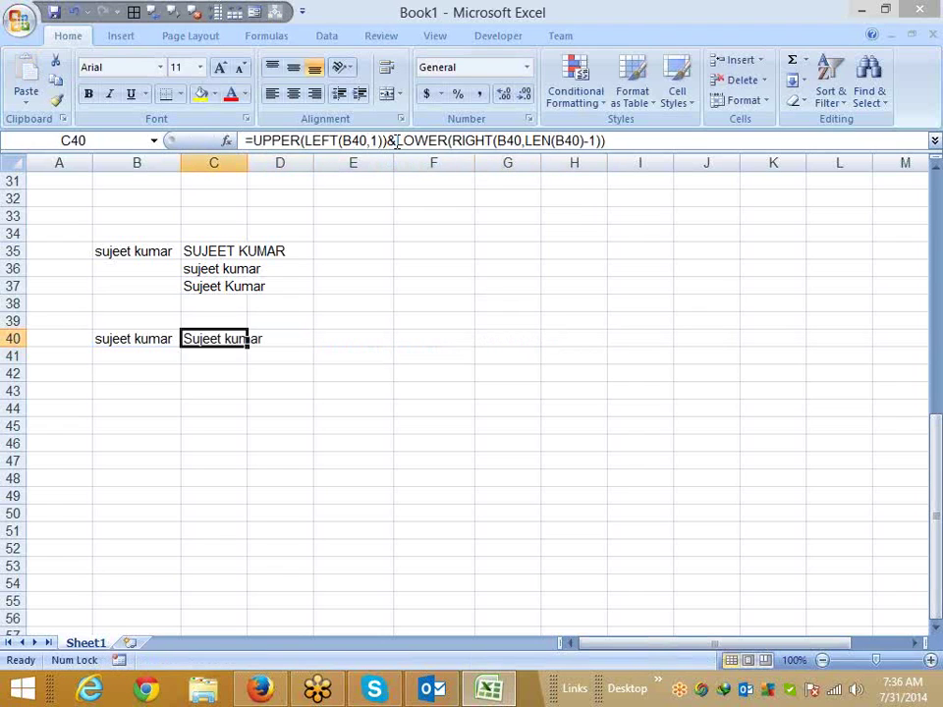
{"action": "key", "text": "Down"}
- In C41 begin =UPPER(LEFT(B40,1)&LOWER( with the first-letter part
{"action": "type", "text": "="}
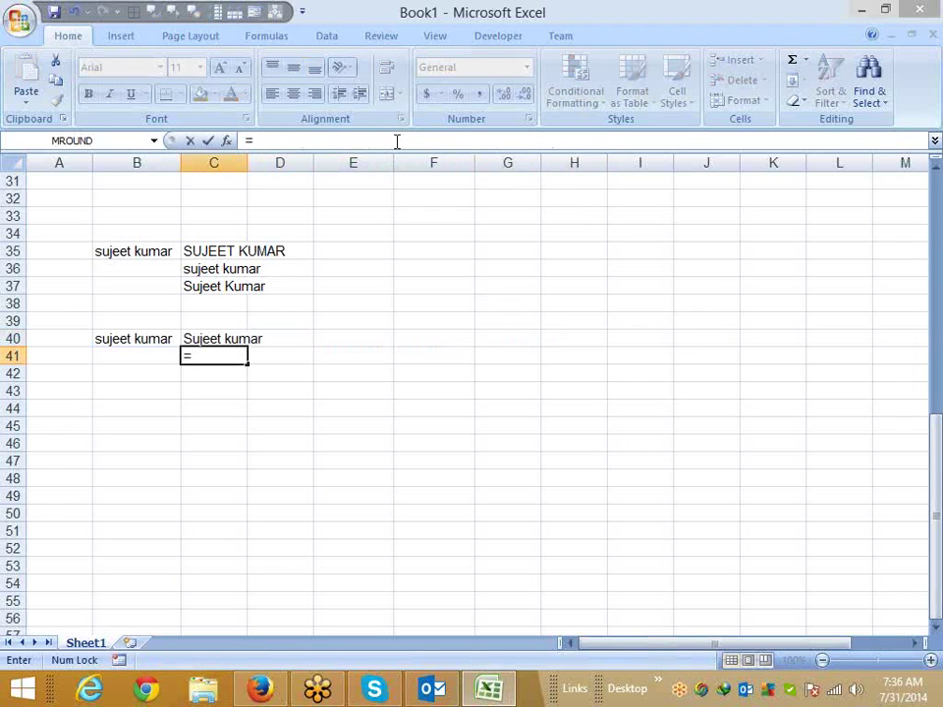
{"action": "type", "text": "up"}
{"action": "key", "text": "Tab"}
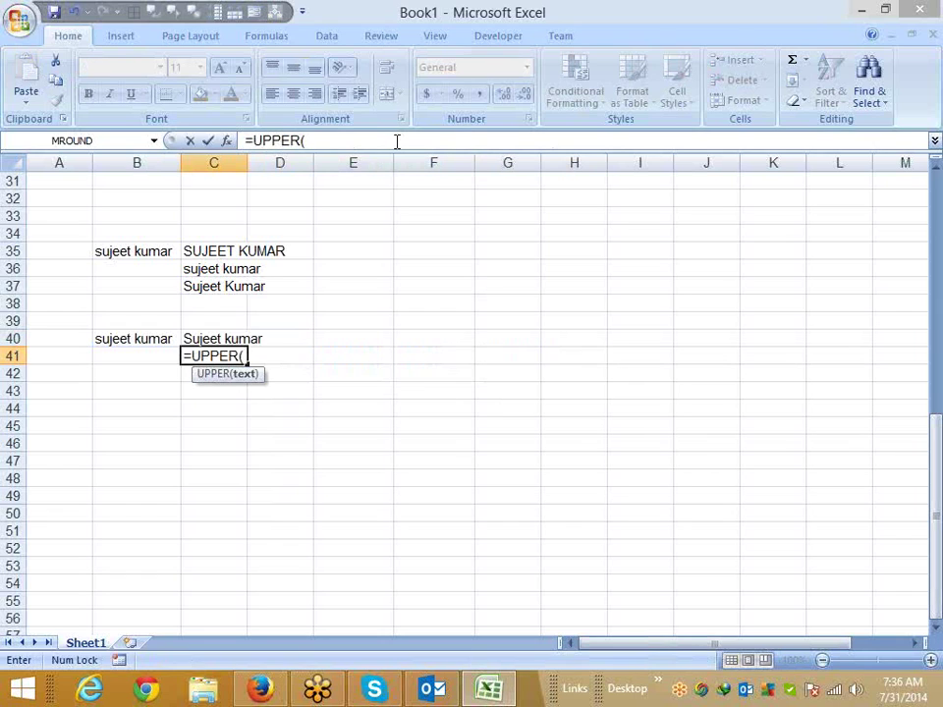
{"action": "type", "text": "le"}
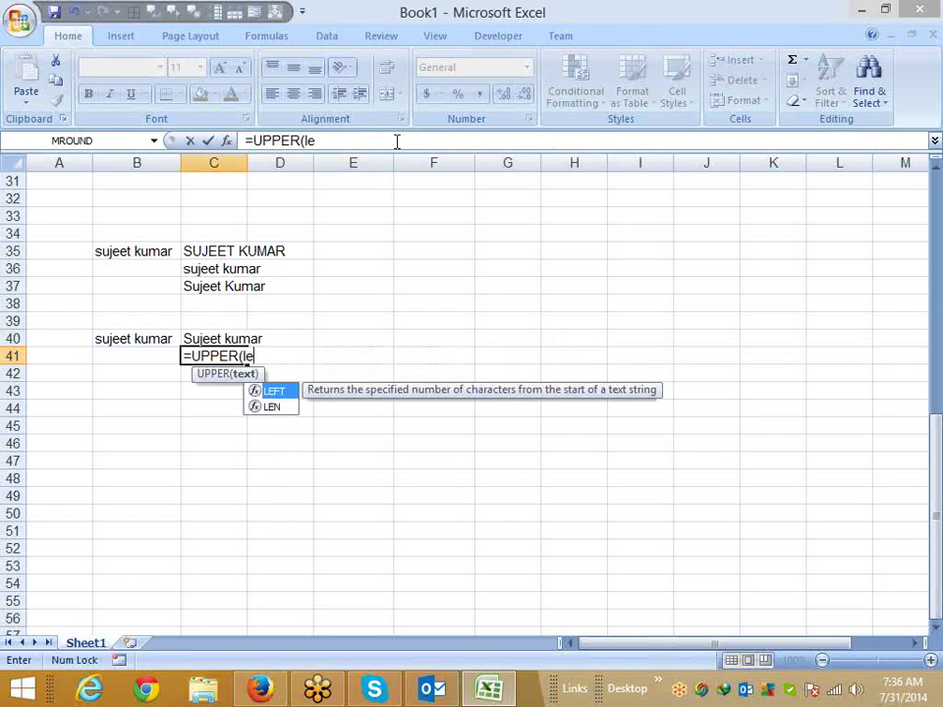
{"action": "key", "text": "Tab"}
{"action": "key", "text": "Up"}
{"action": "key", "text": "Left"}
{"action": "type", "text": ",1"}
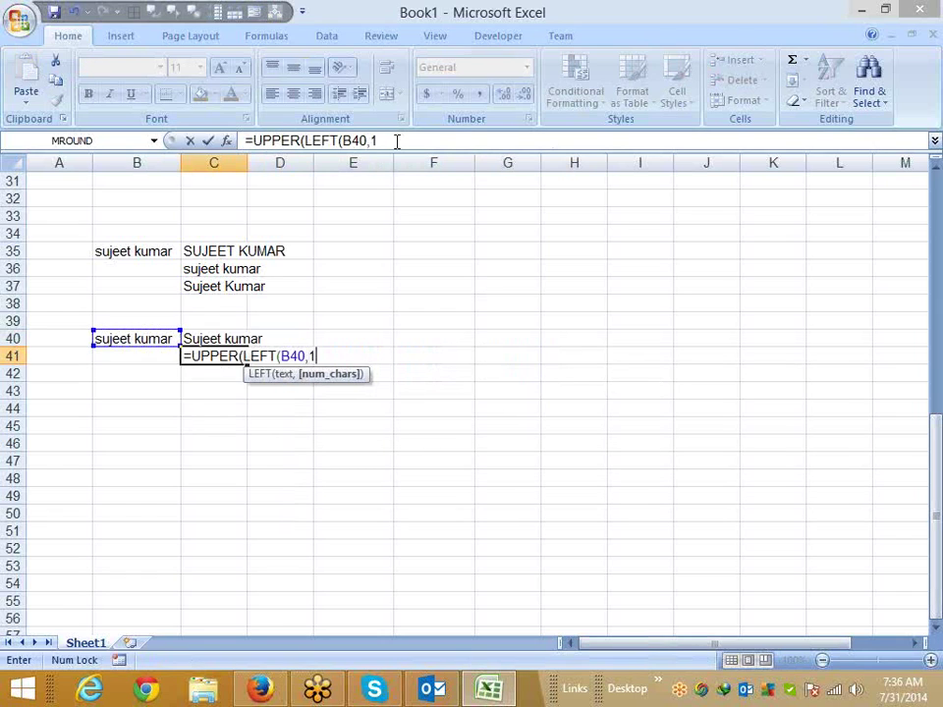
{"action": "type", "text": ")"}
{"action": "type", "text": "&"}
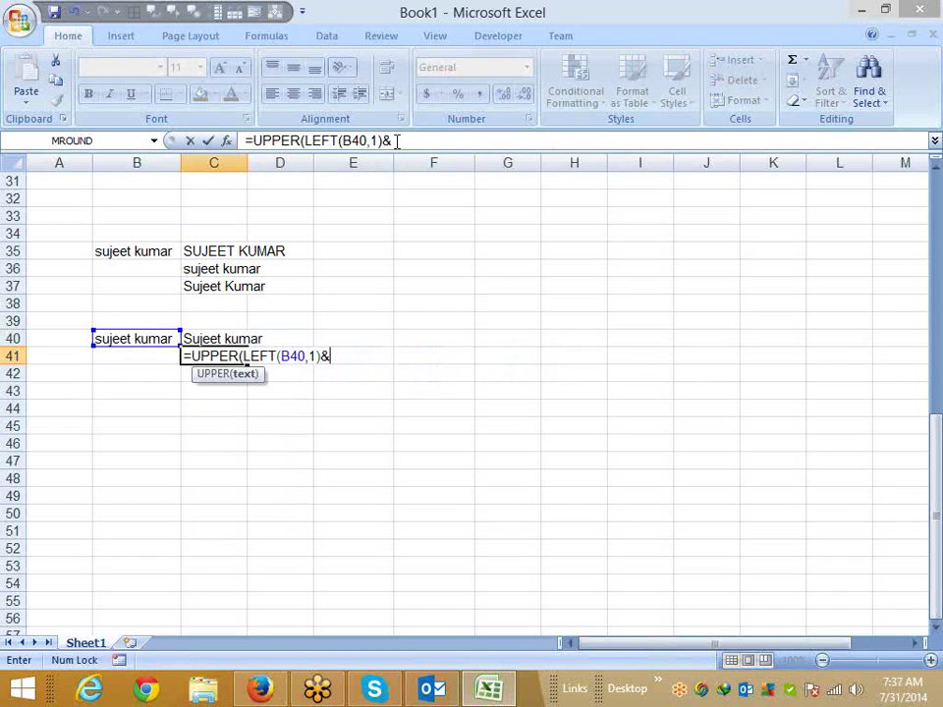
{"action": "type", "text": "lo"}
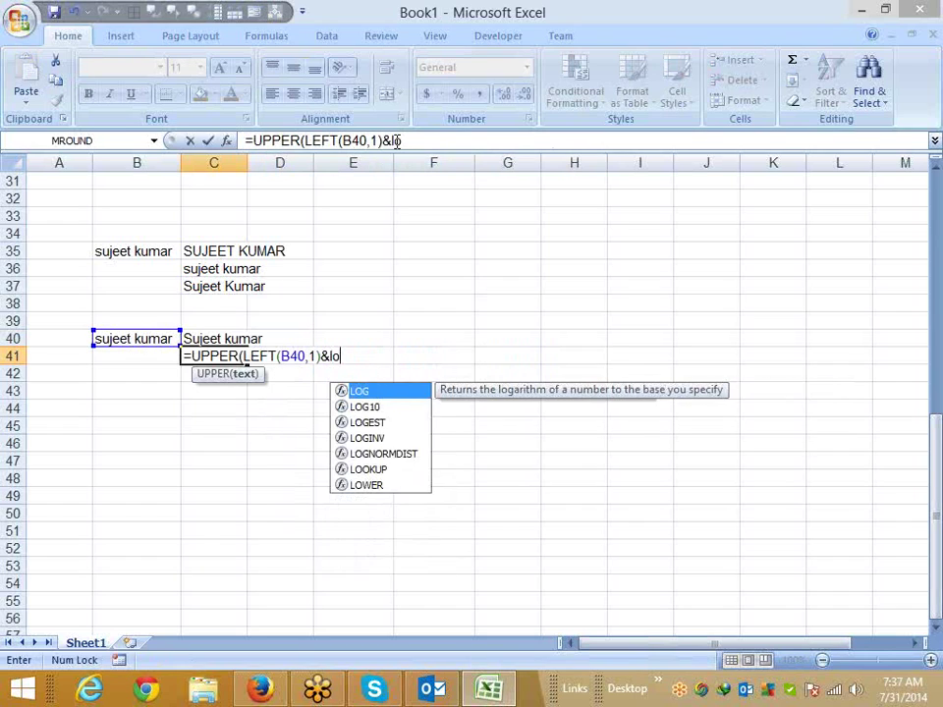
{"action": "key", "text": "Down"}
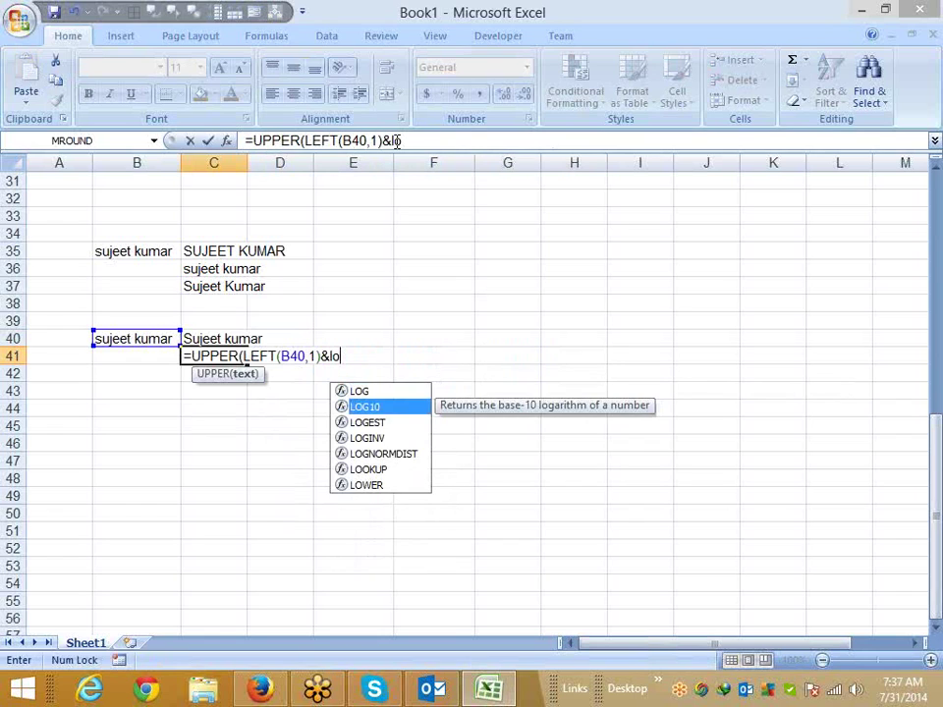
{"action": "key", "text": "Down"}
{"action": "key", "text": "Down"}
{"action": "key", "text": "Down"}
{"action": "key", "text": "Down"}
{"action": "key", "text": "Down"}
{"action": "key", "text": "Tab"}
- Complete it with RIGHT(B40,LEN(B40)-1))) and accept Excel's parenthesis correction
{"action": "type", "text": "ri"}
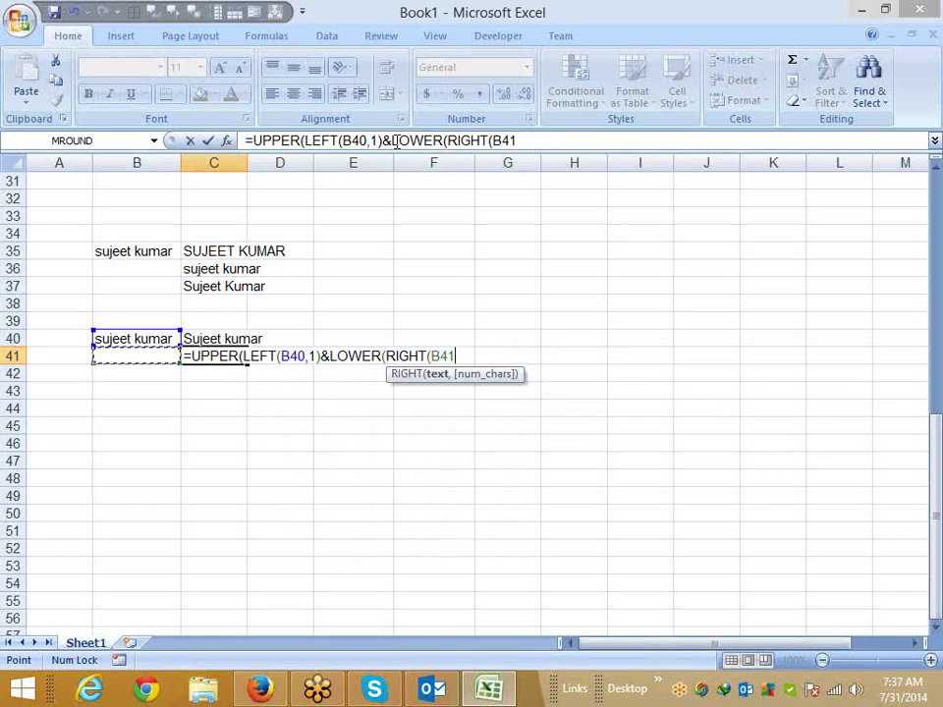
{"action": "key", "text": "Left"}
{"action": "key", "text": "Right"}
{"action": "key", "text": "Up"}
{"action": "type", "text": ","}
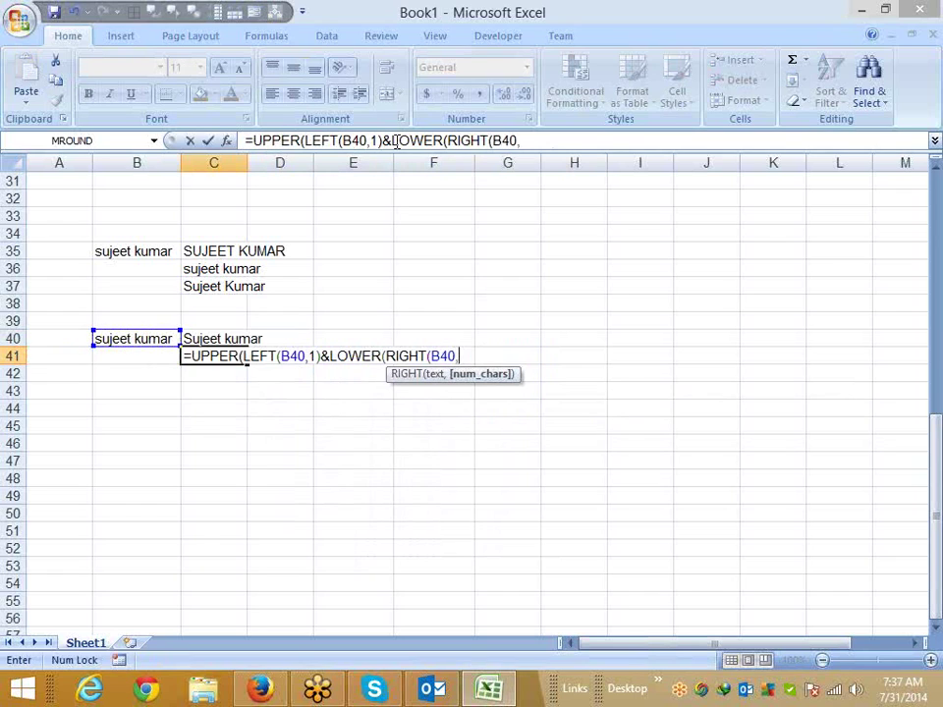
{"action": "type", "text": "len"}
{"action": "key", "text": "Tab"}
{"action": "key", "text": "Left"}
{"action": "key", "text": "Up"}
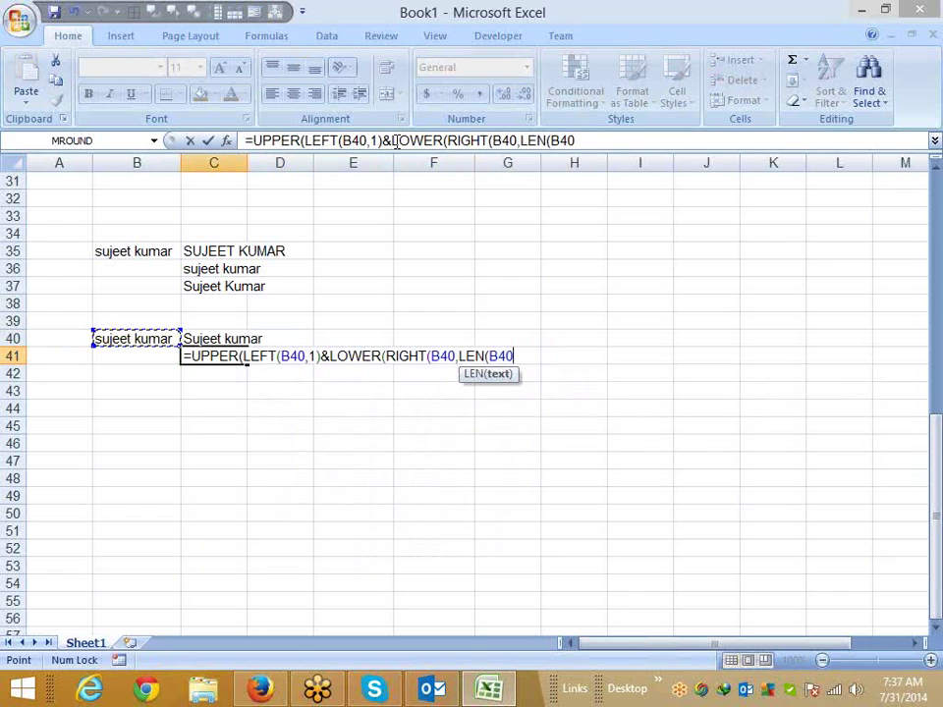
{"action": "type", "text": ")-"}
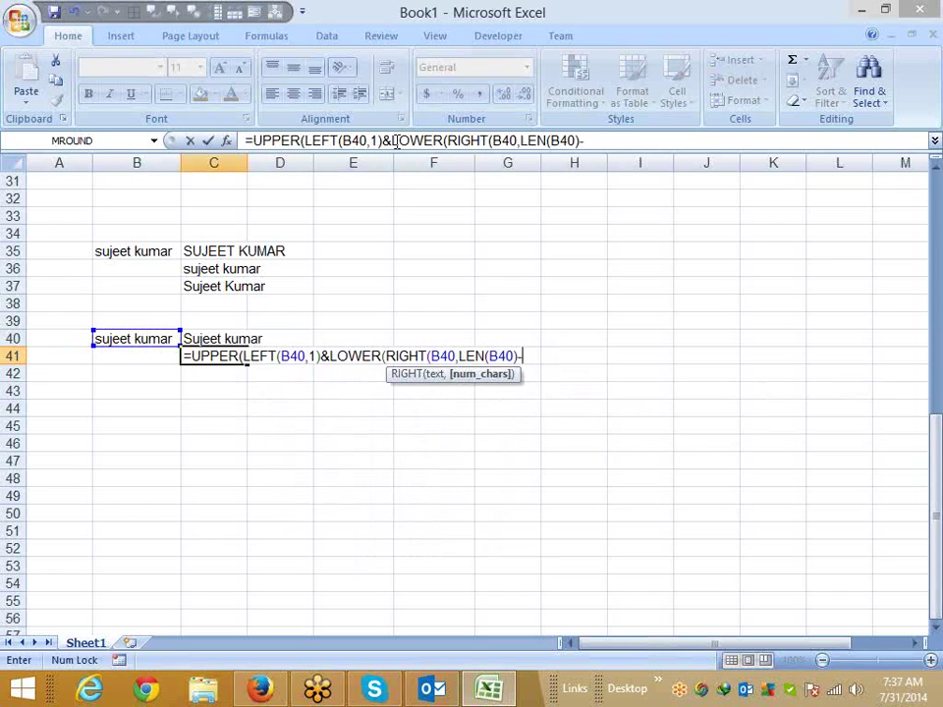
{"action": "type", "text": "1))"}
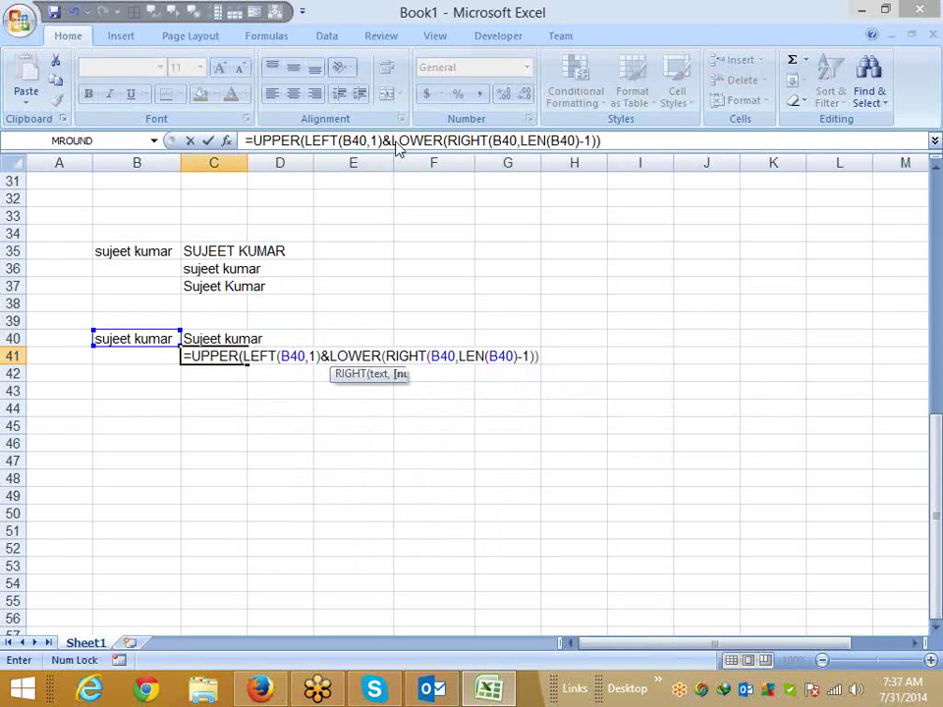
{"action": "key", "text": "Return"}
{"action": "key", "text": "Return"}
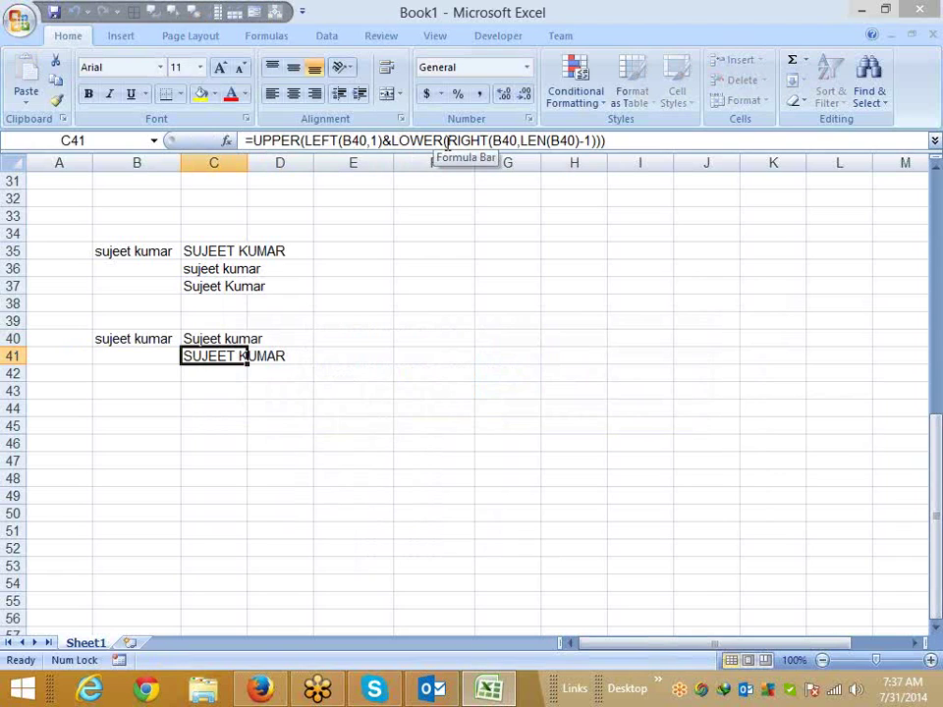
{"action": "left_click", "coordinate": [447, 142]}
- Expand the formula bar to review C41's full formula, leaving it unchanged
{"action": "double_click", "coordinate": [446, 143]}
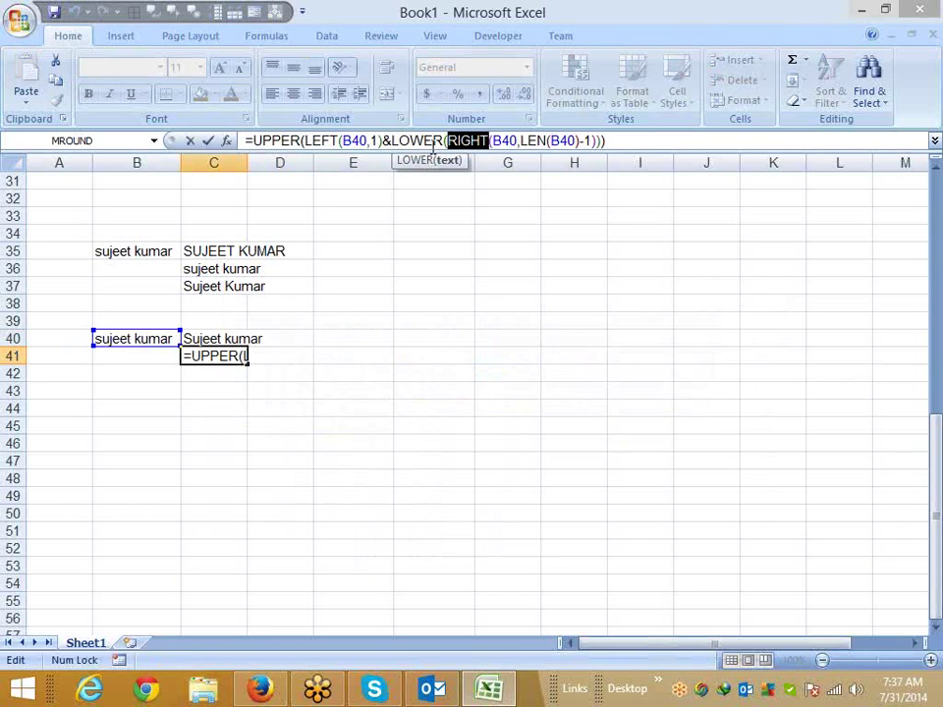
{"action": "key", "text": "Return"}
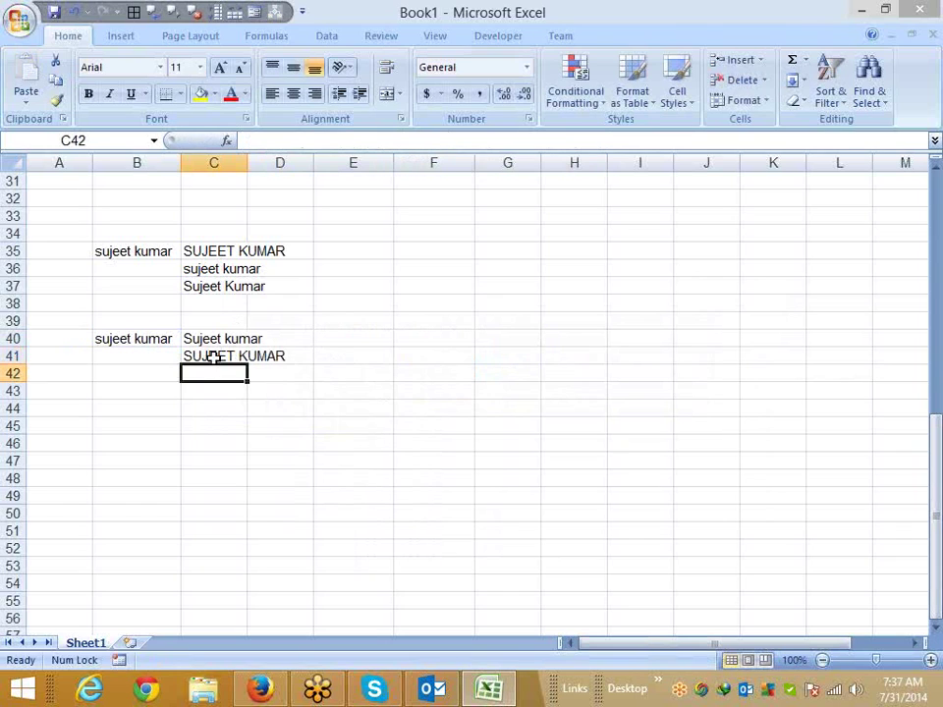
{"action": "left_click", "coordinate": [212, 357]}
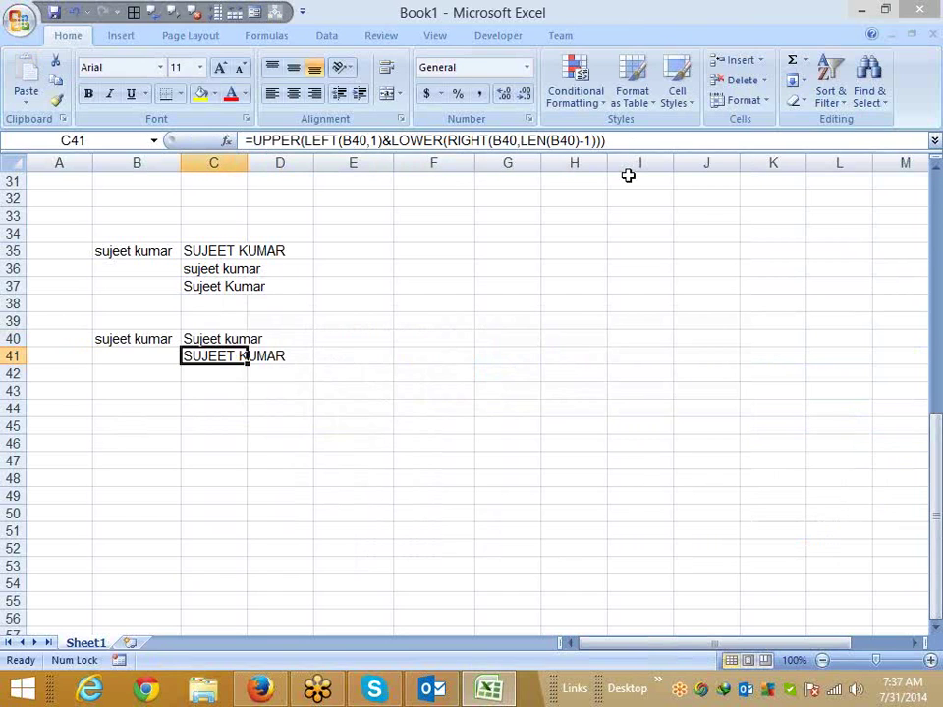
{"action": "left_click_drag", "start_coordinate": [621, 156], "coordinate": [622, 169]}
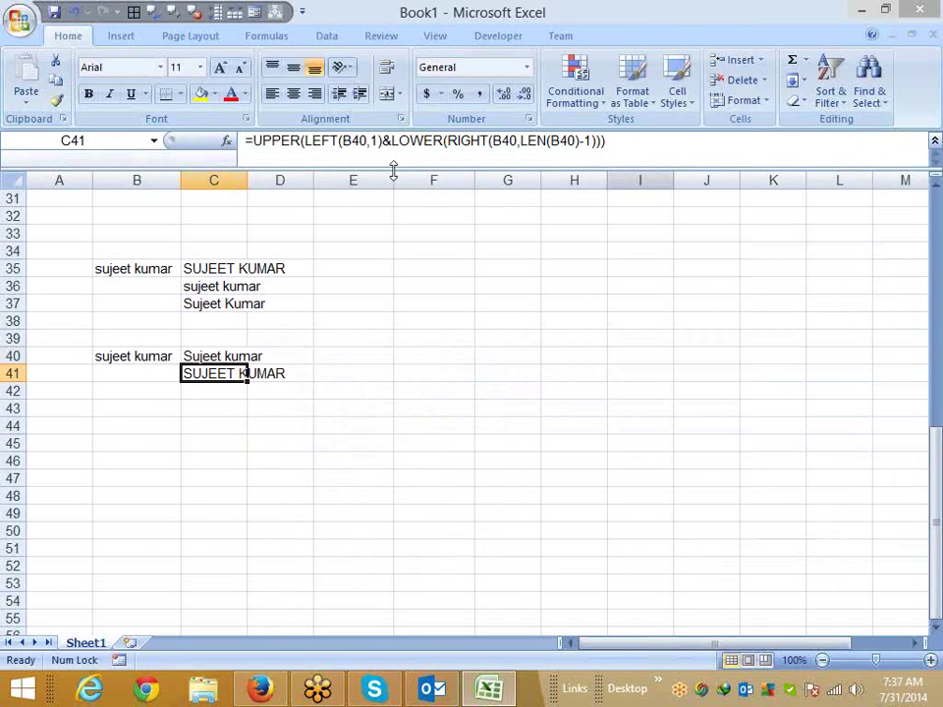
{"action": "left_click_drag", "start_coordinate": [392, 141], "coordinate": [630, 142]}
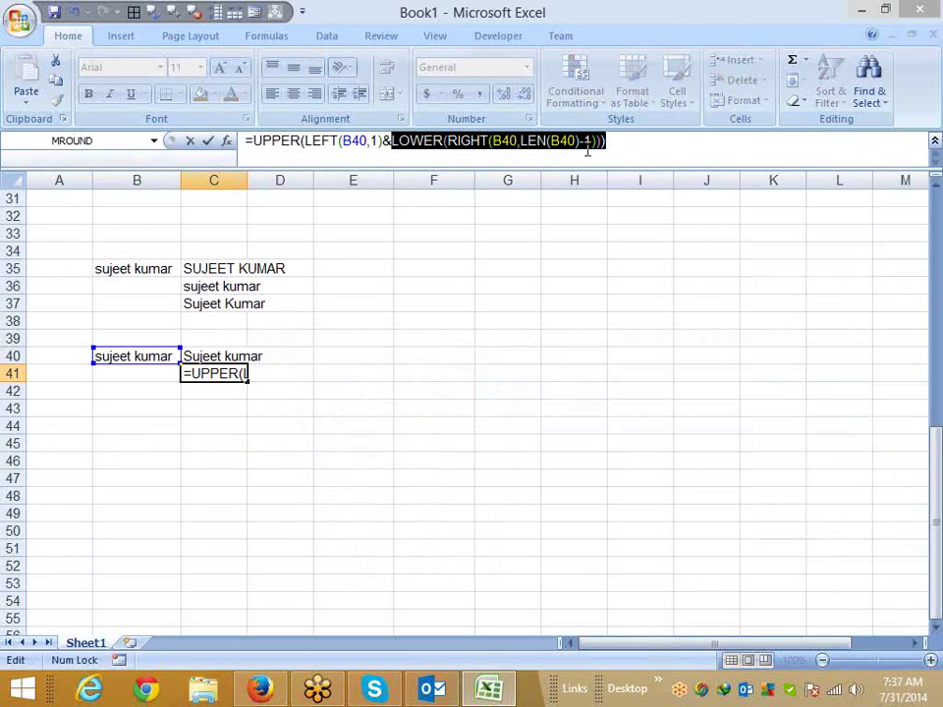
{"action": "key", "text": "ctrl+Return"}
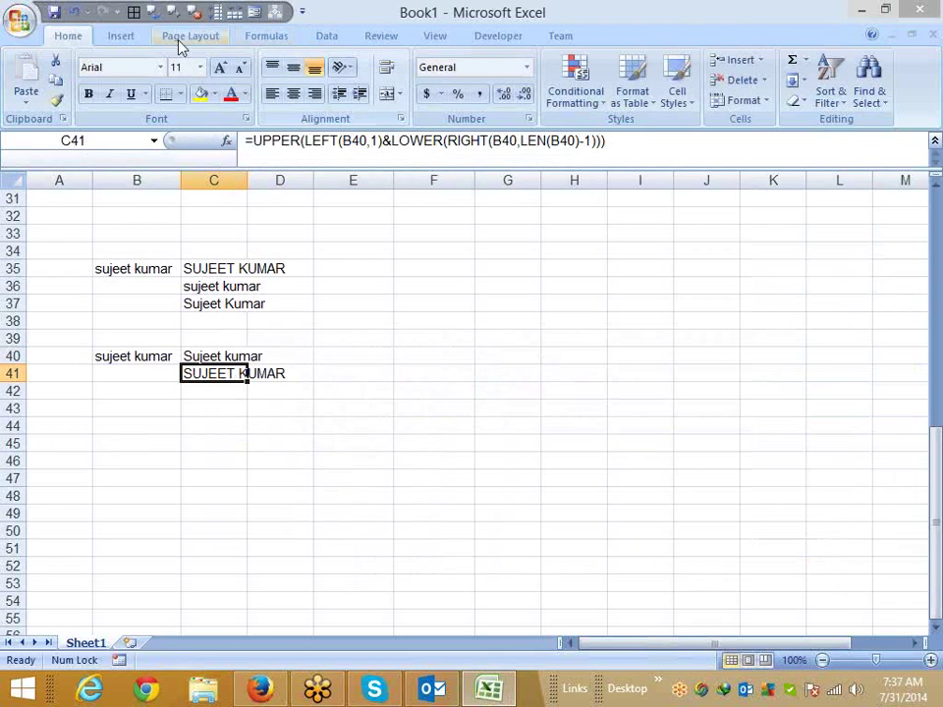
{"action": "scroll", "coordinate": [179, 43], "scroll_direction": "down", "scroll_amount": 4}
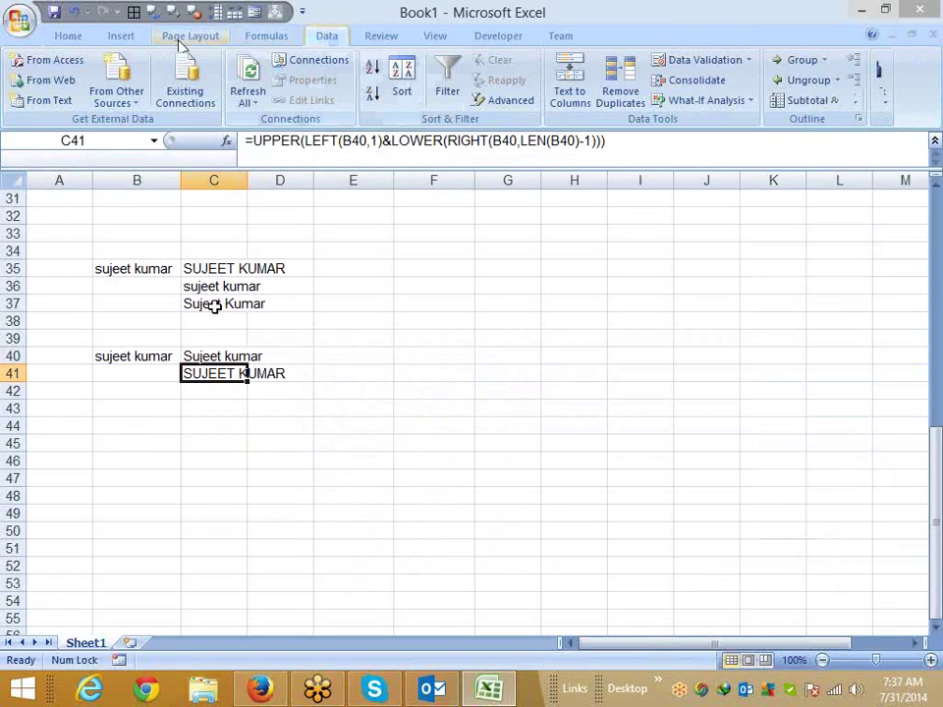
{"action": "left_click", "coordinate": [214, 305]}
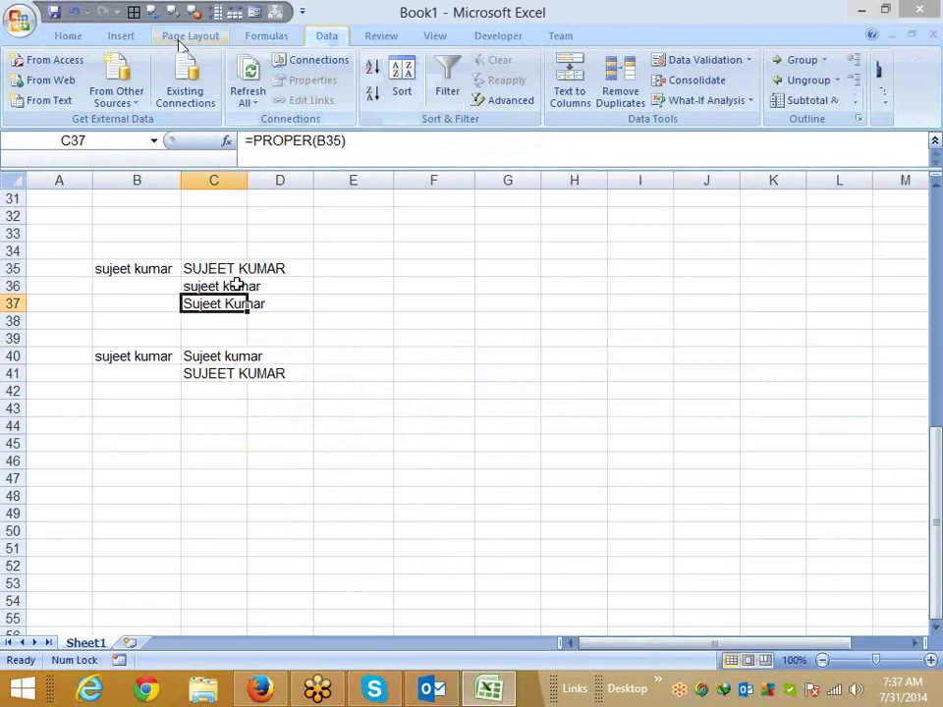
{"action": "left_click", "coordinate": [221, 371]}
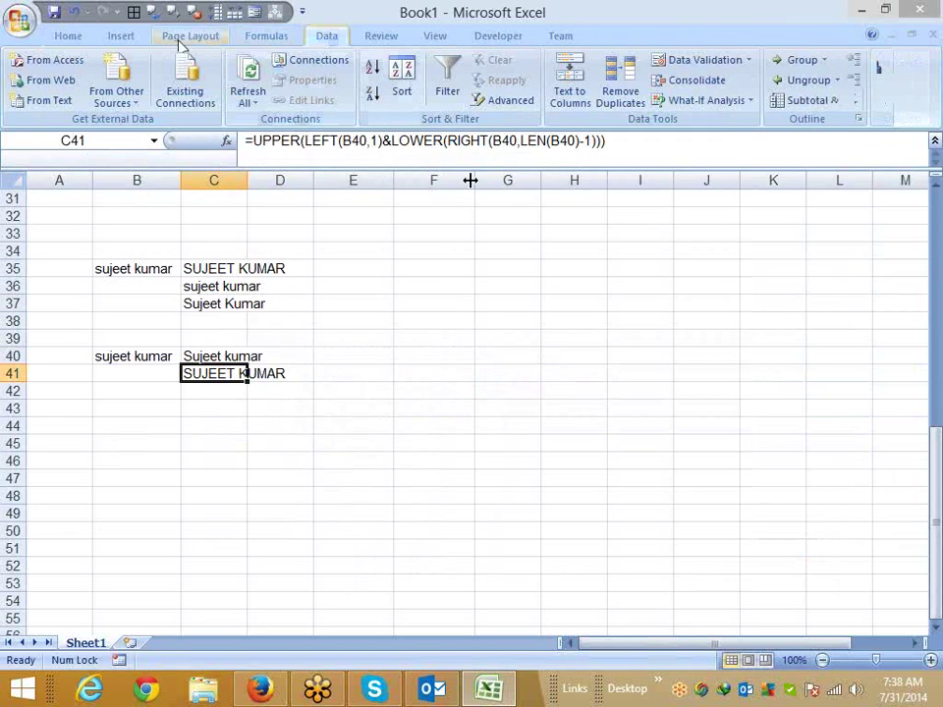
{"action": "left_click", "coordinate": [293, 143]}
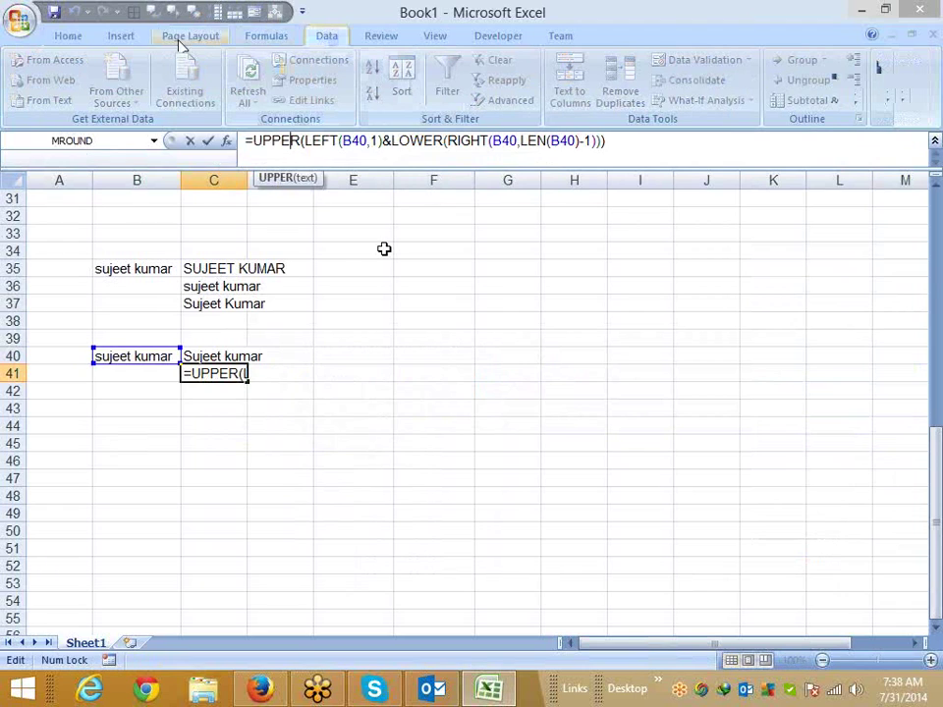
{"action": "key", "text": "ctrl+Return"}
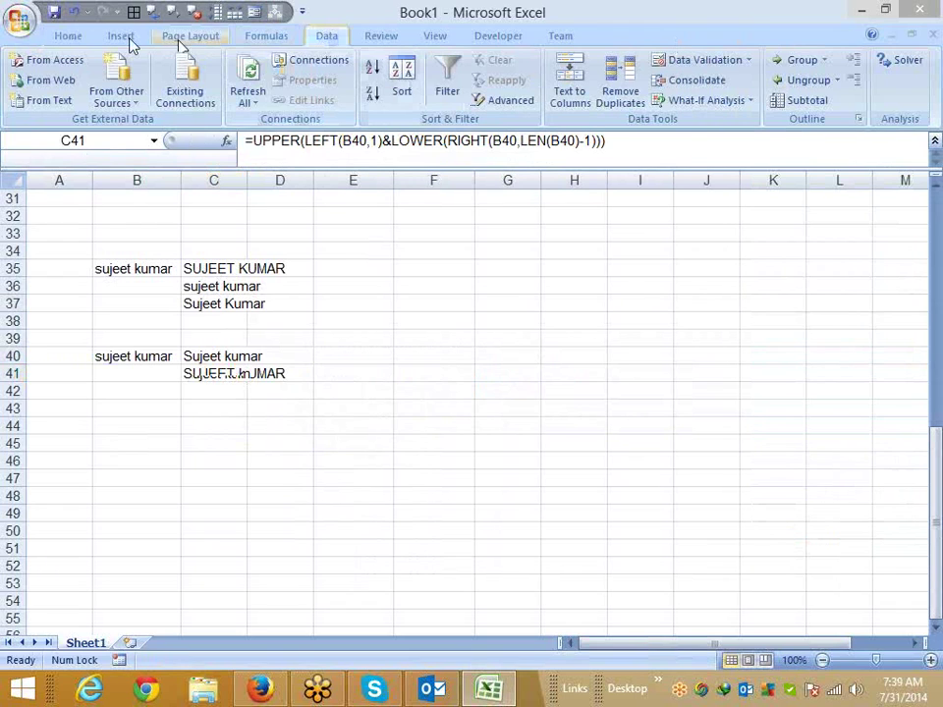
- Use Evaluate Formula to step through C41's formula until its final result appears
{"action": "left_click", "coordinate": [262, 37]}
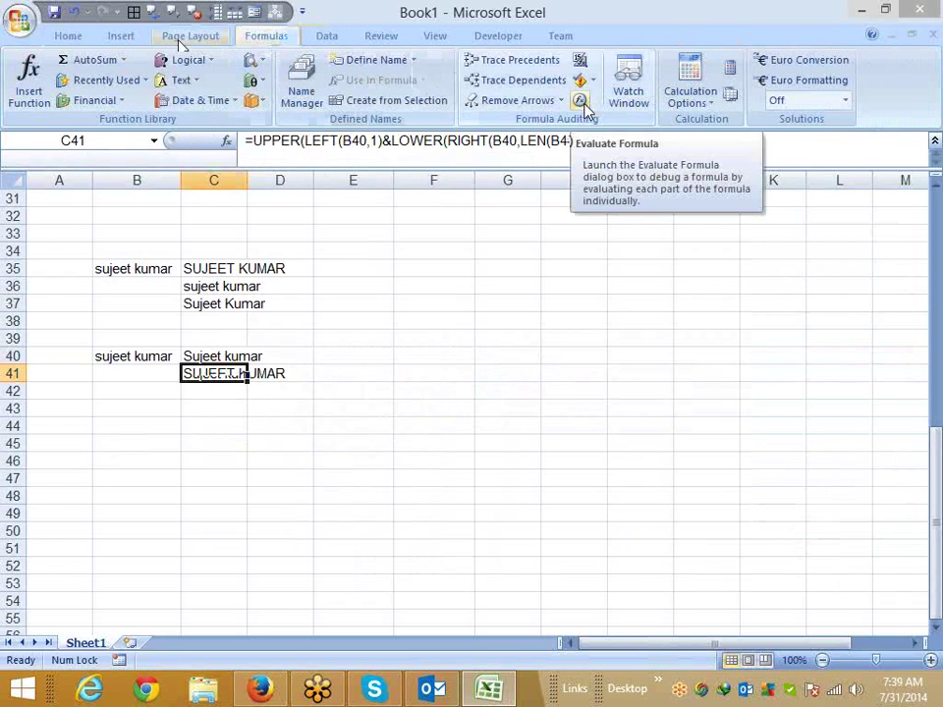
{"action": "left_click", "coordinate": [580, 102]}
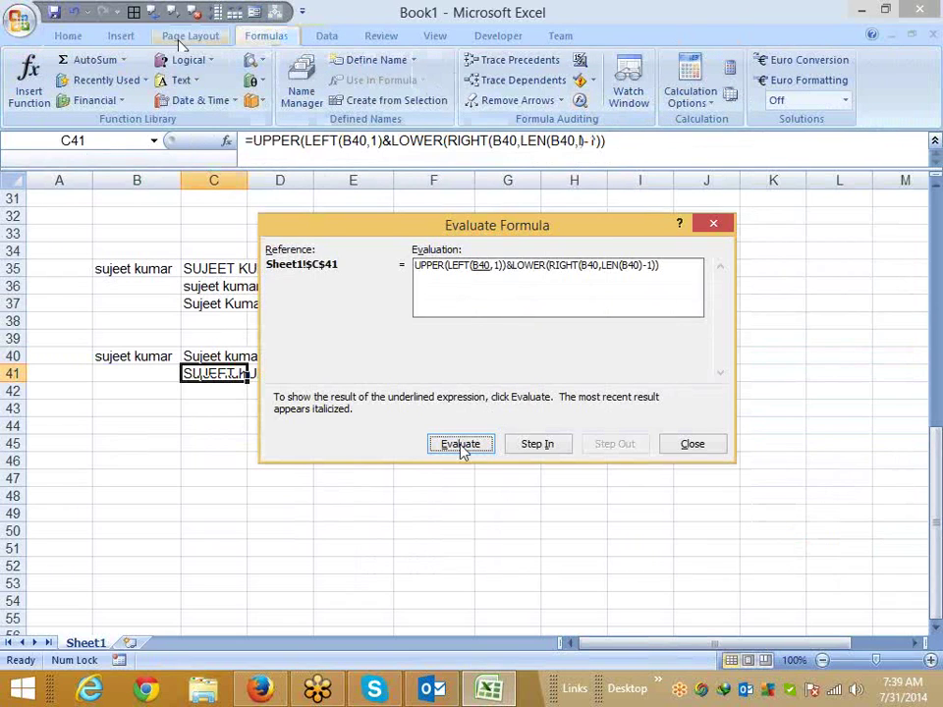
{"action": "left_click", "coordinate": [459, 445]}
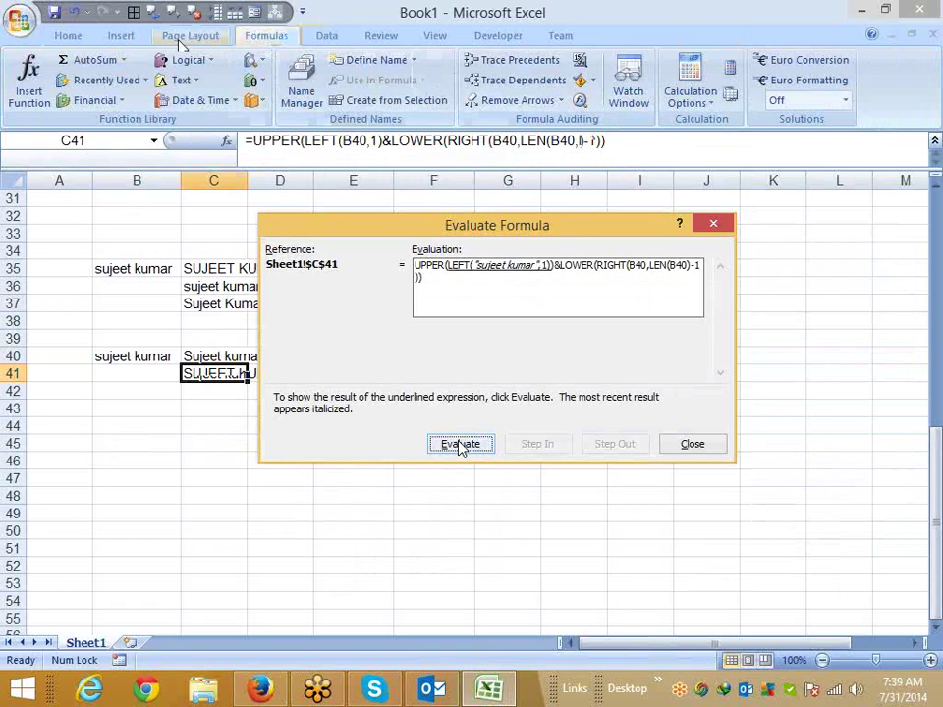
{"action": "left_click", "coordinate": [460, 443]}
{"action": "left_click", "coordinate": [459, 443]}
{"action": "left_click", "coordinate": [459, 444]}
{"action": "left_click", "coordinate": [460, 444]}
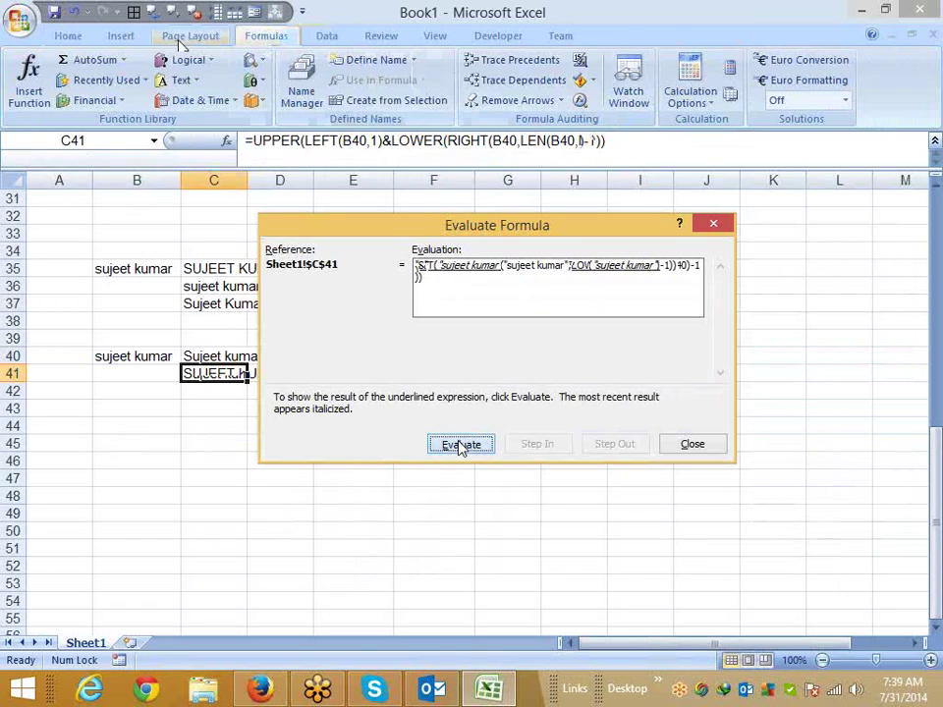
{"action": "left_click", "coordinate": [460, 444]}
{"action": "left_click", "coordinate": [460, 444]}
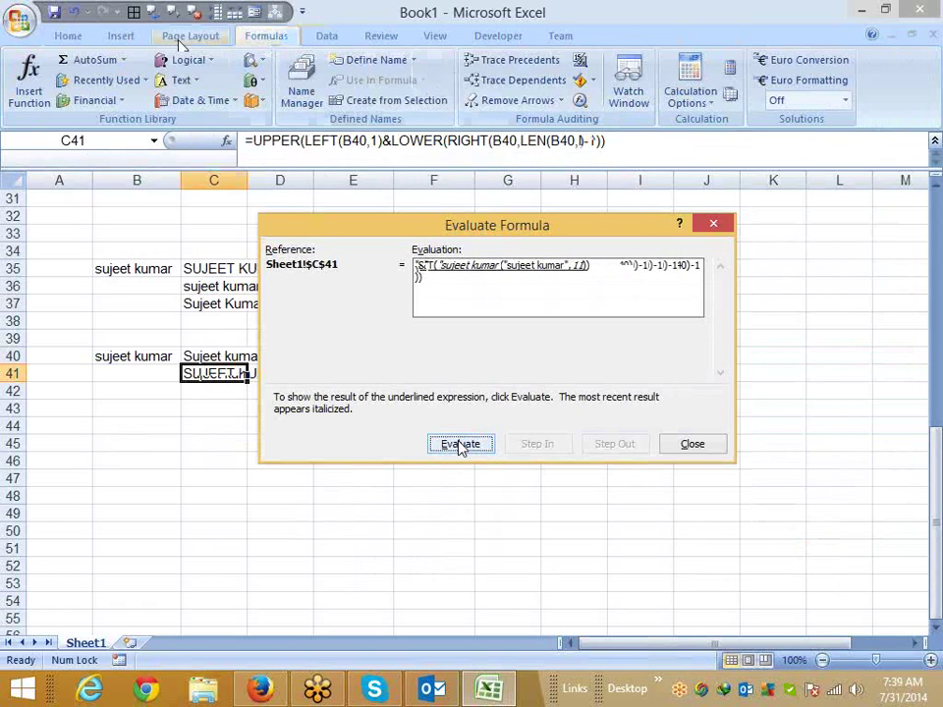
{"action": "left_click", "coordinate": [460, 444]}
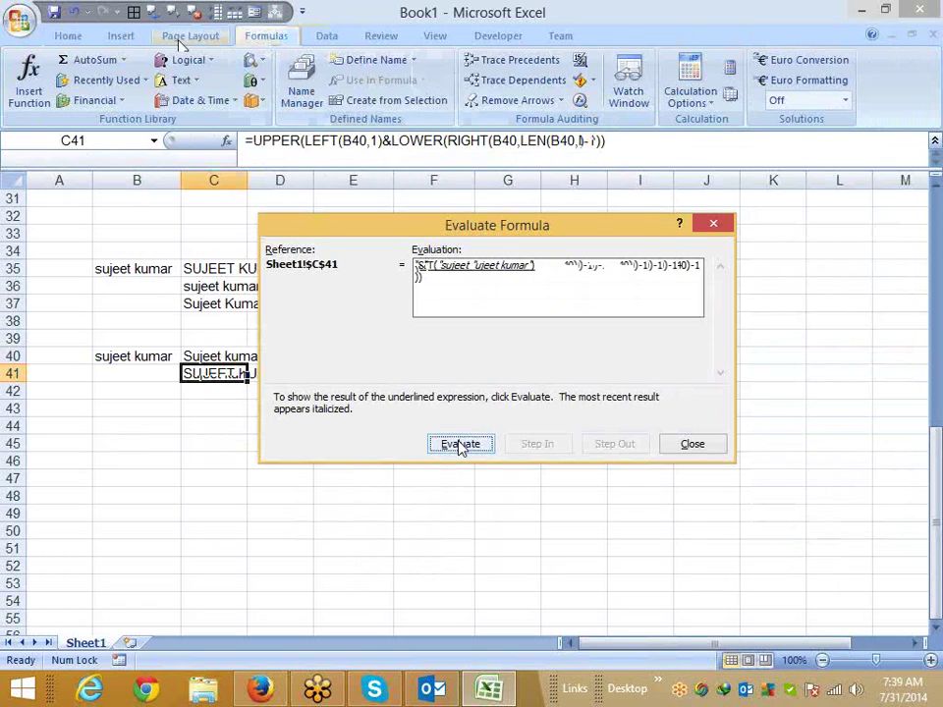
{"action": "left_click", "coordinate": [460, 444]}
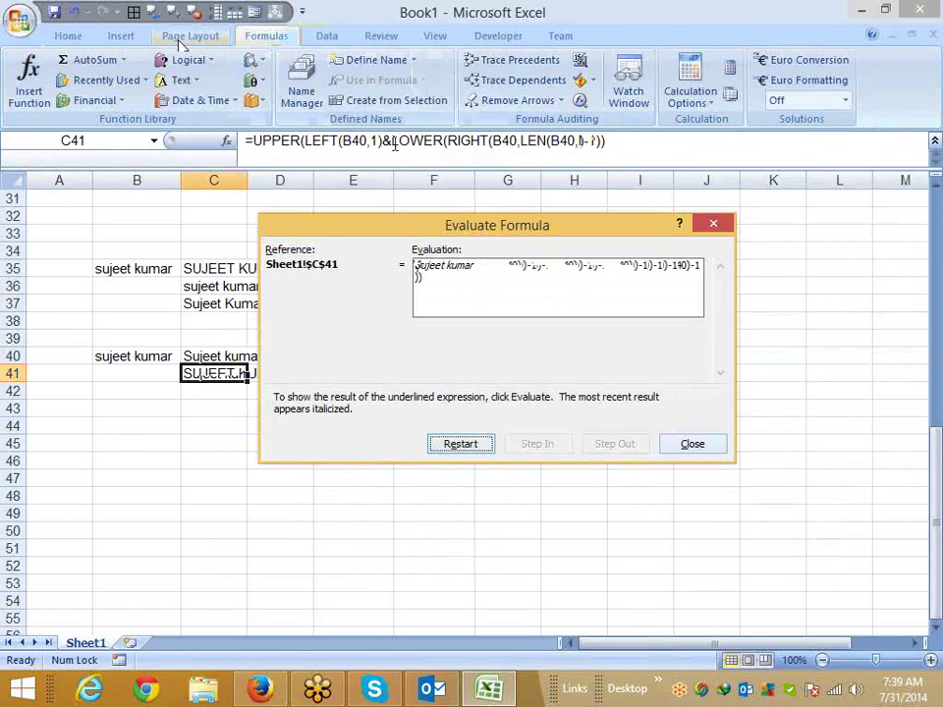
{"action": "left_click", "coordinate": [716, 452]}
{"action": "double_click", "coordinate": [421, 140]}
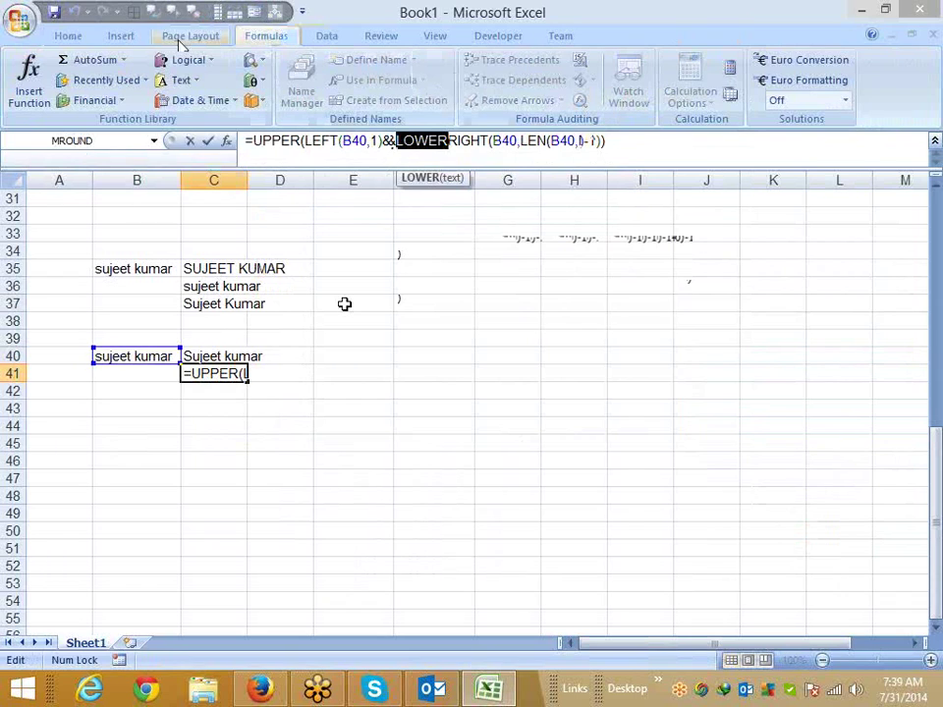
- Finish the C41 formula, then enter a first name in B44 and a last name in C44
{"action": "key", "text": "Escape"}
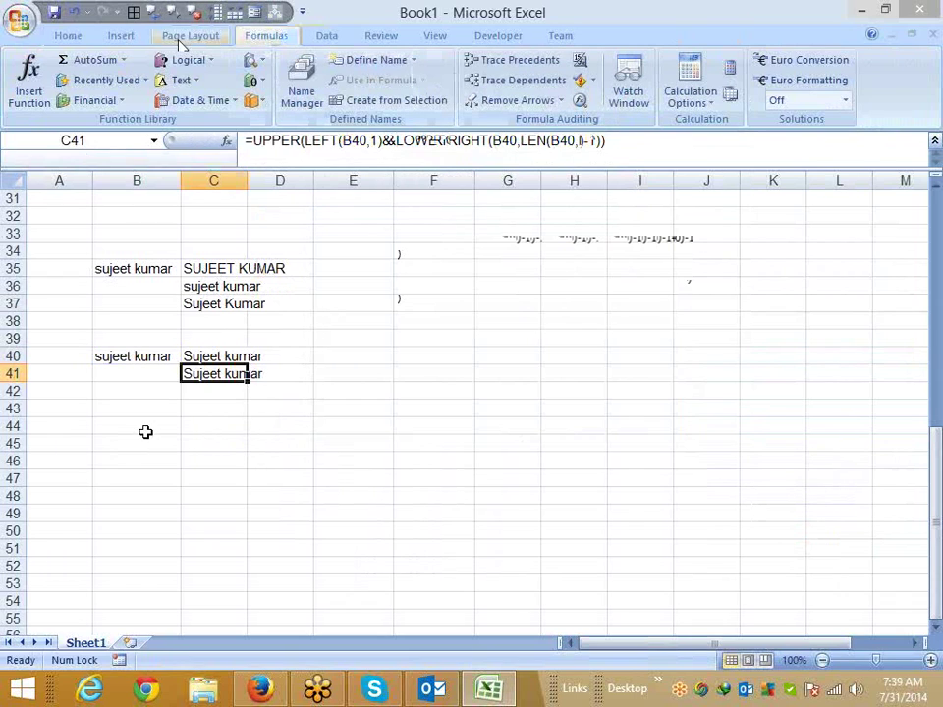
{"action": "left_click", "coordinate": [145, 432]}
{"action": "type", "text": "Sujee"}
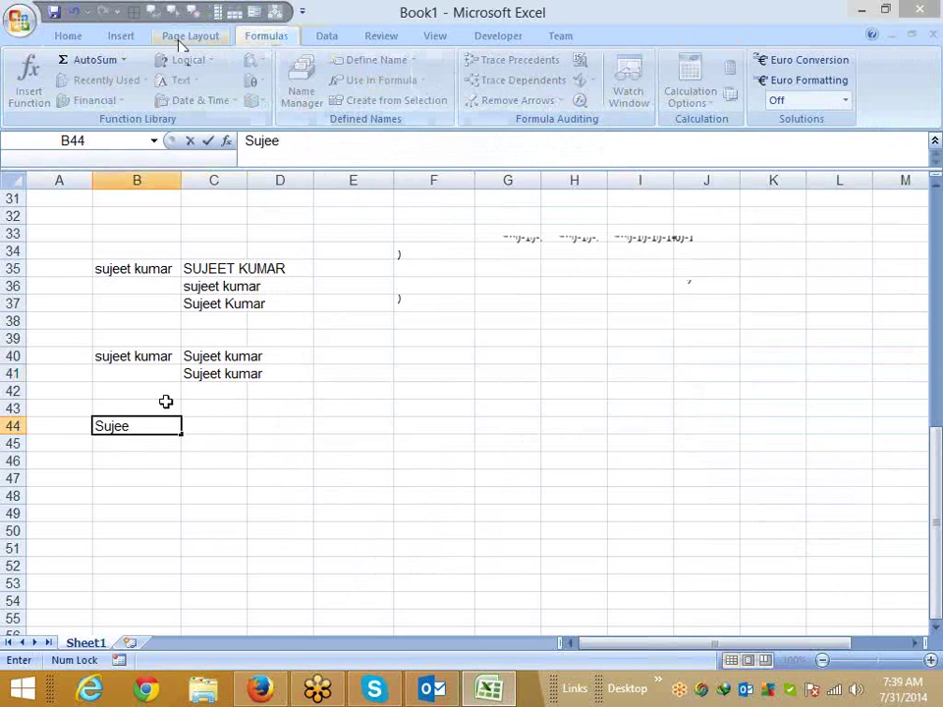
{"action": "type", "text": "t"}
{"action": "key", "text": "Tab"}
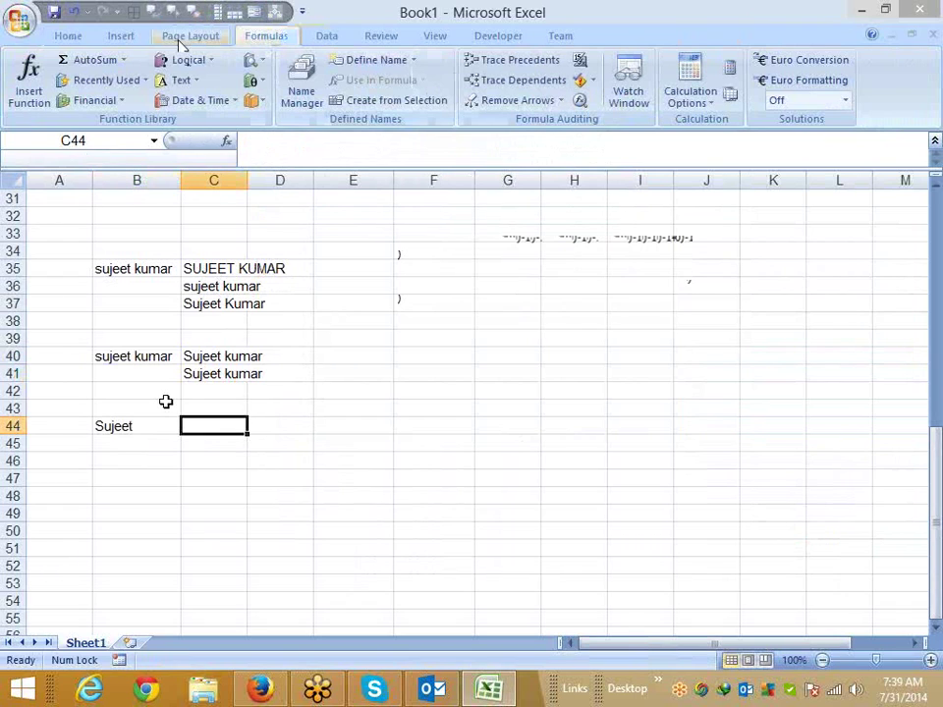
{"action": "type", "text": "Kumar"}
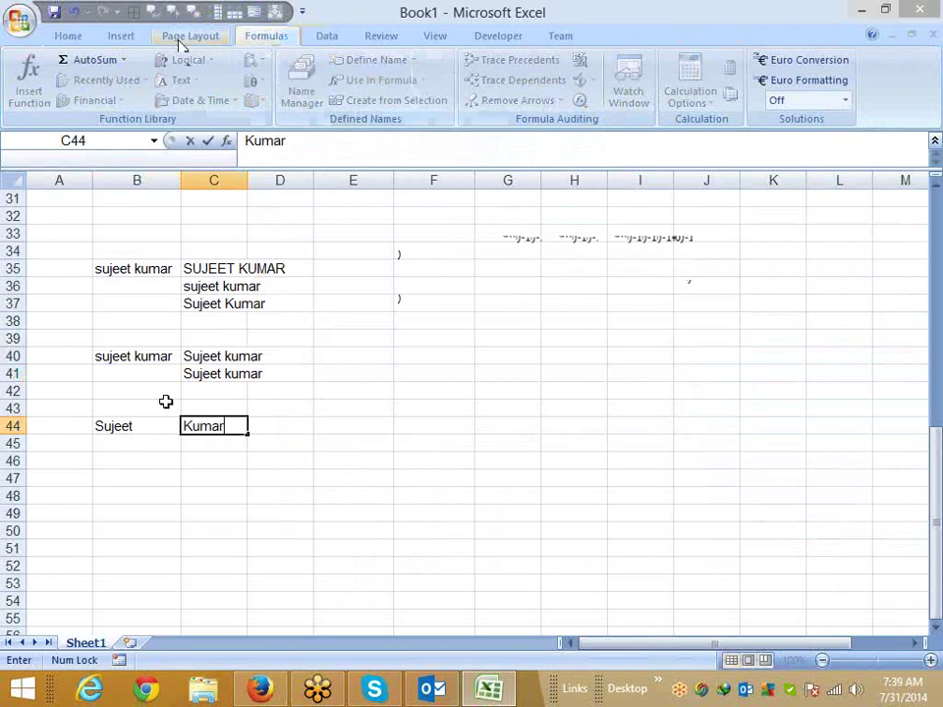
{"action": "key", "text": "Tab"}
- Join the two names in D44 with =B44&C44, then review the PROPER formula in C37
{"action": "type", "text": "="}
{"action": "key", "text": "Left"}
{"action": "key", "text": "Left"}
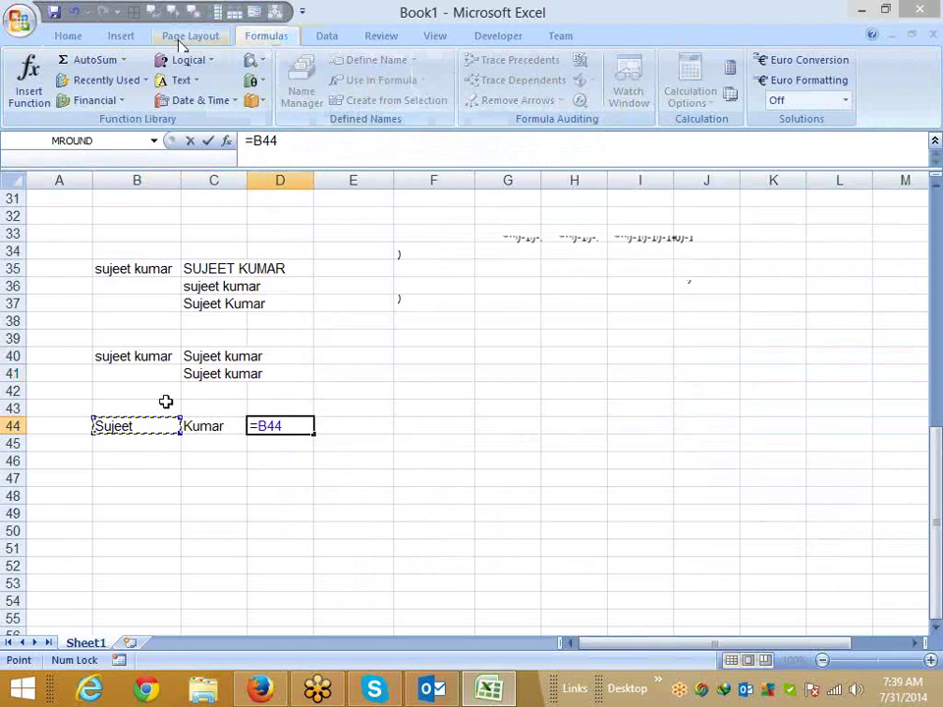
{"action": "type", "text": "&"}
{"action": "key", "text": "Left"}
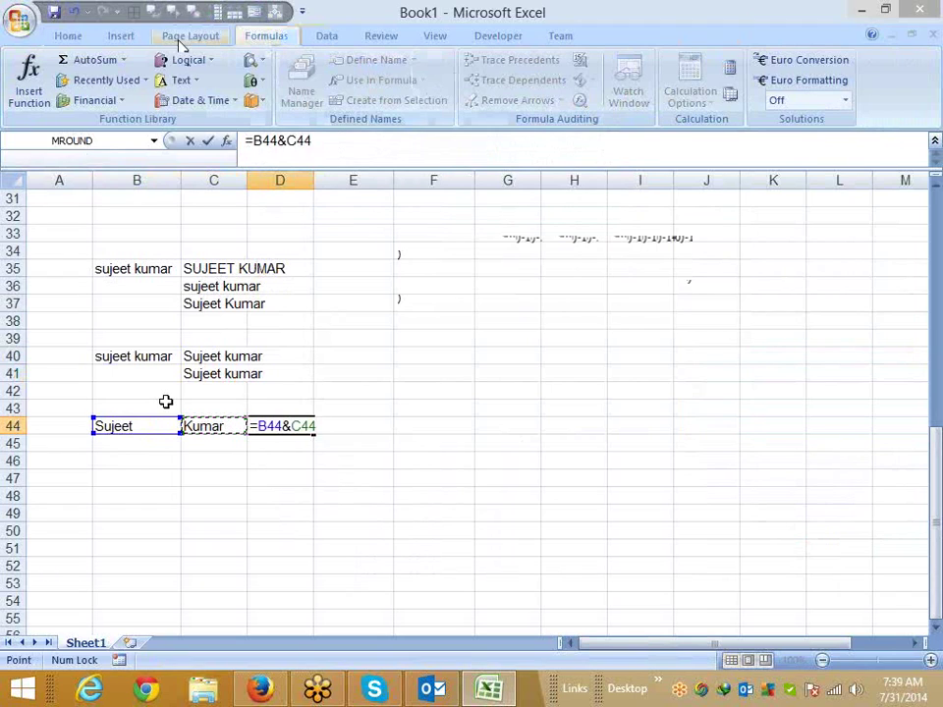
{"action": "key", "text": "Return"}
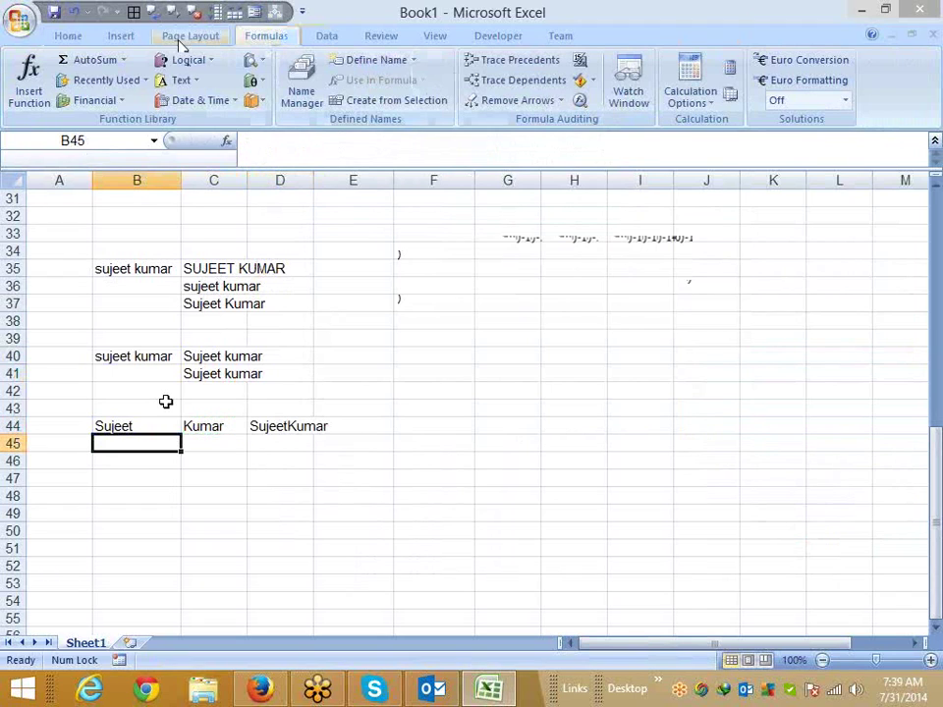
{"action": "key", "text": "Right"}
{"action": "key", "text": "Up"}
{"action": "key", "text": "Right"}
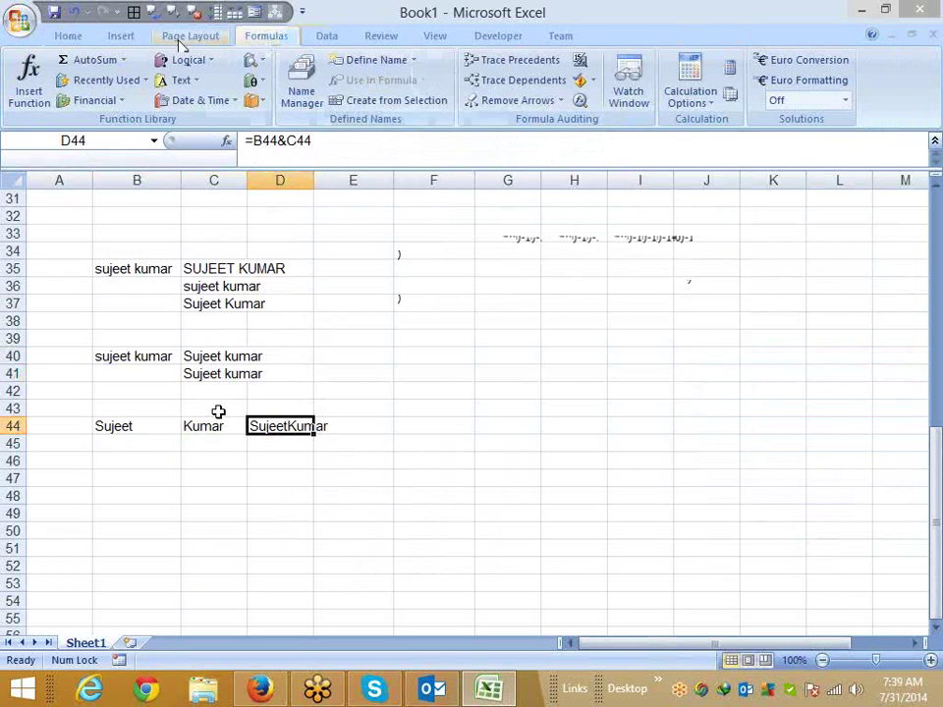
{"action": "left_click", "coordinate": [199, 300]}
{"action": "left_click_drag", "start_coordinate": [254, 142], "coordinate": [314, 148]}
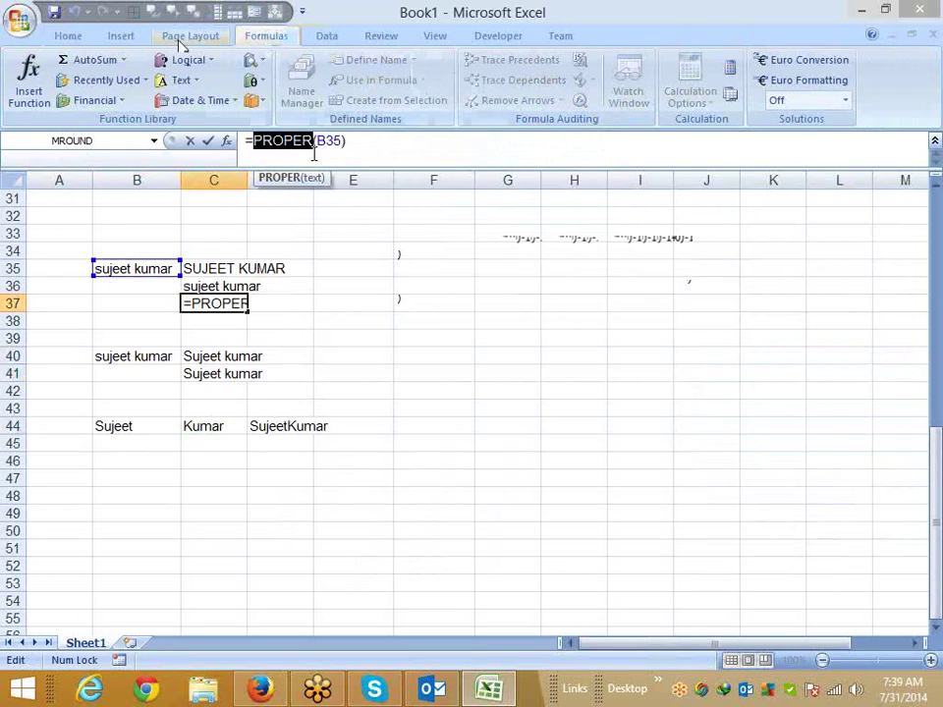
{"action": "key", "text": "Escape"}
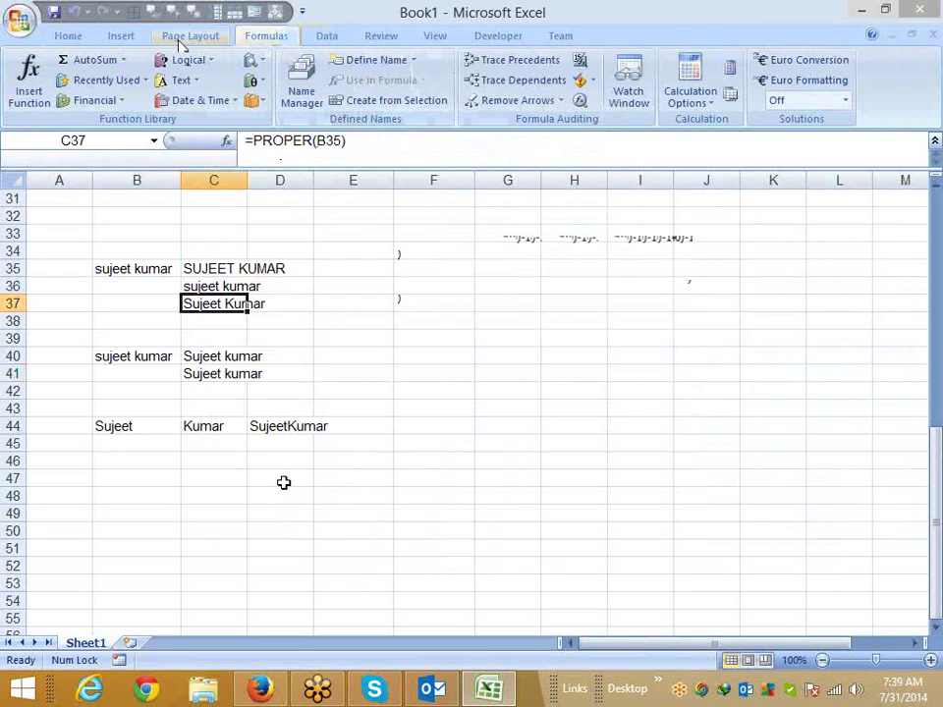
- Re-enter D44's formula as =B44&C44
{"action": "double_click", "coordinate": [282, 426]}
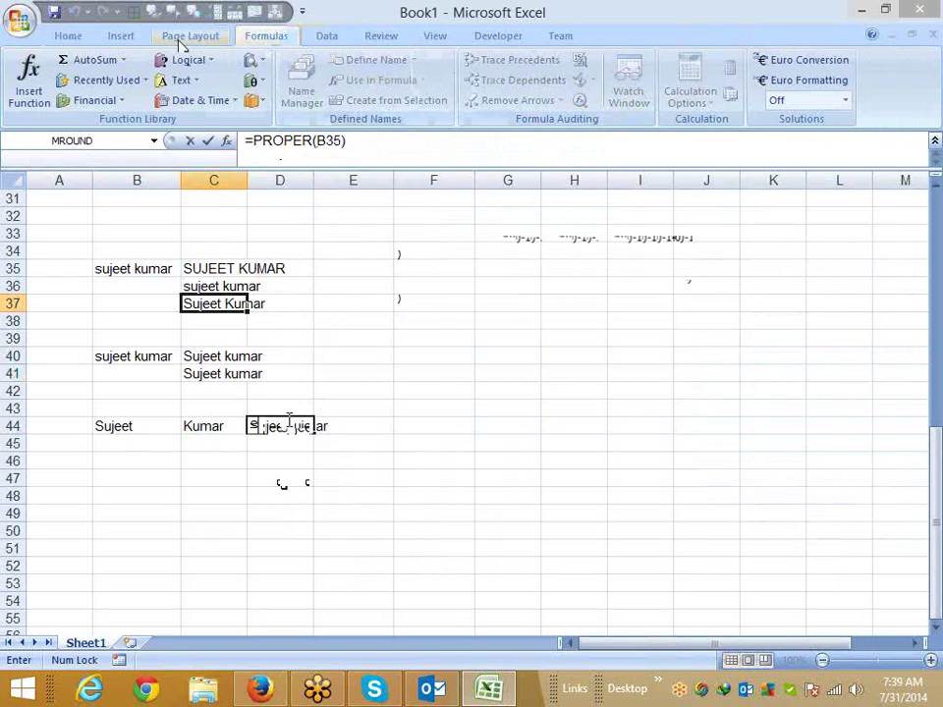
{"action": "left_click", "coordinate": [169, 423]}
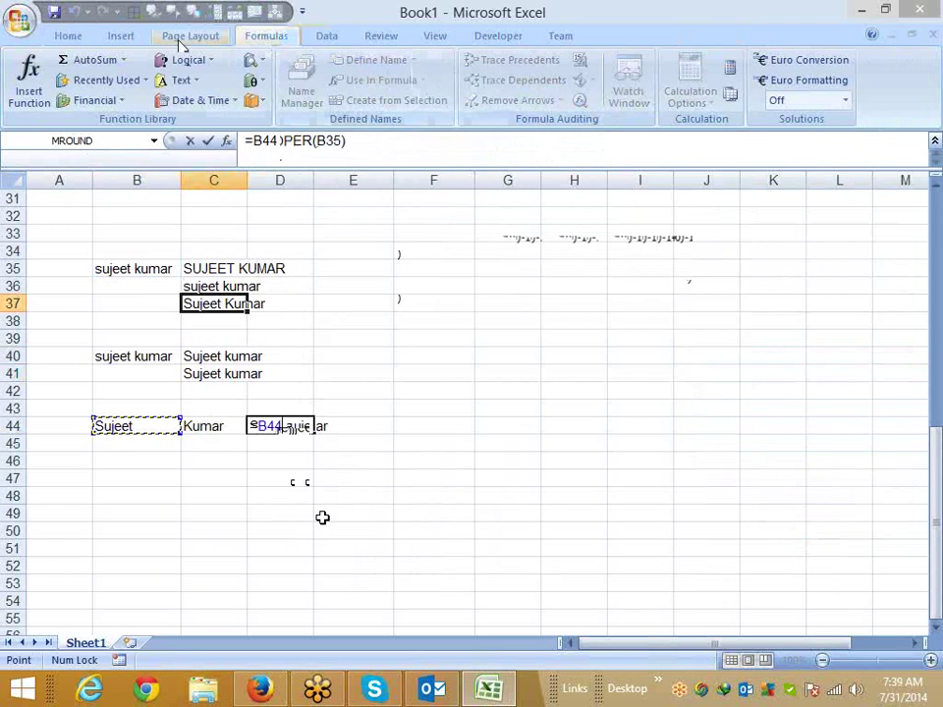
{"action": "type", "text": "&"}
{"action": "left_click", "coordinate": [222, 425]}
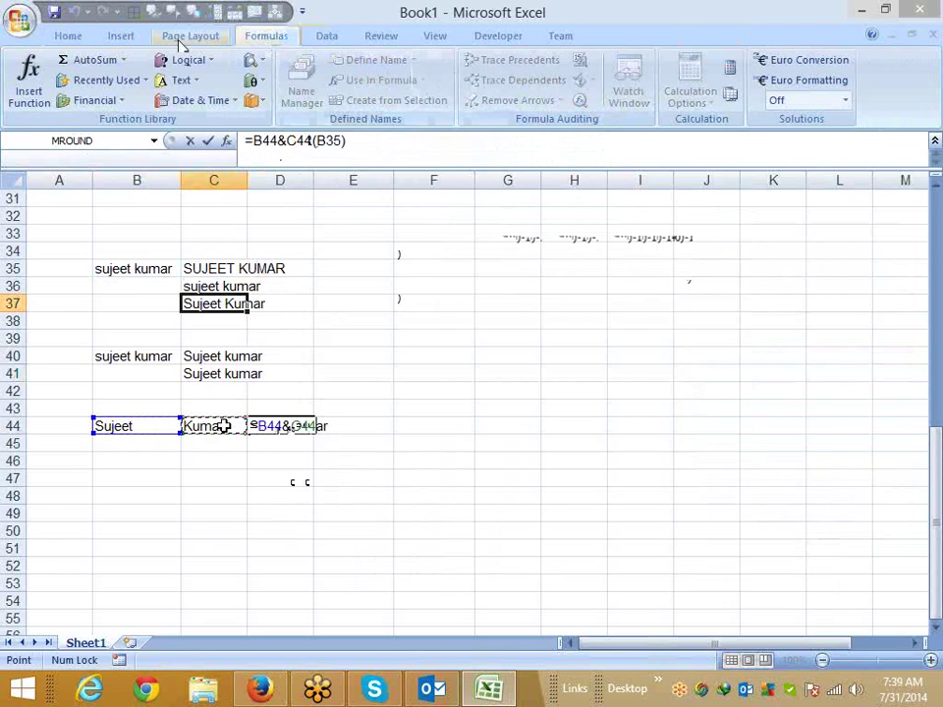
{"action": "key", "text": "Return"}
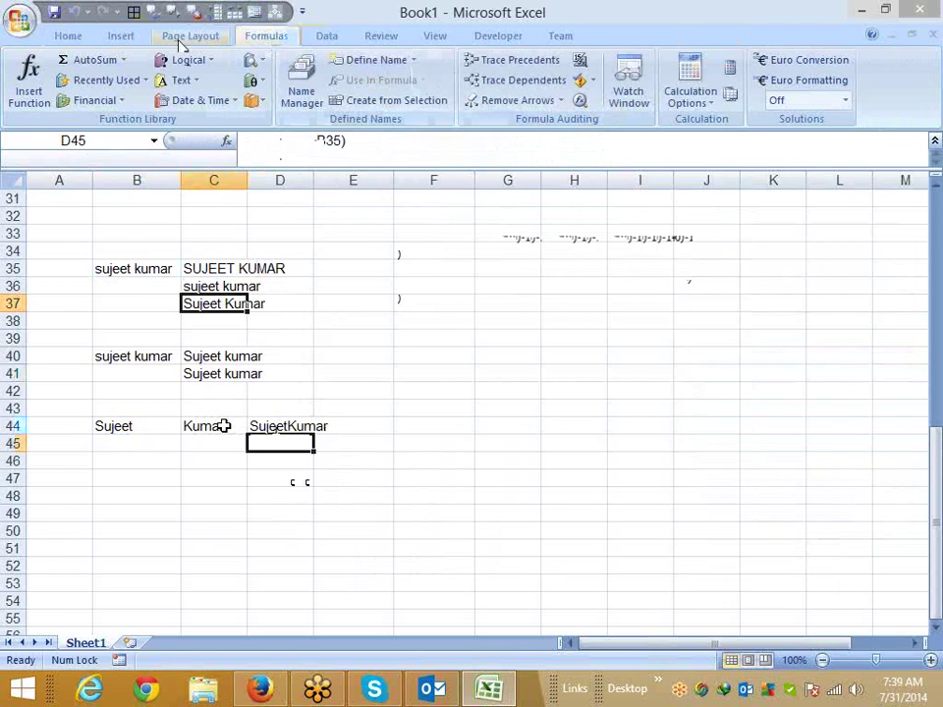
{"action": "key", "text": "Up"}
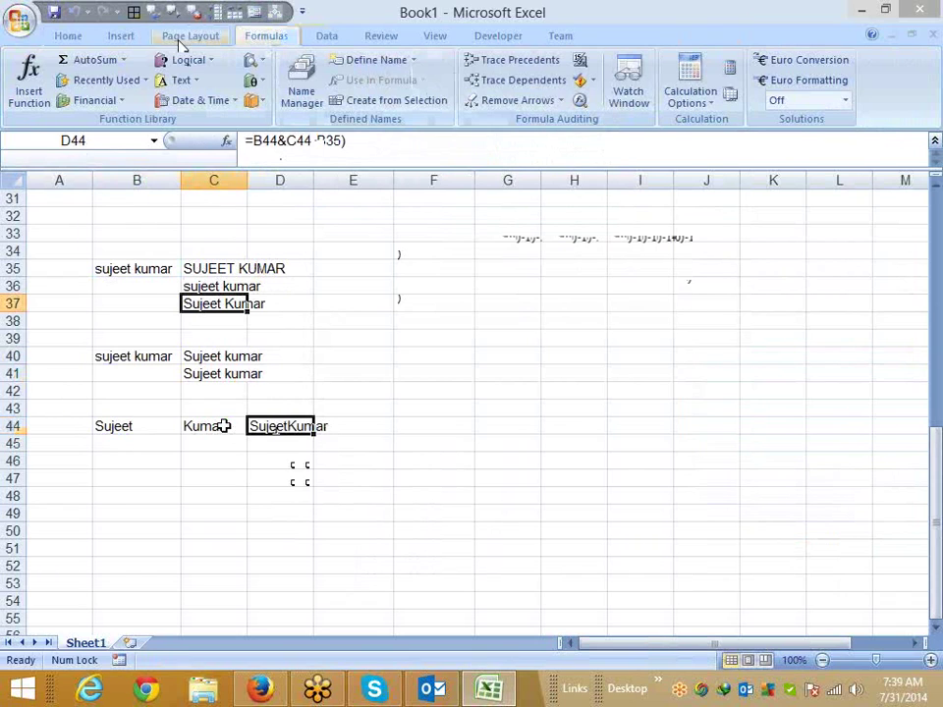
{"action": "key", "text": "Right"}
- Enter =CONCATENATE(B44,C44) in E44
{"action": "type", "text": "=co"}
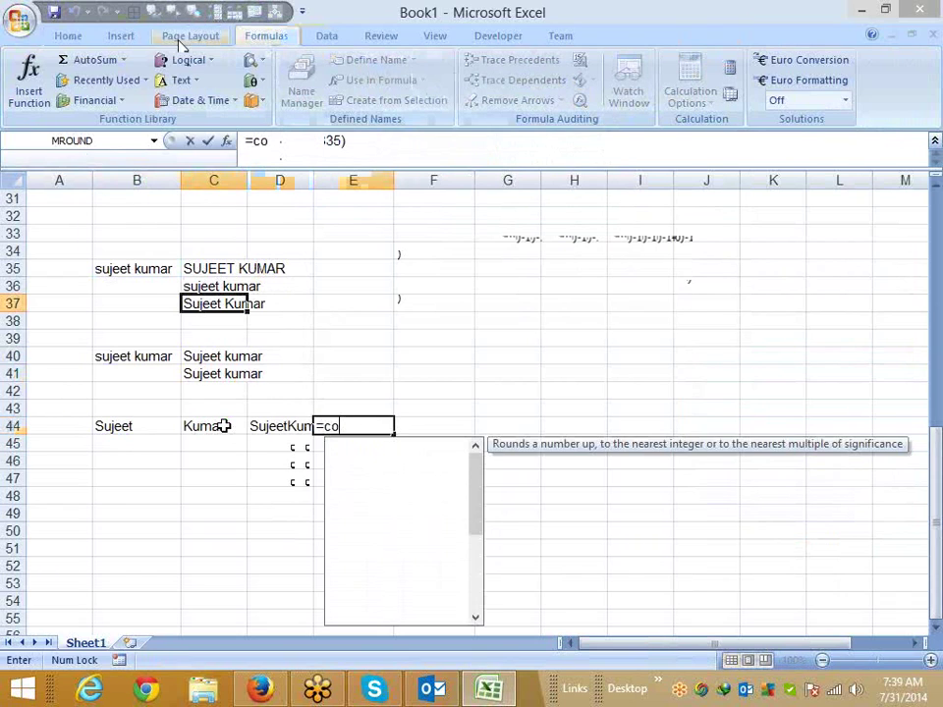
{"action": "type", "text": "n"}
{"action": "key", "text": "Tab"}
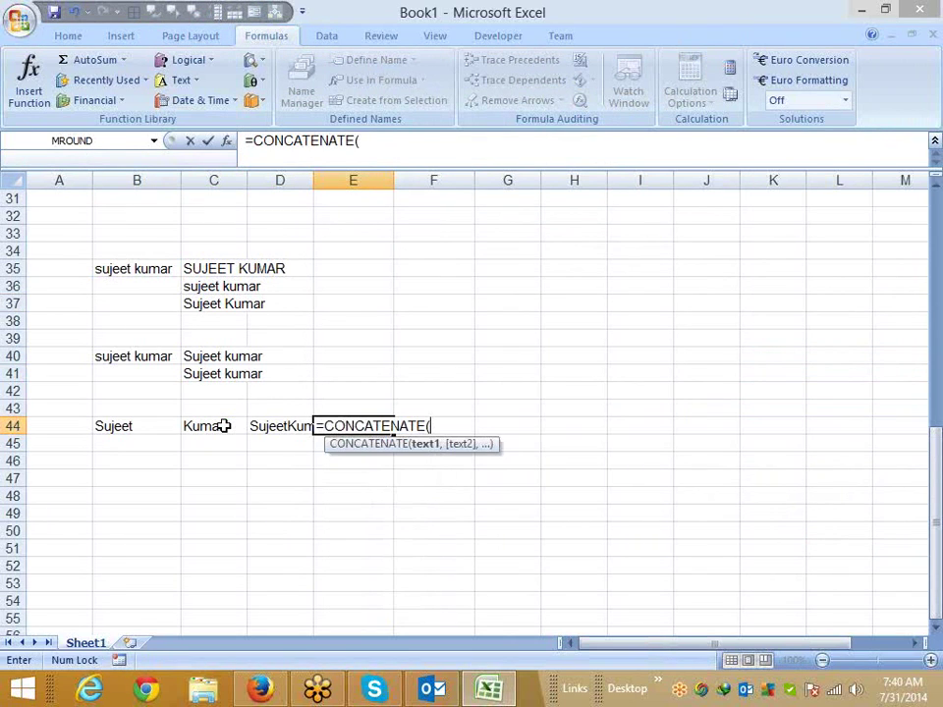
{"action": "key", "text": "Left"}
{"action": "key", "text": "Left"}
{"action": "key", "text": "Left"}
{"action": "type", "text": ","}
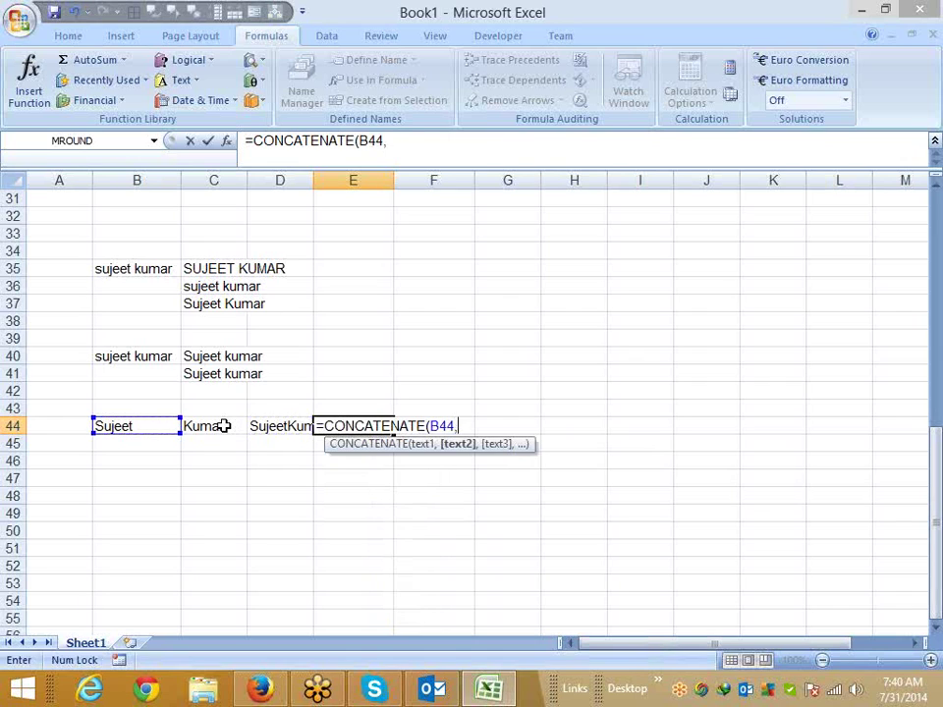
{"action": "key", "text": "Left"}
{"action": "key", "text": "Left"}
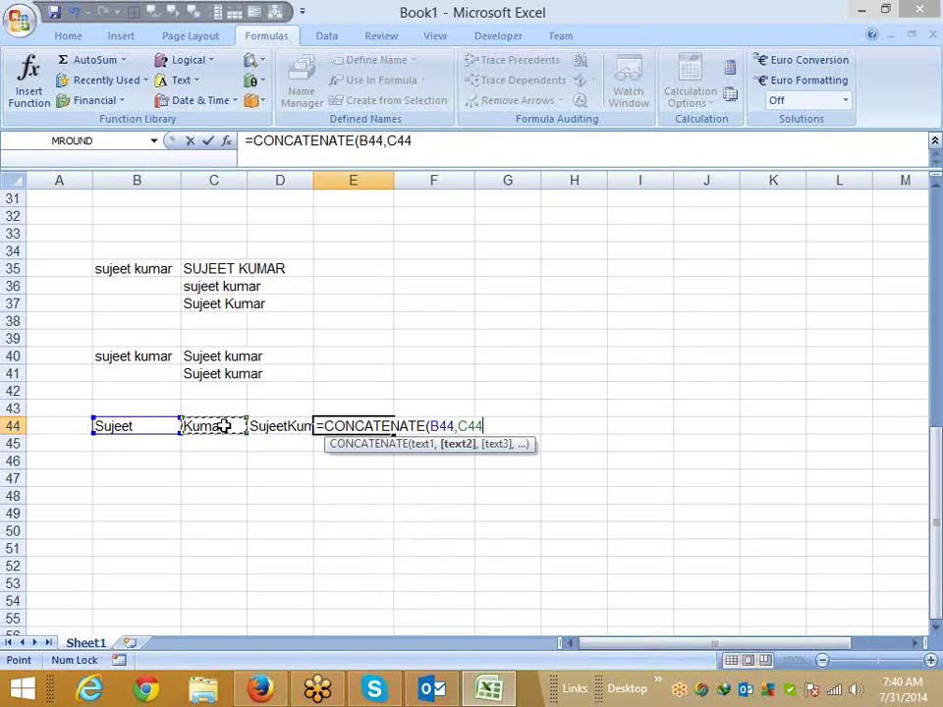
{"action": "key", "text": "Return"}
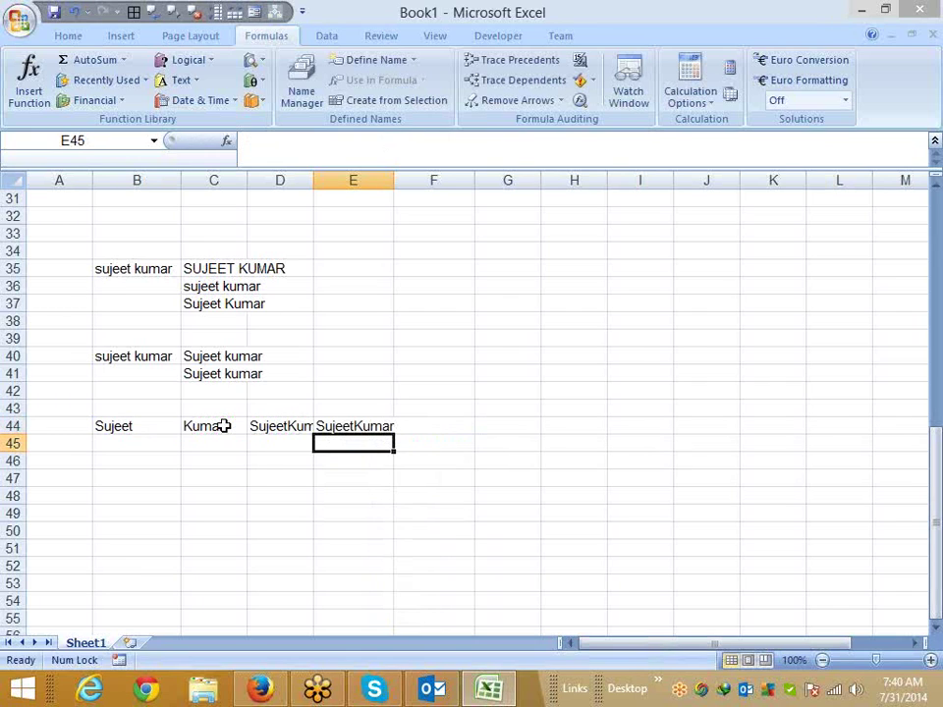
{"action": "key", "text": "Left"}
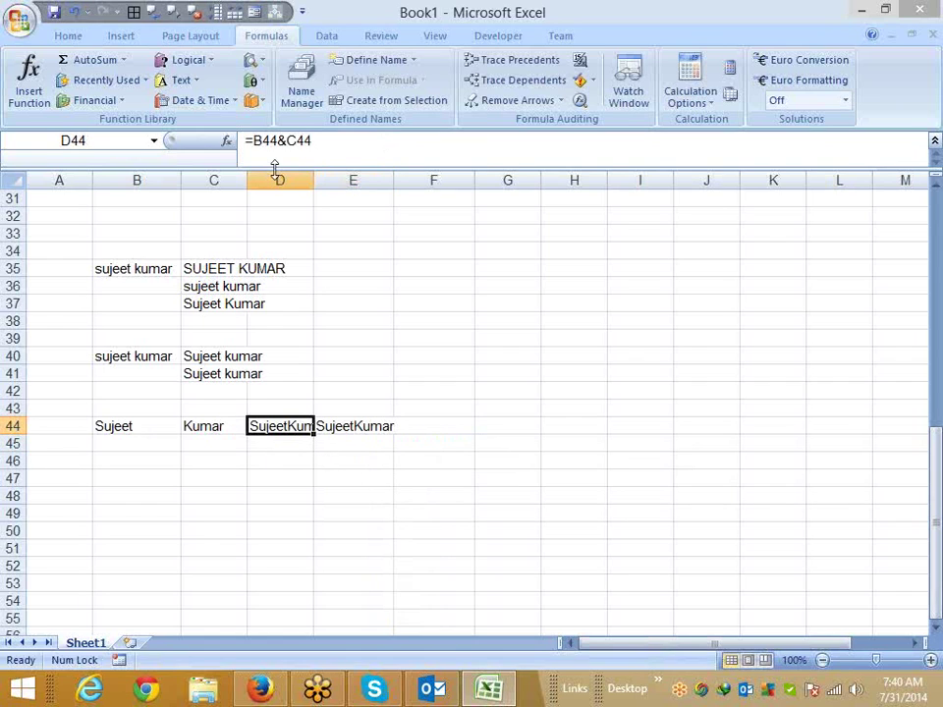
- Change D44 to =B44&" "&C44, autofit column D, and revisit E44's CONCATENATE formula
{"action": "left_click", "coordinate": [316, 143]}
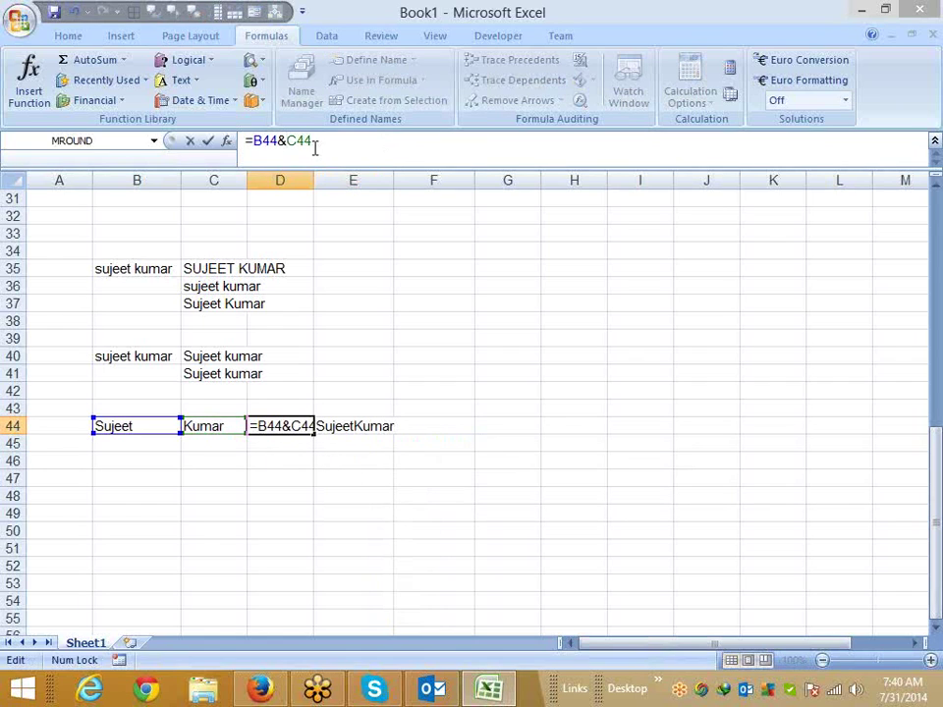
{"action": "type", "text": "\" \"&"}
{"action": "key", "text": "Return"}
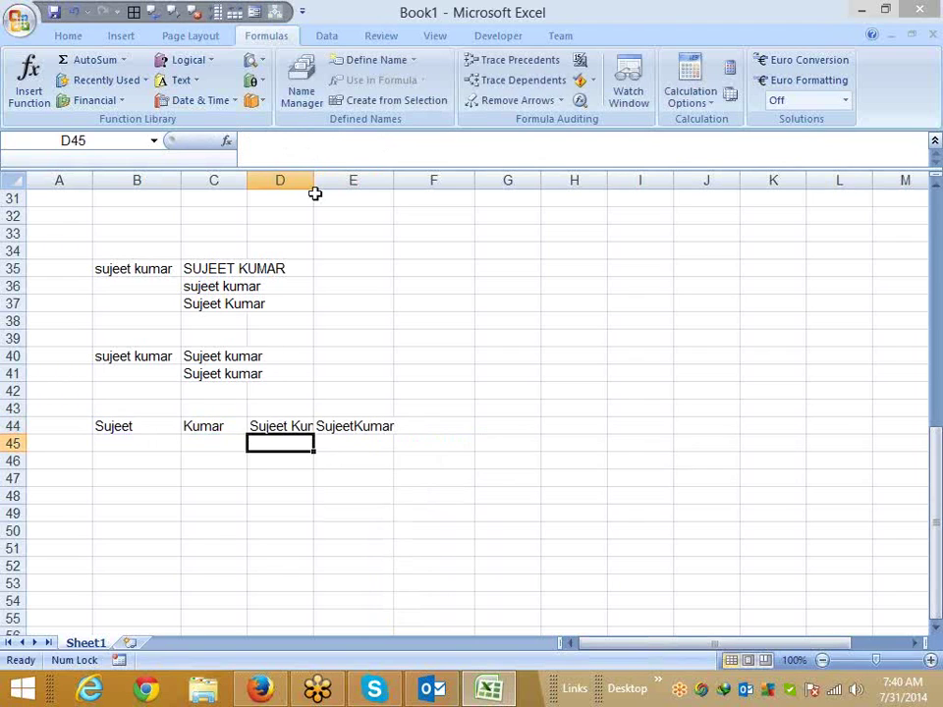
{"action": "key", "text": "Up"}
{"action": "double_click", "coordinate": [313, 181]}
{"action": "left_click", "coordinate": [376, 425]}
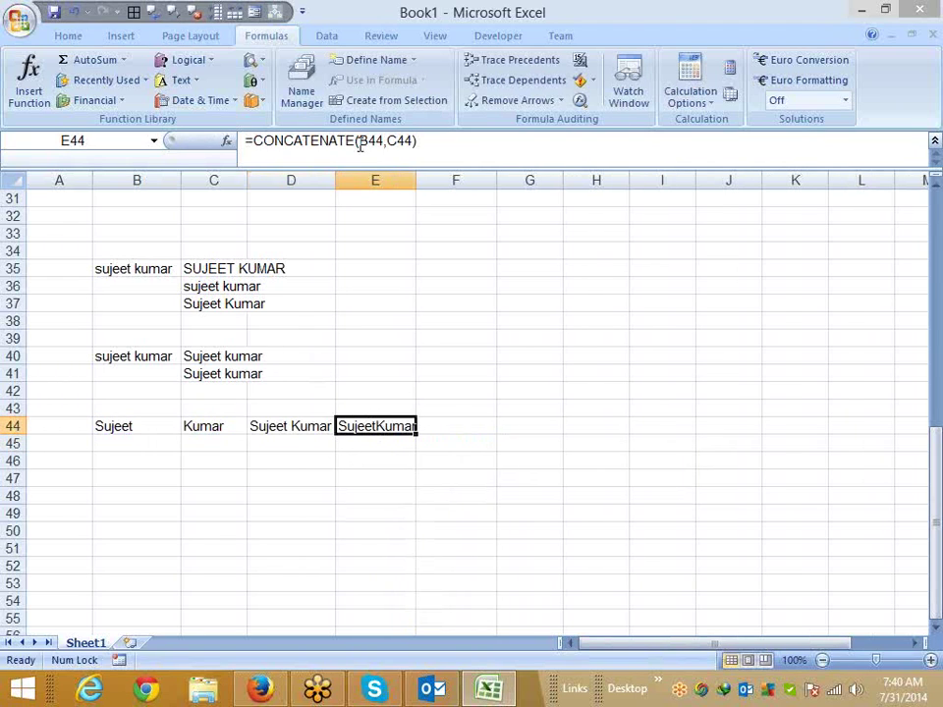
{"action": "left_click", "coordinate": [384, 142]}
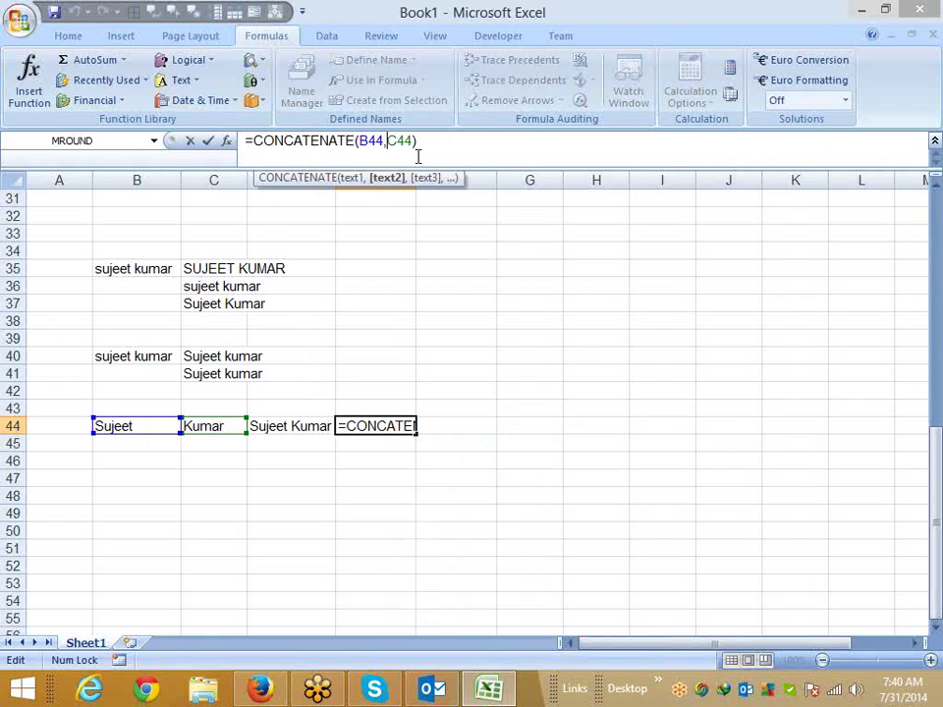
{"action": "left_click", "coordinate": [124, 475]}
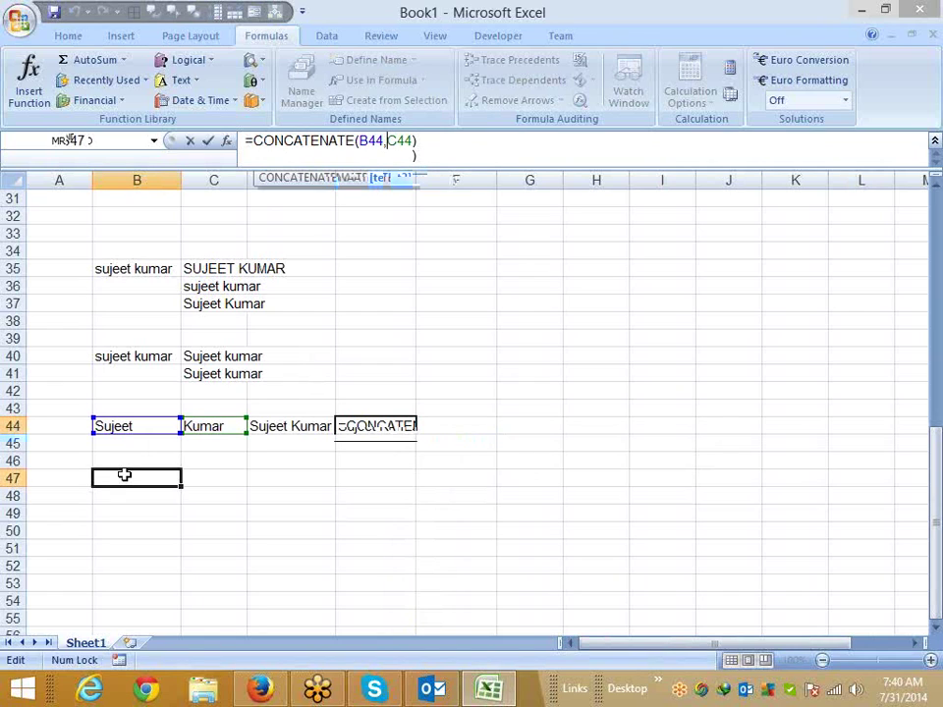
- Put today's date (31-Jul-14) in B47 and the start date 1/1 in A47
{"action": "key", "text": "ctrl+semicolon"}
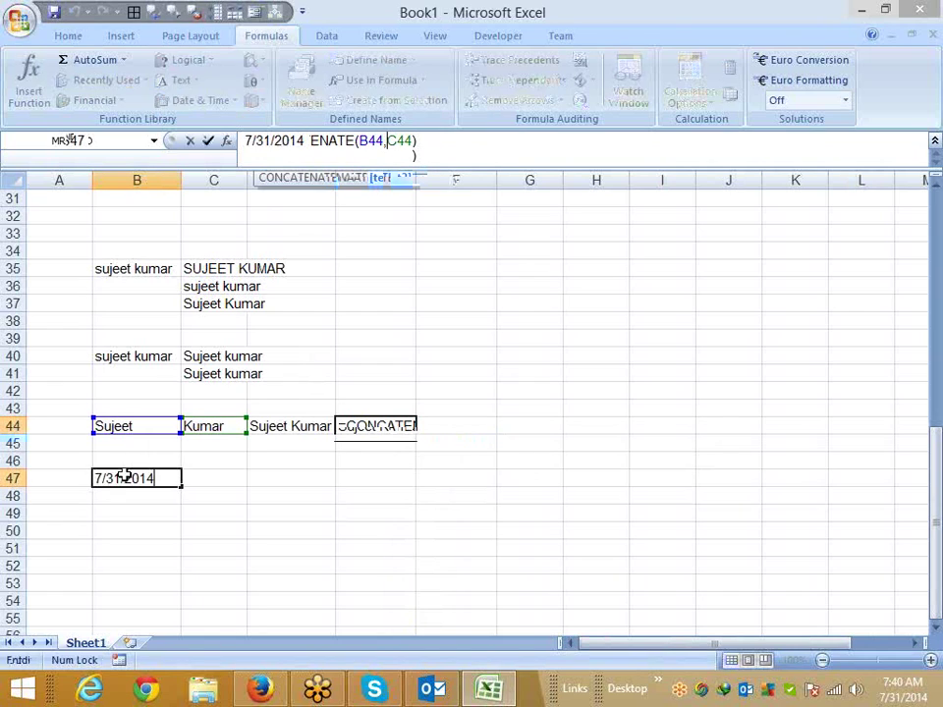
{"action": "key", "text": "Return"}
{"action": "key", "text": "Up"}
{"action": "key", "text": "Right"}
{"action": "key", "text": "Left"}
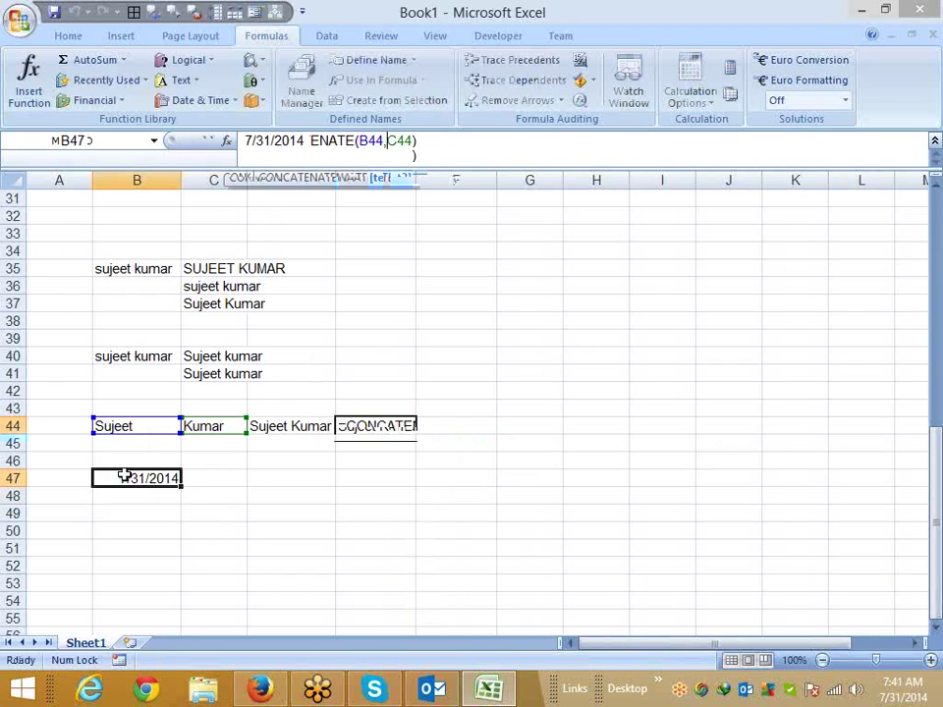
{"action": "key", "text": "Left"}
{"action": "type", "text": "1/"}
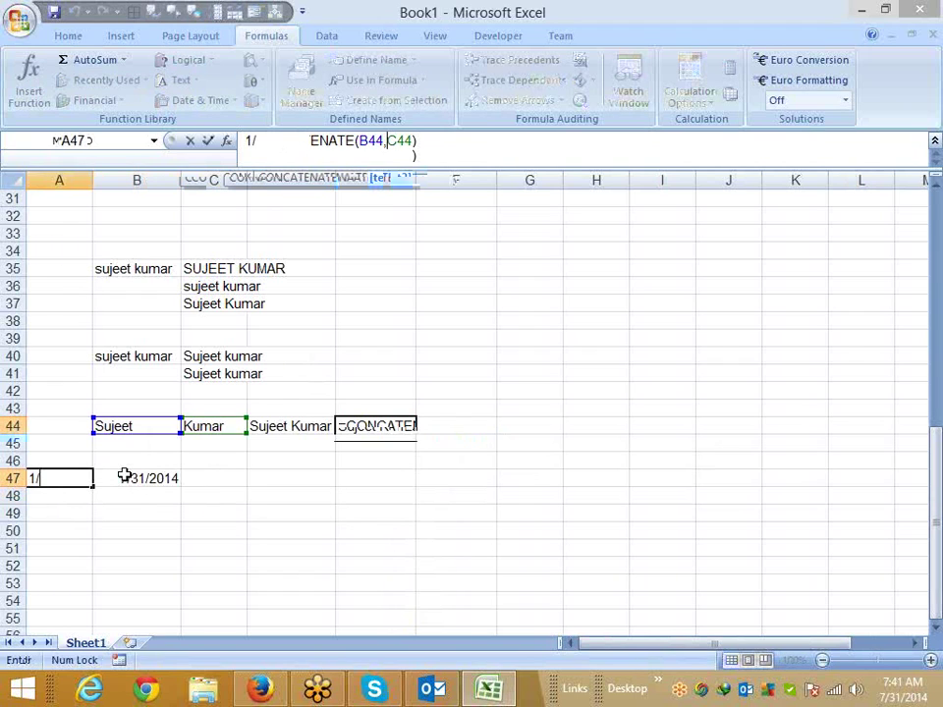
{"action": "key", "text": "Right"}
{"action": "key", "text": "Left"}
{"action": "type", "text": "1/1"}
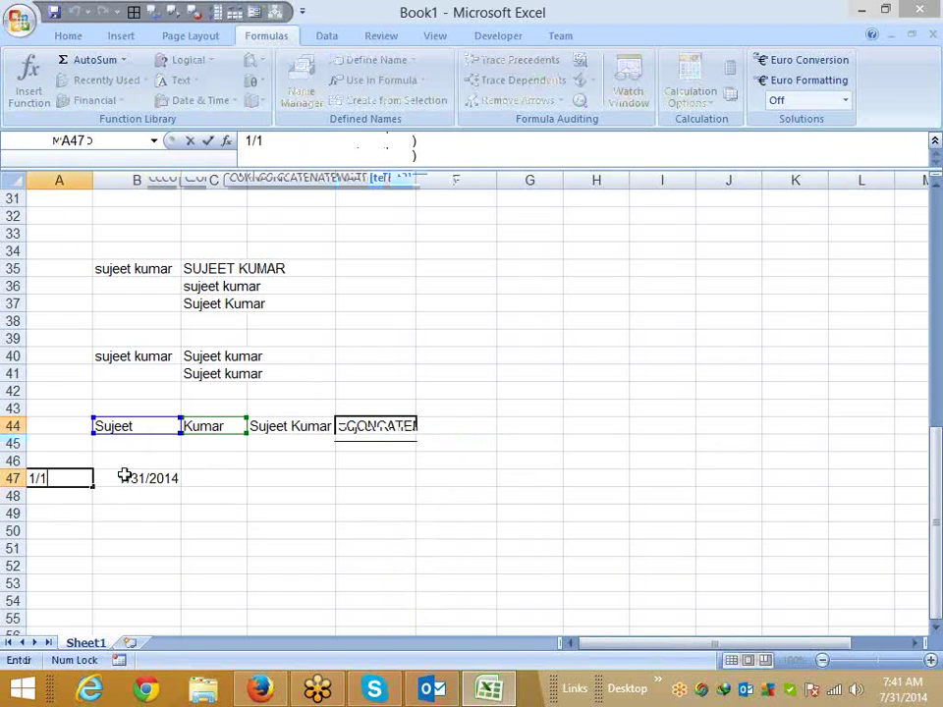
{"action": "key", "text": "ctrl+Return"}
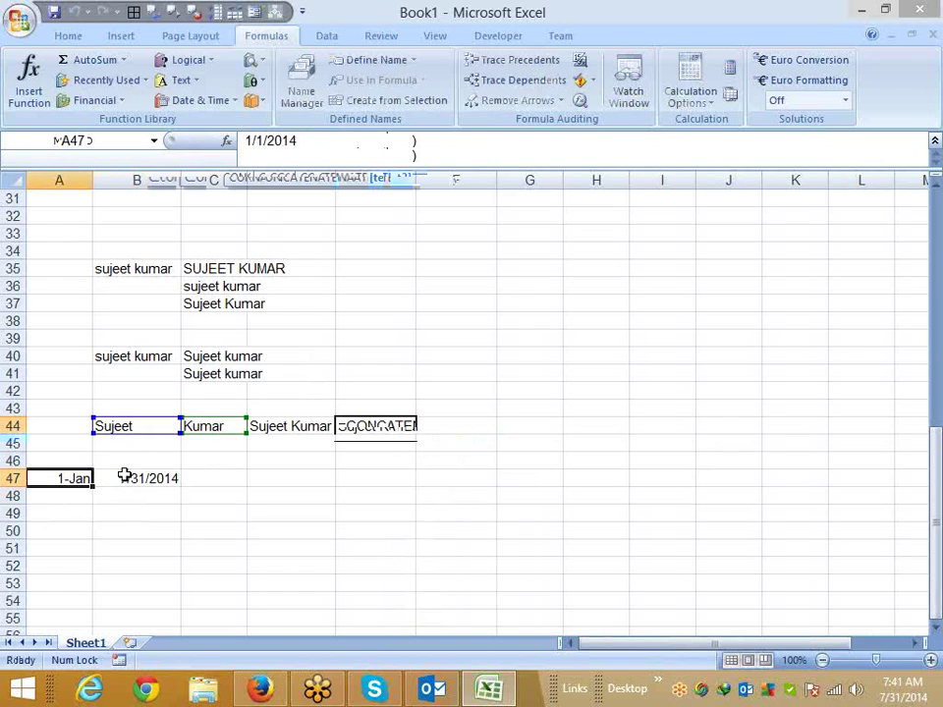
- Format A47 and B47 as d-mmm-yy dates, showing 1-Jan-14 and 31-Jul-14
{"action": "key", "text": "ctrl+shift+3"}
{"action": "left_click", "coordinate": [124, 476]}
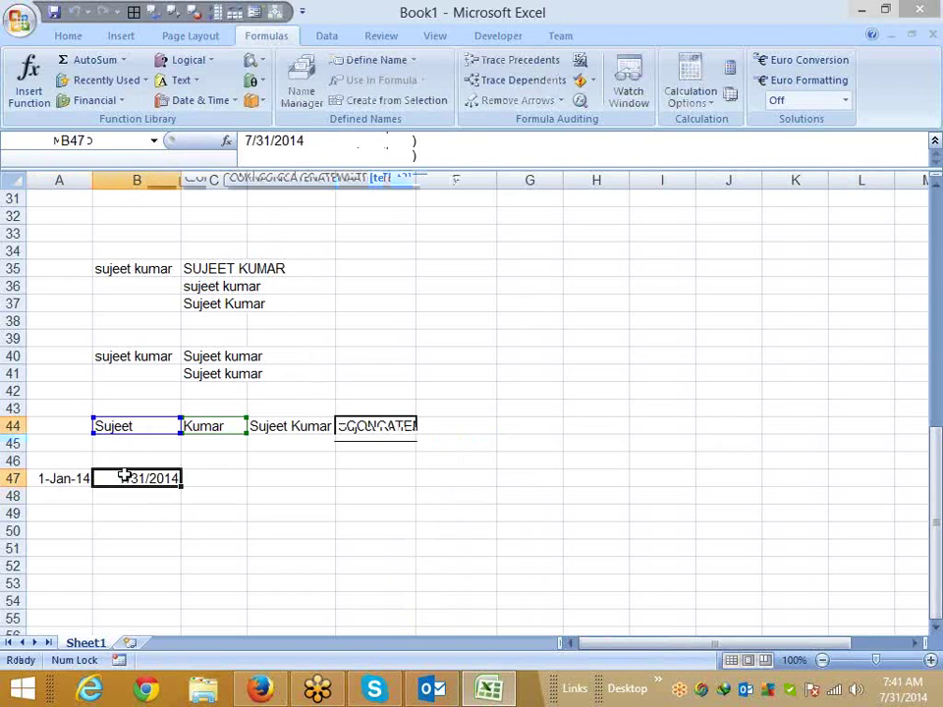
{"action": "key", "text": "ctrl+shift+3"}
{"action": "key", "text": "Right"}
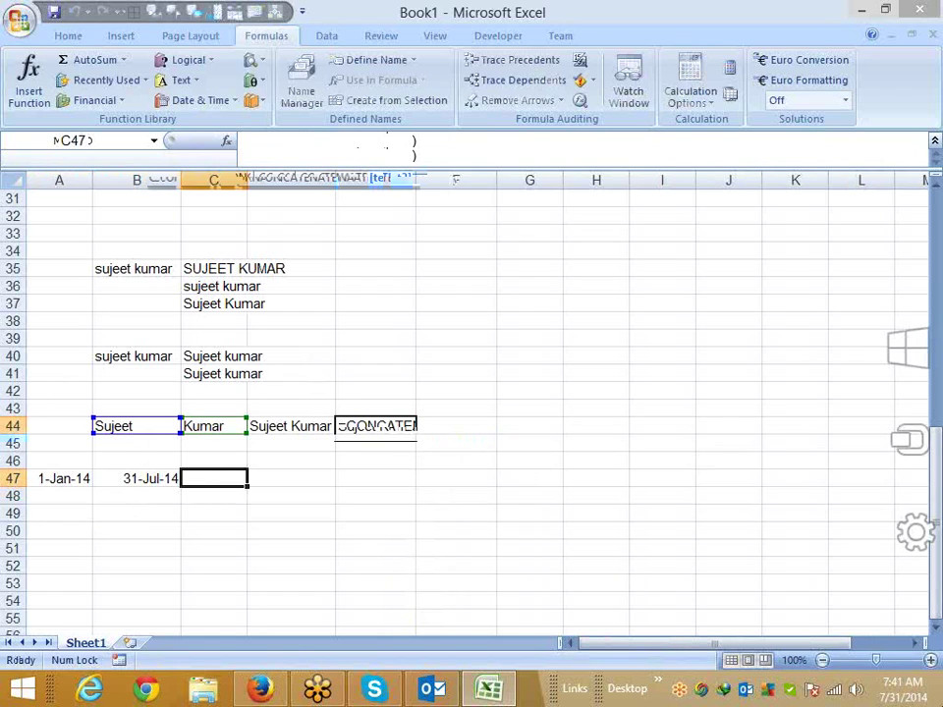
- Start C47's formula with TEXT(A47,"DD-MMM-YYYY") for the start date
{"action": "type", "text": "=te"}
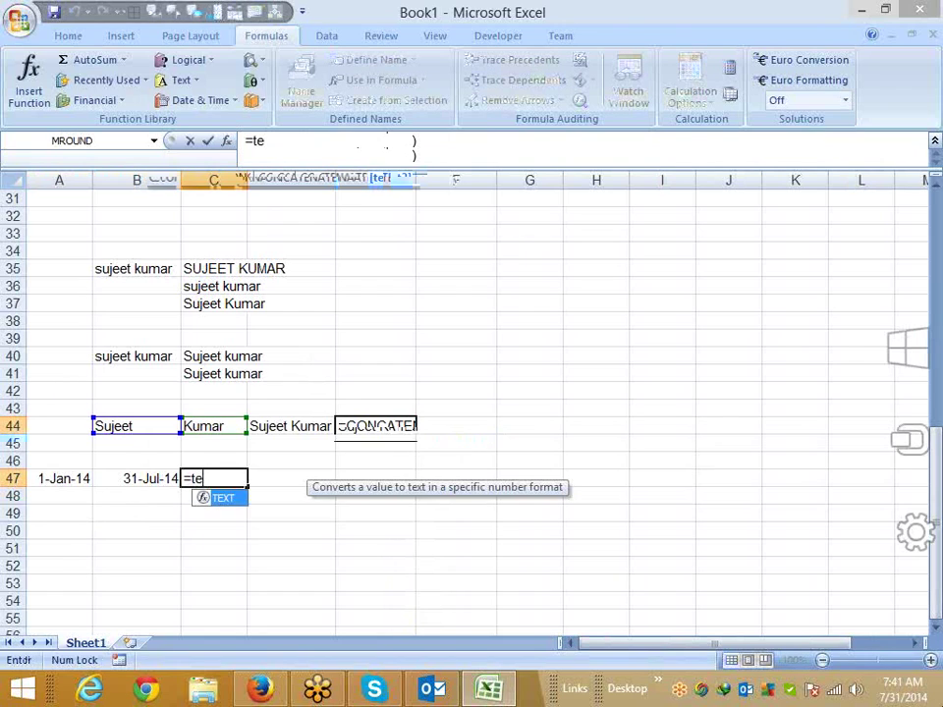
{"action": "key", "text": "Tab"}
{"action": "left_click", "coordinate": [64, 478]}
{"action": "type", "text": ","}
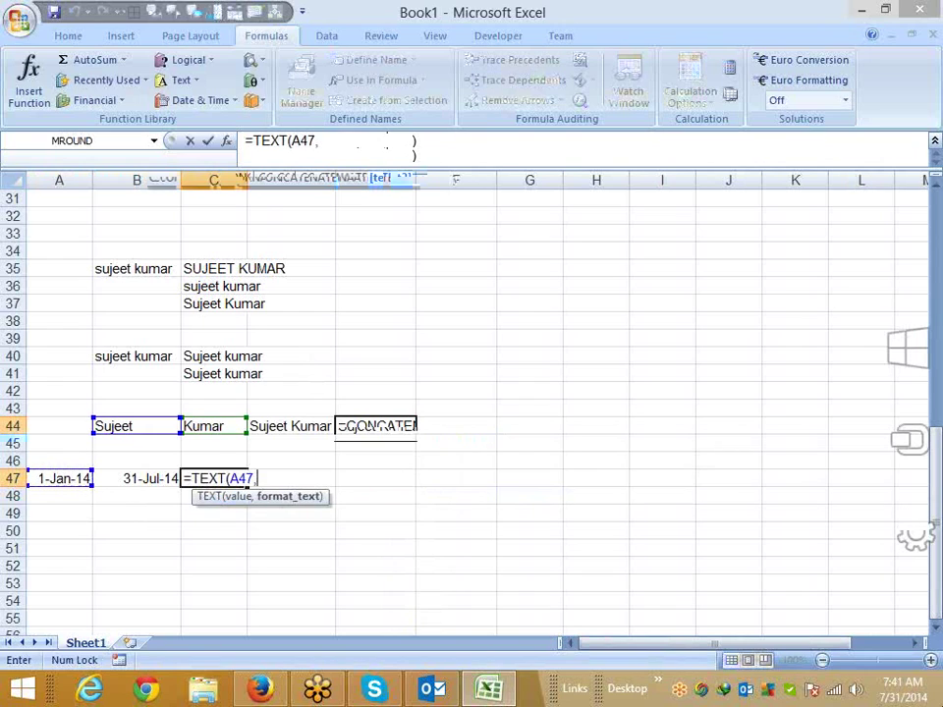
{"action": "type", "text": "\"DD-"}
{"action": "type", "text": "MM"}
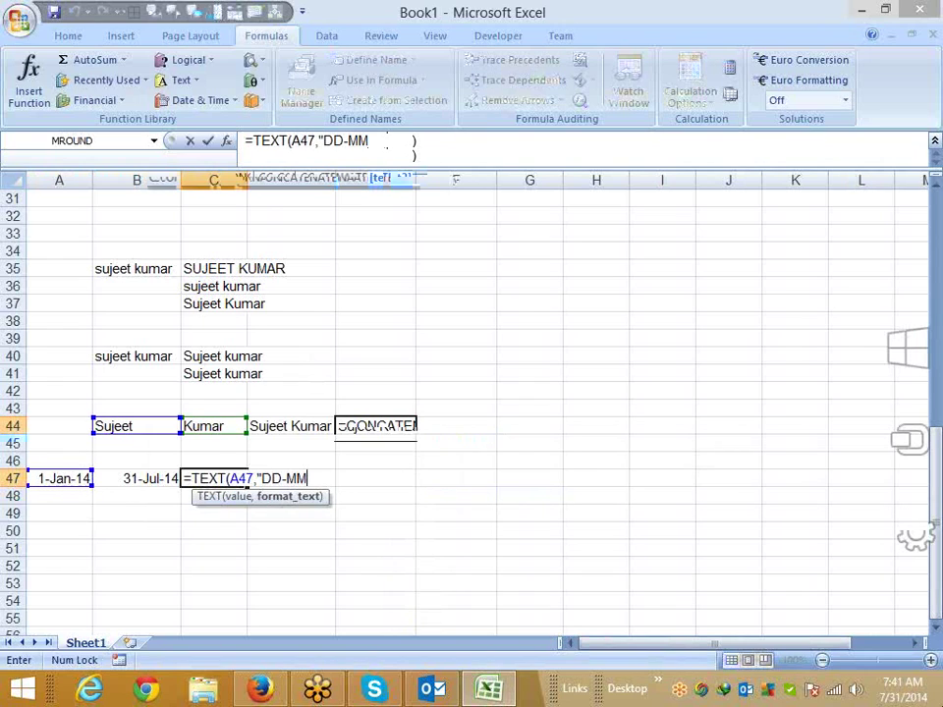
{"action": "type", "text": "M-YYY"}
{"action": "type", "text": "\")"}
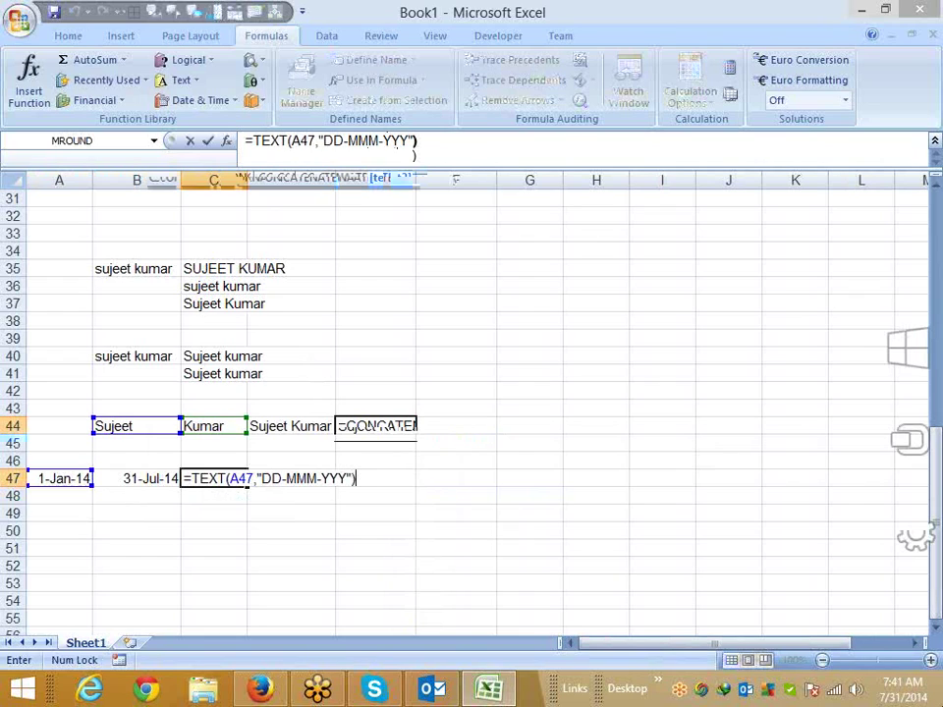
{"action": "key", "text": "BackSpace"}
{"action": "key", "text": "BackSpace"}
{"action": "type", "text": "Y"}
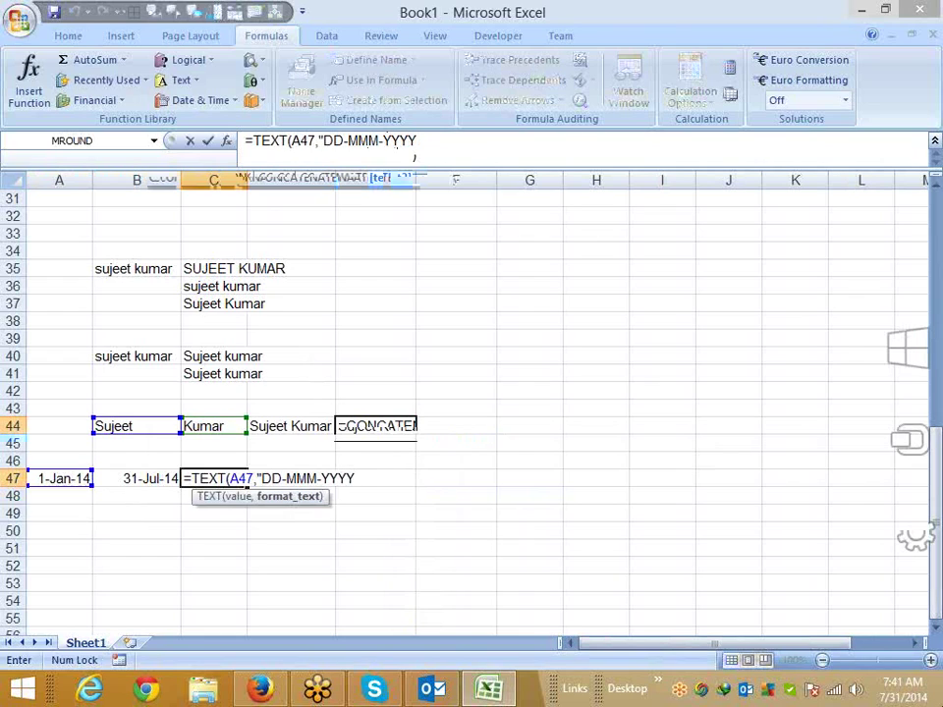
{"action": "type", "text": "\""}
{"action": "type", "text": ")"}
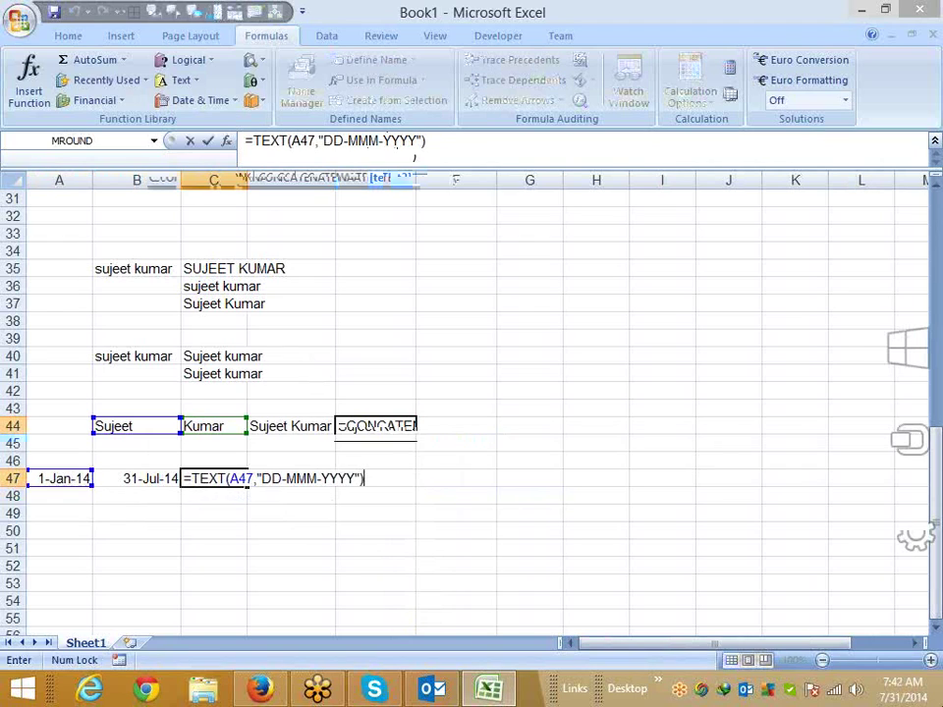
{"action": "type", "text": "&\"-"}
- Append " to " and TEXT(B47,"DD-MMM-YYYY") so C47 reads 01-Jan-2014 to 31-Jul-2014
{"action": "key", "text": "BackSpace"}
{"action": "type", "text": "to"}
{"action": "type", "text": " \"&"}
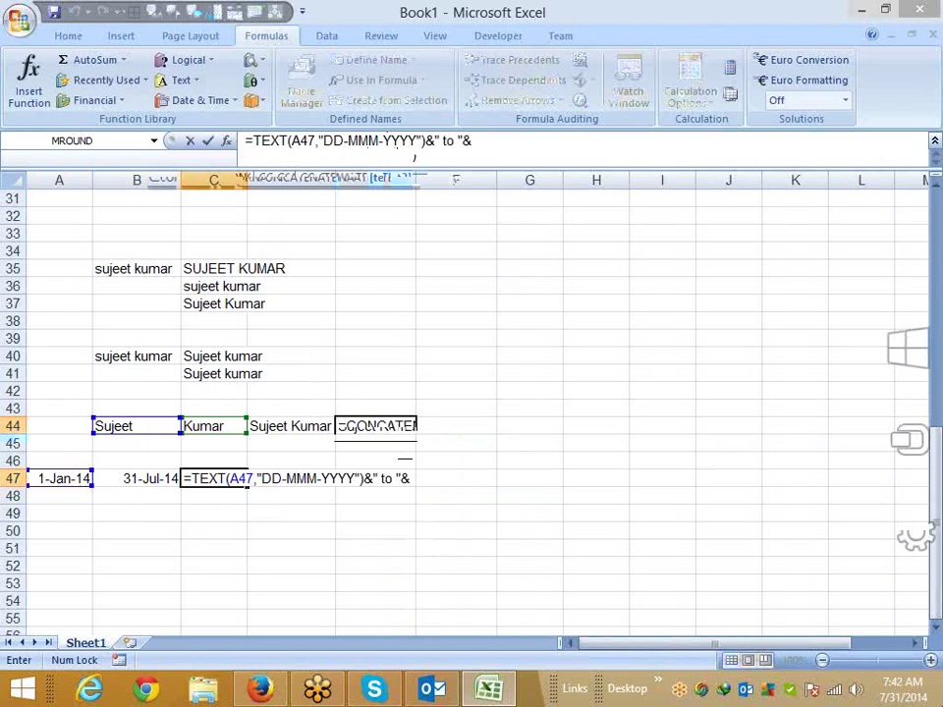
{"action": "type", "text": "te"}
{"action": "key", "text": "Tab"}
{"action": "key", "text": "Left"}
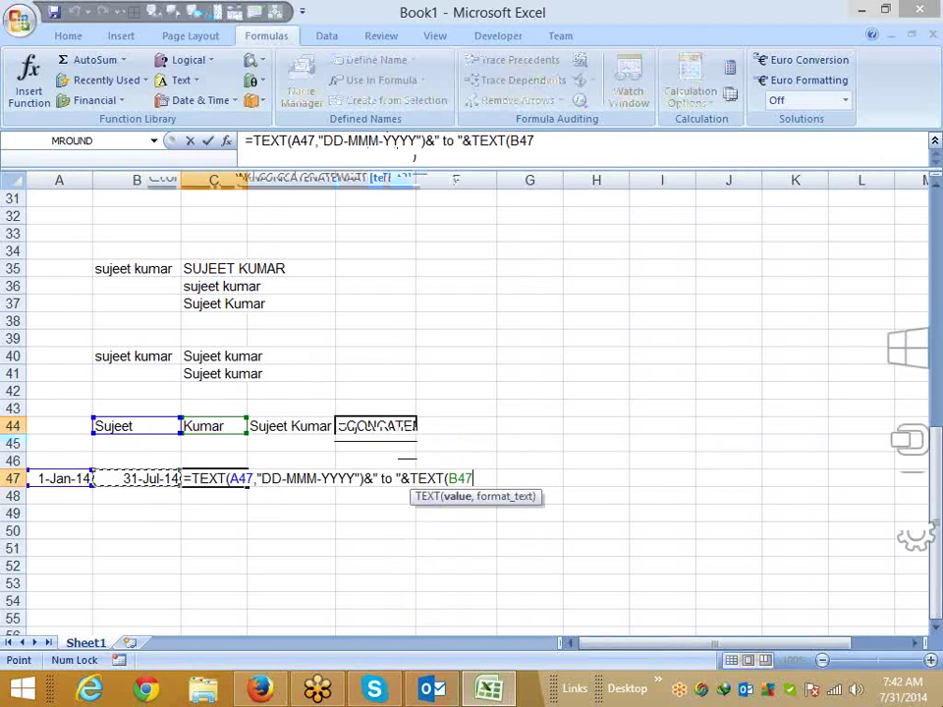
{"action": "type", "text": ",\""}
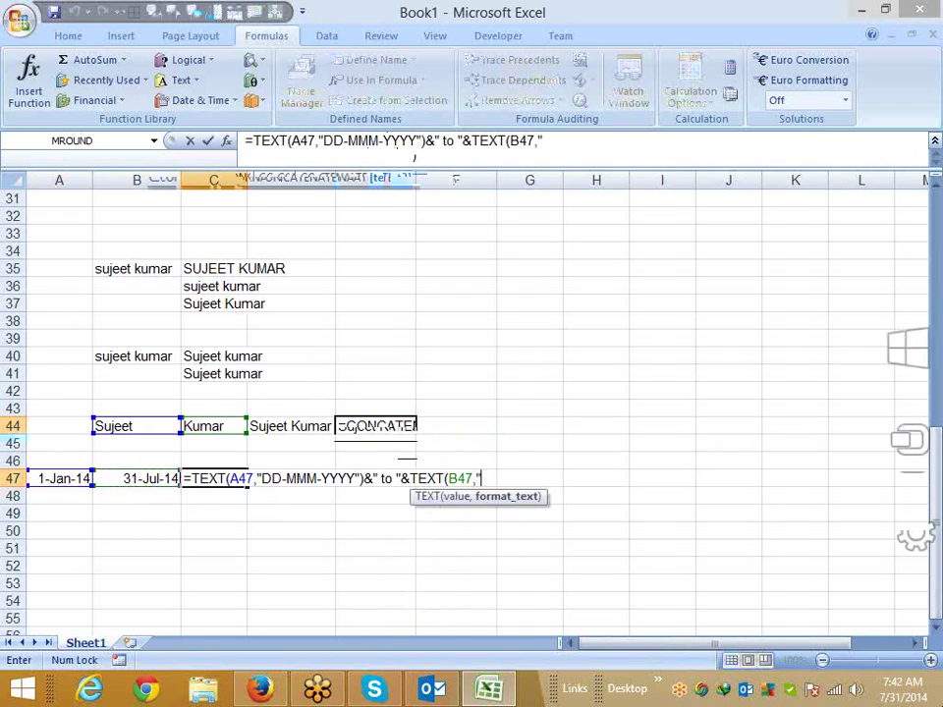
{"action": "type", "text": "DD"}
{"action": "type", "text": "-MMM"}
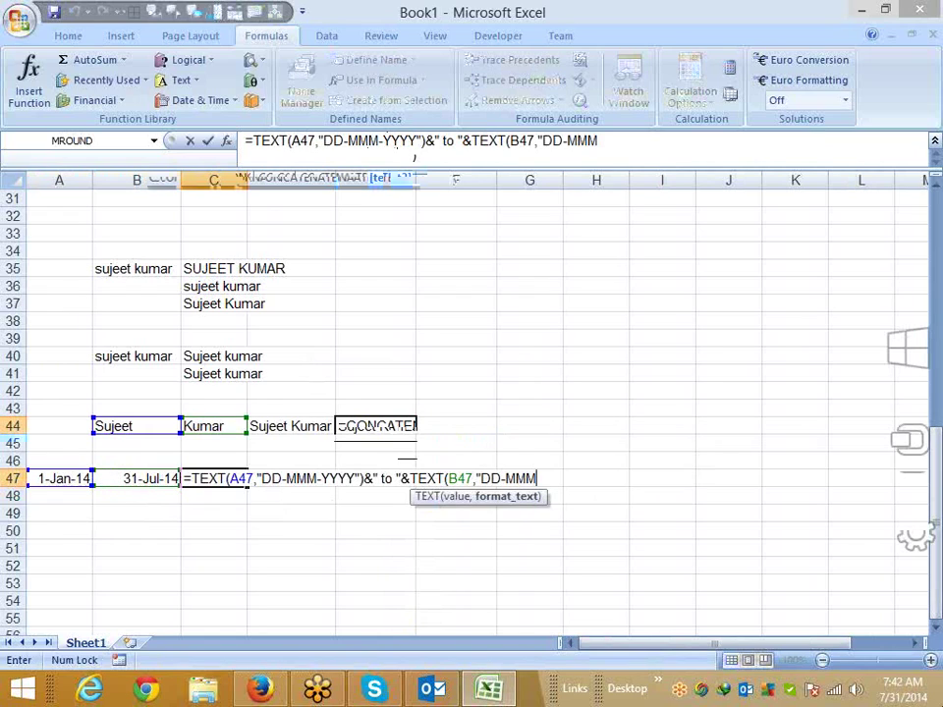
{"action": "type", "text": "-YYYY"}
{"action": "key", "text": "Return"}
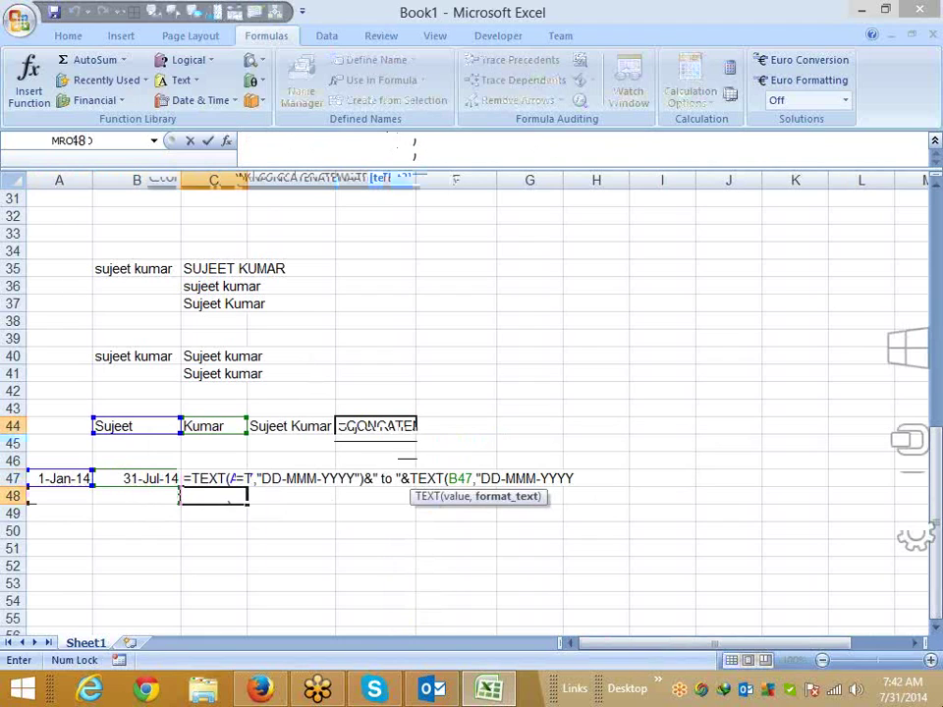
{"action": "key", "text": "Down"}
{"action": "key", "text": "Down"}
{"action": "key", "text": "Down"}
- Type A in A59 and enter =REPT(A59,5) in B59 to show AAAAA
{"action": "key", "text": "Up"}
{"action": "key", "text": "Up"}
{"action": "key", "text": "Up"}
{"action": "key", "text": "Up"}
{"action": "key", "text": "Up"}
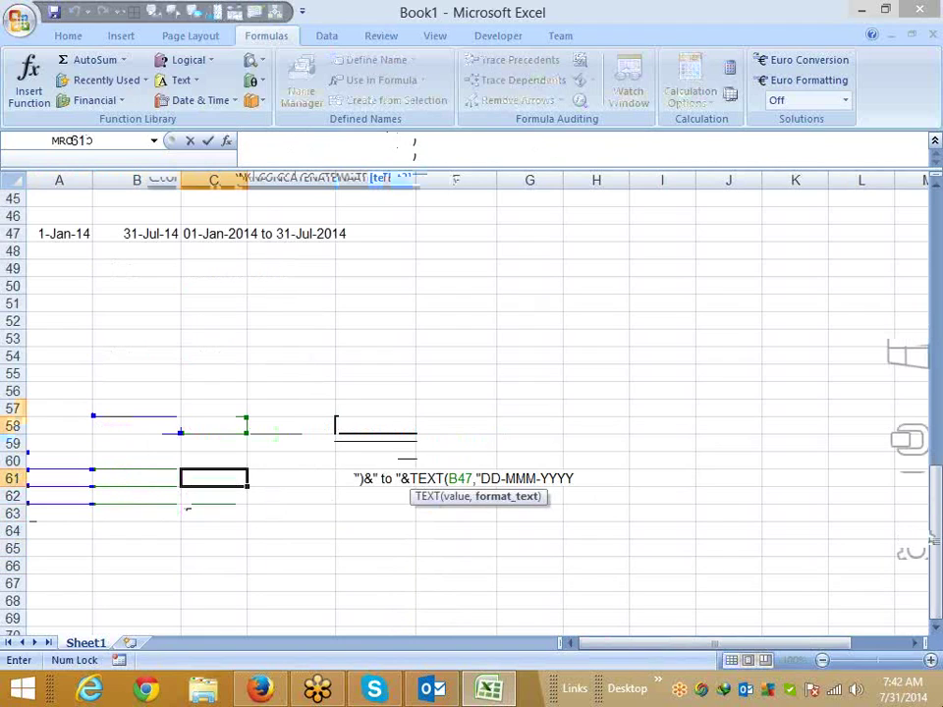
{"action": "left_click", "coordinate": [59, 443]}
{"action": "type", "text": "A"}
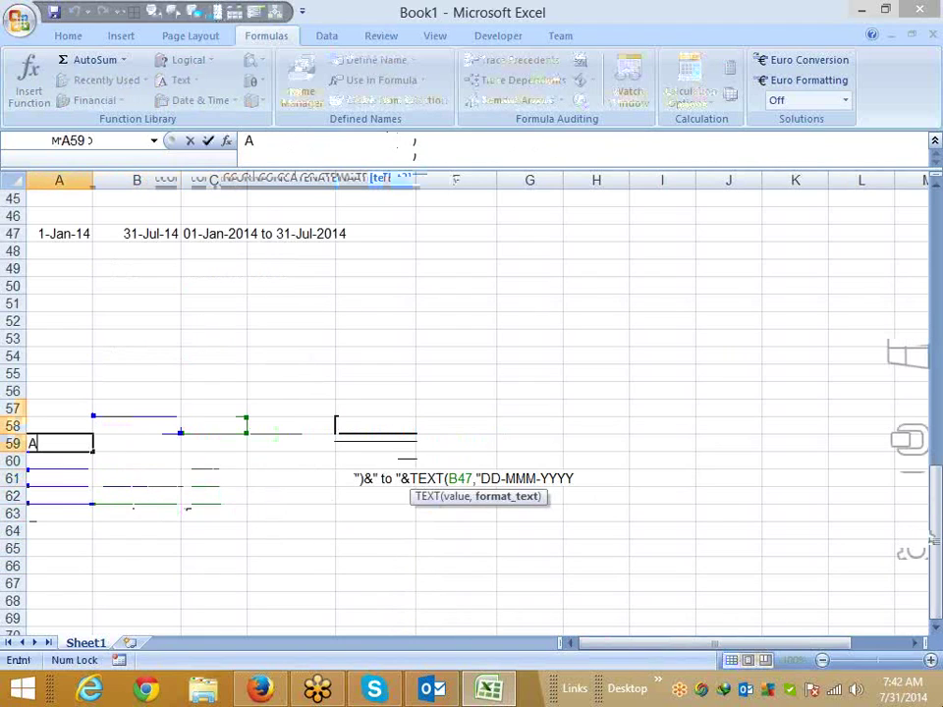
{"action": "key", "text": "Tab"}
{"action": "type", "text": "=re"}
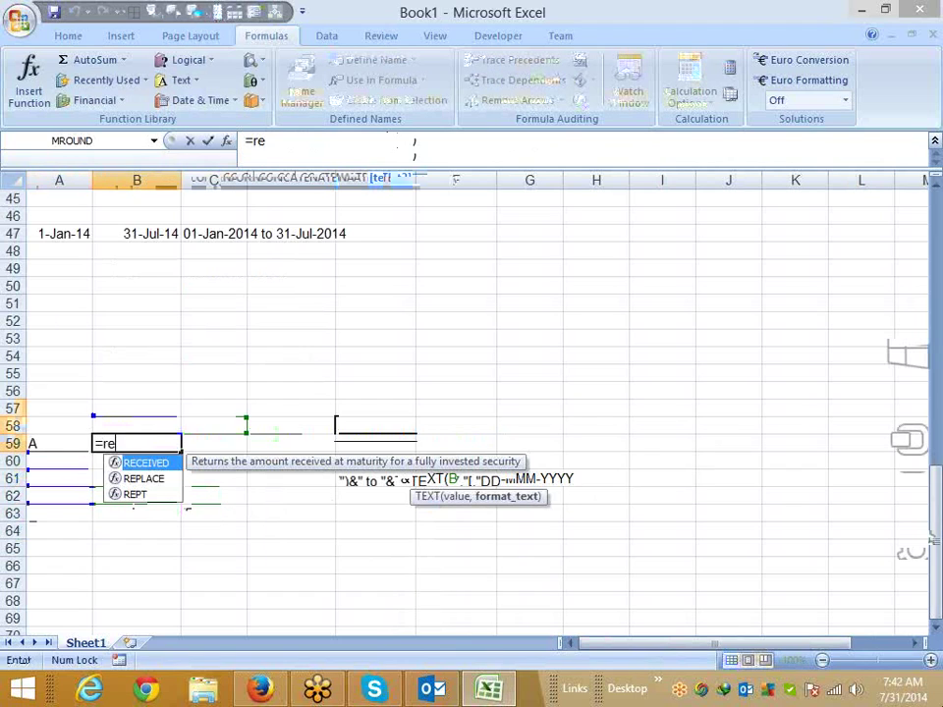
{"action": "key", "text": "Down"}
{"action": "key", "text": "Down"}
{"action": "key", "text": "Tab"}
{"action": "key", "text": "Left"}
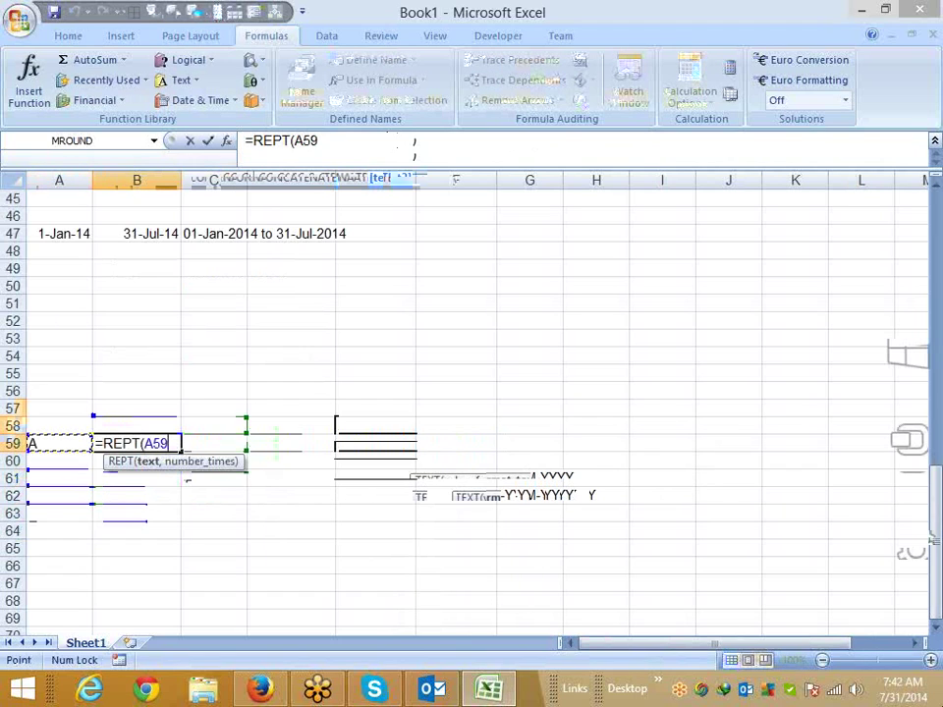
{"action": "type", "text": ",5"}
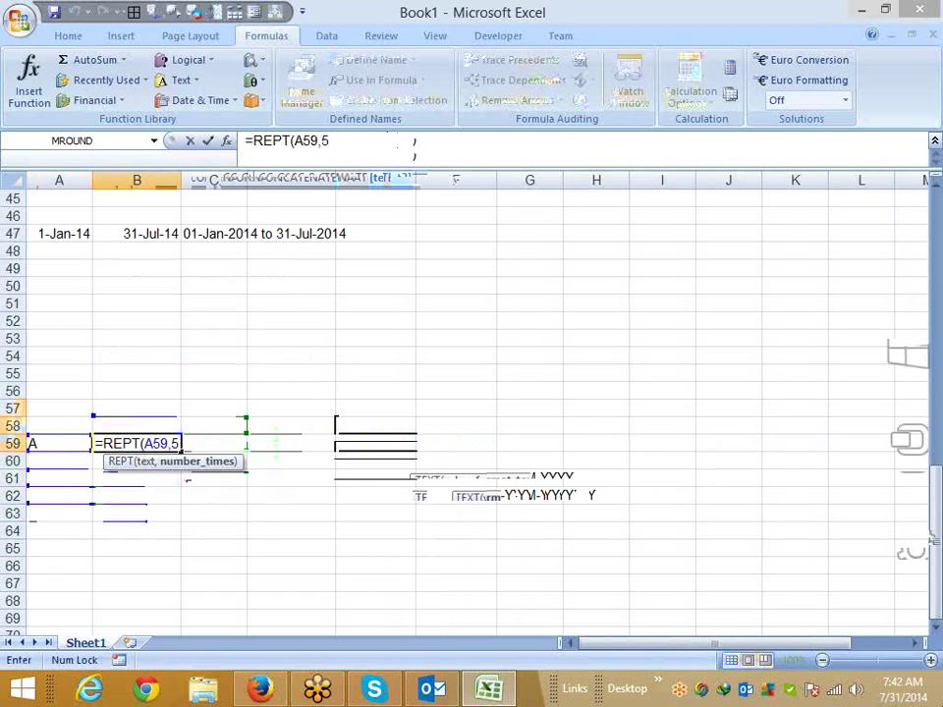
{"action": "key", "text": "Return"}
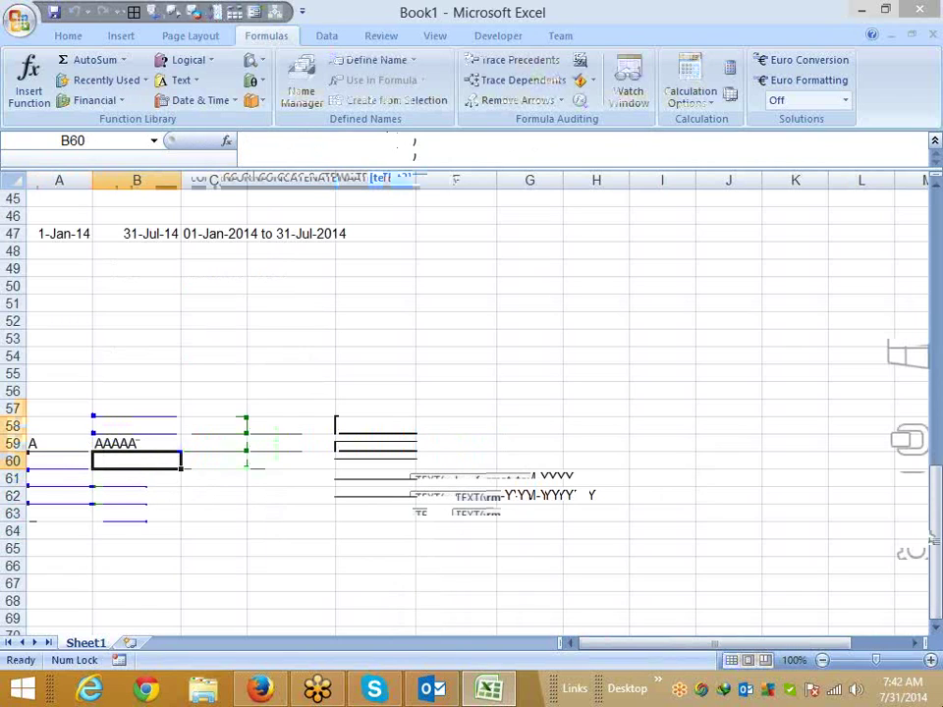
- Clear A60 and enter =REPT(A60,5) in B60
{"action": "left_click", "coordinate": [59, 461]}
{"action": "key", "text": "BackSpace"}
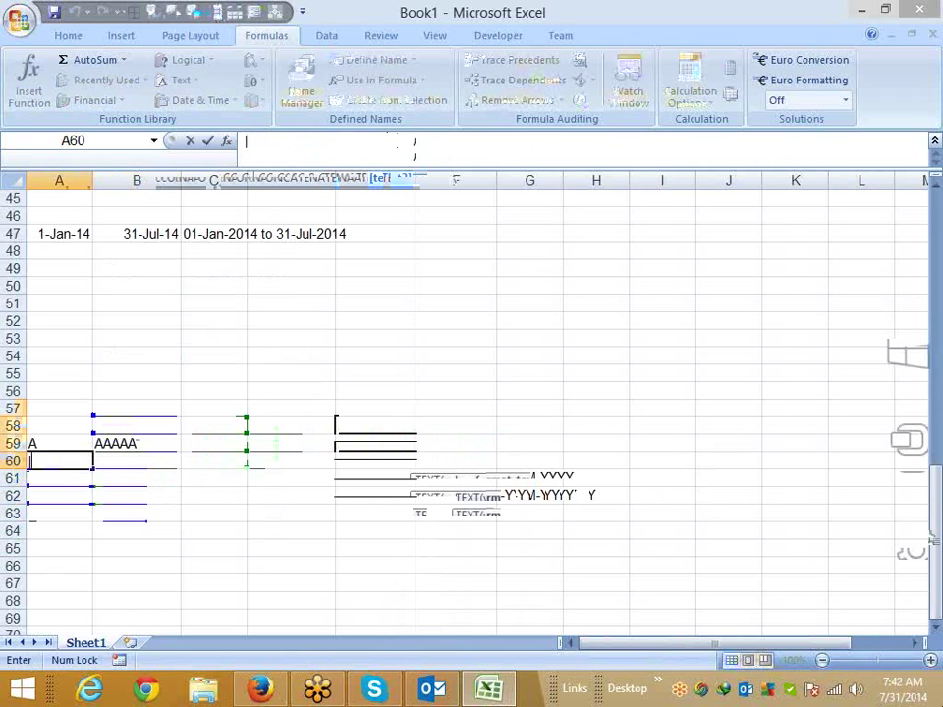
{"action": "key", "text": "Tab"}
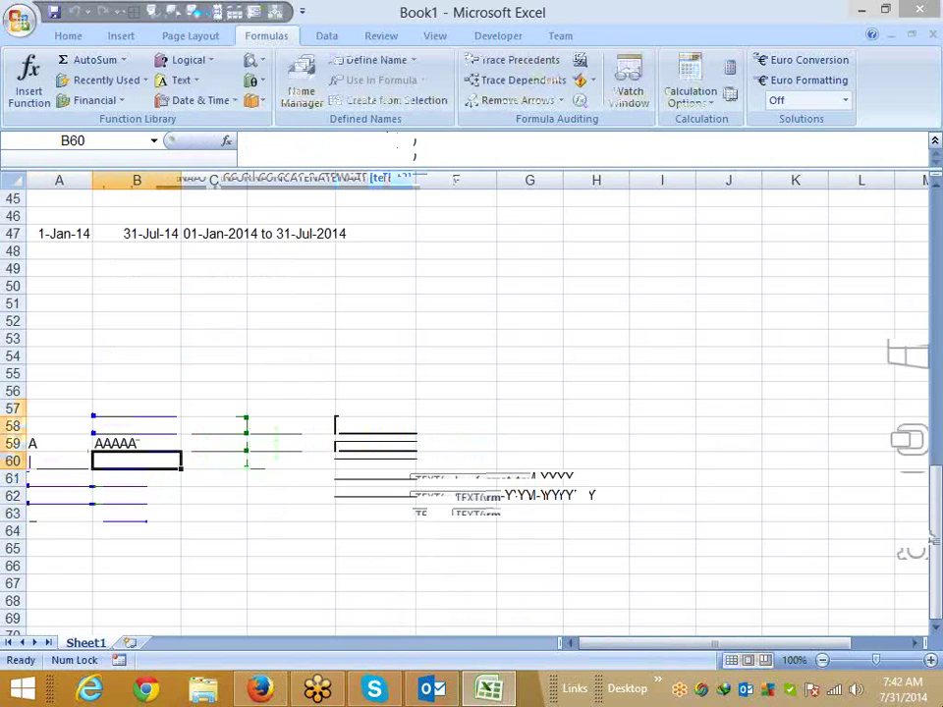
{"action": "type", "text": "=REPT("}
{"action": "key", "text": "Left"}
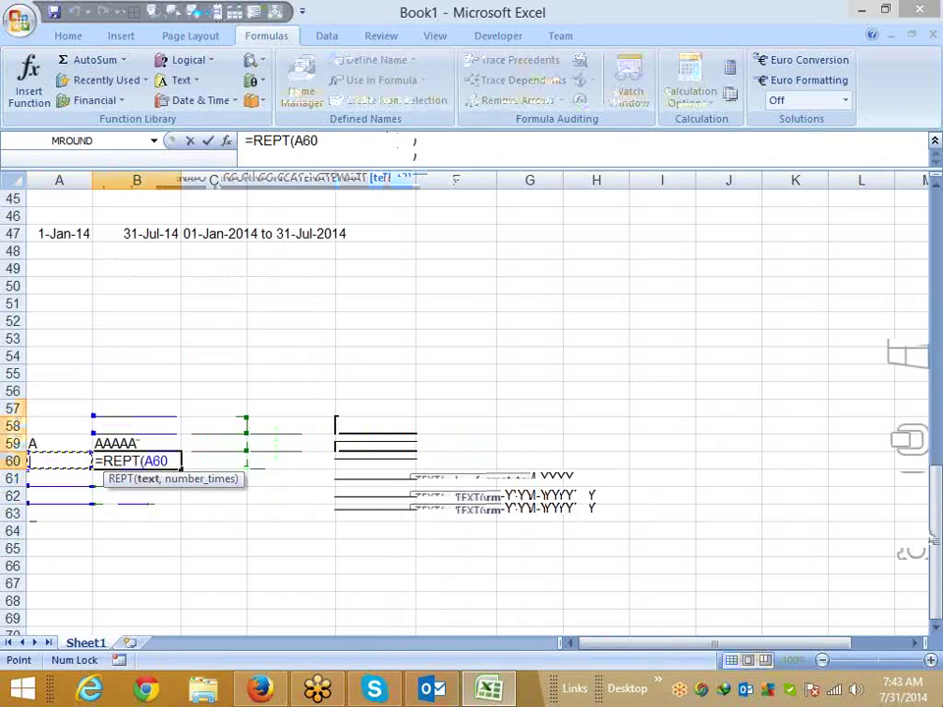
{"action": "type", "text": ","}
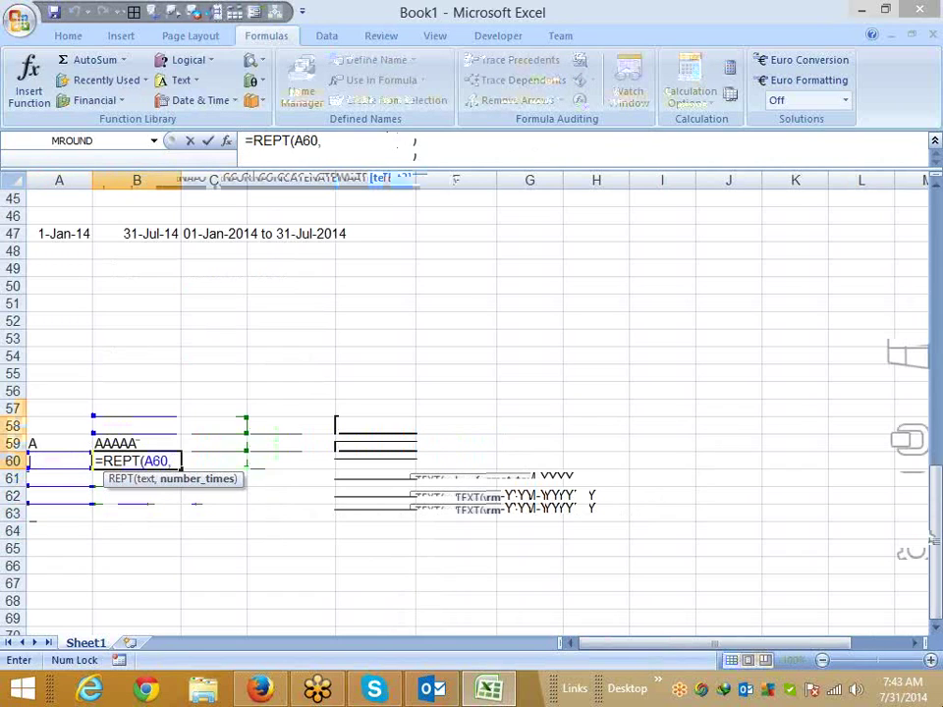
{"action": "type", "text": "5"}
{"action": "key", "text": "ctrl+Return"}
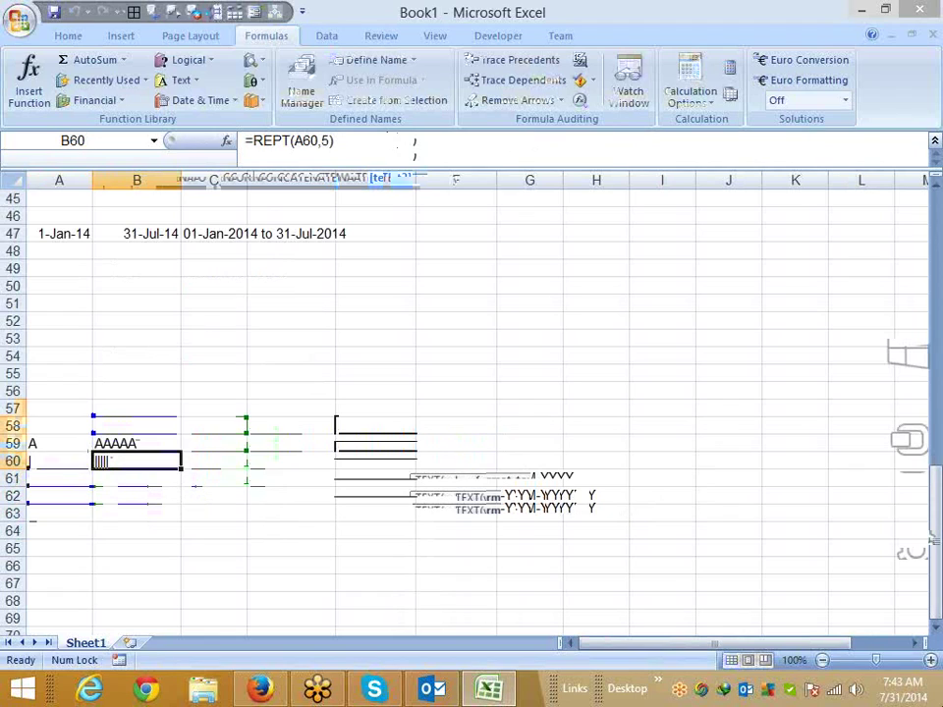